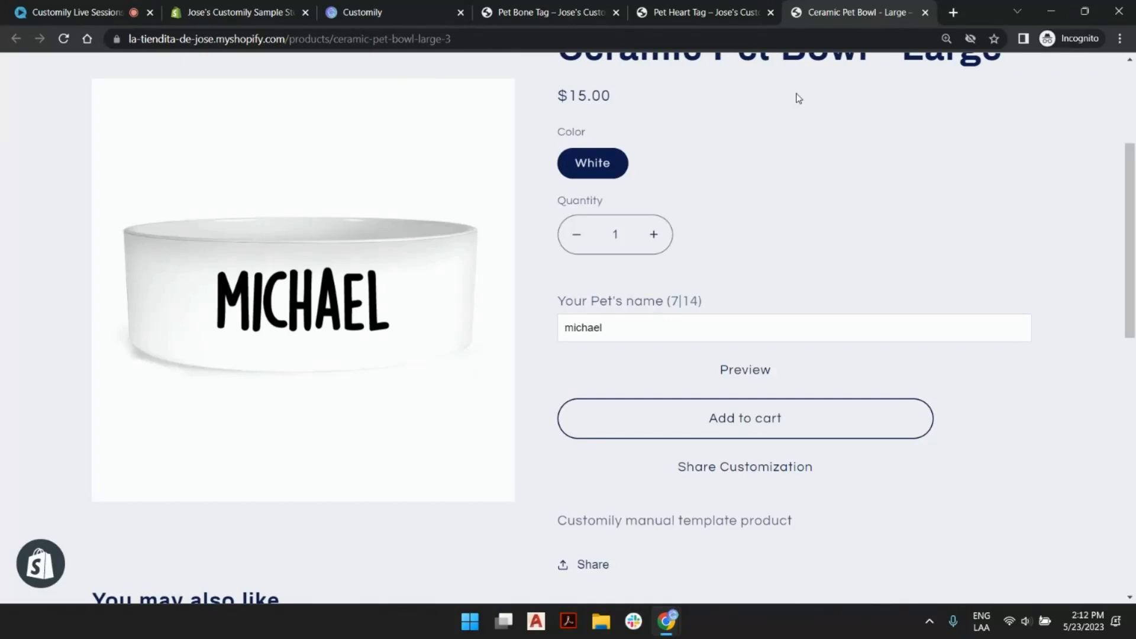
Review the finished Ceramic Pet Bowl, Pet Heart Tag and Pet Bone Tag product pages, and return to the Customily dashboard.
{"action": "left_click", "coordinate": [382, 7]}
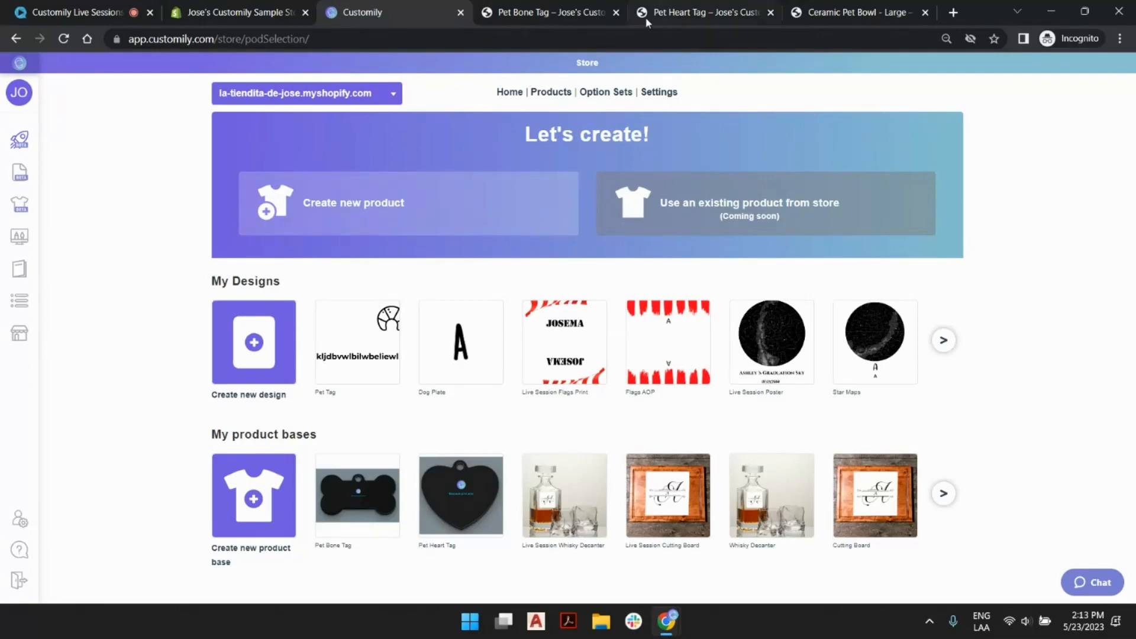
{"action": "left_click", "coordinate": [843, 12]}
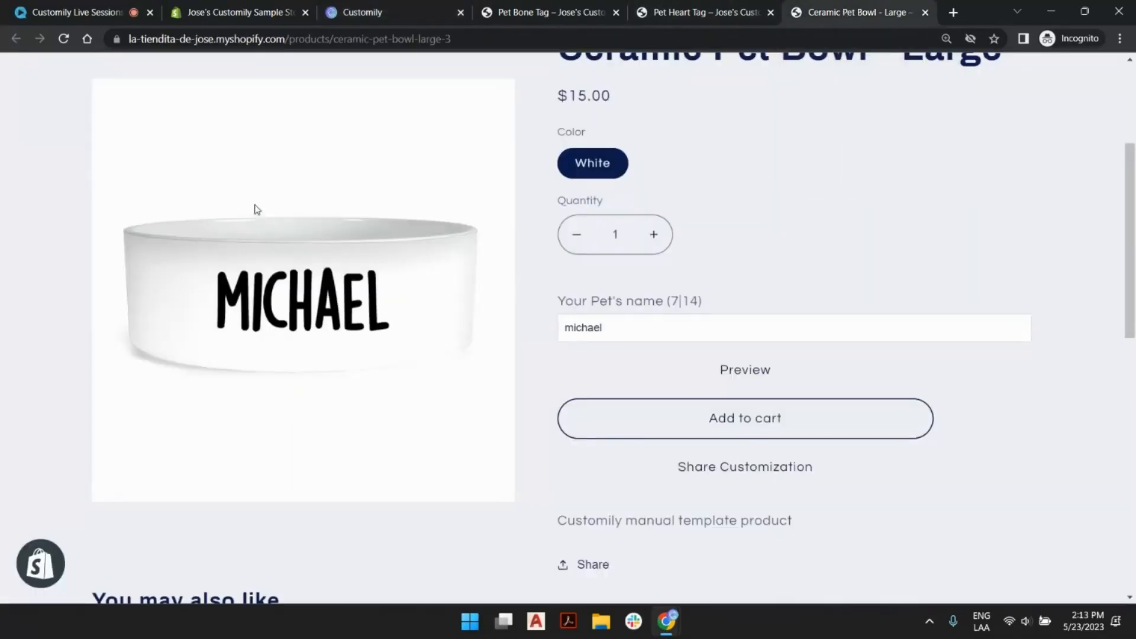
{"action": "scroll", "coordinate": [2, 385], "scroll_direction": "up", "scroll_amount": 3}
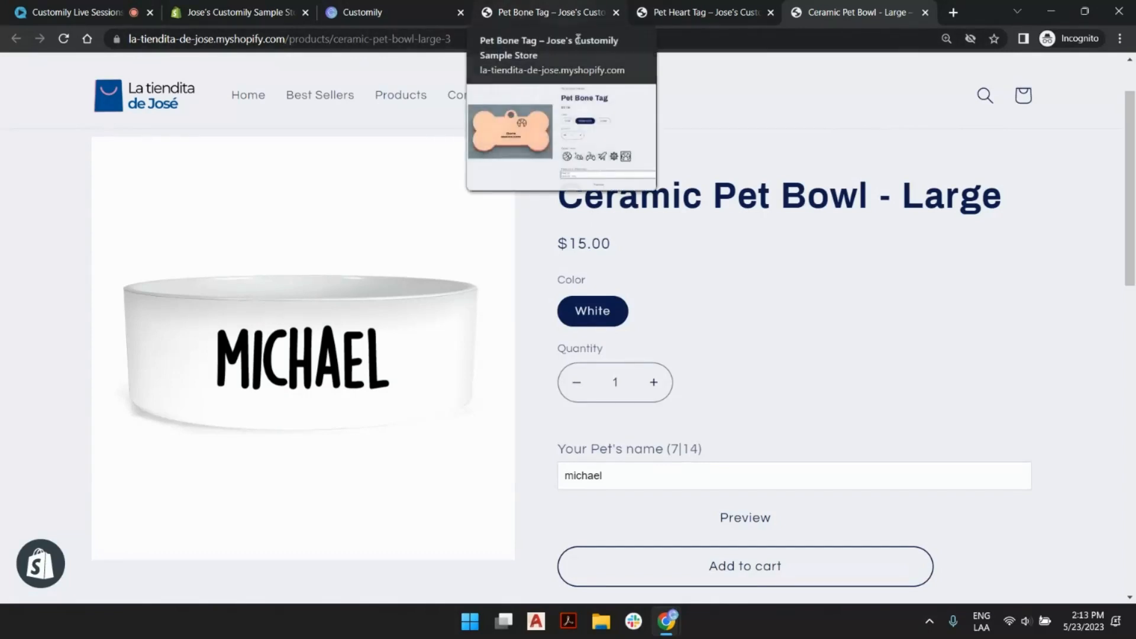
{"action": "left_click", "coordinate": [688, 8]}
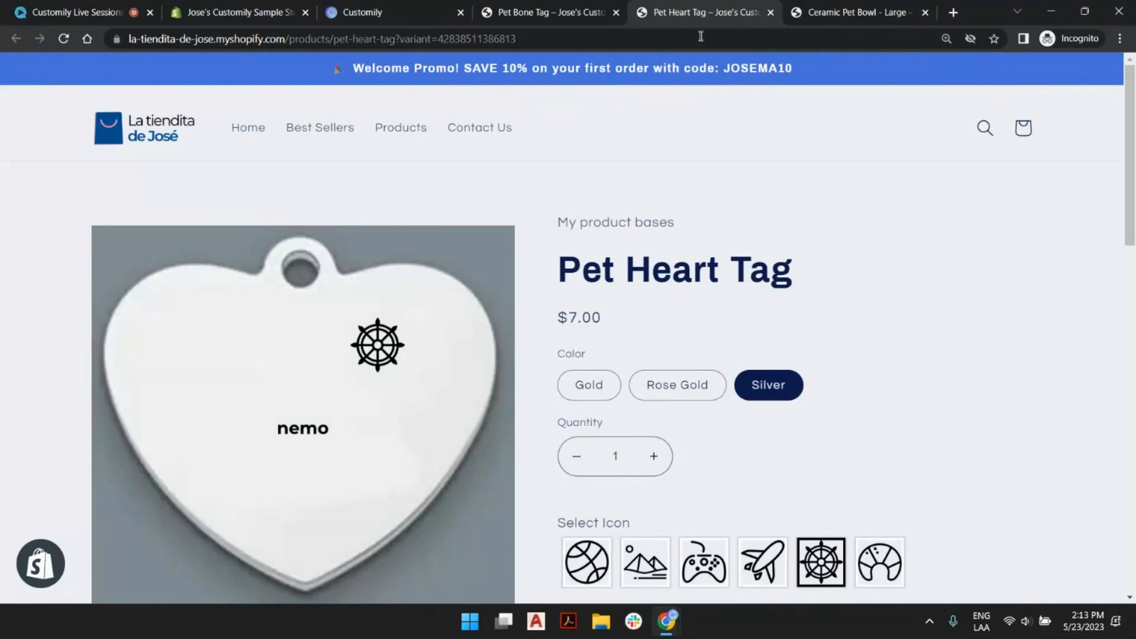
{"action": "left_click", "coordinate": [559, 14]}
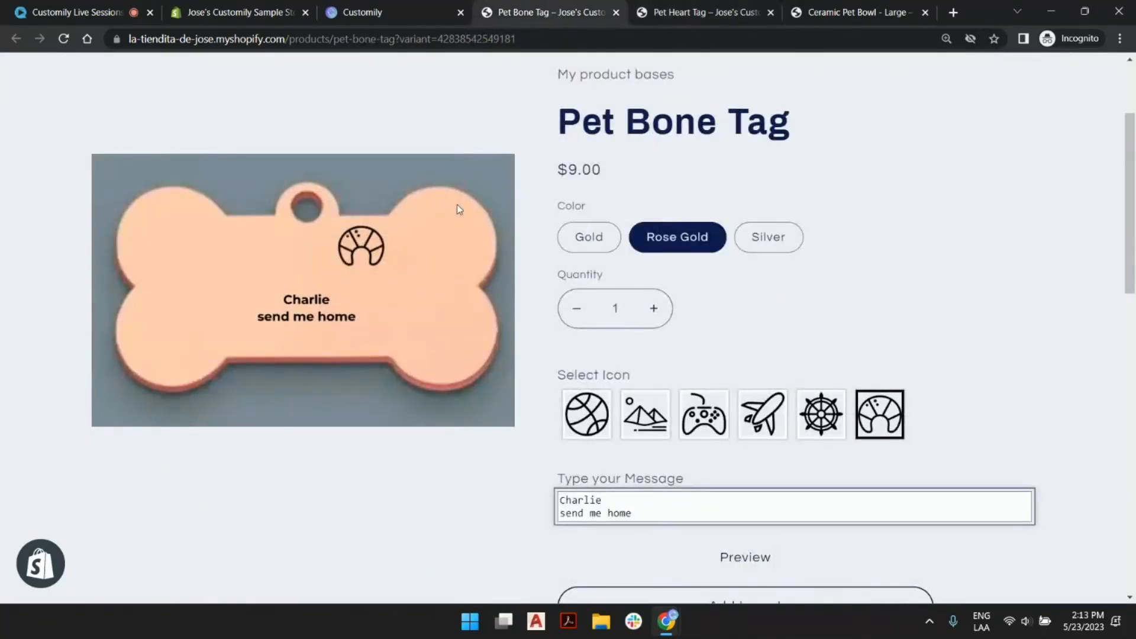
{"action": "left_click", "coordinate": [392, 20]}
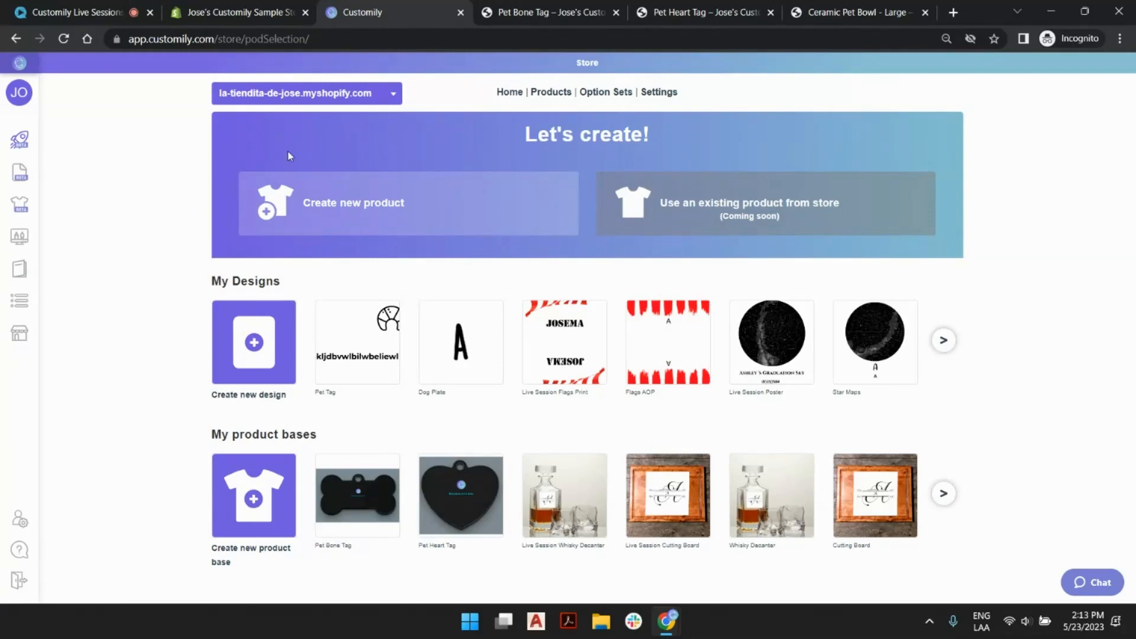
Open the Link Products list of the la-tiendita-de-jose store and browse its products through page 2.
{"action": "mouse_move", "coordinate": [3, 197]}
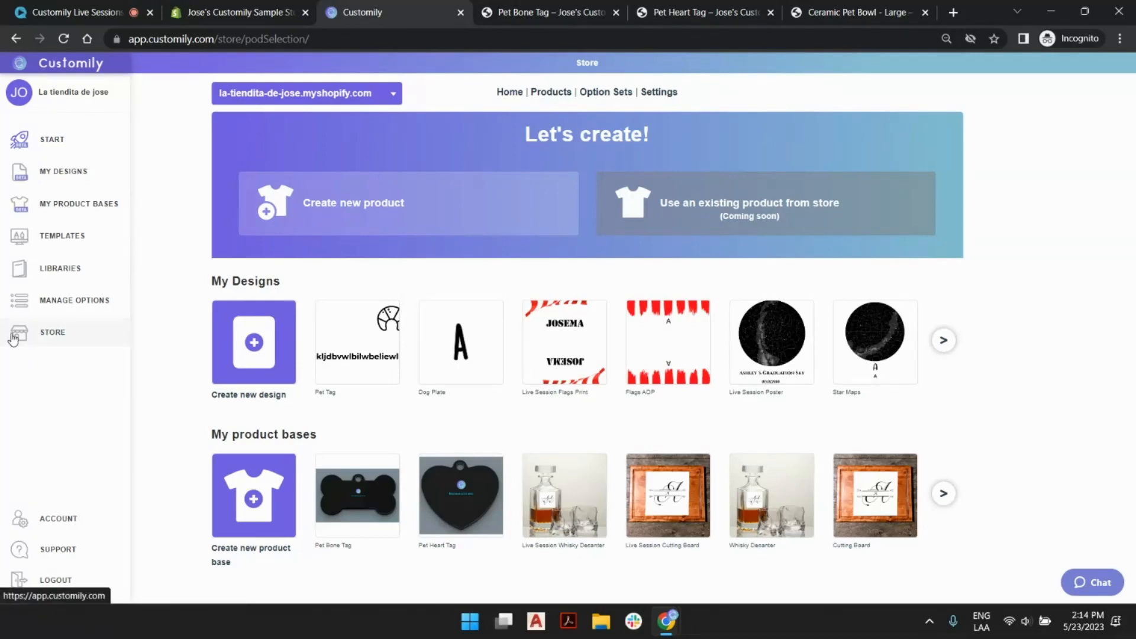
{"action": "left_click", "coordinate": [59, 336]}
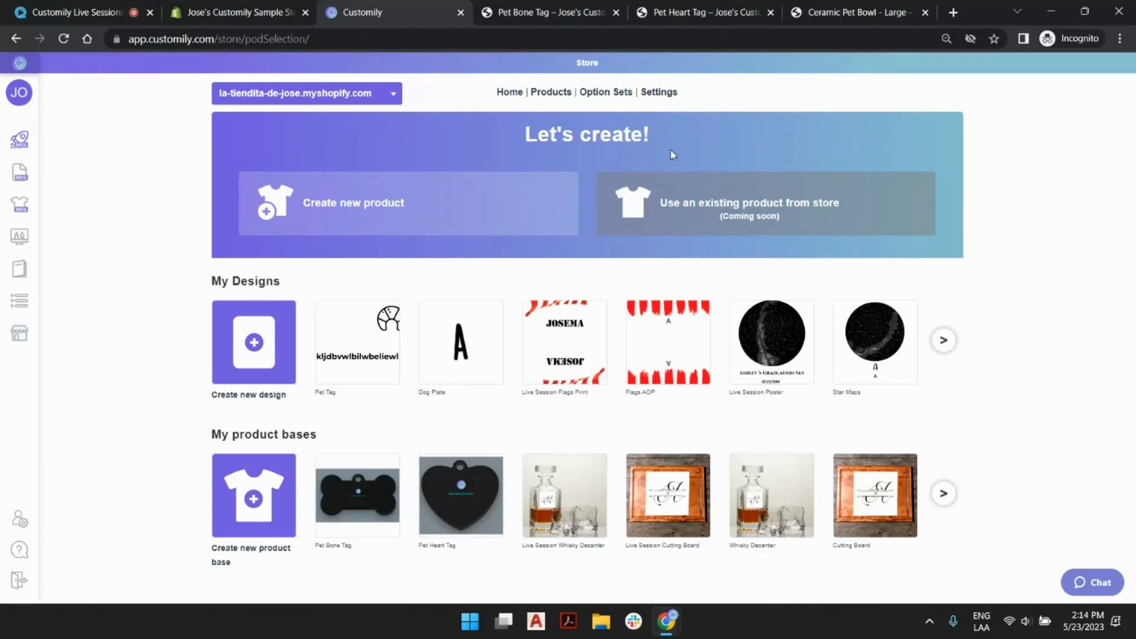
{"action": "left_click", "coordinate": [26, 341]}
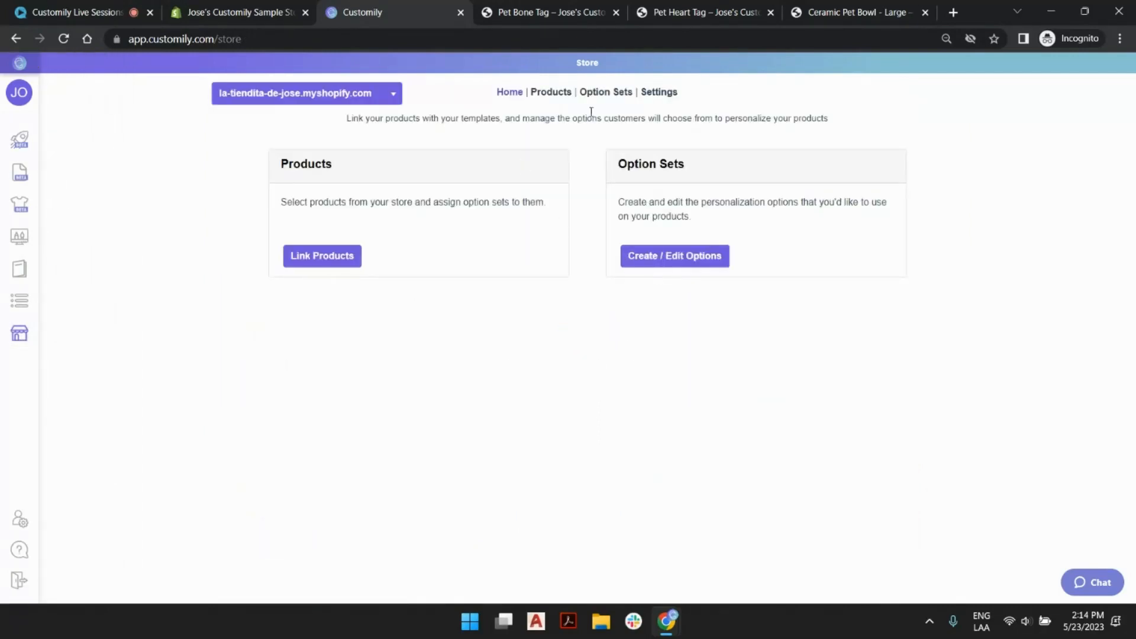
{"action": "left_click", "coordinate": [394, 95]}
{"action": "left_click", "coordinate": [237, 298]}
{"action": "left_click", "coordinate": [335, 261]}
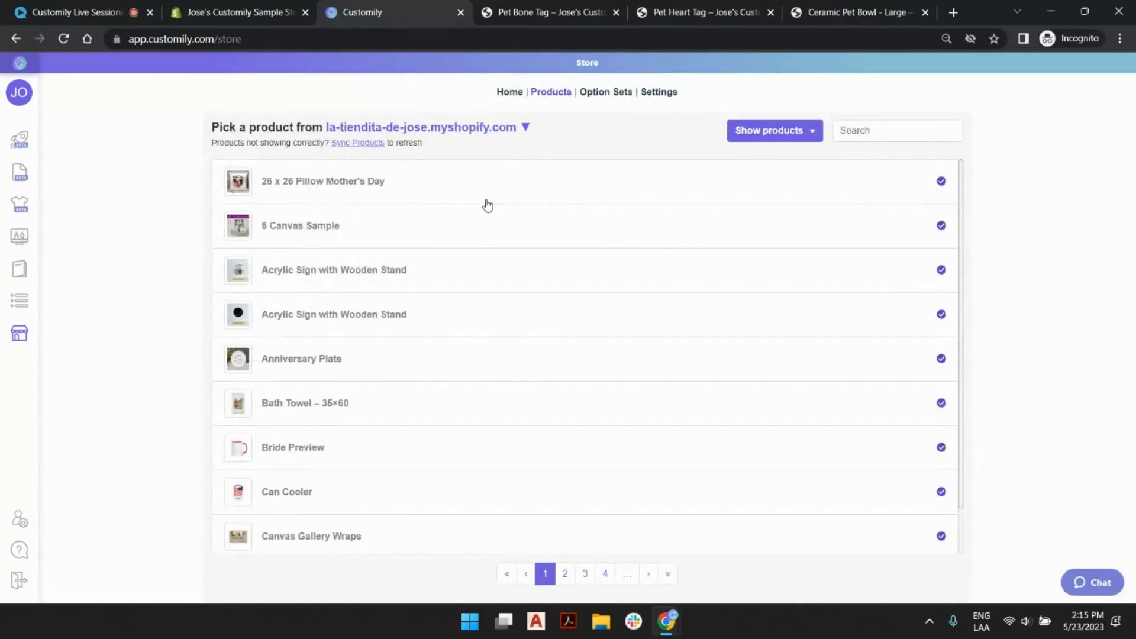
{"action": "scroll", "coordinate": [540, 237], "scroll_direction": "down", "scroll_amount": 1}
{"action": "left_click", "coordinate": [569, 575]}
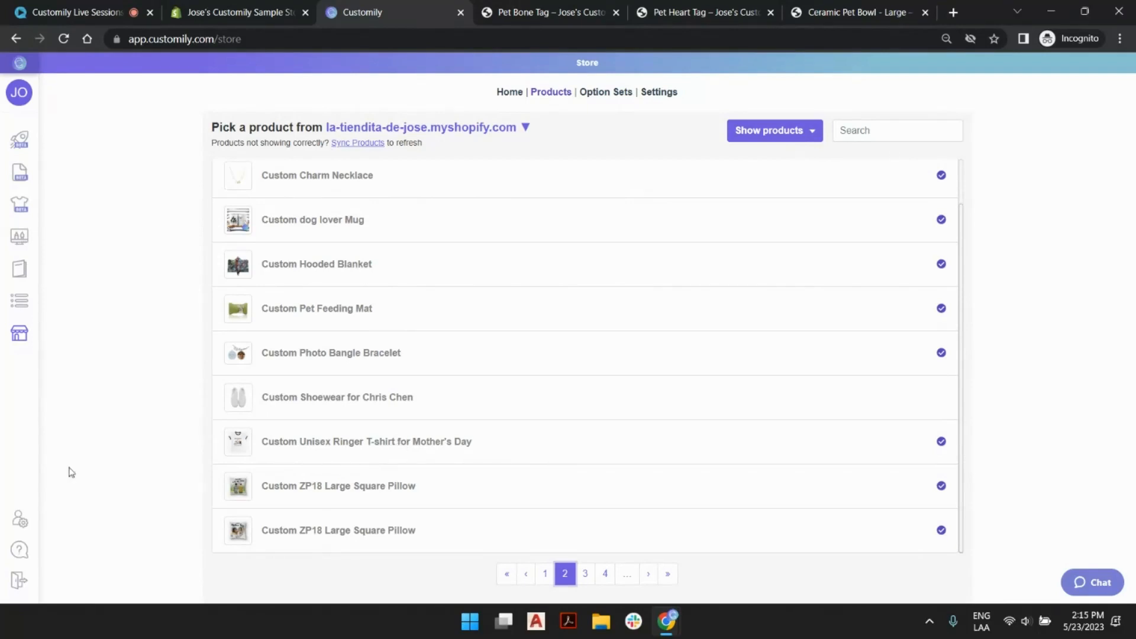
Expand the new product options on the Start page and review all available fulfillment providers, designs and product bases.
{"action": "mouse_move", "coordinate": [27, 450]}
{"action": "left_click", "coordinate": [31, 141]}
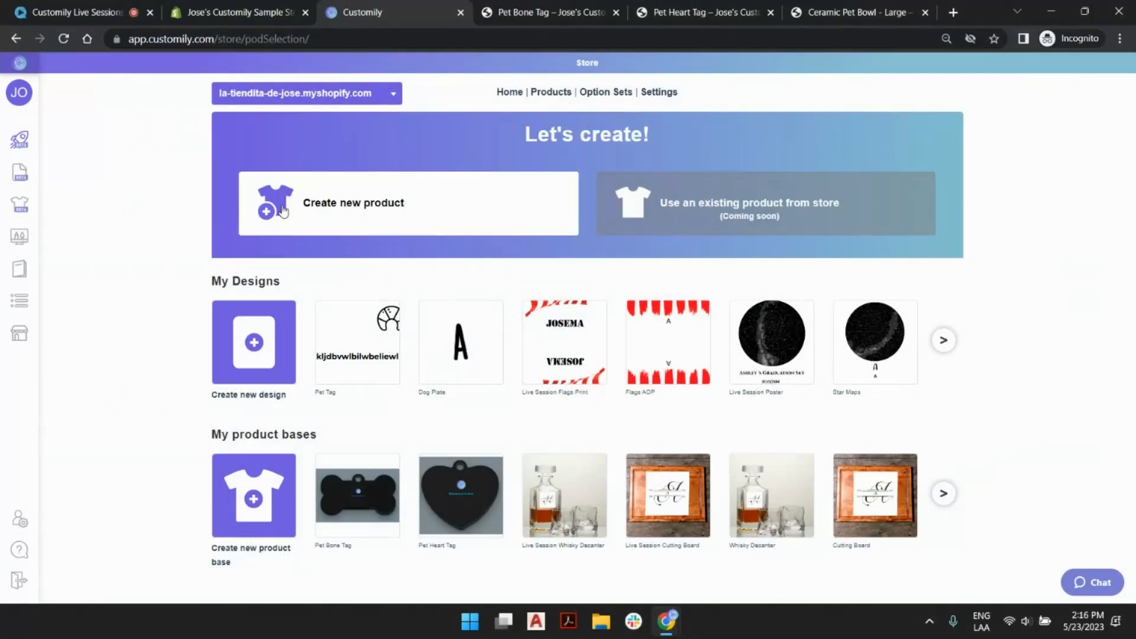
{"action": "left_click", "coordinate": [406, 212]}
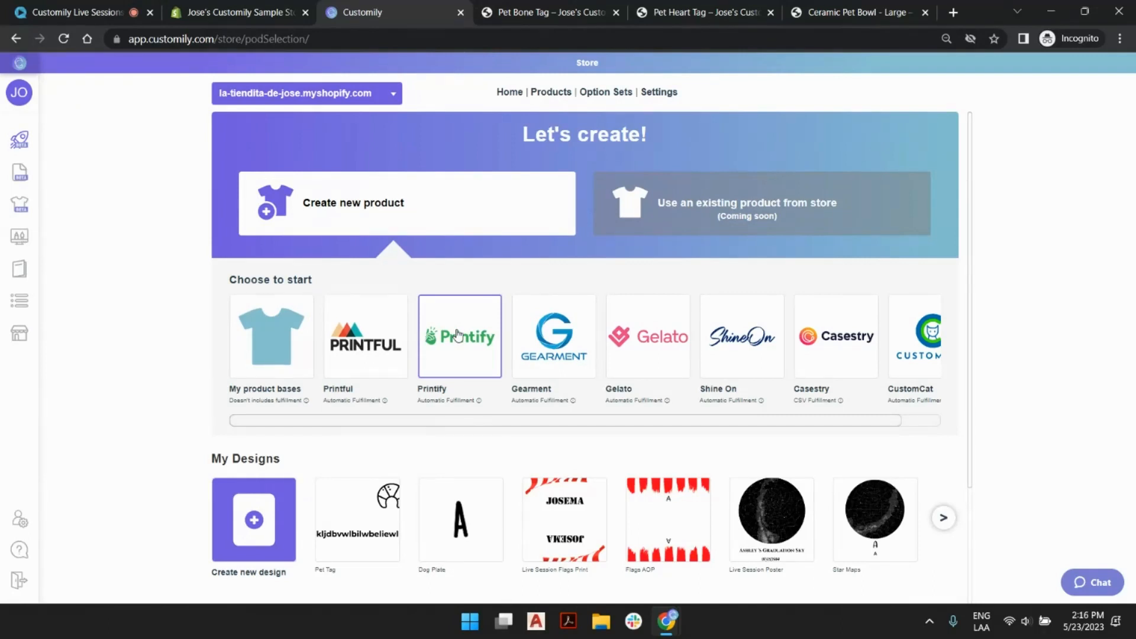
{"action": "scroll", "coordinate": [403, 421], "scroll_direction": "down", "scroll_amount": 3}
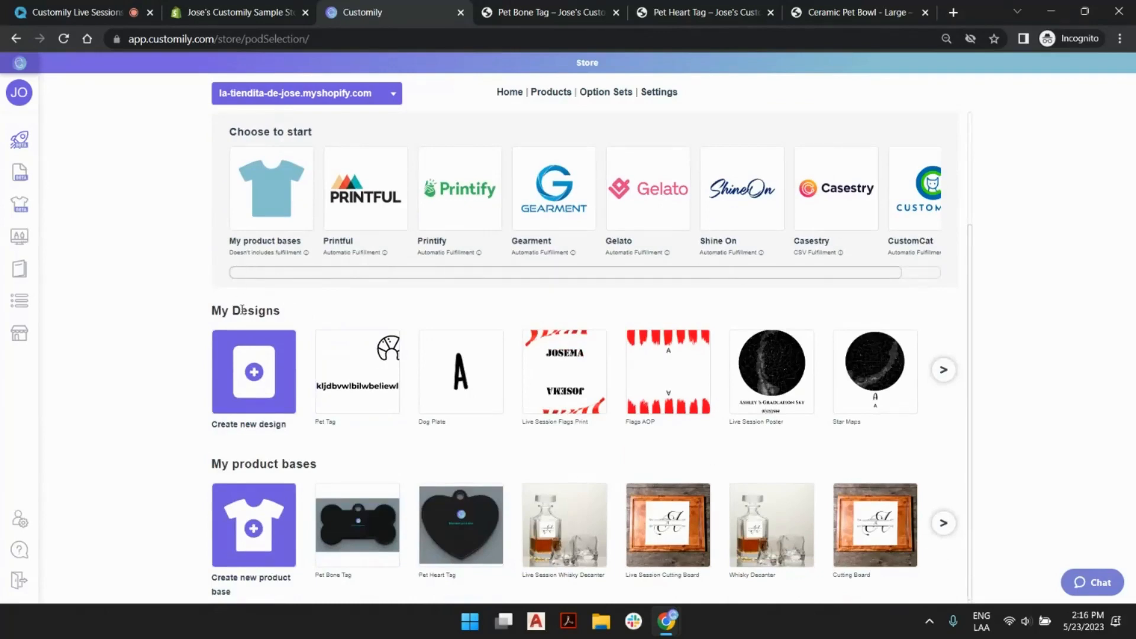
{"action": "scroll", "coordinate": [231, 433], "scroll_direction": "down", "scroll_amount": 1}
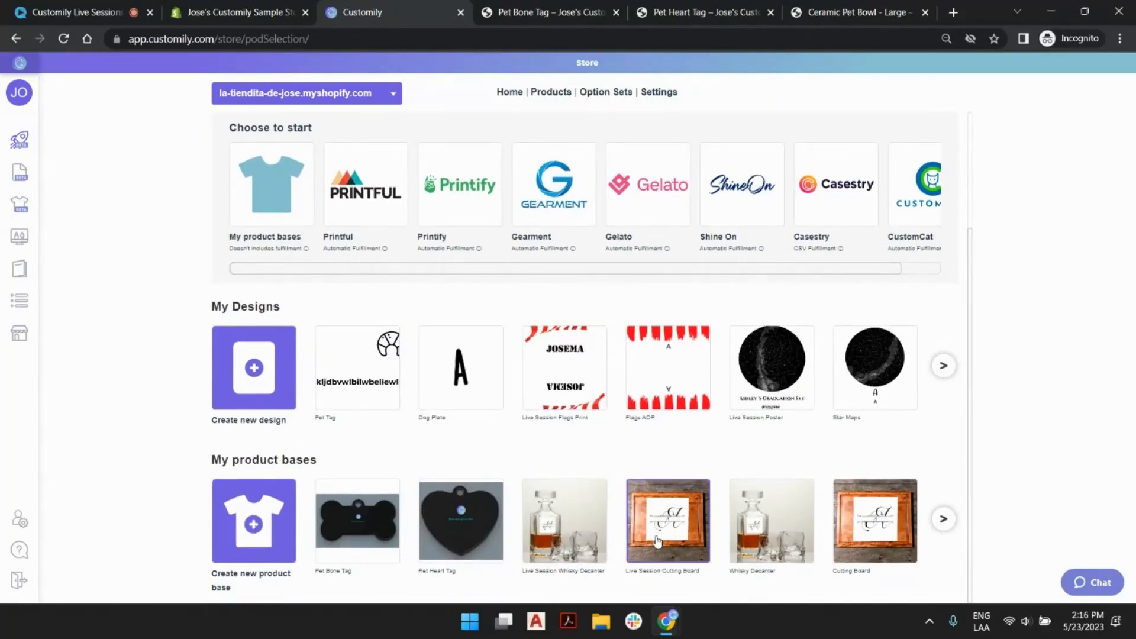
{"action": "scroll", "coordinate": [577, 442], "scroll_direction": "up", "scroll_amount": 3}
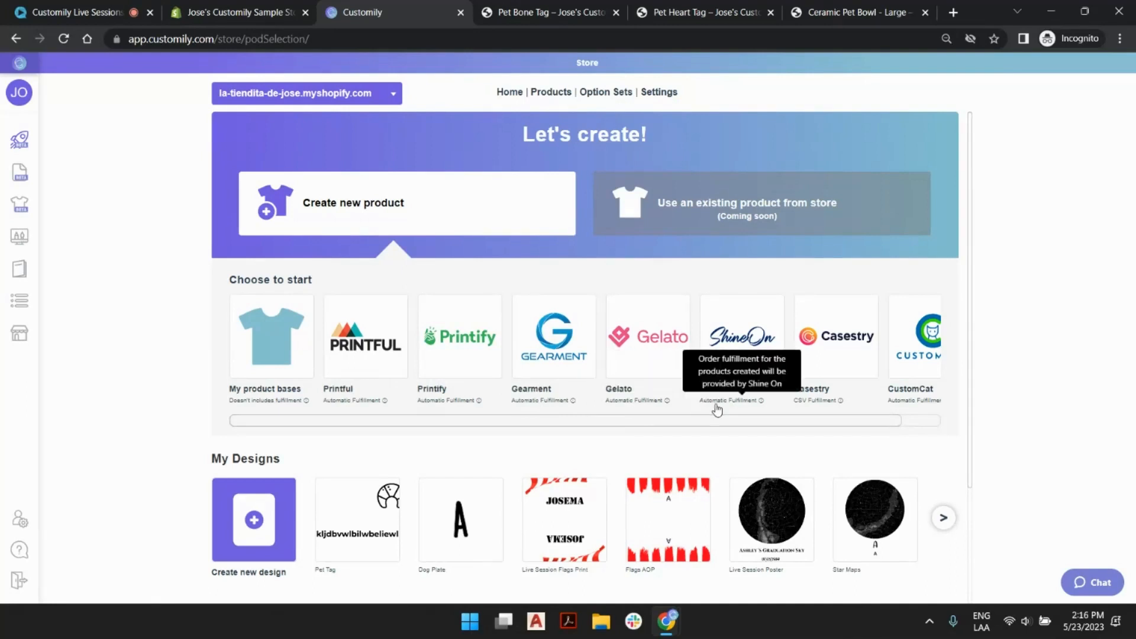
{"action": "left_click_drag", "start_coordinate": [827, 422], "coordinate": [944, 426]}
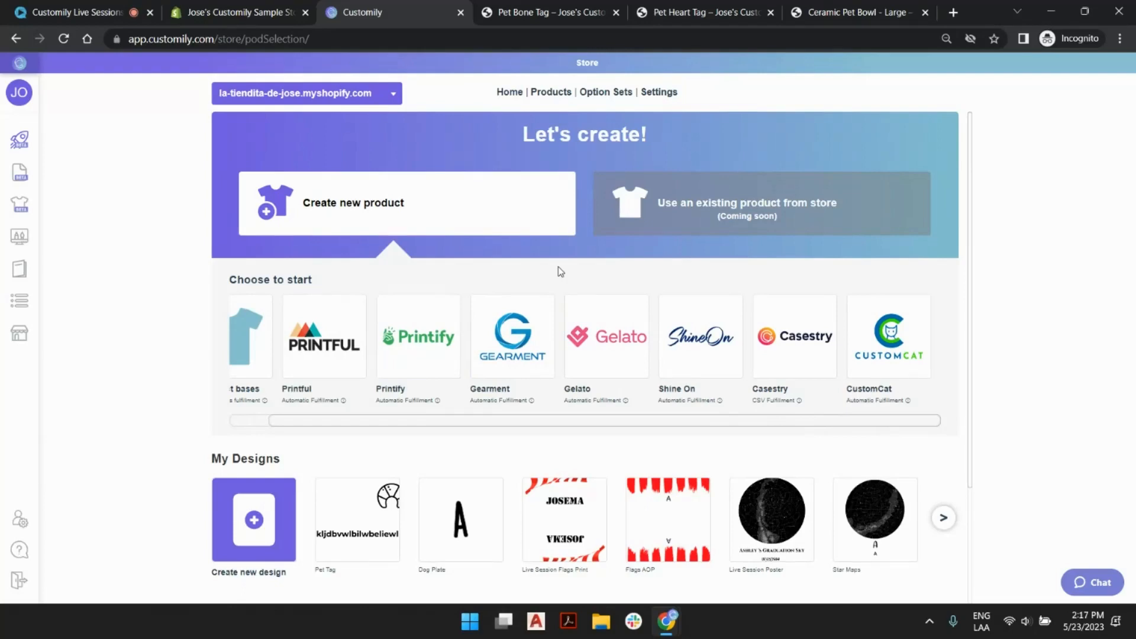
Enable a Gelato integration in the store's settings without entering an API key, and try to save the settings.
{"action": "left_click", "coordinate": [668, 98]}
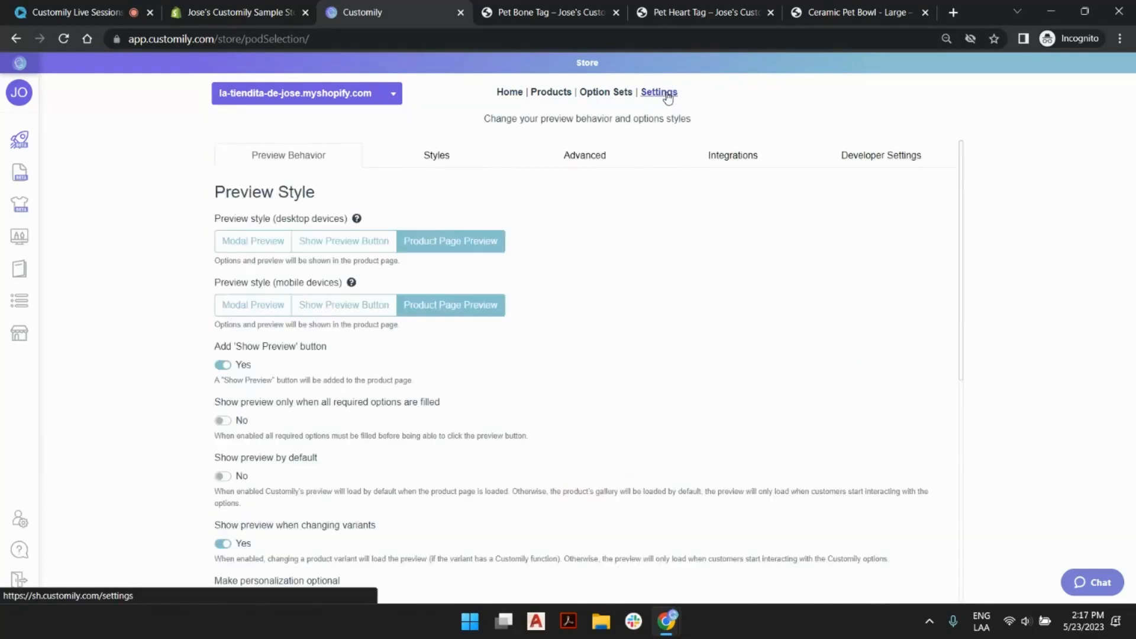
{"action": "left_click", "coordinate": [733, 156]}
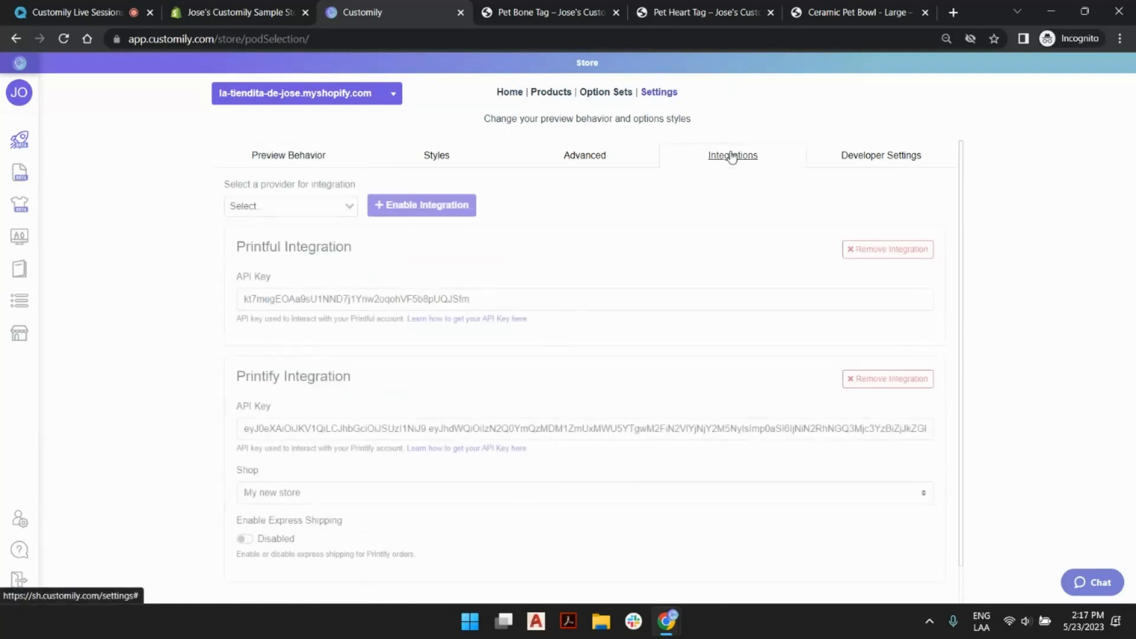
{"action": "left_click", "coordinate": [320, 202]}
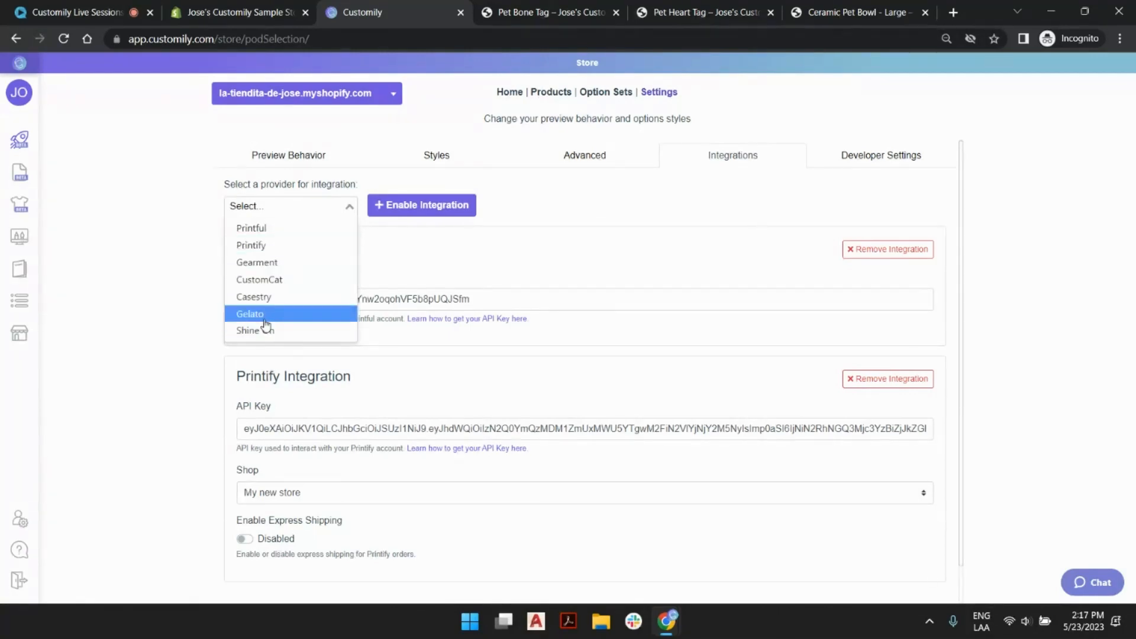
{"action": "left_click", "coordinate": [264, 318]}
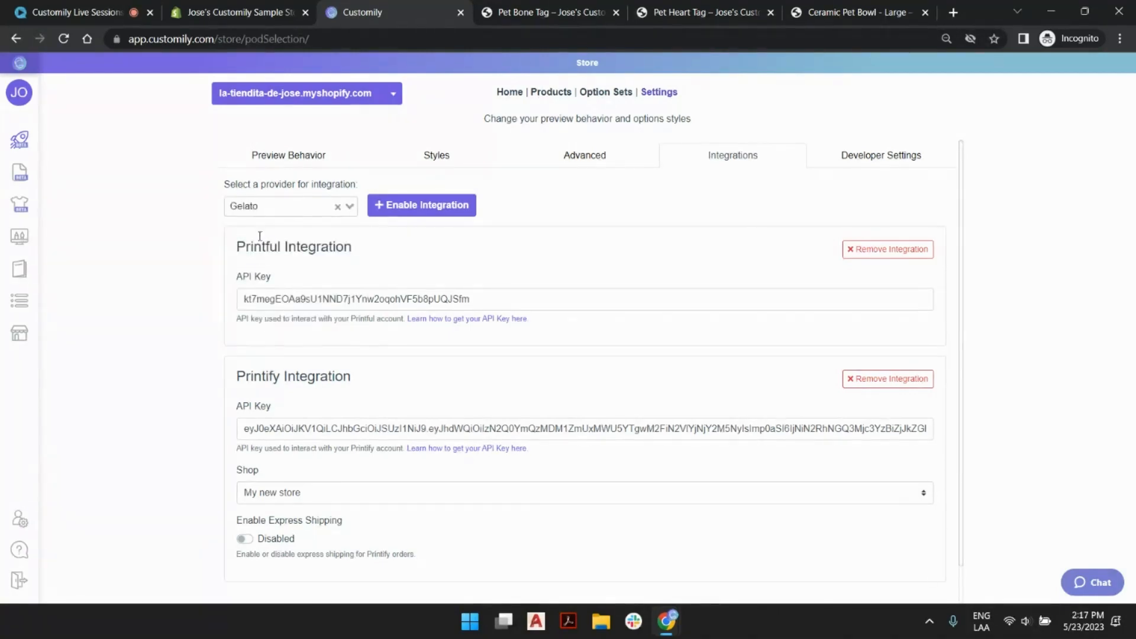
{"action": "left_click", "coordinate": [418, 207]}
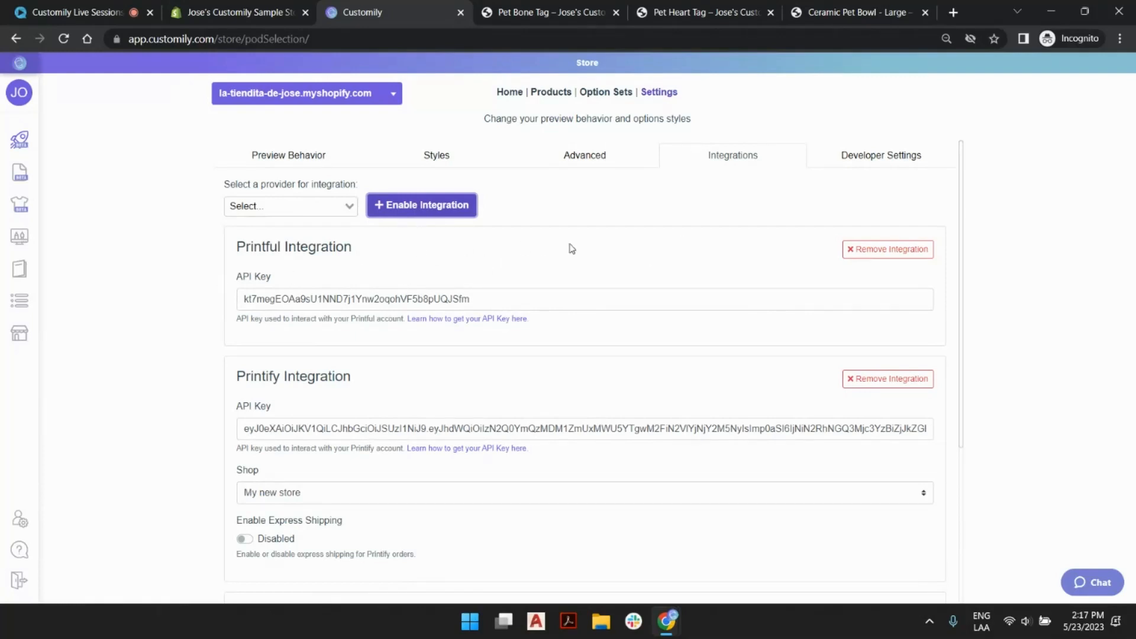
{"action": "scroll", "coordinate": [585, 247], "scroll_direction": "down", "scroll_amount": 2}
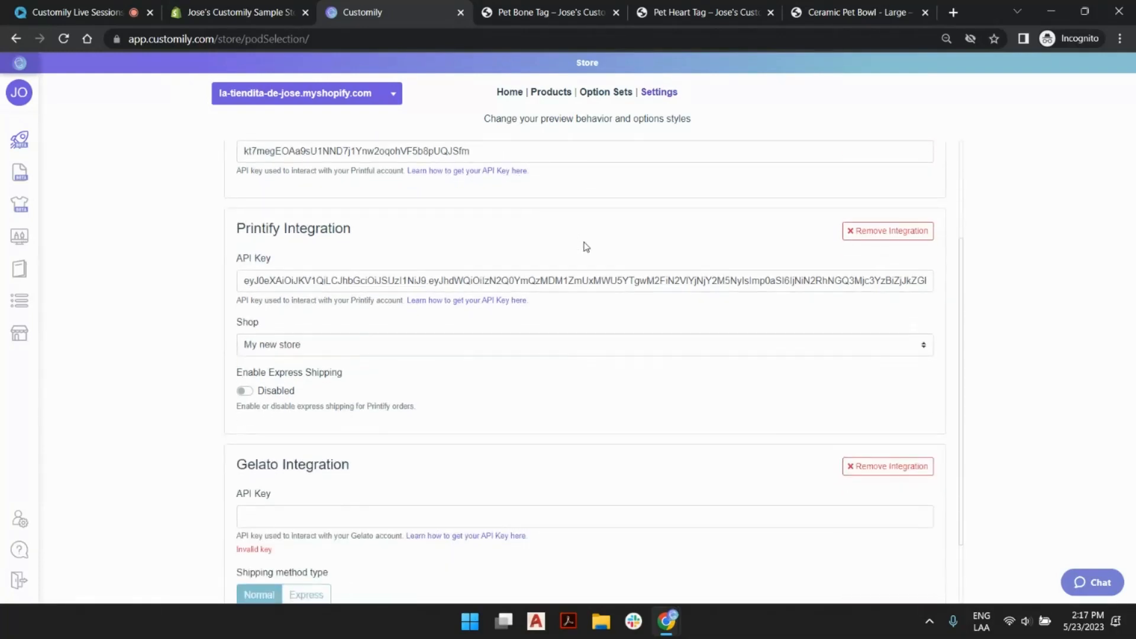
{"action": "scroll", "coordinate": [585, 247], "scroll_direction": "down", "scroll_amount": 2}
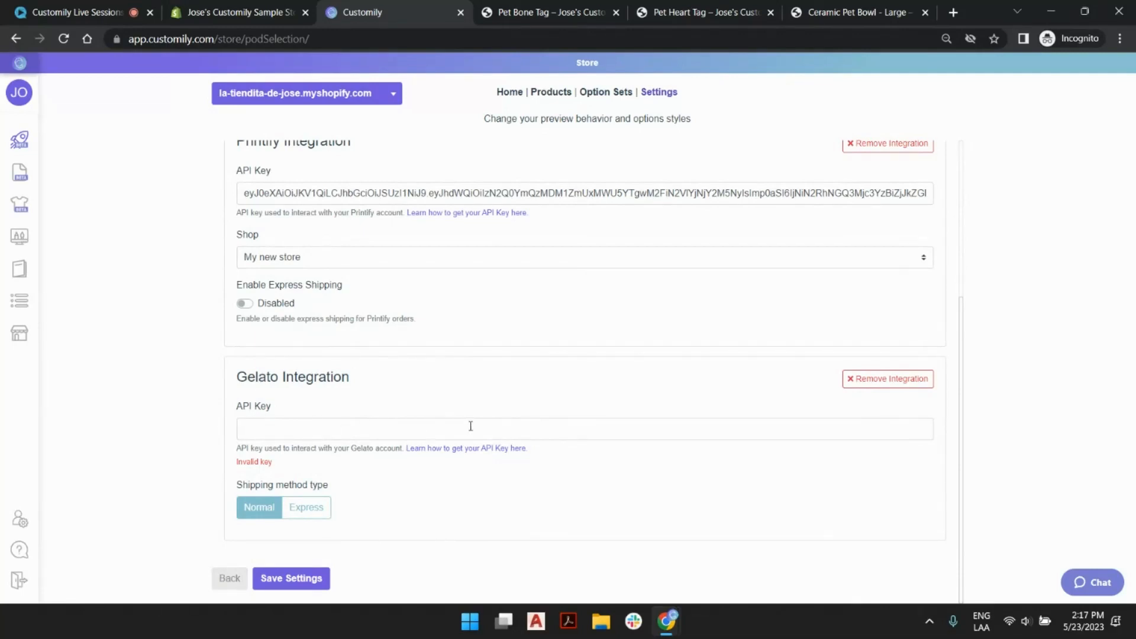
{"action": "left_click", "coordinate": [300, 587]}
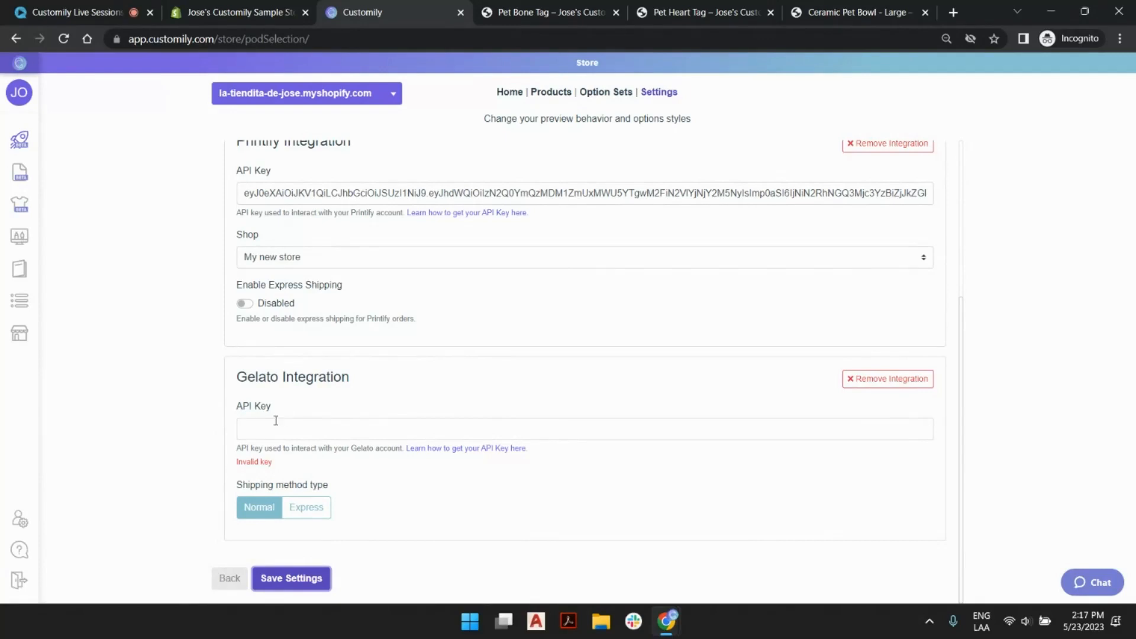
Remove the Gelato integration from the store and confirm the removal.
{"action": "left_click", "coordinate": [888, 381]}
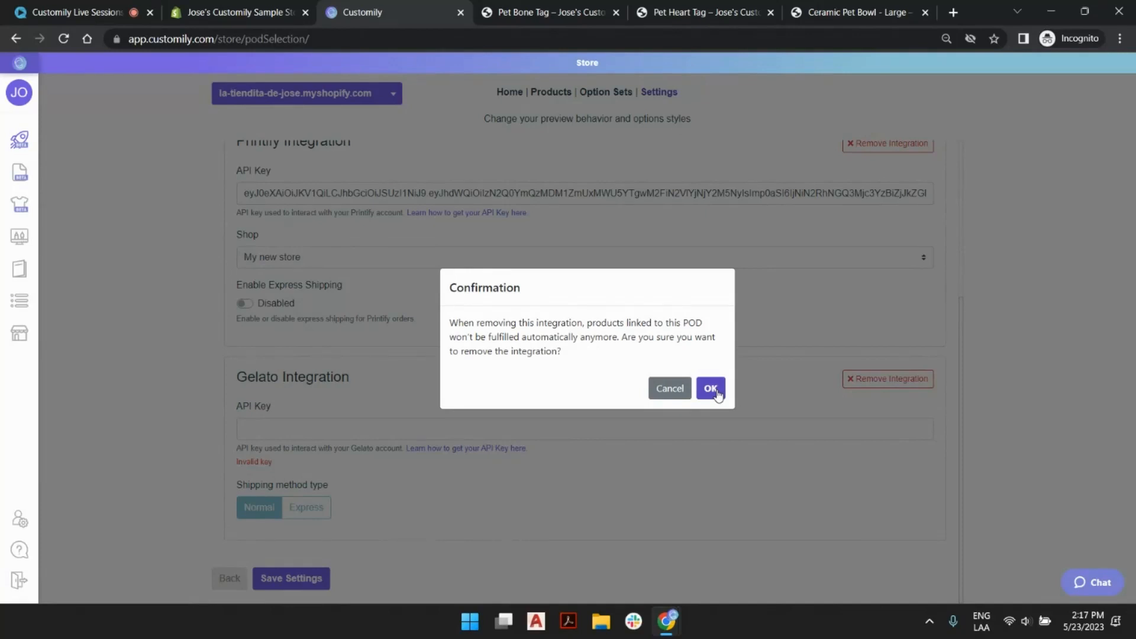
{"action": "left_click", "coordinate": [711, 389]}
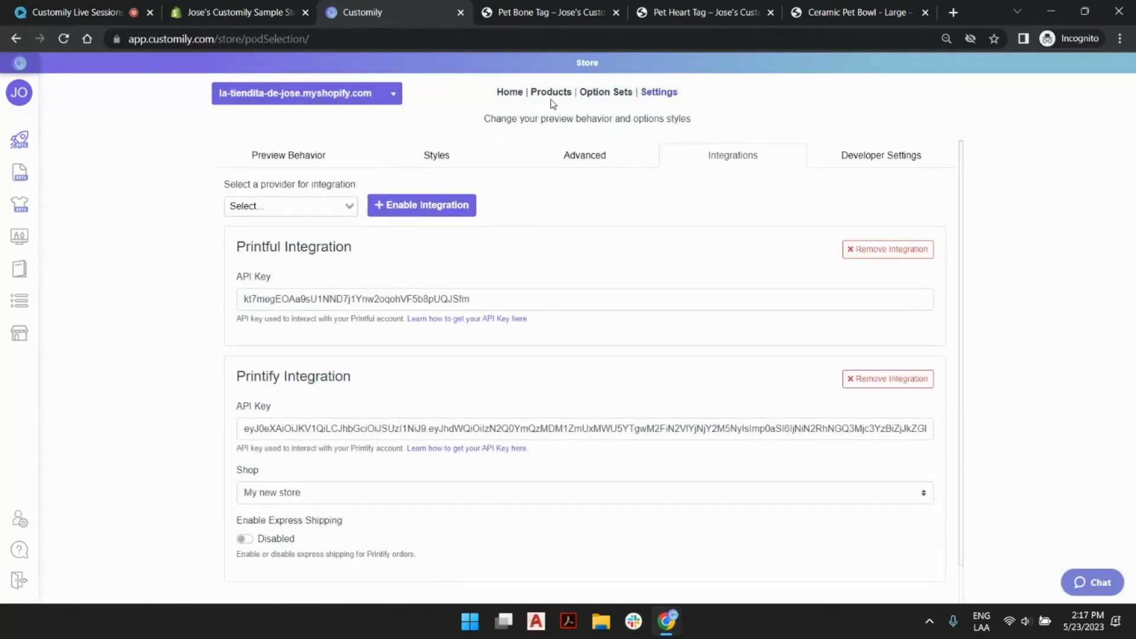
Leave the store settings and start creating a new product with Printify as the provider.
{"action": "left_click", "coordinate": [554, 95]}
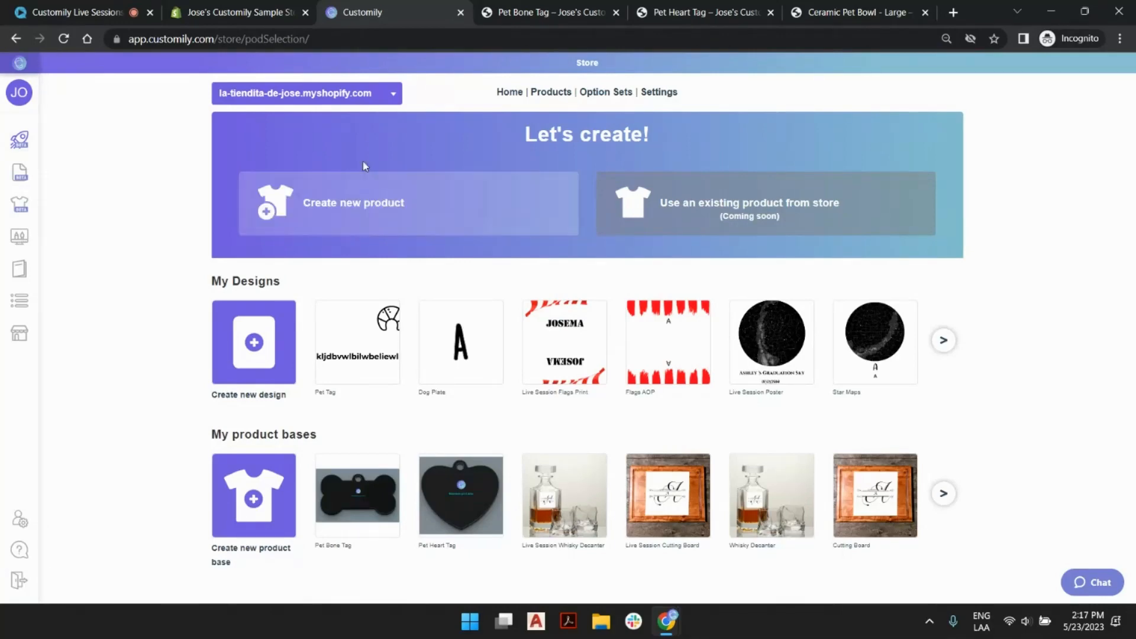
{"action": "left_click", "coordinate": [423, 199]}
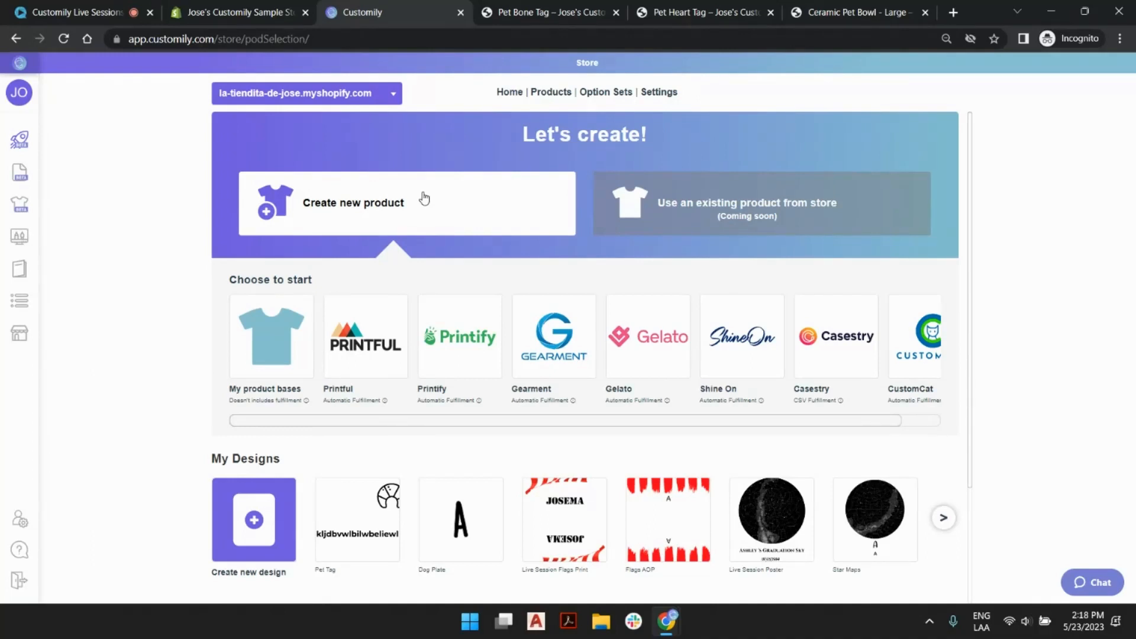
{"action": "left_click", "coordinate": [466, 347]}
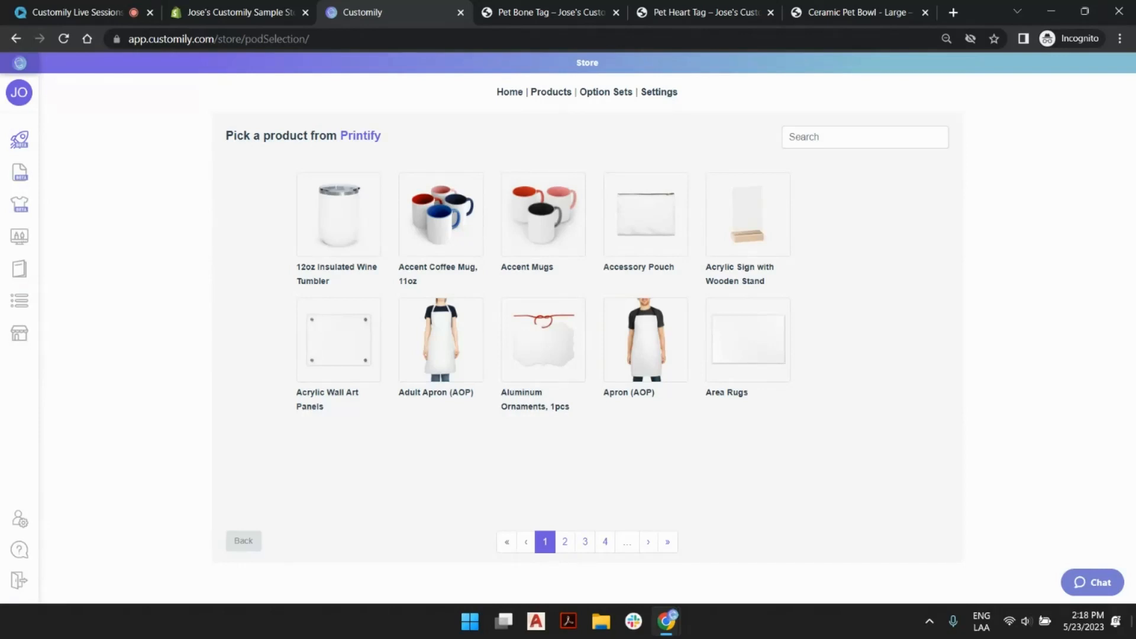
View the support chat's contact form and minimize it again.
{"action": "left_click", "coordinate": [1092, 582]}
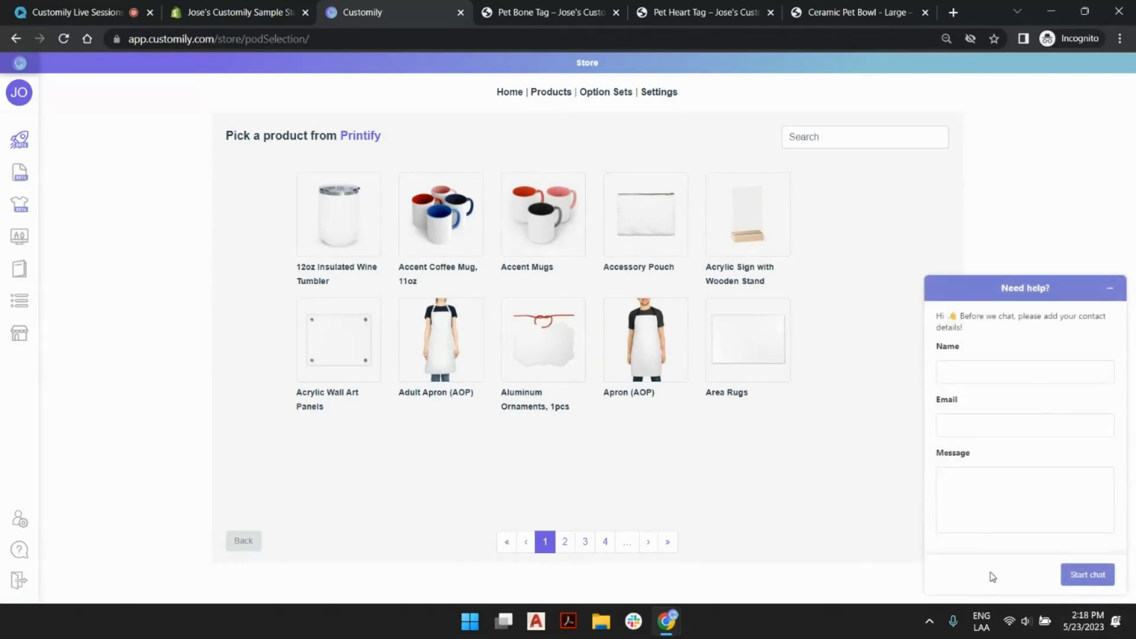
{"action": "left_click", "coordinate": [1111, 290]}
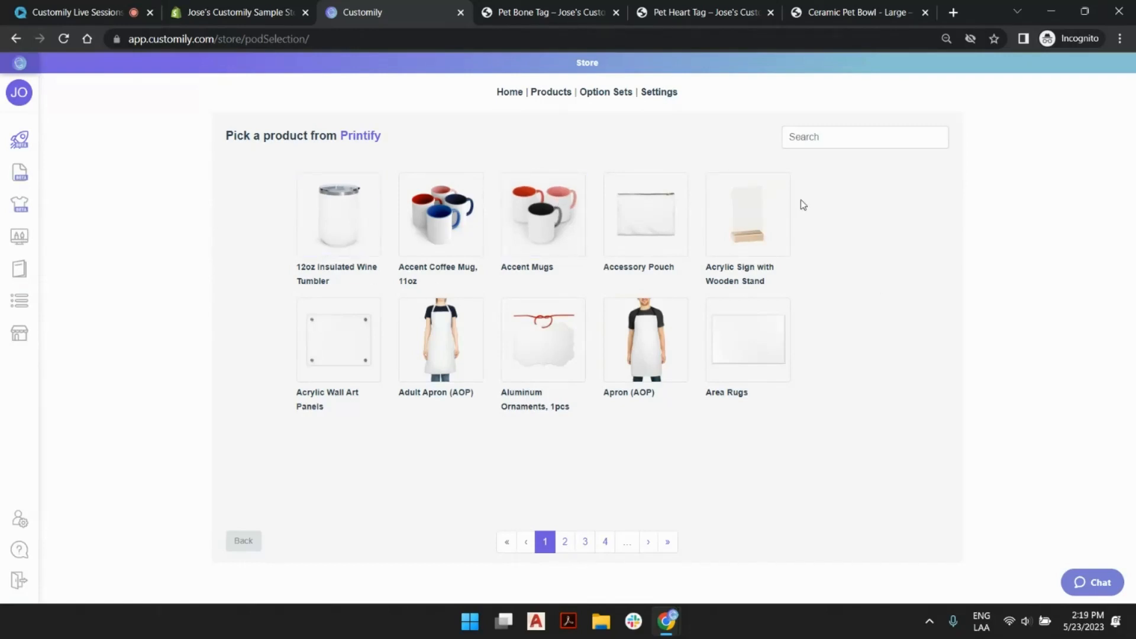
Search the Printify catalog for "bowl", choose the Pet Bowl, and accept Printed Mint, the 16oz size and the Front print area.
{"action": "left_click", "coordinate": [568, 547]}
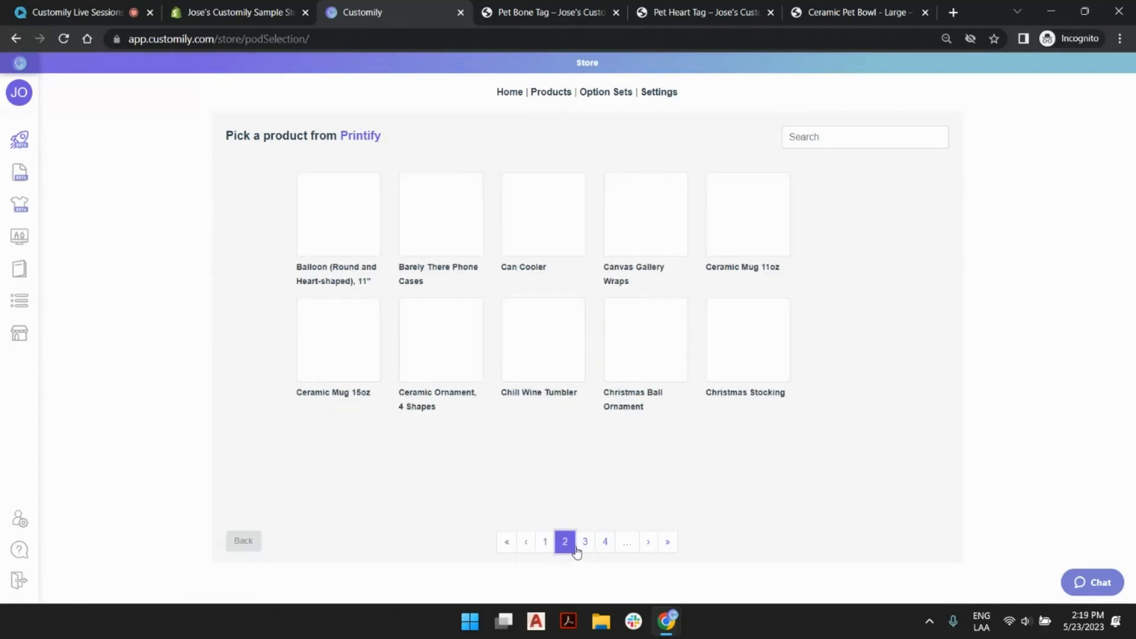
{"action": "left_click", "coordinate": [585, 548]}
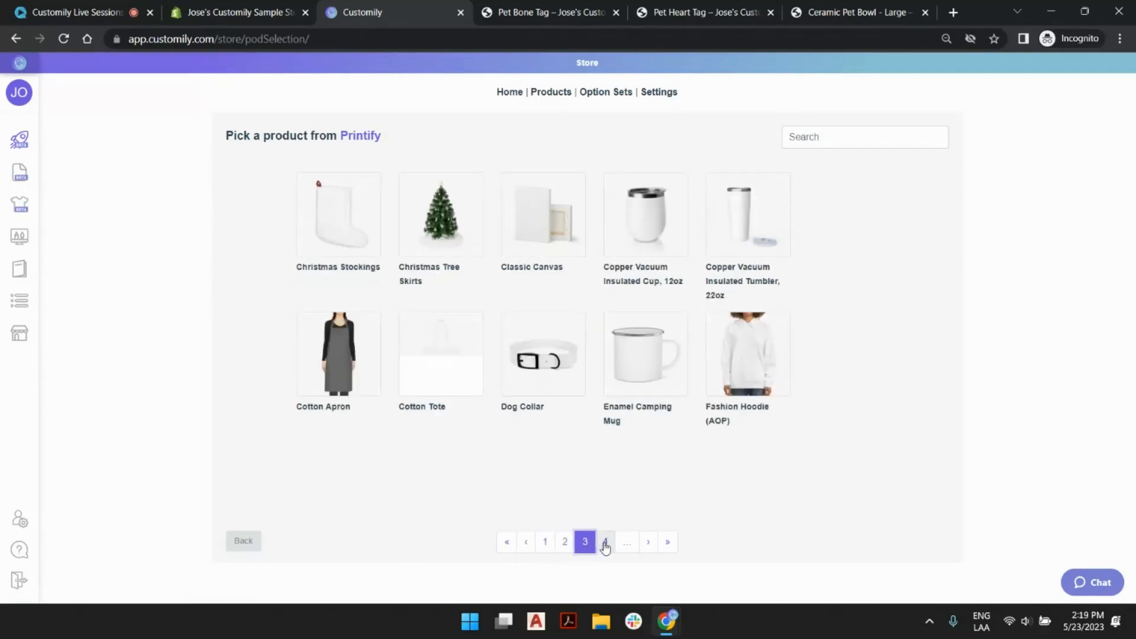
{"action": "left_click", "coordinate": [605, 542]}
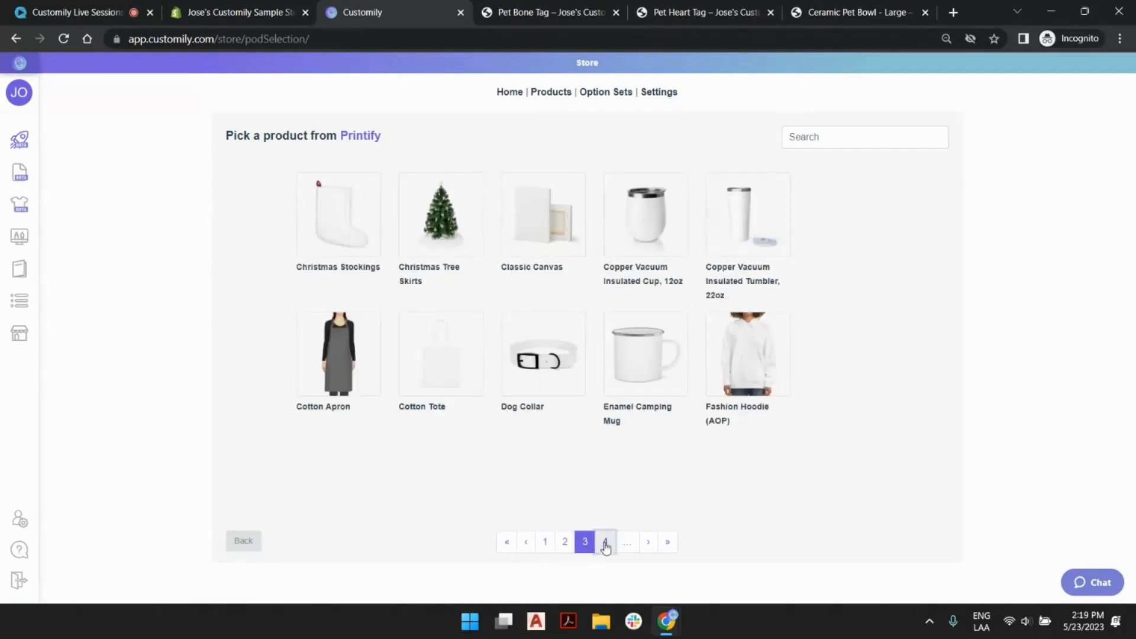
{"action": "left_click", "coordinate": [906, 145]}
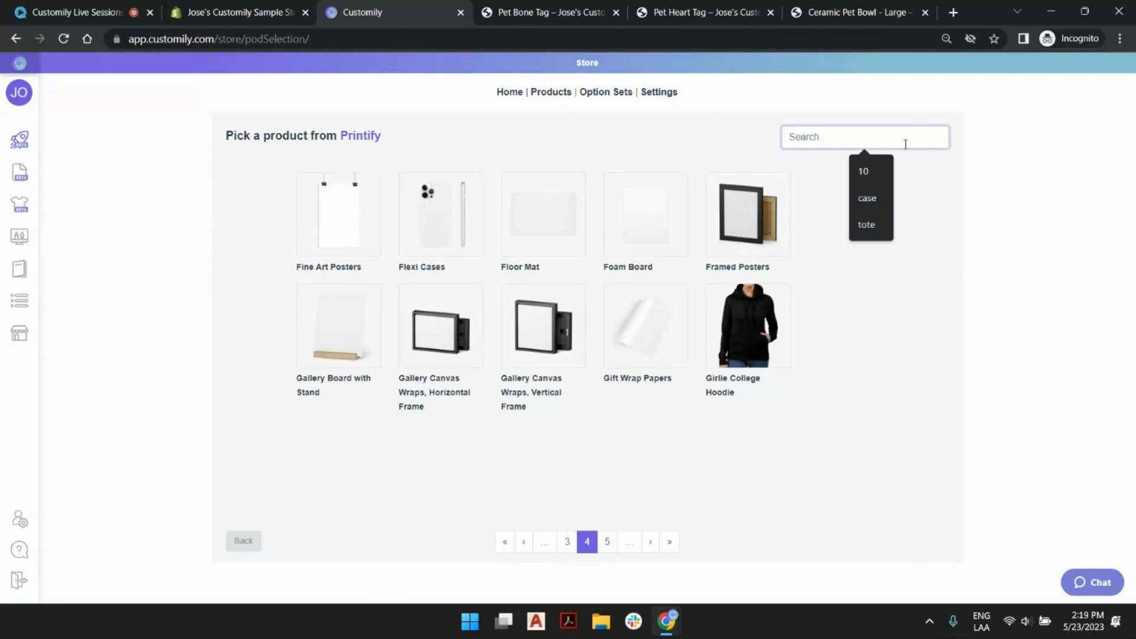
{"action": "type", "text": "bowl"}
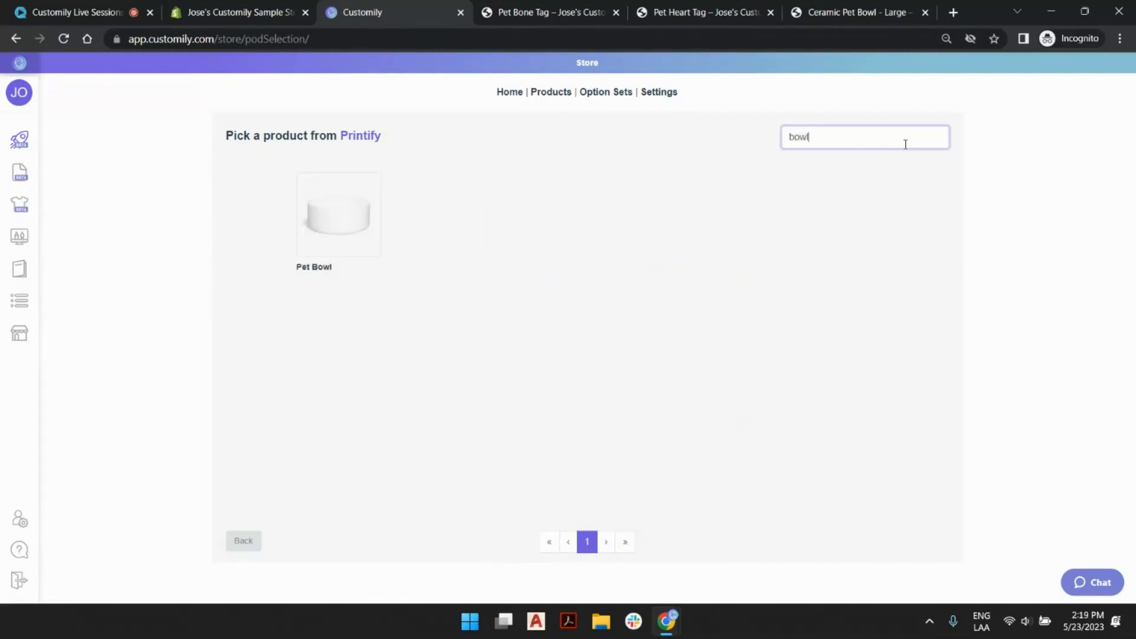
{"action": "left_click", "coordinate": [365, 213]}
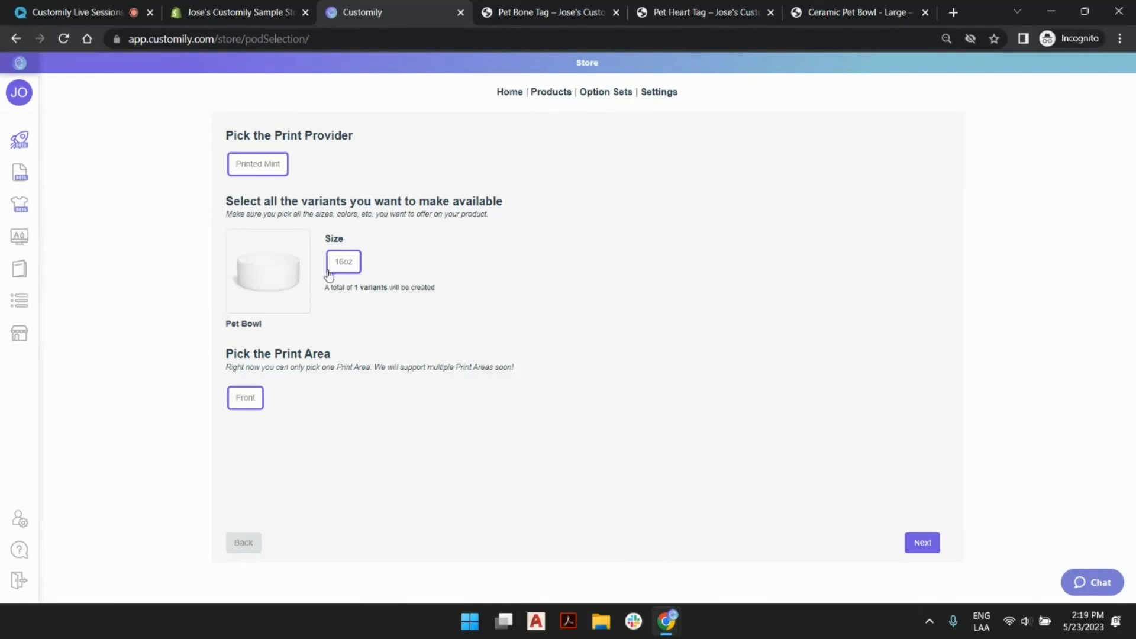
{"action": "left_click", "coordinate": [929, 550]}
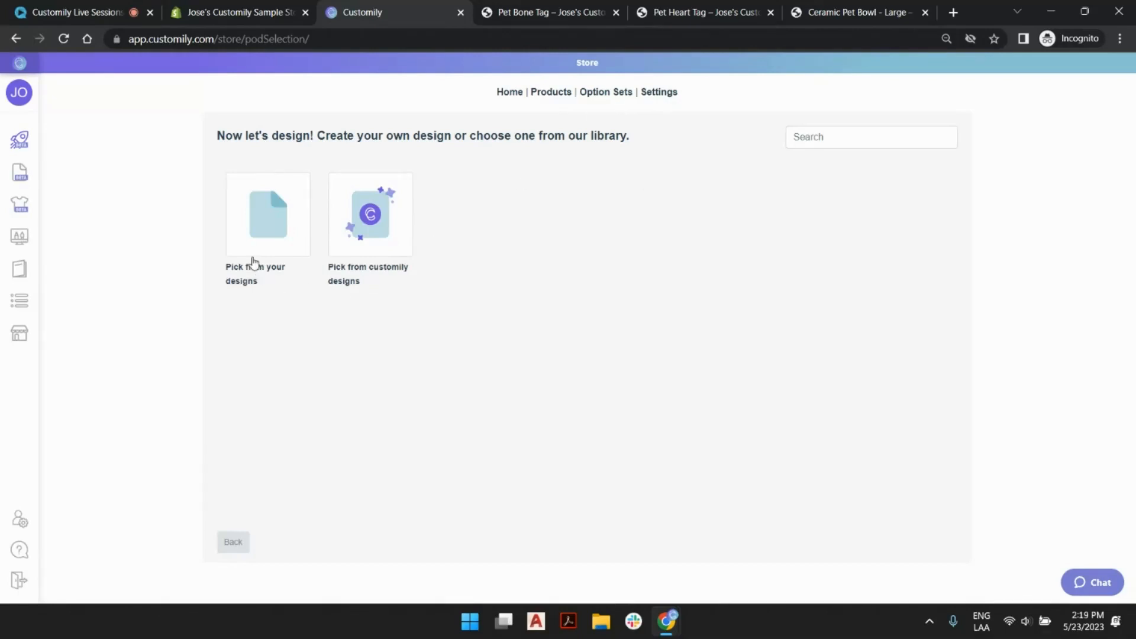
Browse the Customily design library's Heart Acrylic Plaques, Mom, Sister, Son and Dogs categories.
{"action": "left_click", "coordinate": [394, 210]}
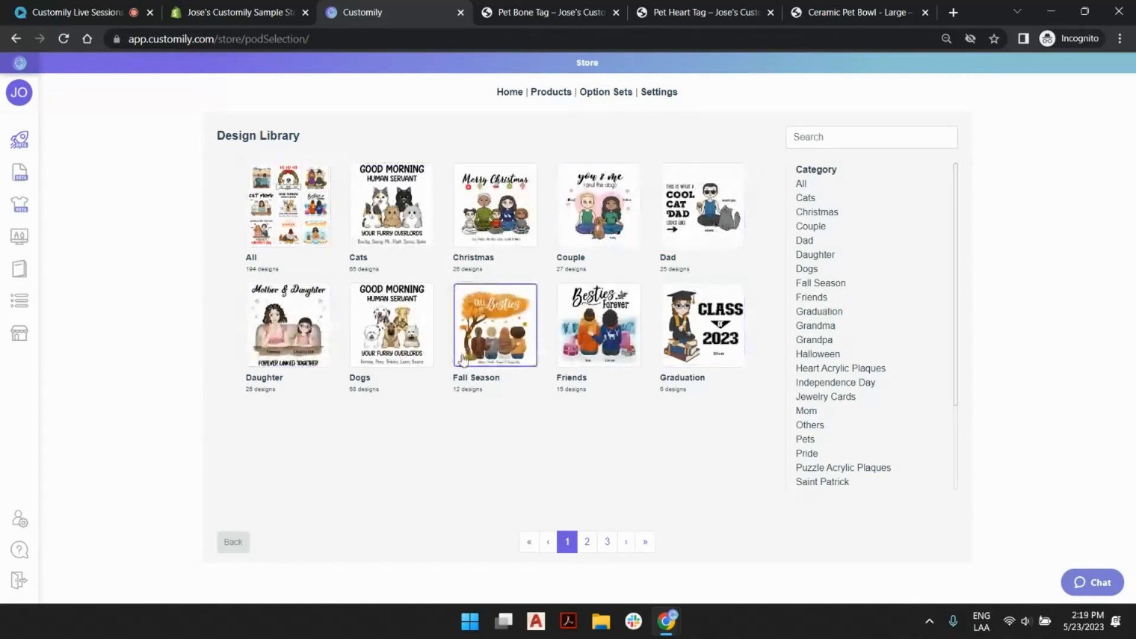
{"action": "scroll", "coordinate": [823, 296], "scroll_direction": "down", "scroll_amount": 2}
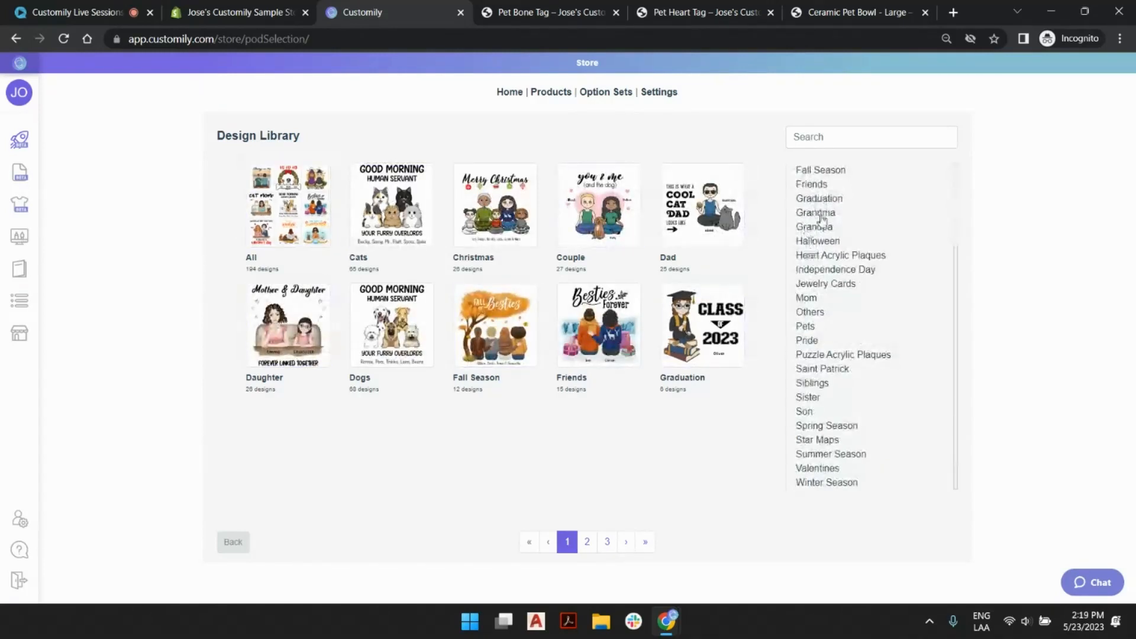
{"action": "left_click", "coordinate": [821, 256]}
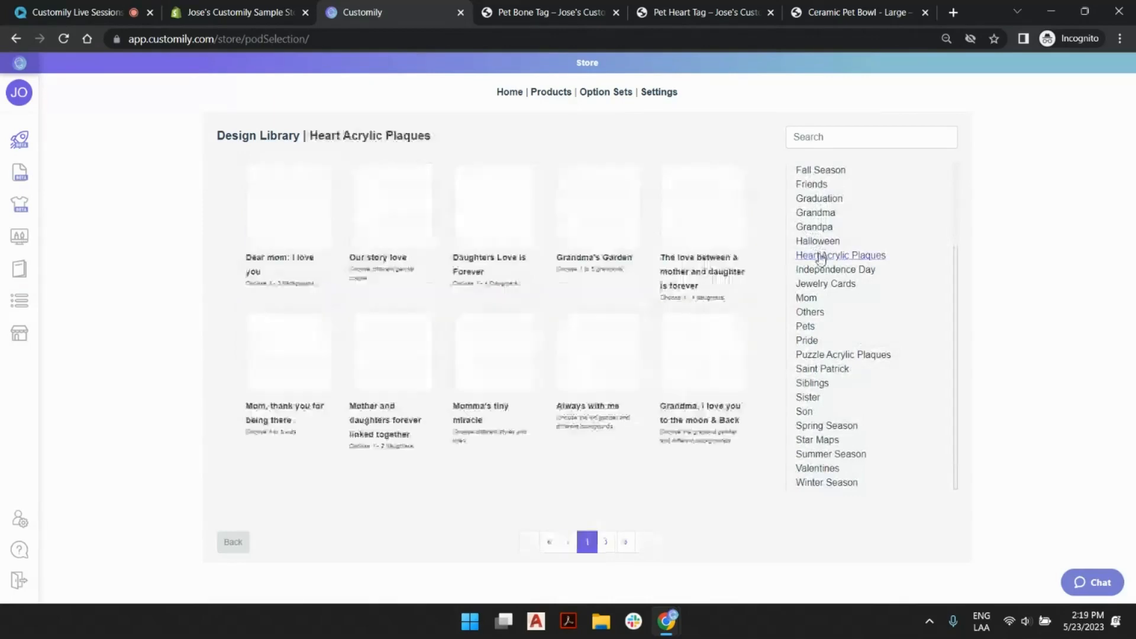
{"action": "left_click", "coordinate": [807, 299]}
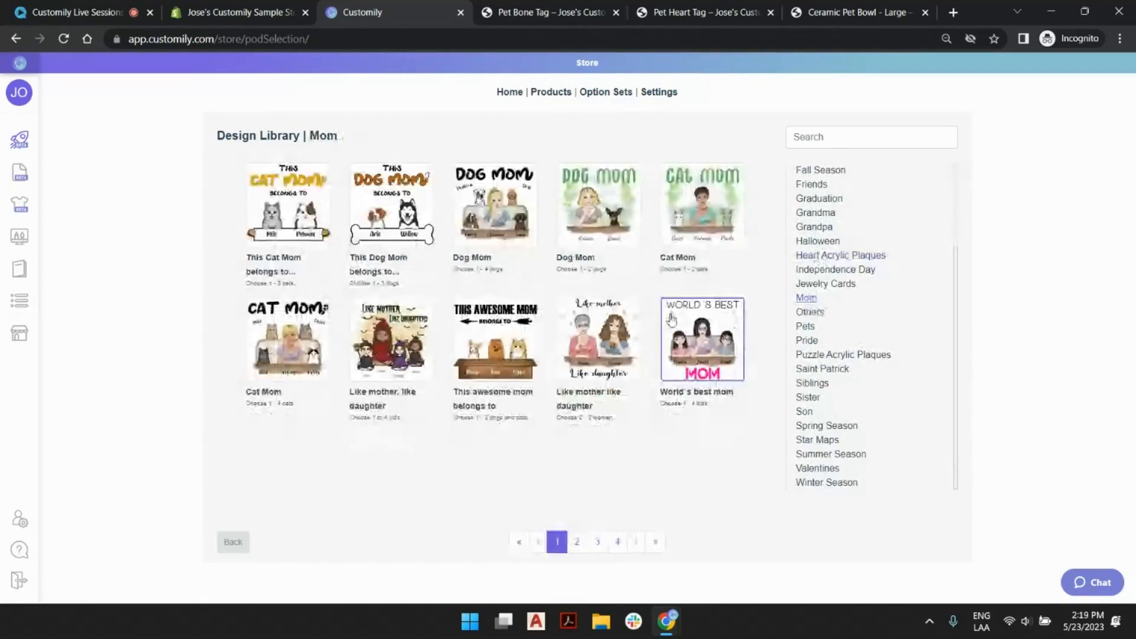
{"action": "left_click", "coordinate": [796, 397]}
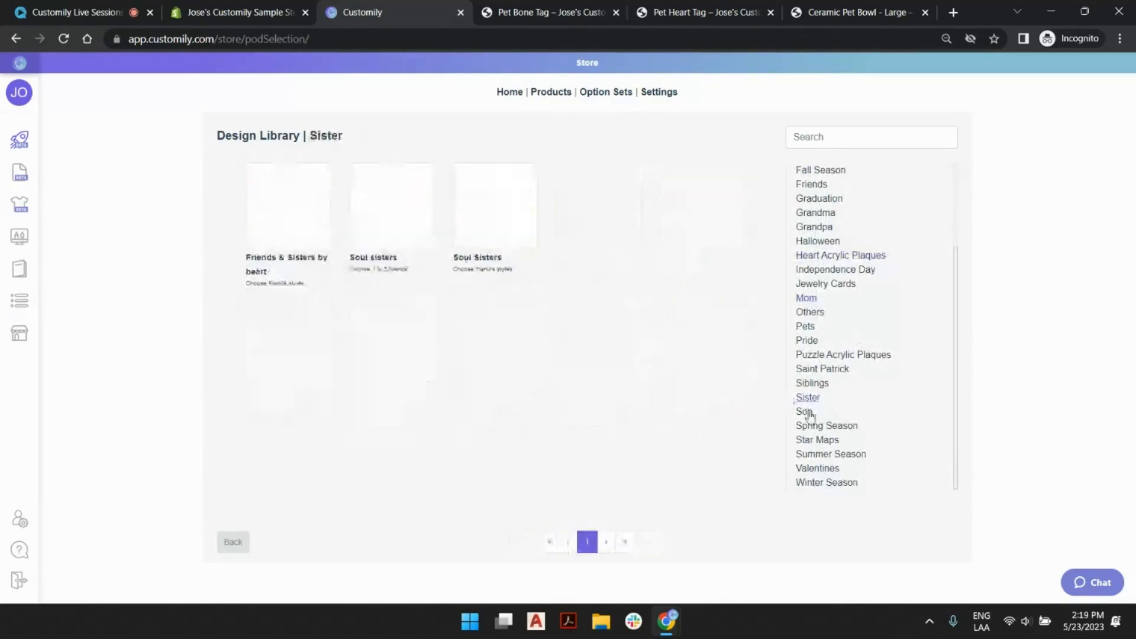
{"action": "left_click", "coordinate": [808, 412]}
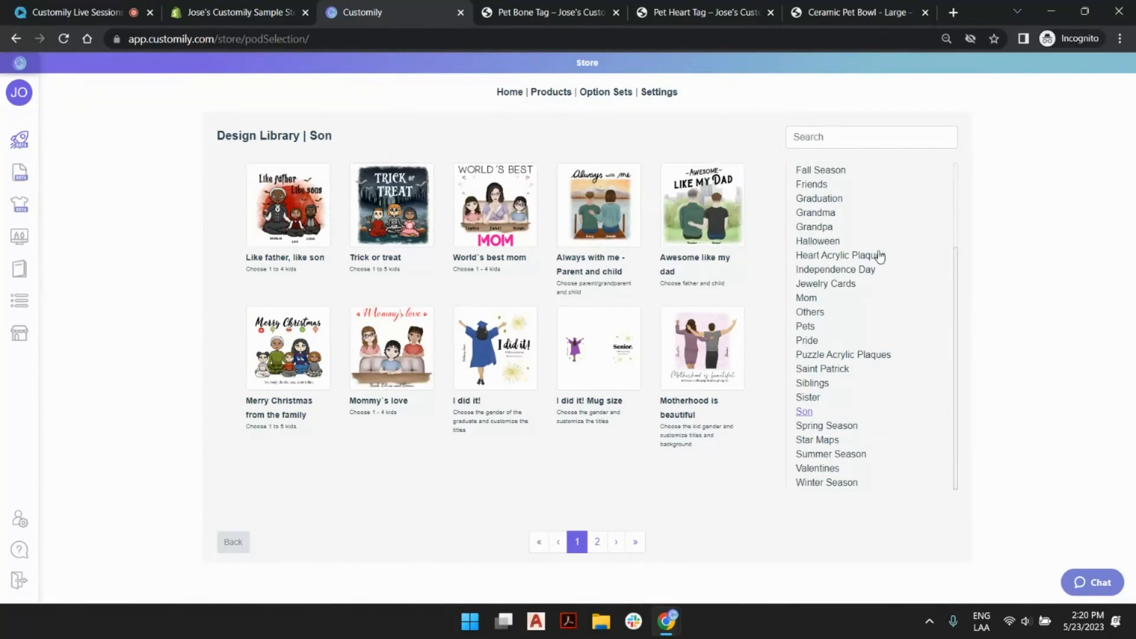
{"action": "scroll", "coordinate": [881, 255], "scroll_direction": "up", "scroll_amount": 2}
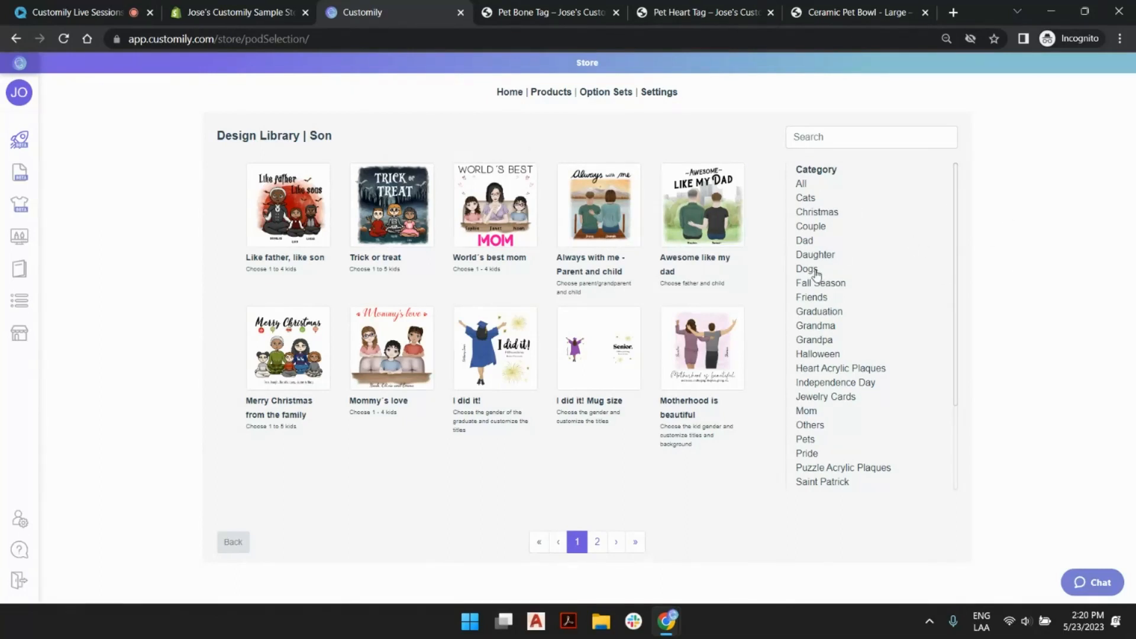
{"action": "left_click", "coordinate": [807, 269]}
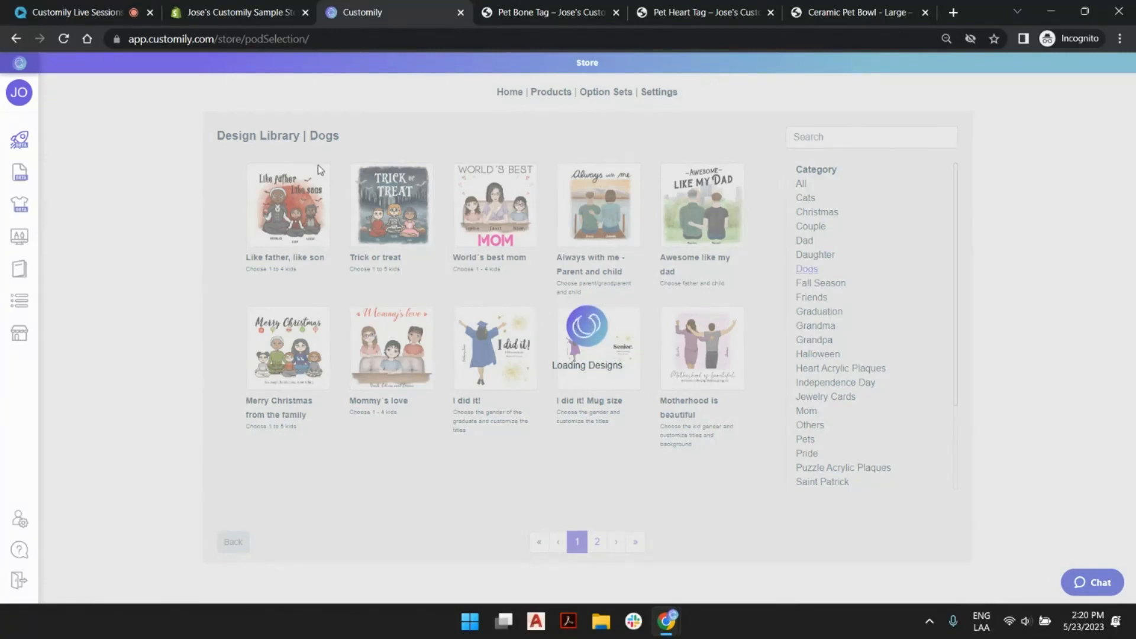
Leave the product wizard for the start page and begin a new design of your own.
{"action": "mouse_move", "coordinate": [20, 172]}
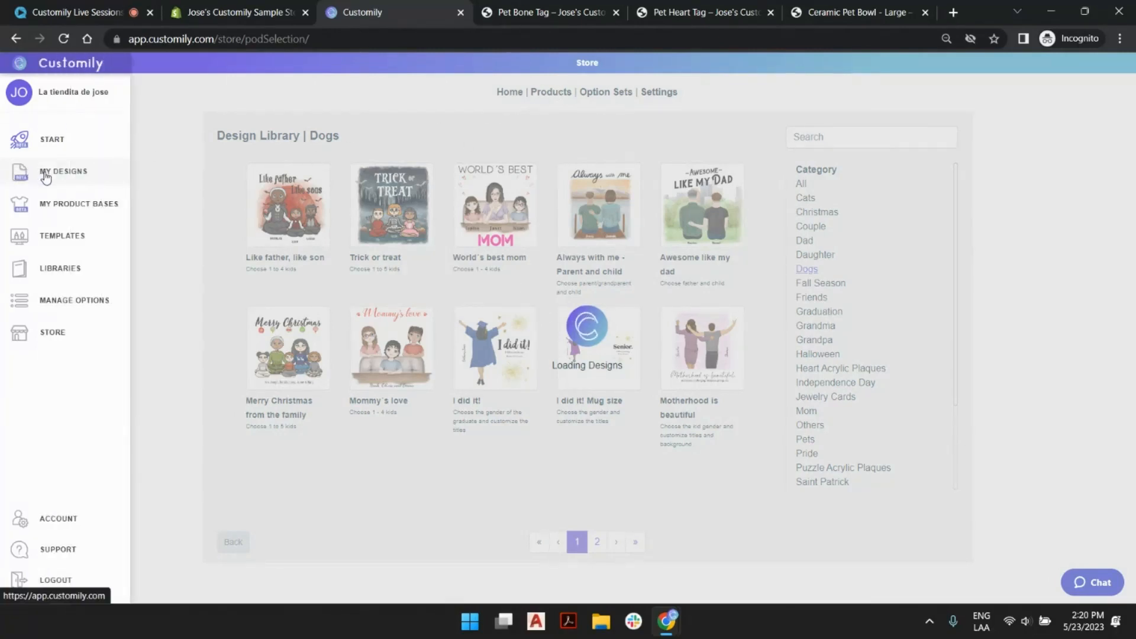
{"action": "left_click", "coordinate": [37, 145]}
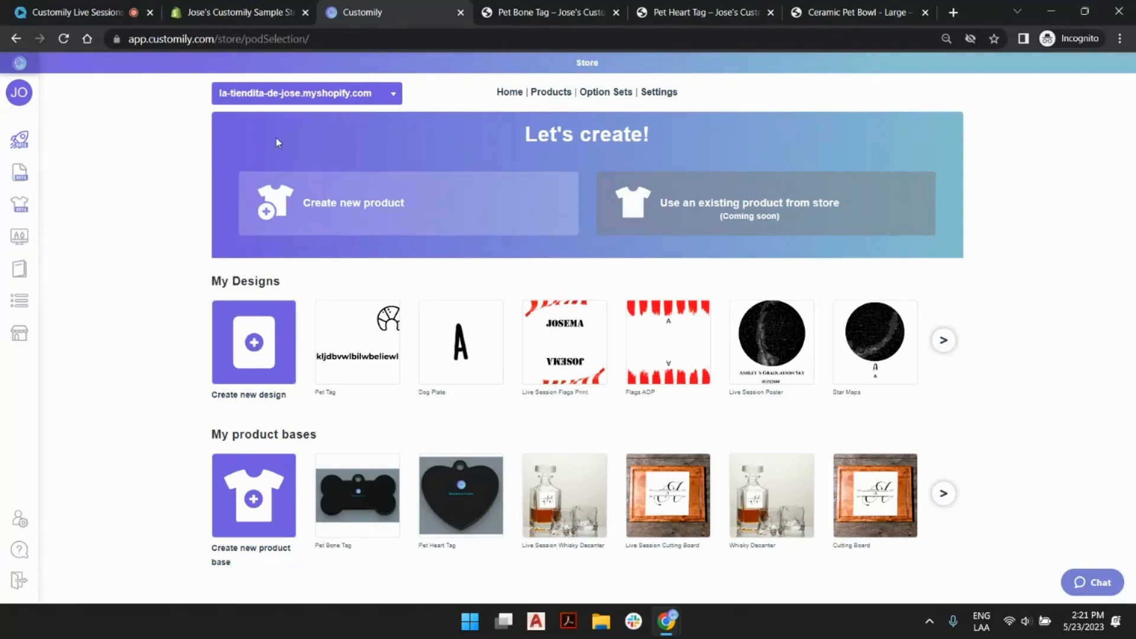
{"action": "left_click", "coordinate": [255, 344]}
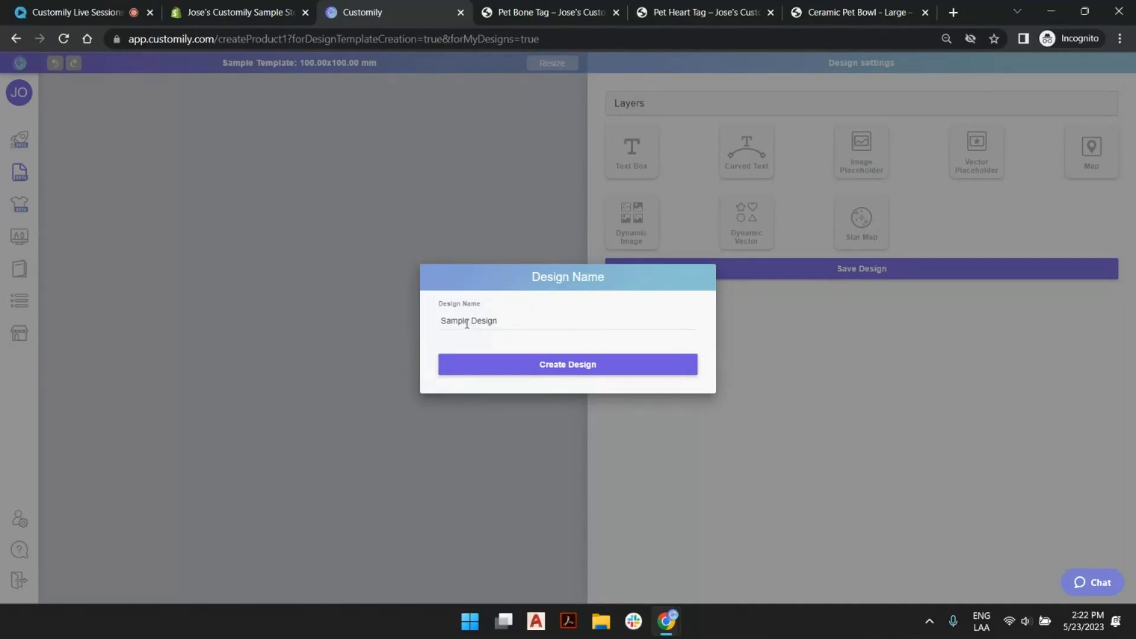
Name the new design "Live Session Single Text Pet Bowl" and create it.
{"action": "double_click", "coordinate": [467, 323]}
{"action": "double_click", "coordinate": [467, 323]}
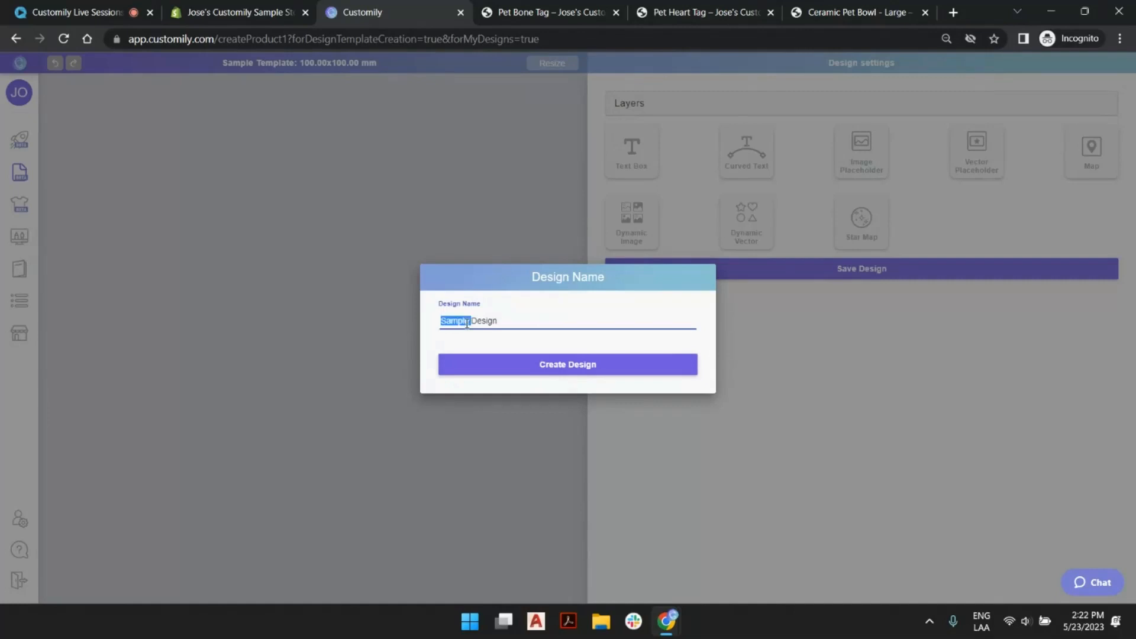
{"action": "triple_click", "coordinate": [467, 323]}
{"action": "type", "text": "L"}
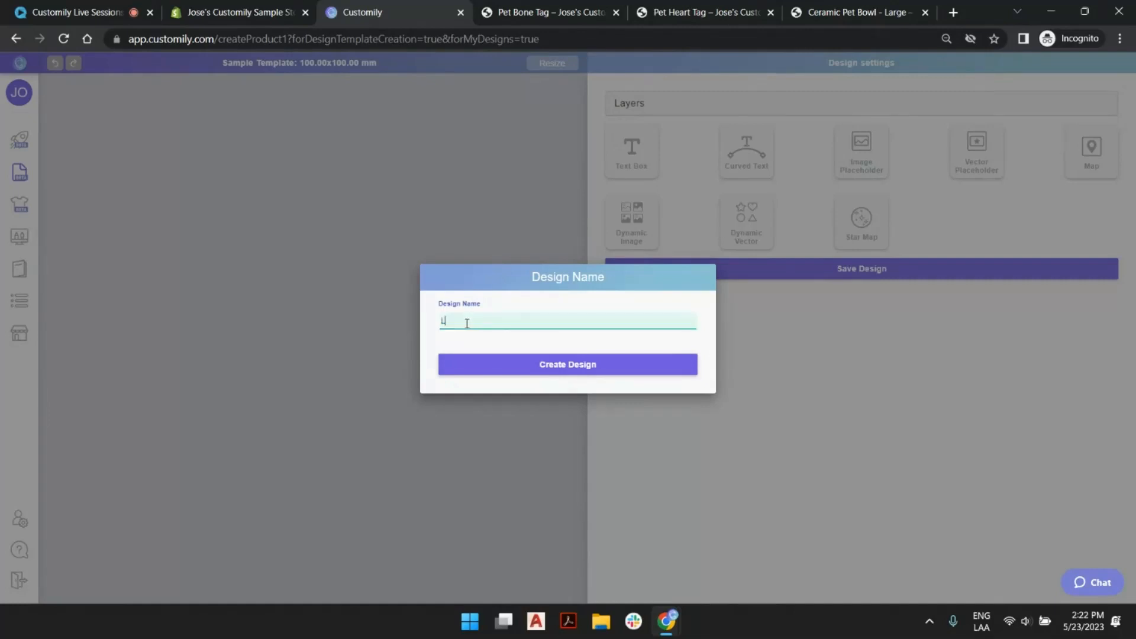
{"action": "type", "text": "ive Session Pet Bowl"}
{"action": "key", "text": "BackSpace"}
{"action": "key", "text": "BackSpace"}
{"action": "key", "text": "BackSpace"}
{"action": "key", "text": "BackSpace"}
{"action": "key", "text": "BackSpace"}
{"action": "key", "text": "BackSpace"}
{"action": "key", "text": "BackSpace"}
{"action": "key", "text": "BackSpace"}
{"action": "type", "text": "Slngle Text Pet Bowl"}
{"action": "left_click", "coordinate": [559, 366]}
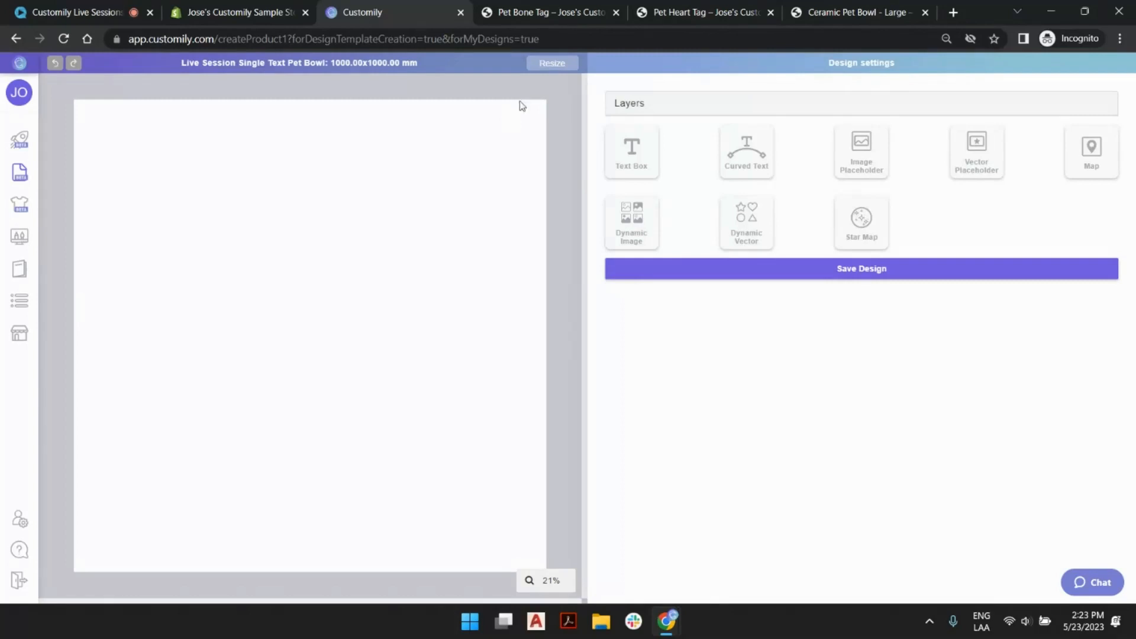
Resize the design page to 220 mm wide and 58 mm high.
{"action": "left_click", "coordinate": [554, 67]}
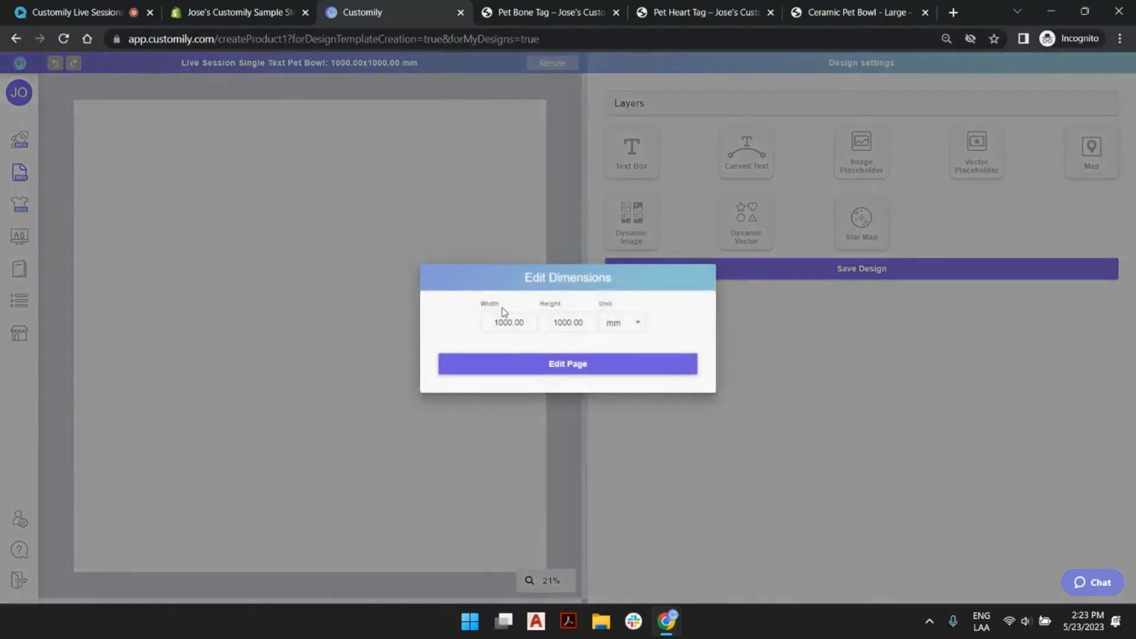
{"action": "left_click_drag", "start_coordinate": [537, 322], "coordinate": [373, 319]}
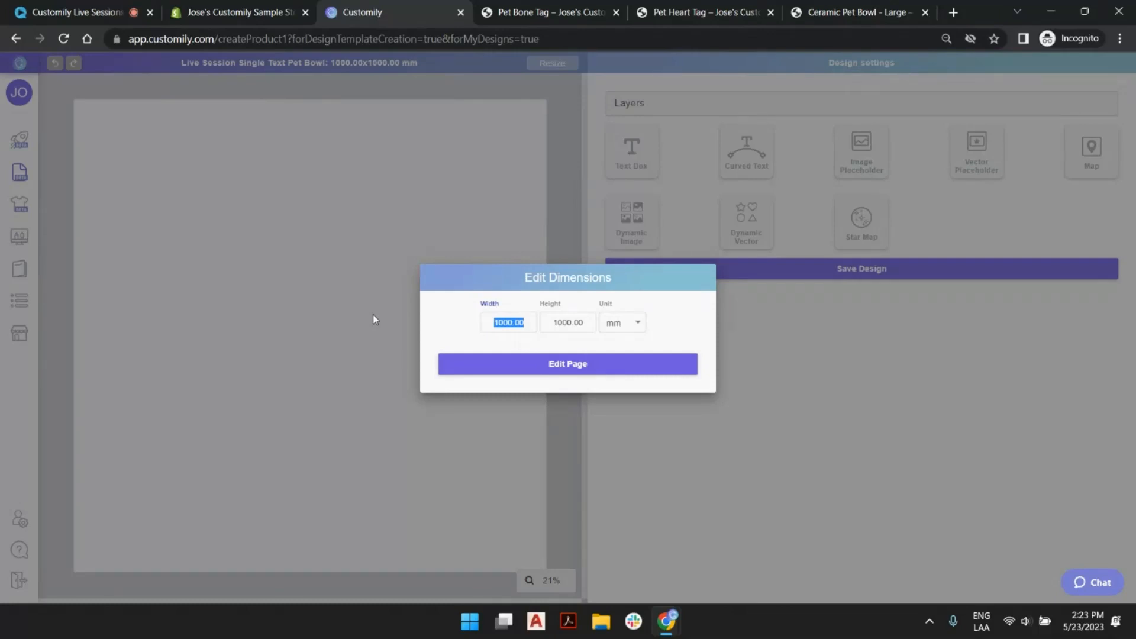
{"action": "type", "text": "220"}
{"action": "key", "text": "Tab"}
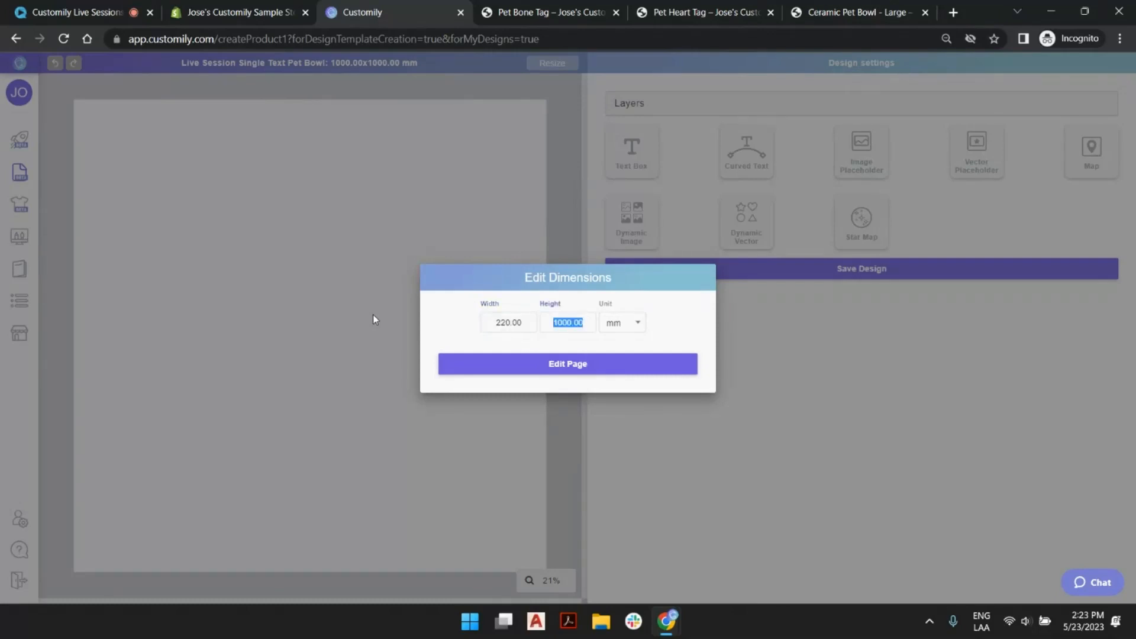
{"action": "type", "text": "58"}
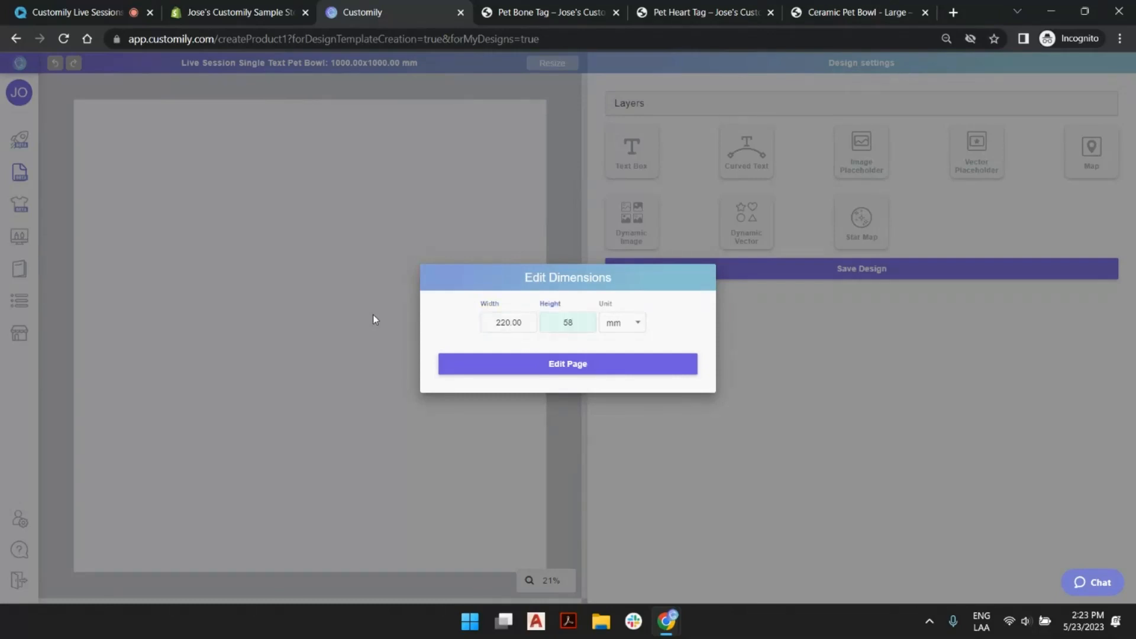
{"action": "key", "text": "Tab"}
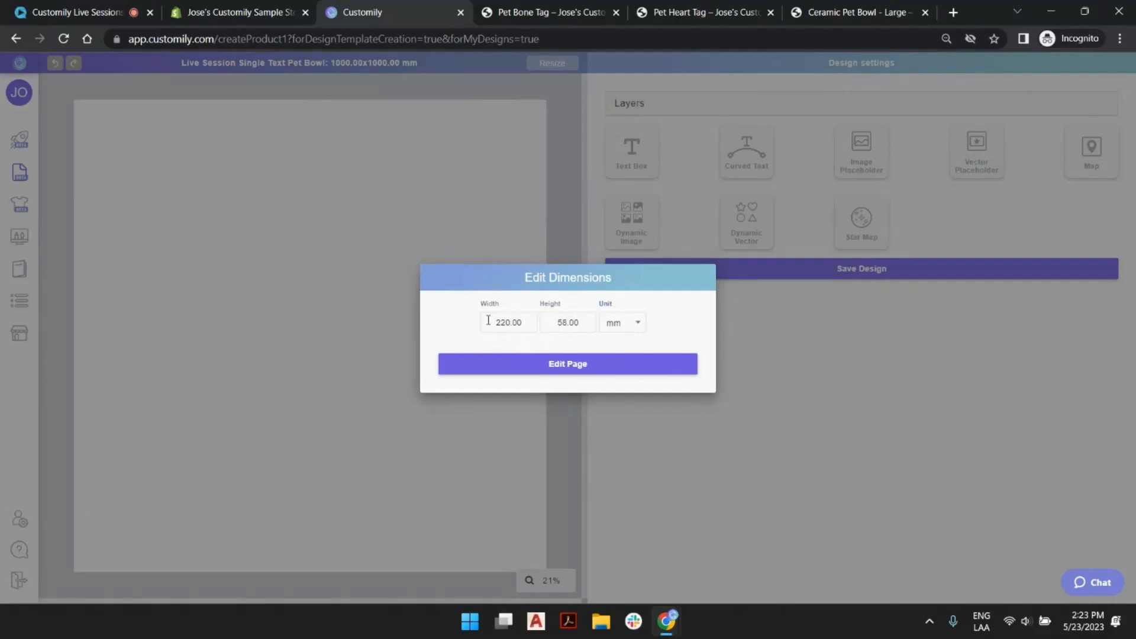
{"action": "left_click", "coordinate": [572, 369]}
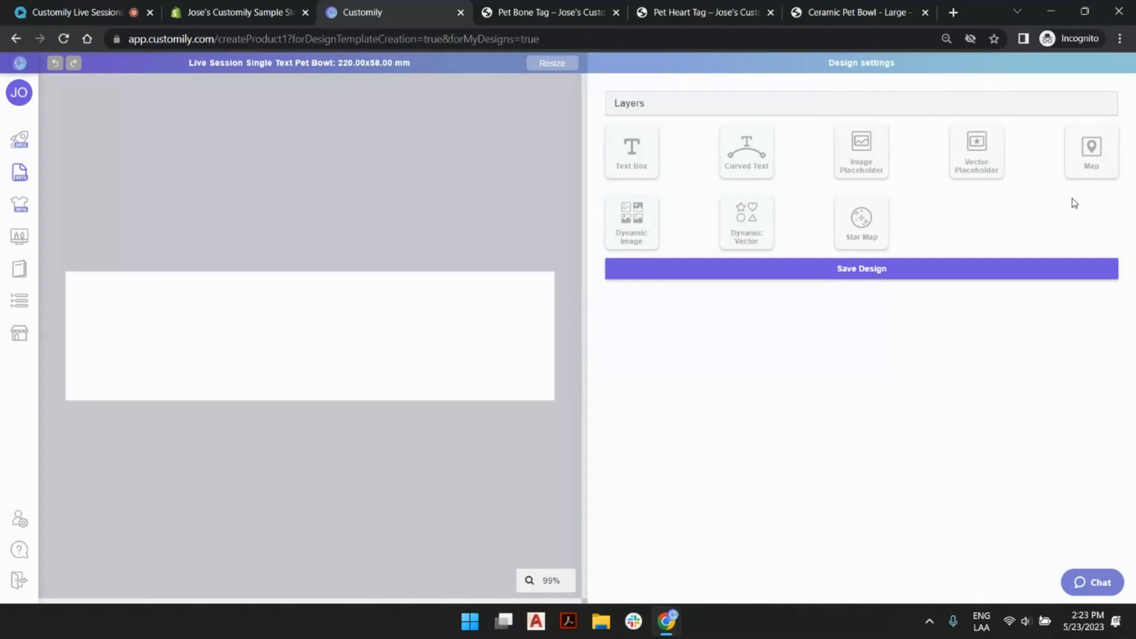
Add a text box to the design and enter "testing" as its sample text.
{"action": "left_click", "coordinate": [641, 158]}
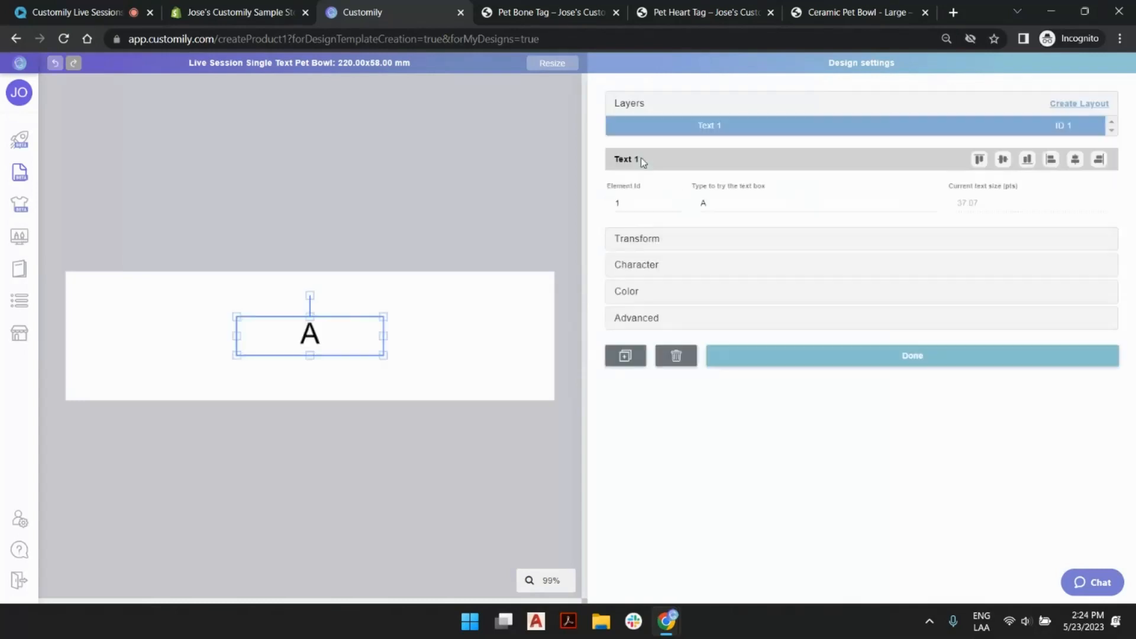
{"action": "left_click", "coordinate": [739, 206]}
{"action": "type", "text": "test"}
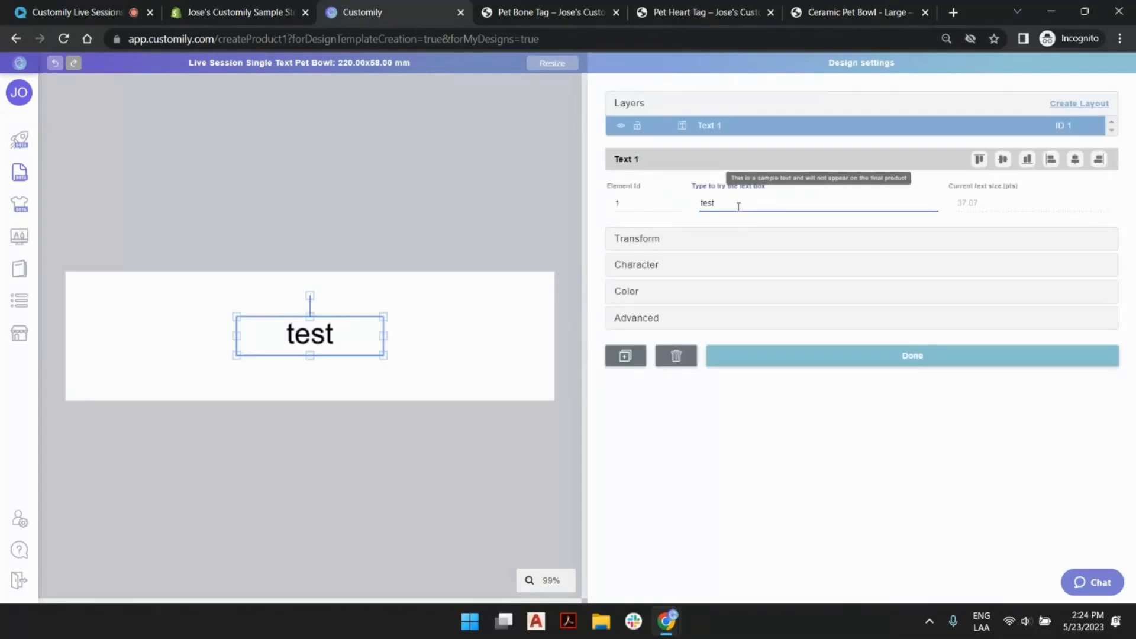
{"action": "type", "text": "ing"}
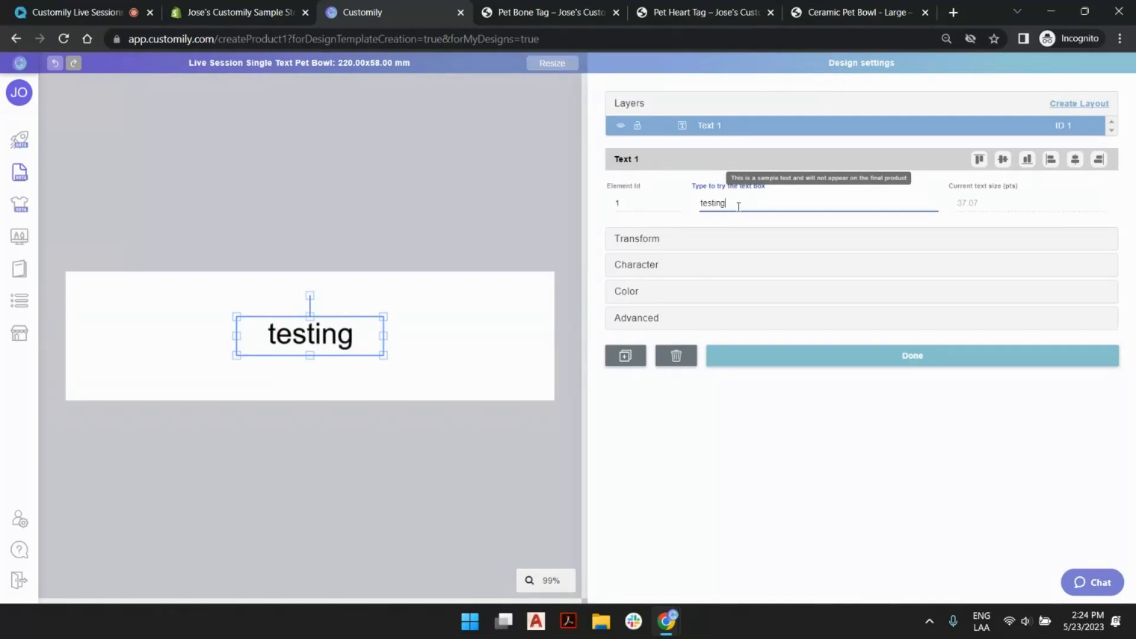
{"action": "left_click", "coordinate": [470, 171]}
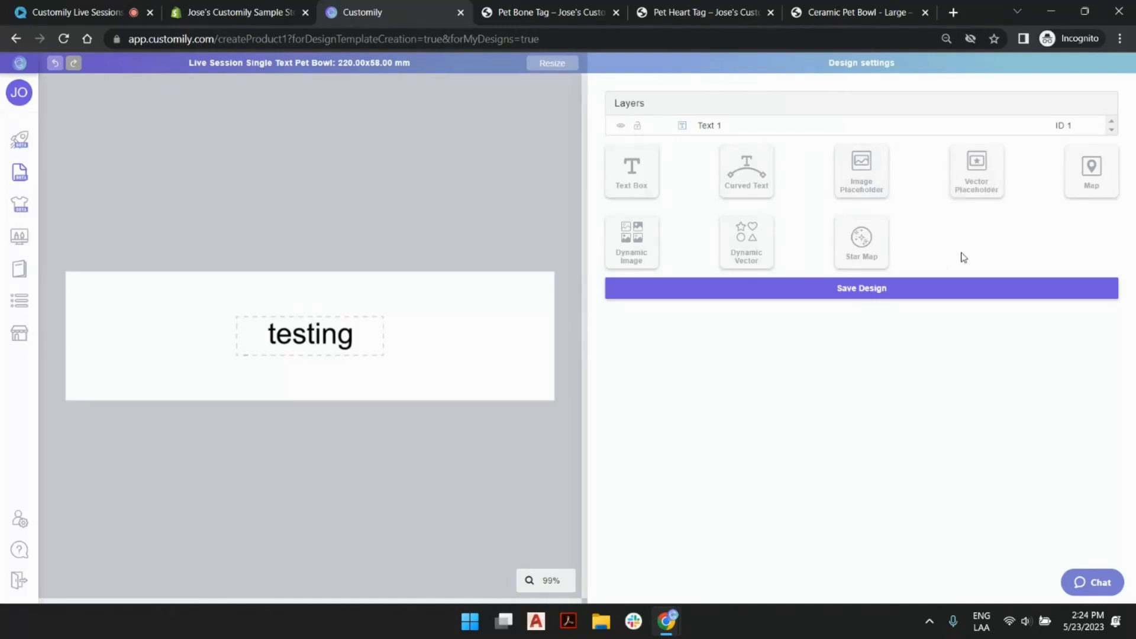
Add a dynamic image element, place it to the right of the text, increase its height, and open its option number for editing.
{"action": "left_click", "coordinate": [1091, 188]}
{"action": "left_click", "coordinate": [651, 242]}
{"action": "left_click_drag", "start_coordinate": [337, 336], "coordinate": [485, 302]}
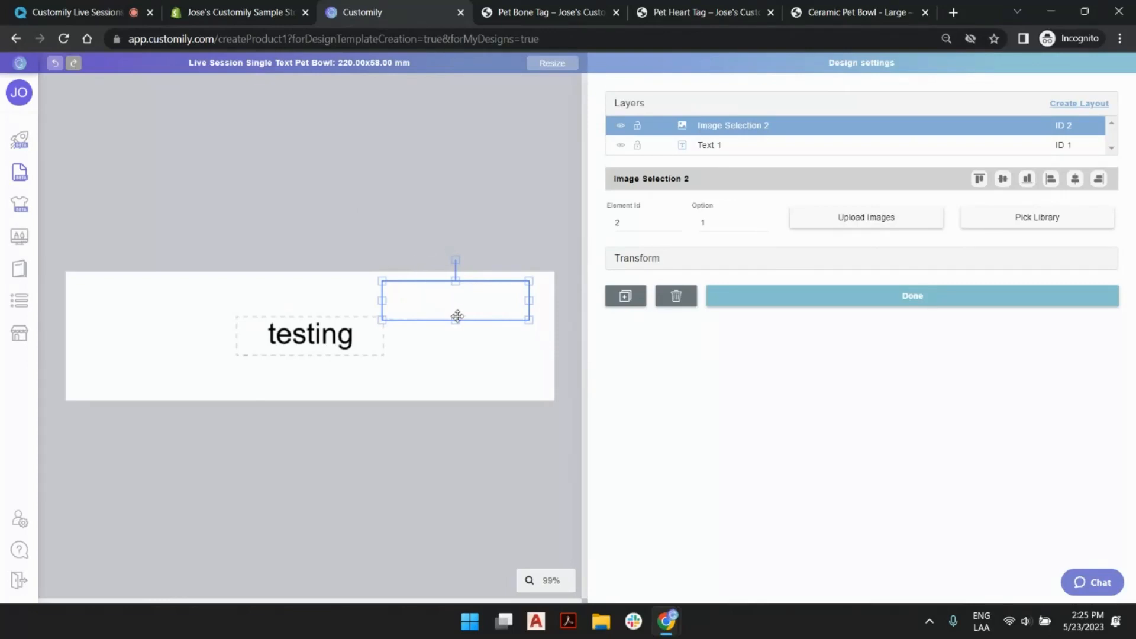
{"action": "left_click_drag", "start_coordinate": [455, 320], "coordinate": [455, 373]}
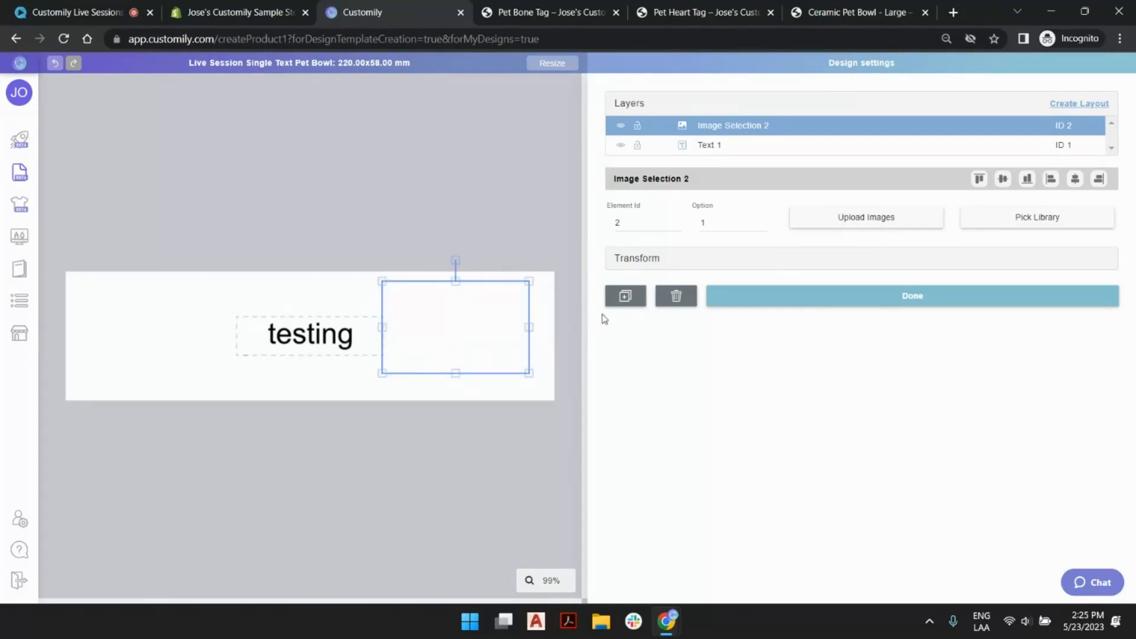
{"action": "left_click_drag", "start_coordinate": [454, 314], "coordinate": [460, 327]}
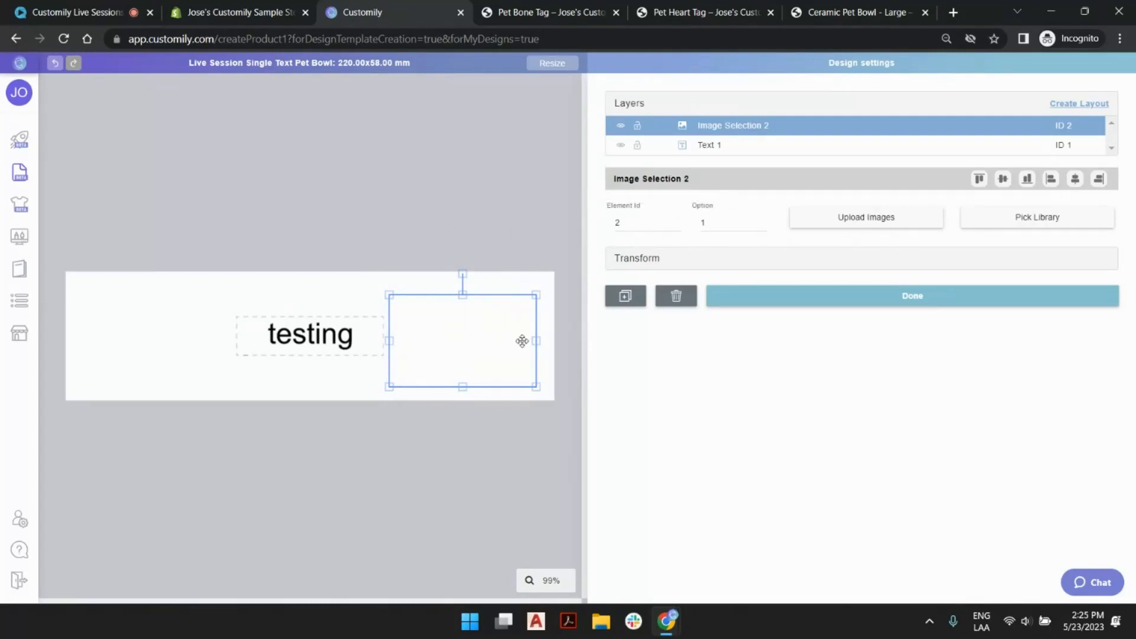
{"action": "left_click", "coordinate": [713, 224]}
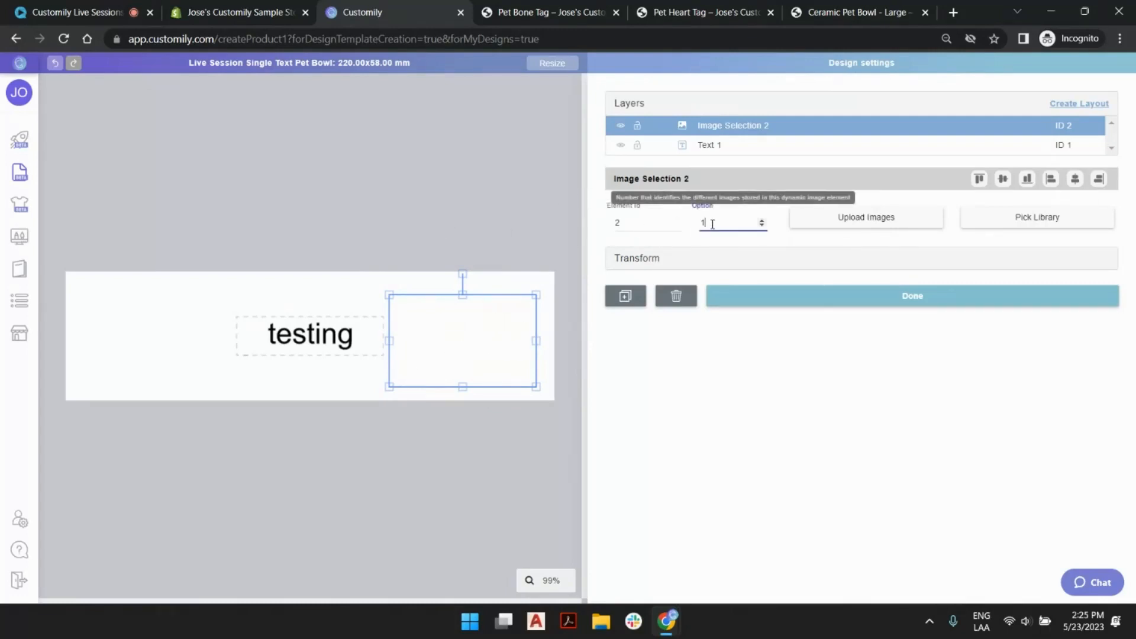
Delete the dynamic image element from the design, leaving only the text box.
{"action": "type", "text": "00"}
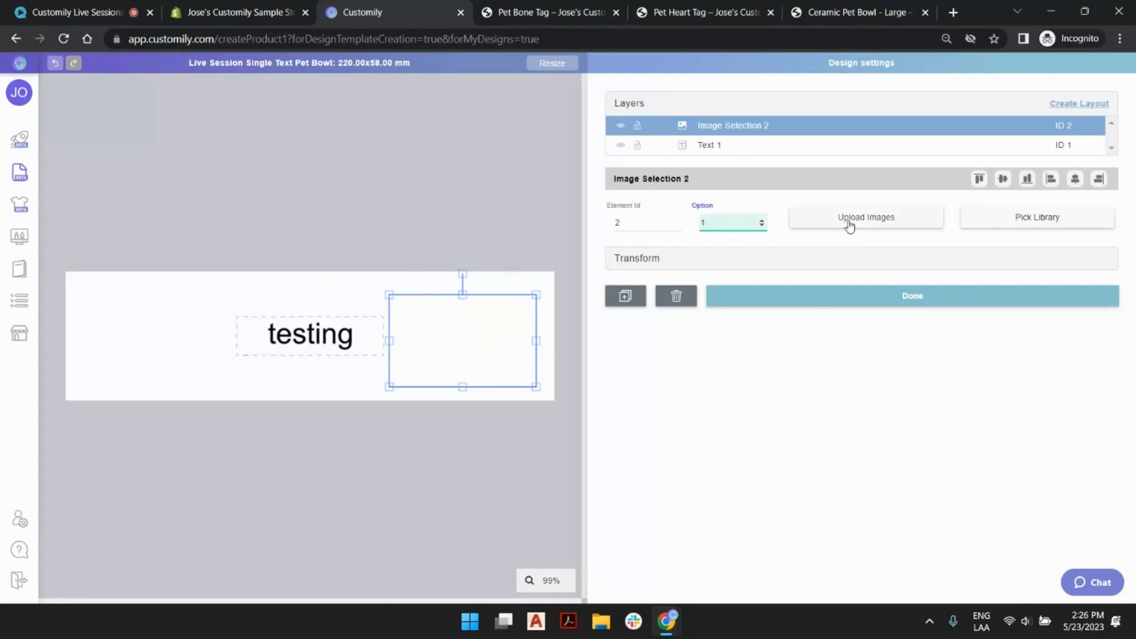
{"action": "left_click", "coordinate": [507, 213]}
{"action": "left_click", "coordinate": [500, 314]}
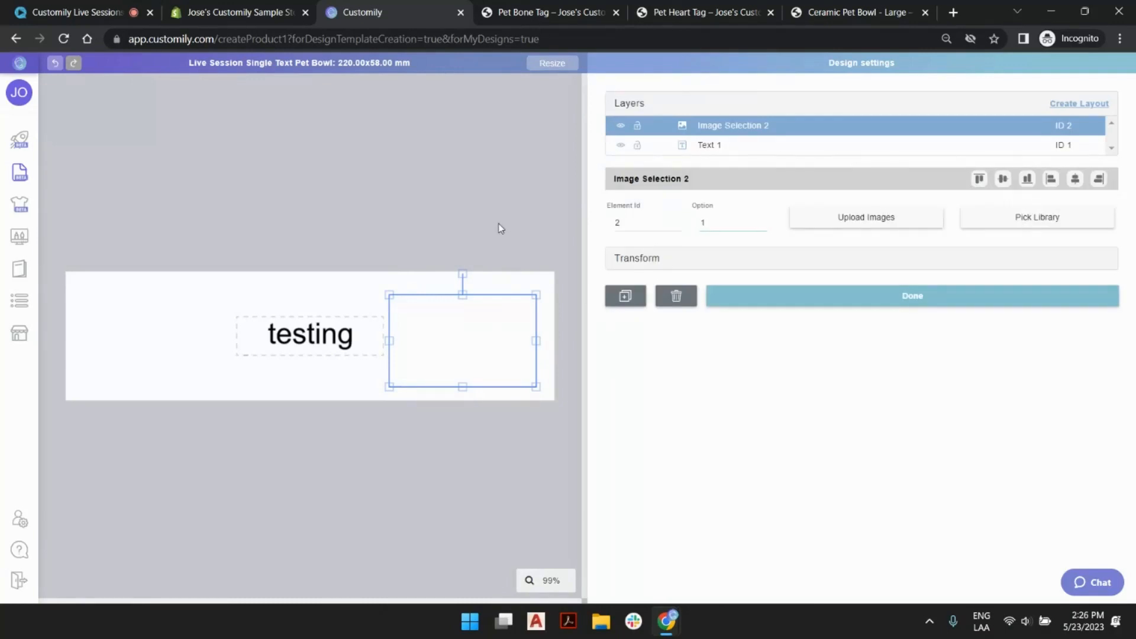
{"action": "left_click_drag", "start_coordinate": [478, 314], "coordinate": [493, 276]}
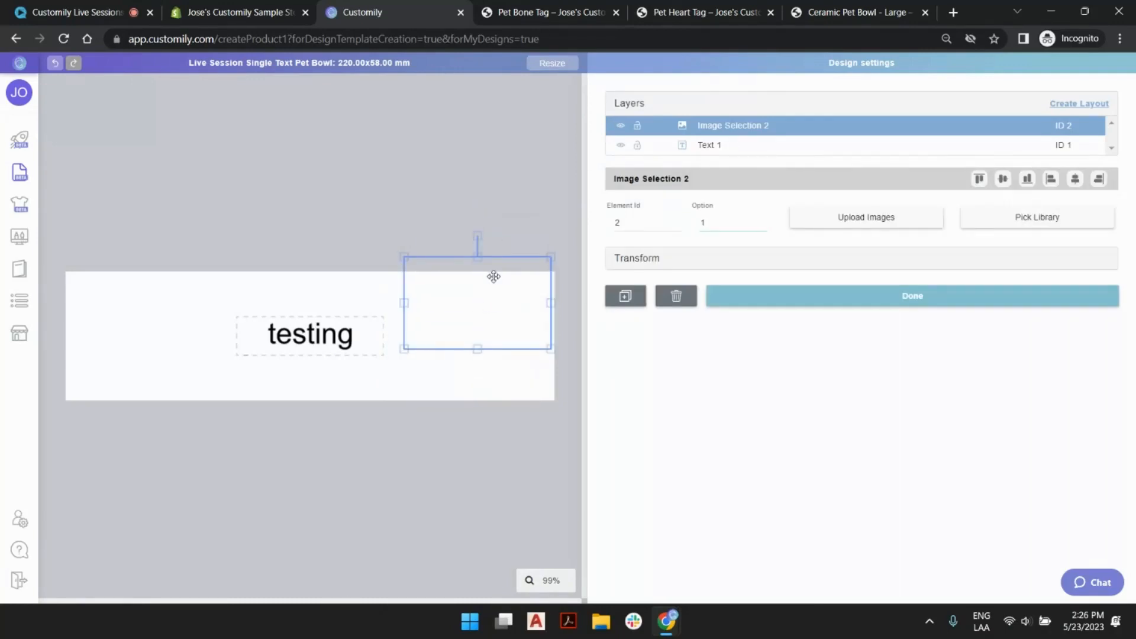
{"action": "key", "text": "Delete"}
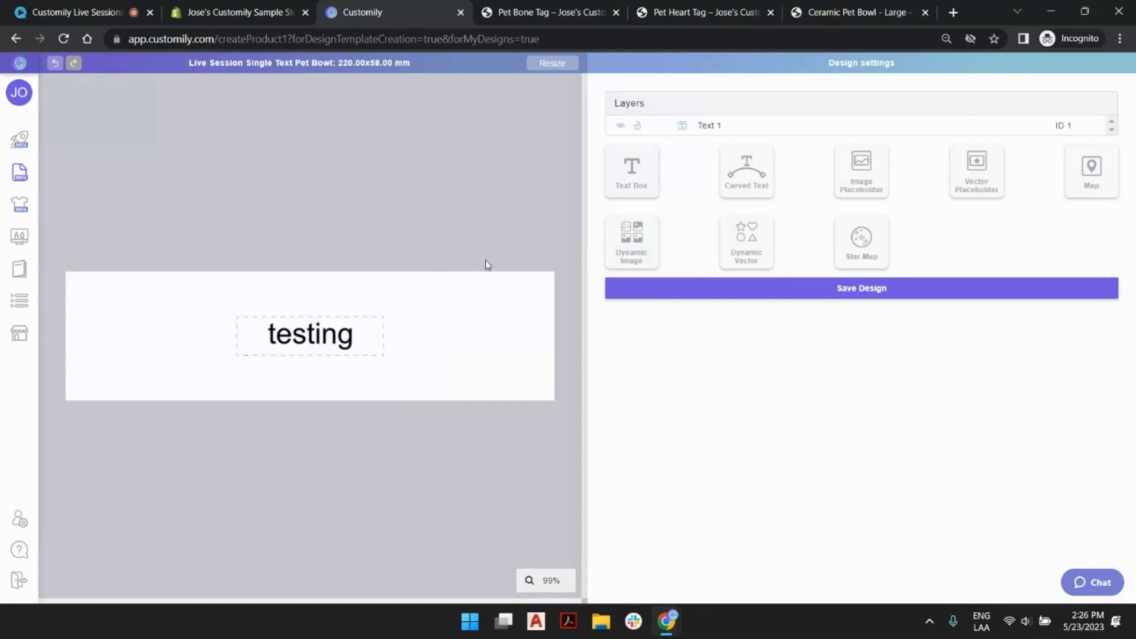
Enlarge the text box to about 144 mm wide and 49 mm high, and centre it horizontally and vertically on the page.
{"action": "left_click", "coordinate": [324, 348]}
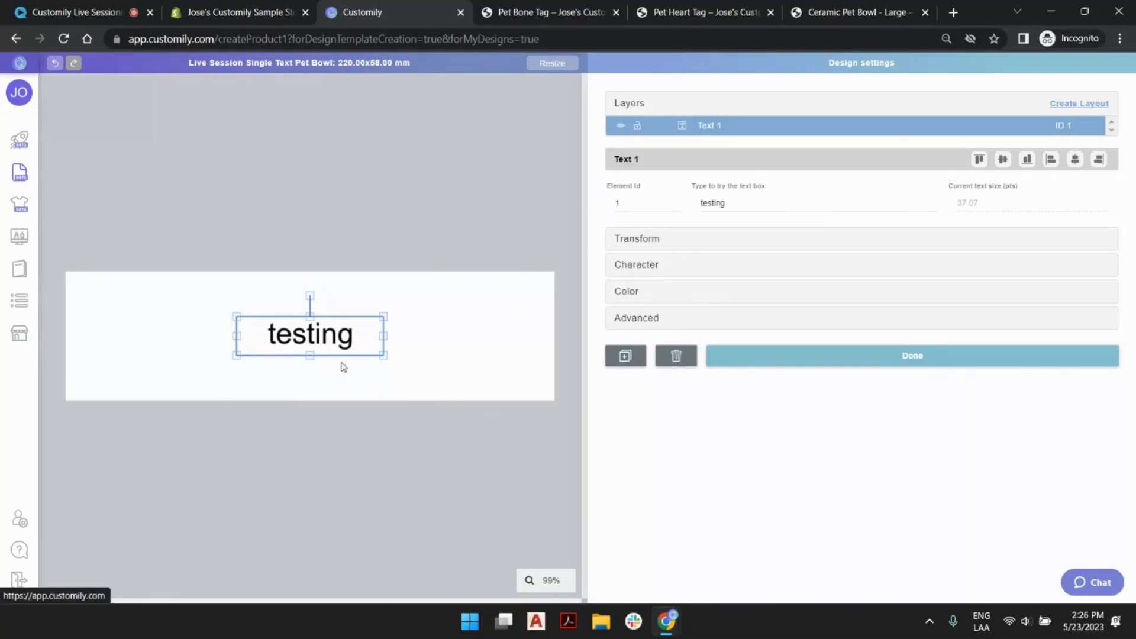
{"action": "left_click", "coordinate": [649, 240]}
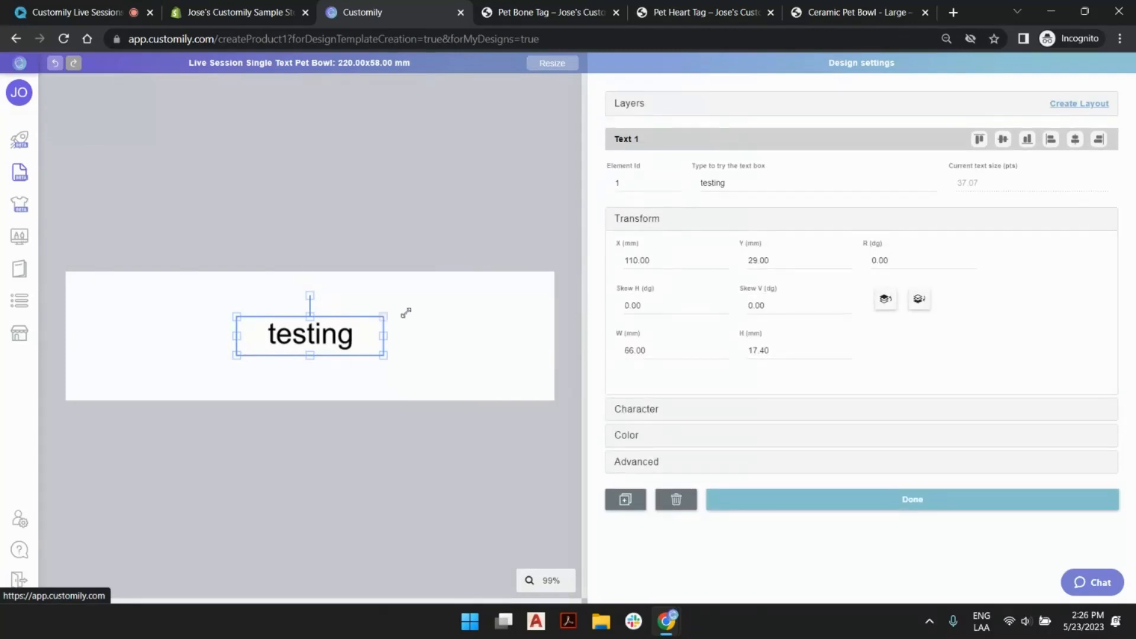
{"action": "left_click_drag", "start_coordinate": [404, 312], "coordinate": [443, 300]}
{"action": "left_click_drag", "start_coordinate": [235, 302], "coordinate": [190, 284]}
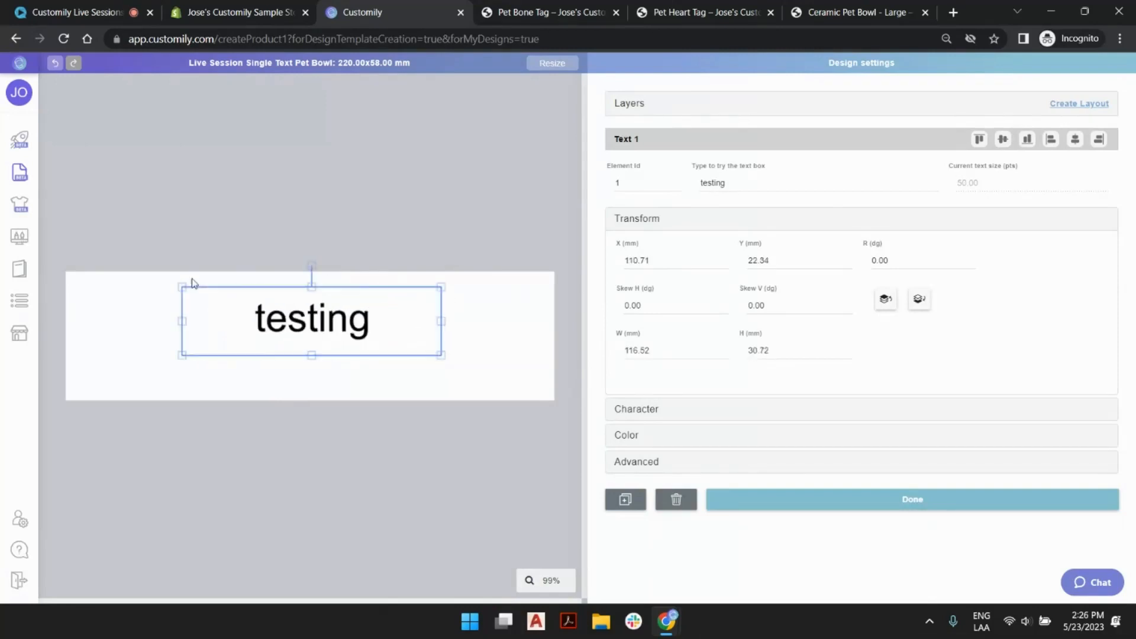
{"action": "left_click_drag", "start_coordinate": [178, 322], "coordinate": [120, 323]}
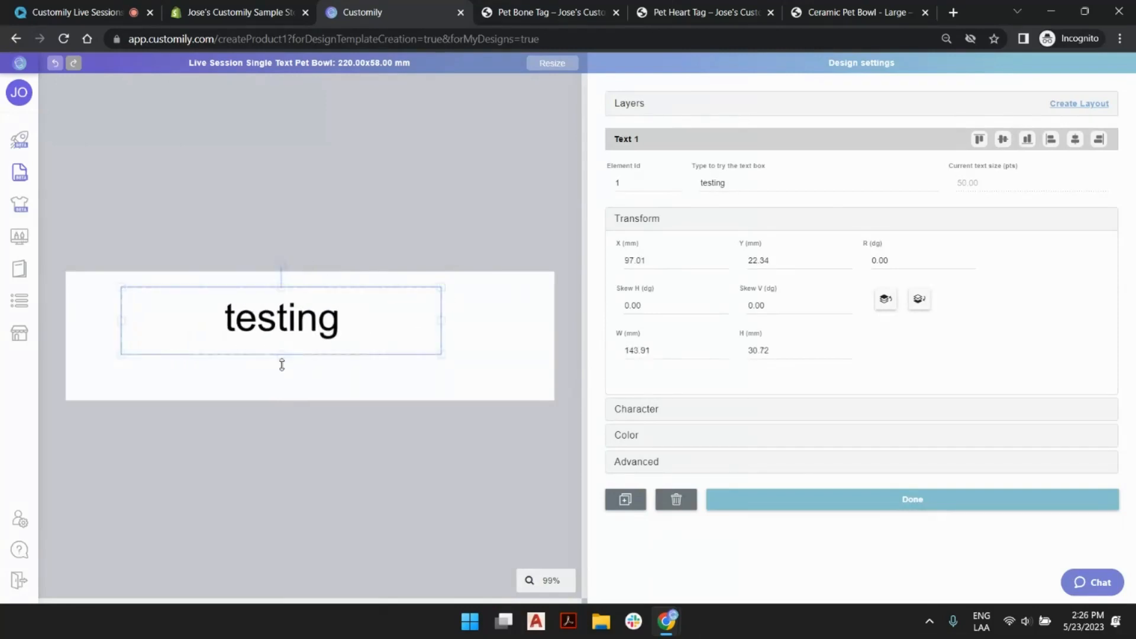
{"action": "left_click_drag", "start_coordinate": [282, 358], "coordinate": [282, 393]}
{"action": "mouse_move", "coordinate": [259, 325]}
{"action": "left_mouse_down"}
{"action": "mouse_move", "coordinate": [240, 312]}
{"action": "mouse_move", "coordinate": [257, 319]}
{"action": "left_mouse_up"}
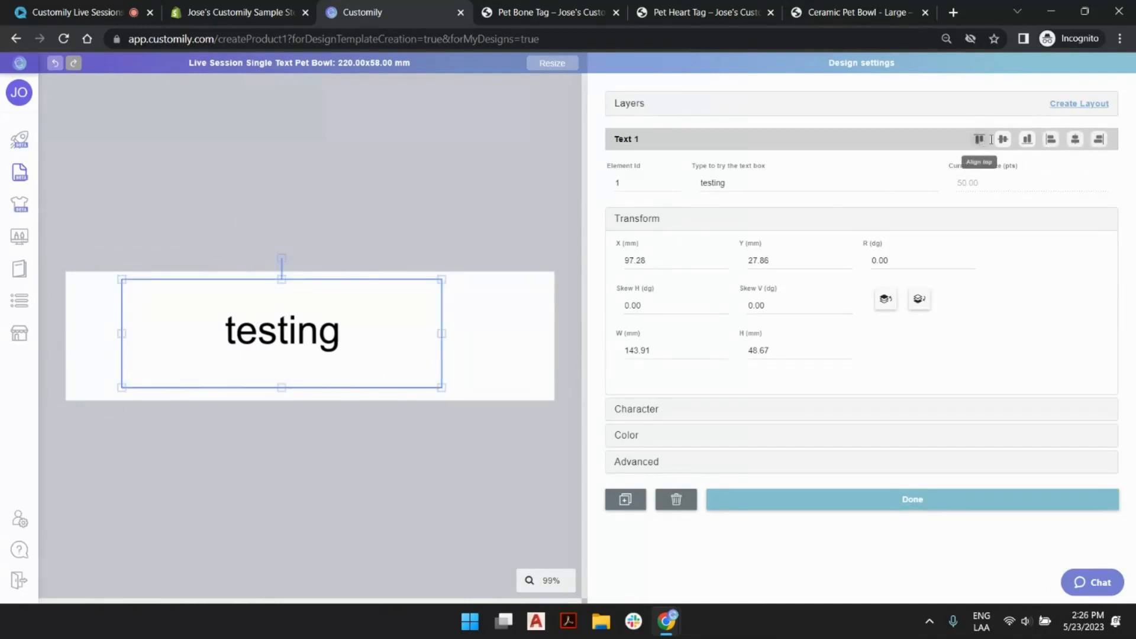
{"action": "left_click", "coordinate": [1075, 142]}
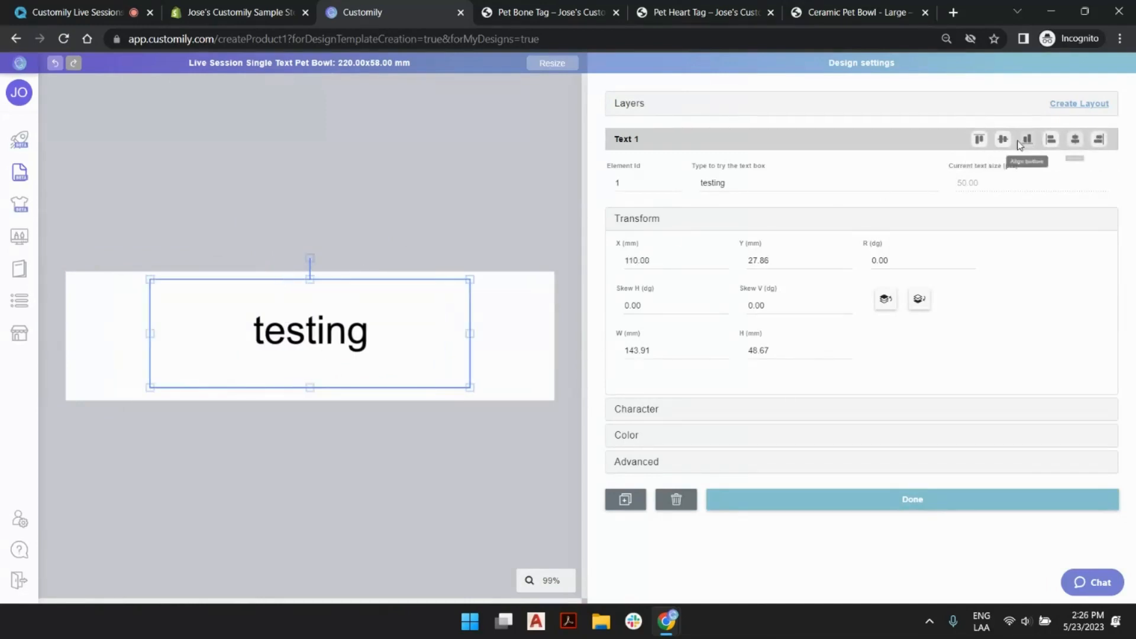
{"action": "left_click", "coordinate": [1004, 140]}
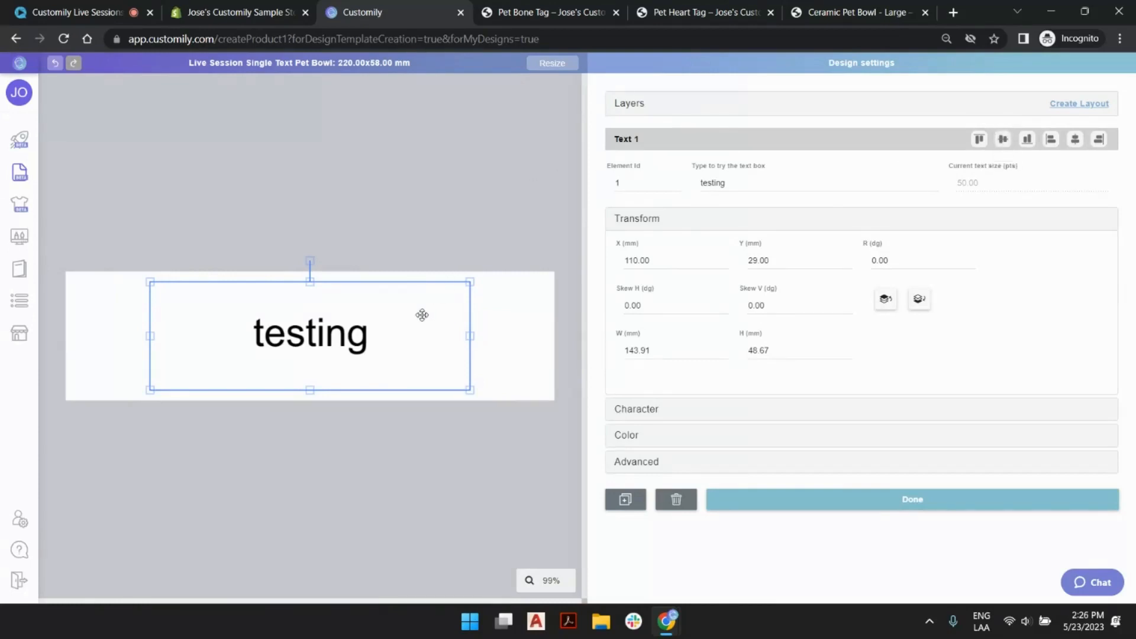
Set the text box's width to 220 mm and its height to 58 mm.
{"action": "left_click", "coordinate": [713, 220]}
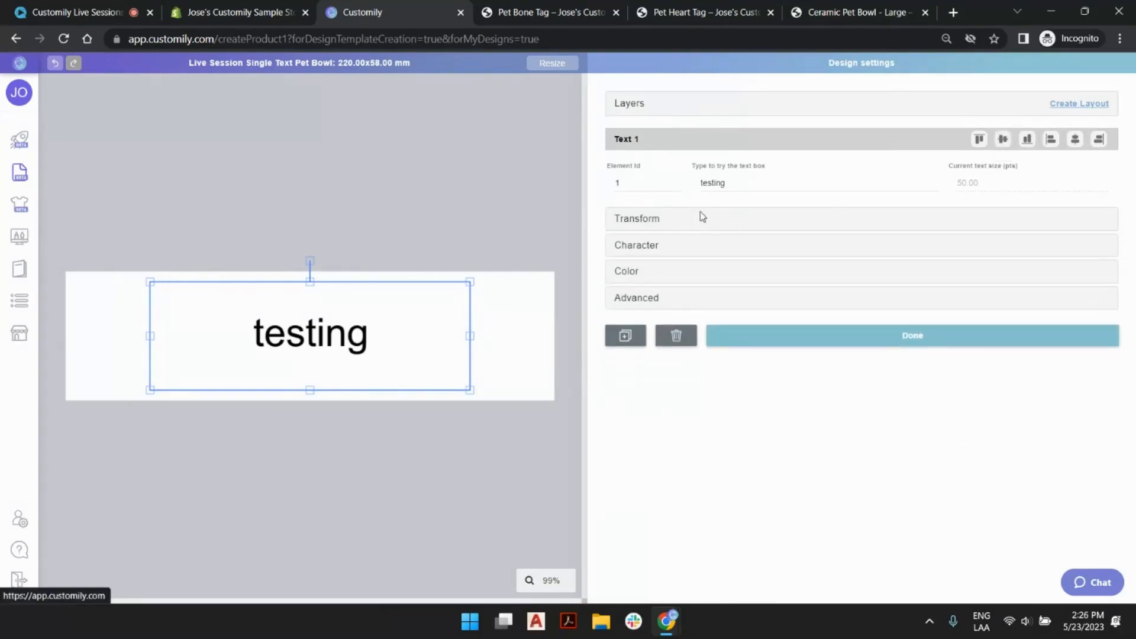
{"action": "left_click", "coordinate": [703, 221]}
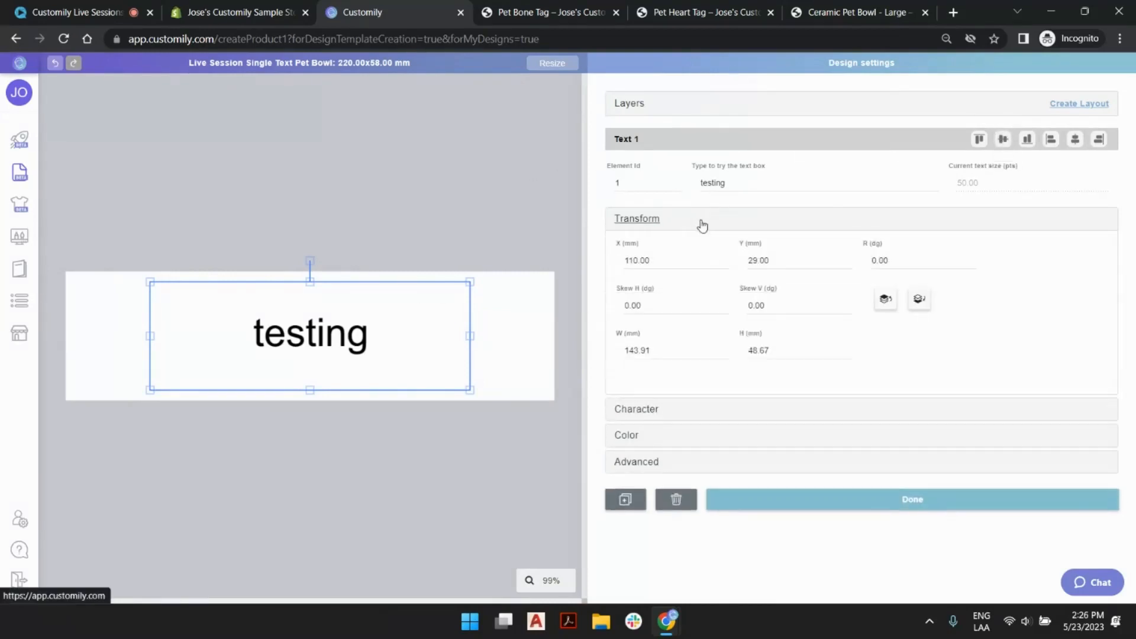
{"action": "double_click", "coordinate": [673, 351]}
{"action": "type", "text": "220"}
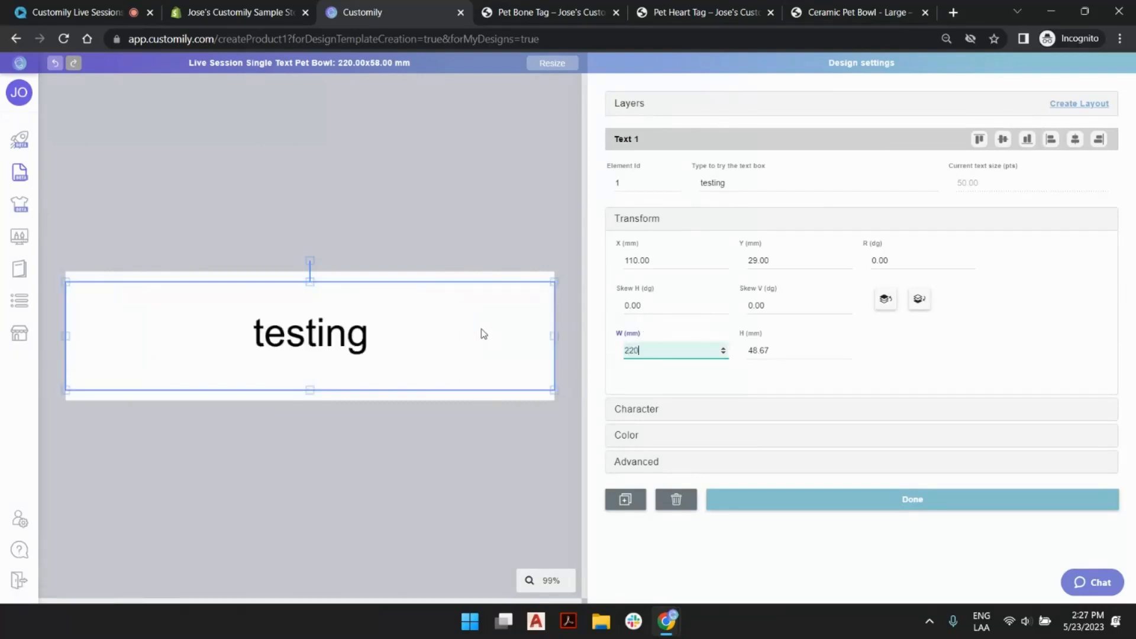
{"action": "key", "text": "Tab"}
{"action": "type", "text": "58"}
{"action": "key", "text": "Return"}
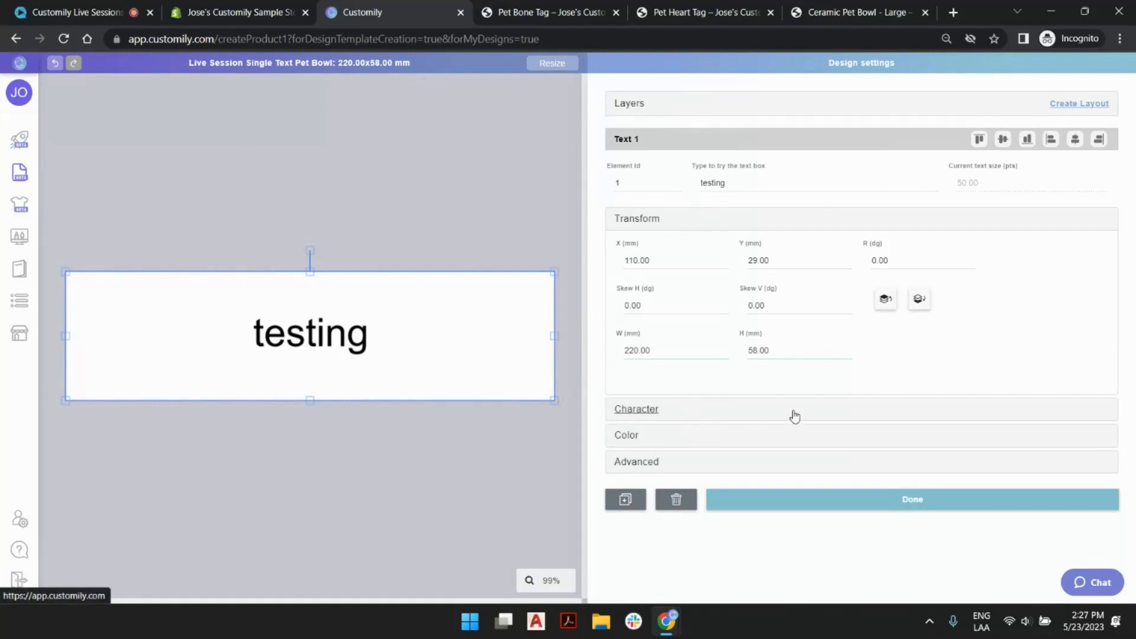
Assign the font DK Lemon Yellow Sun (Regular) to option 1 of the text box.
{"action": "left_click", "coordinate": [814, 408]}
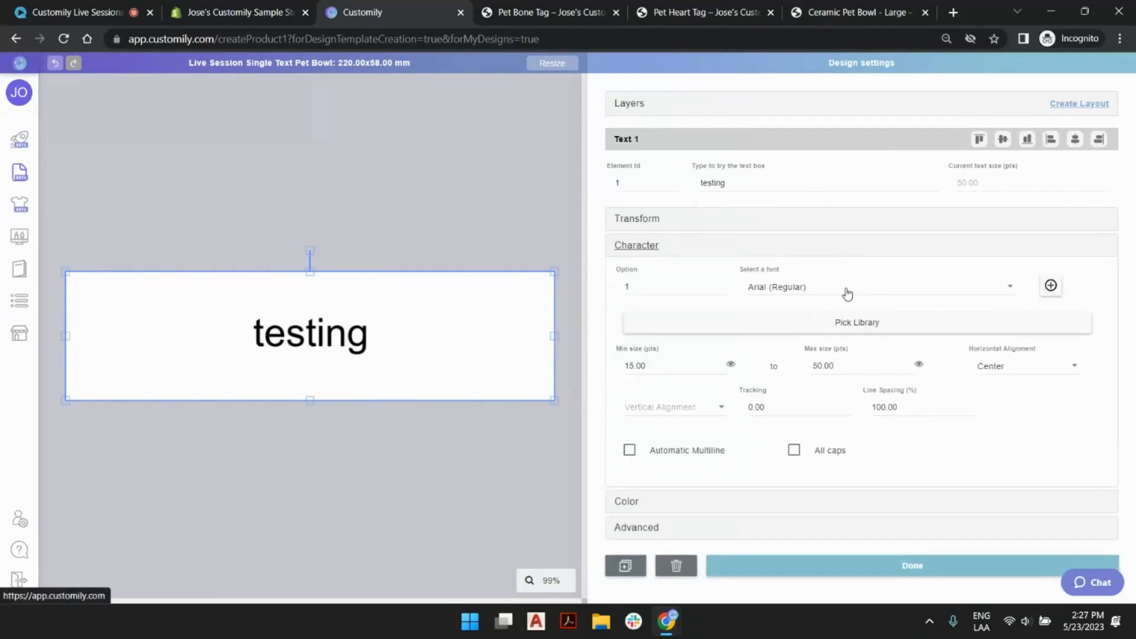
{"action": "left_click", "coordinate": [849, 293]}
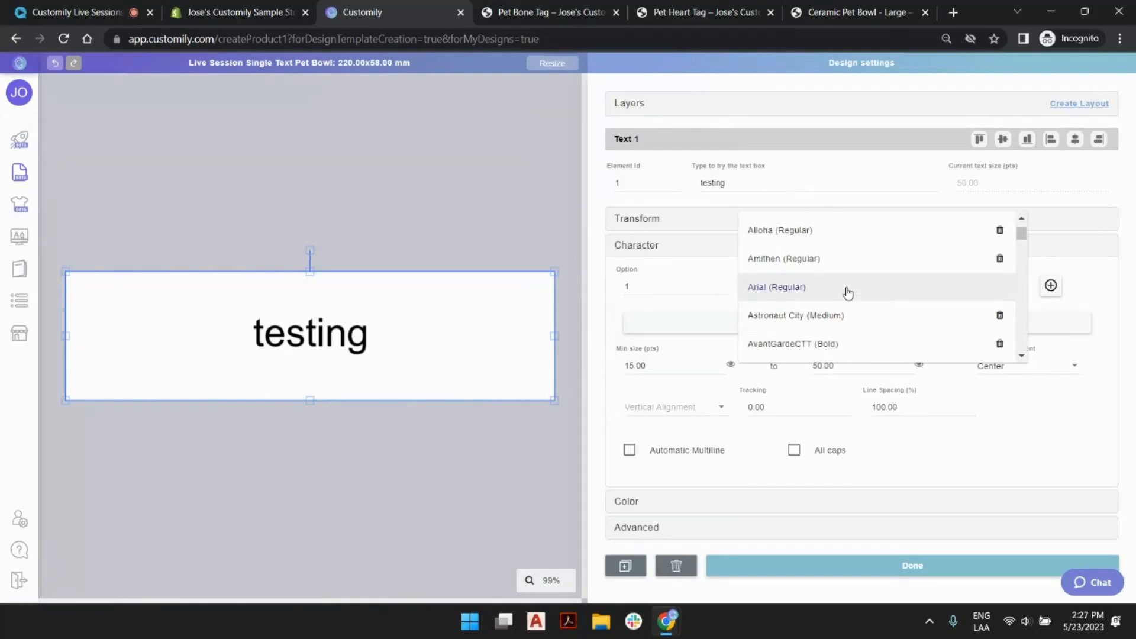
{"action": "left_click", "coordinate": [1098, 286]}
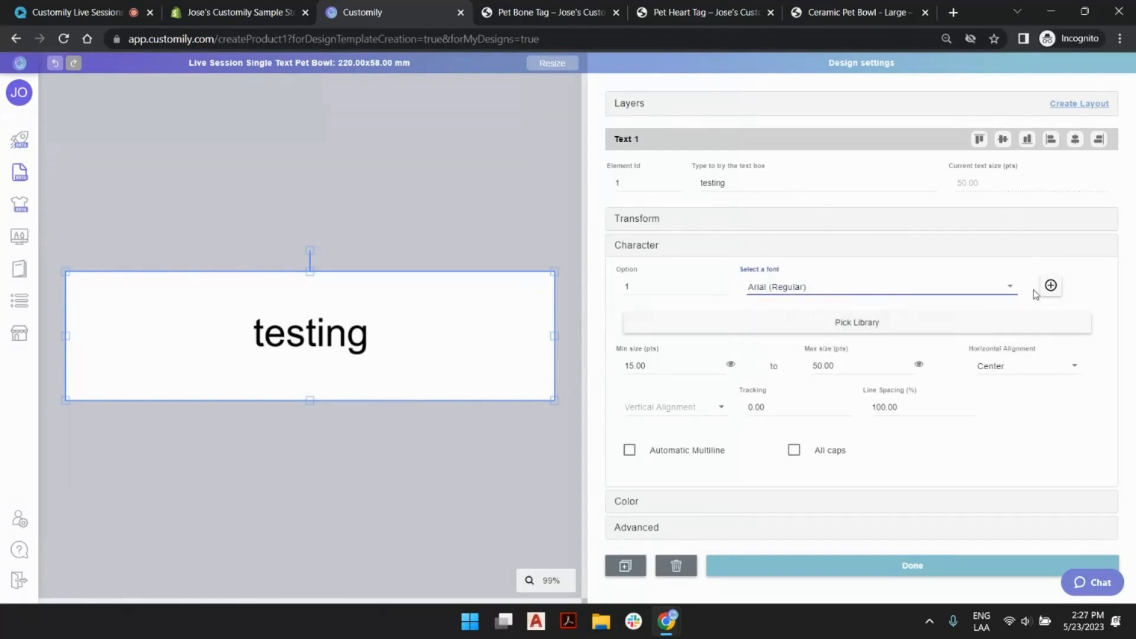
{"action": "left_click", "coordinate": [826, 293]}
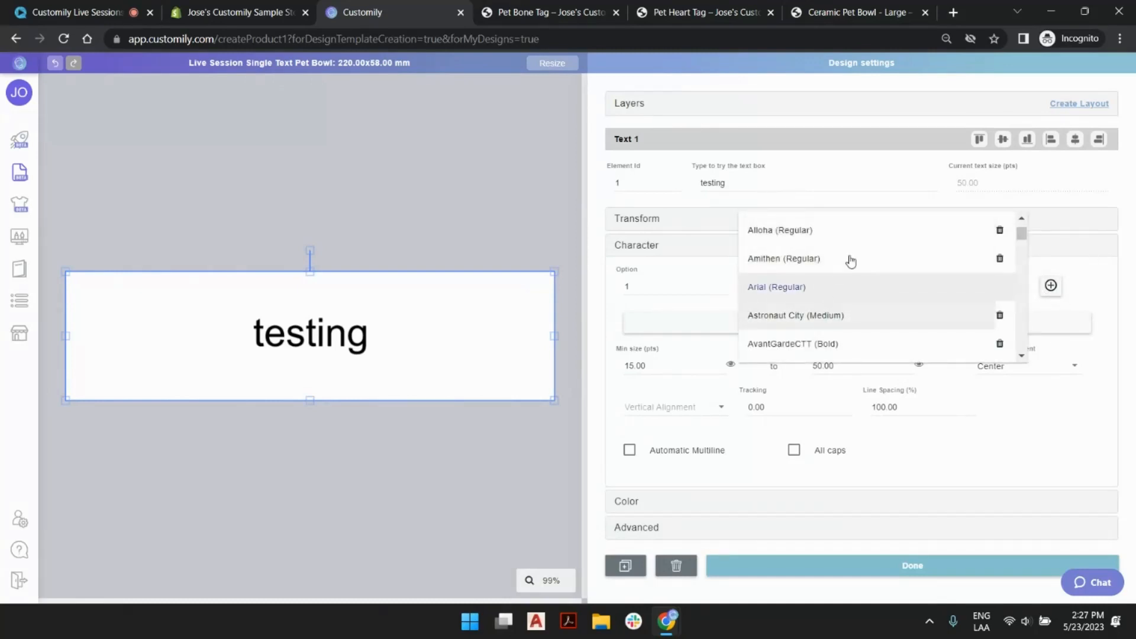
{"action": "scroll", "coordinate": [851, 261], "scroll_direction": "down", "scroll_amount": 10}
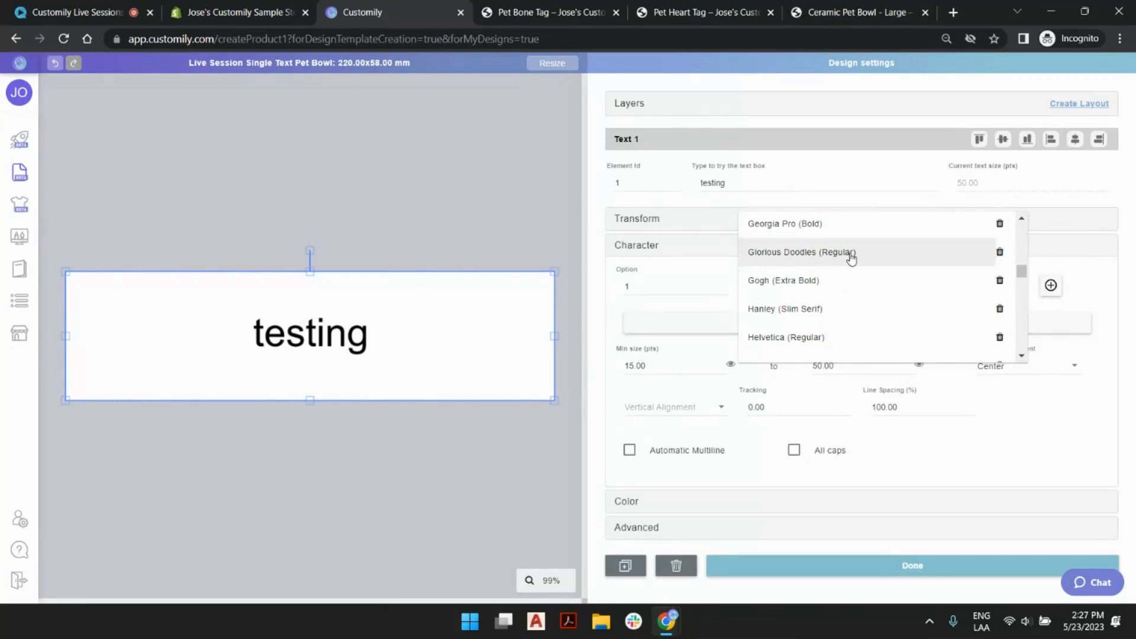
{"action": "scroll", "coordinate": [841, 255], "scroll_direction": "up", "scroll_amount": 5}
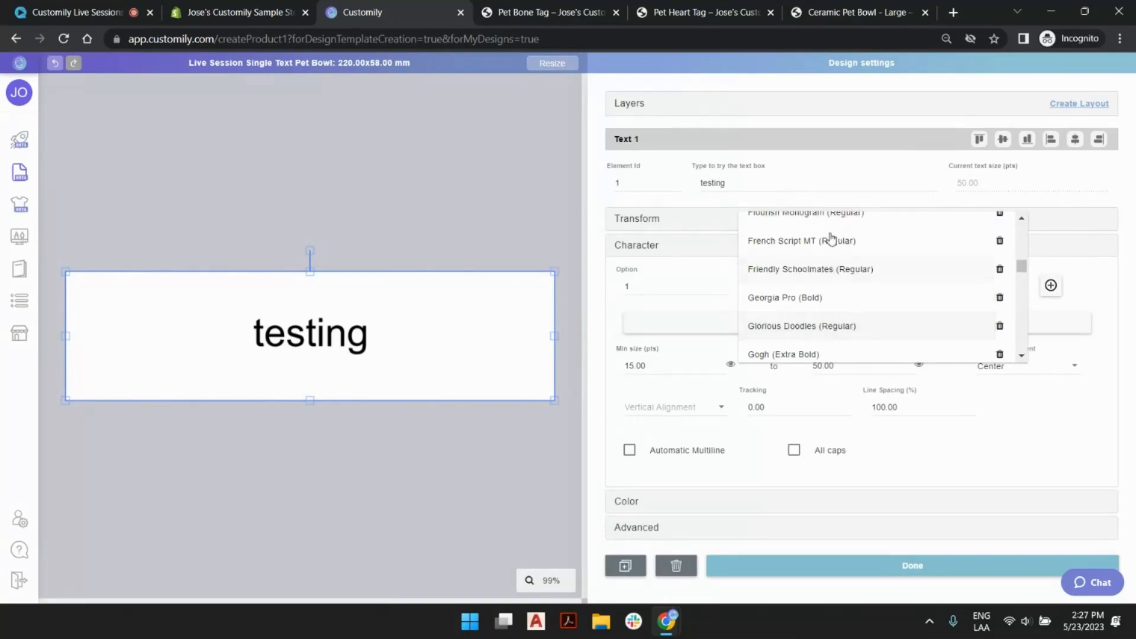
{"action": "scroll", "coordinate": [838, 254], "scroll_direction": "down", "scroll_amount": 2}
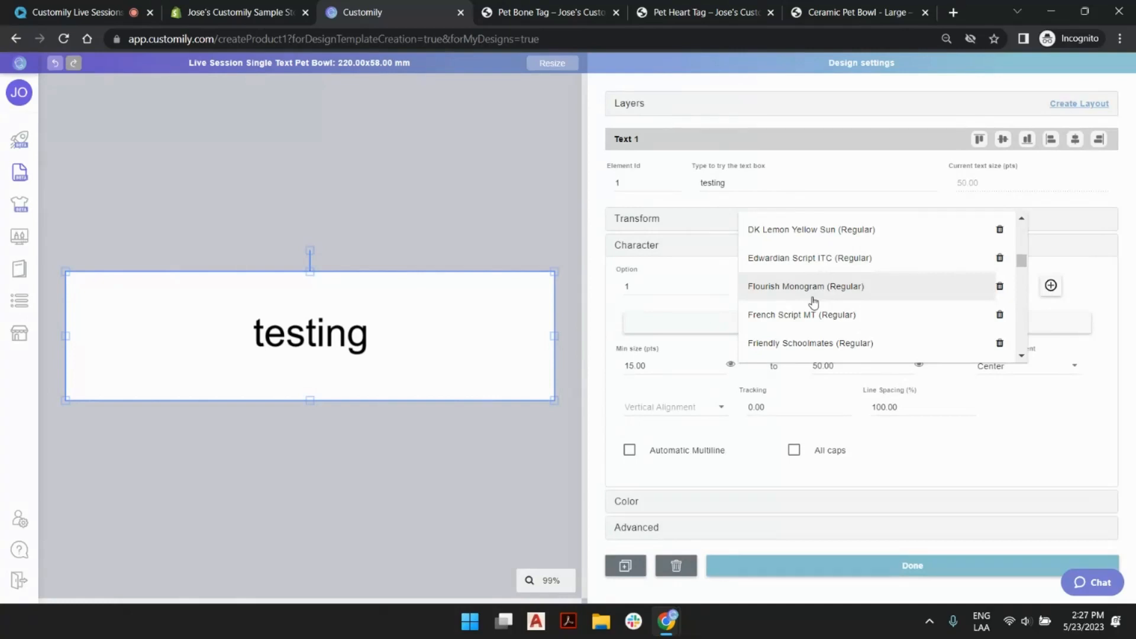
{"action": "left_click", "coordinate": [824, 230]}
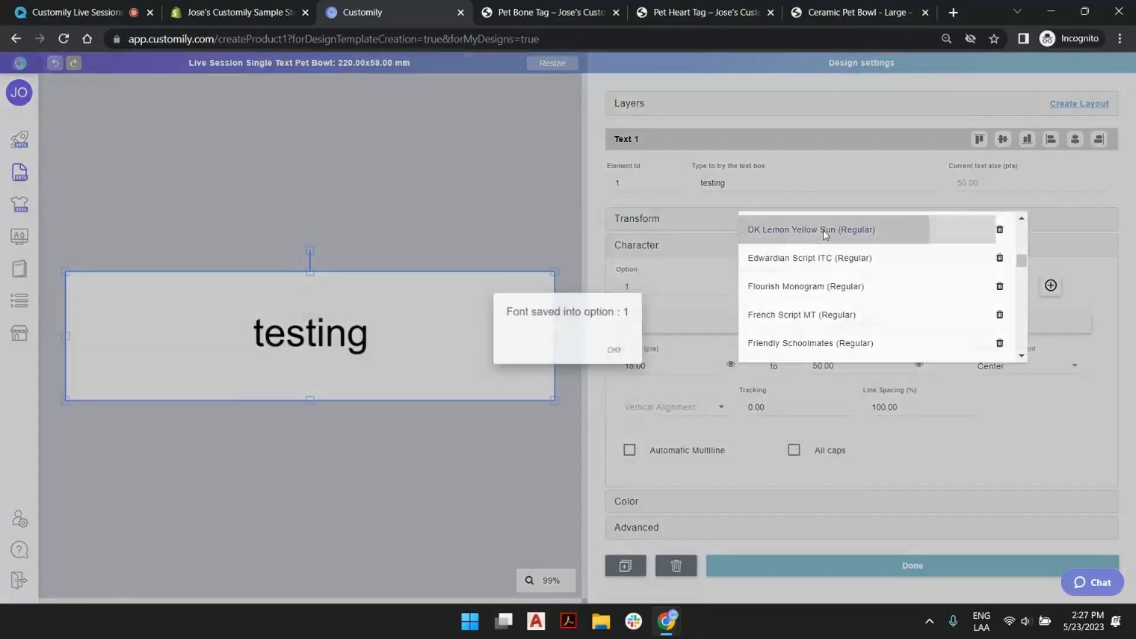
{"action": "left_click", "coordinate": [621, 354]}
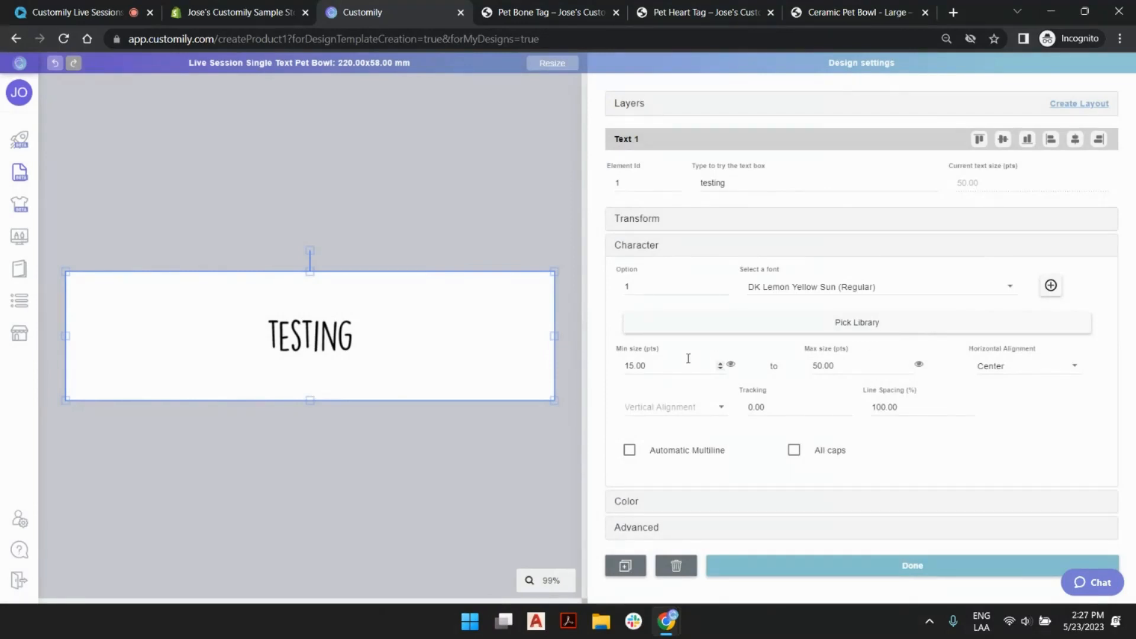
Set the text box's maximum text size to 83 pts.
{"action": "left_click_drag", "start_coordinate": [688, 358], "coordinate": [584, 358]}
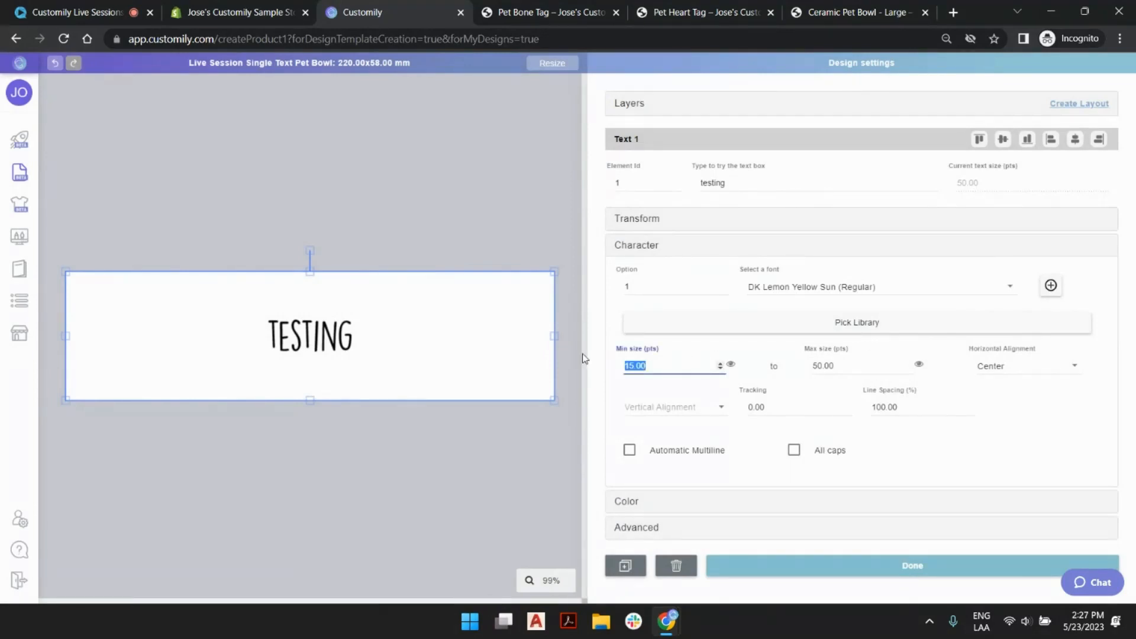
{"action": "left_click_drag", "start_coordinate": [867, 365], "coordinate": [727, 358]}
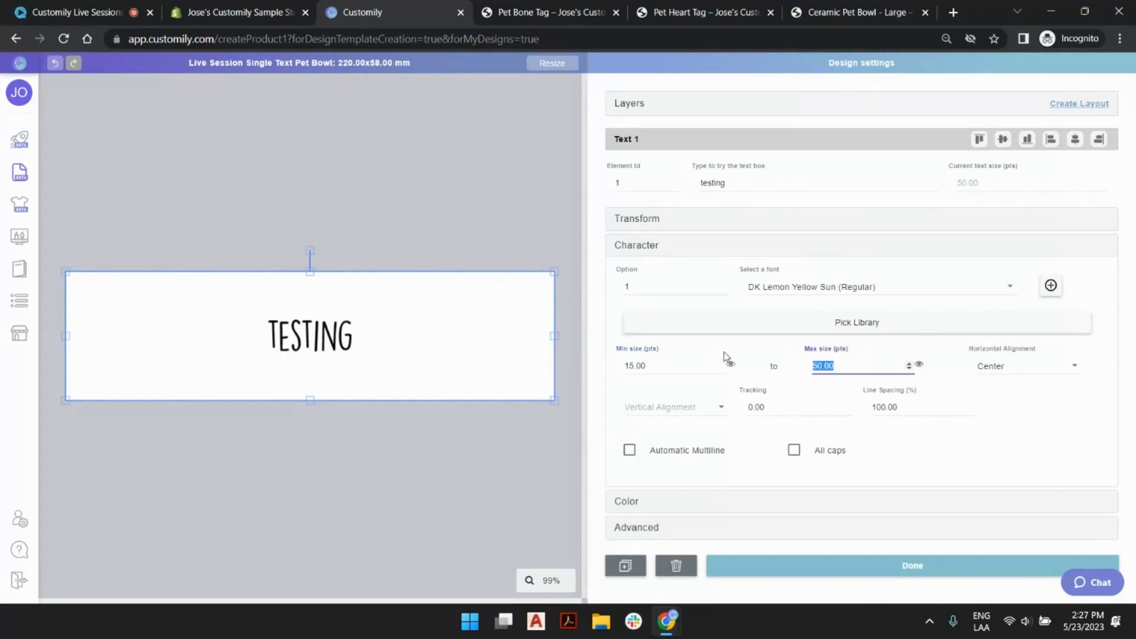
{"action": "type", "text": "82"}
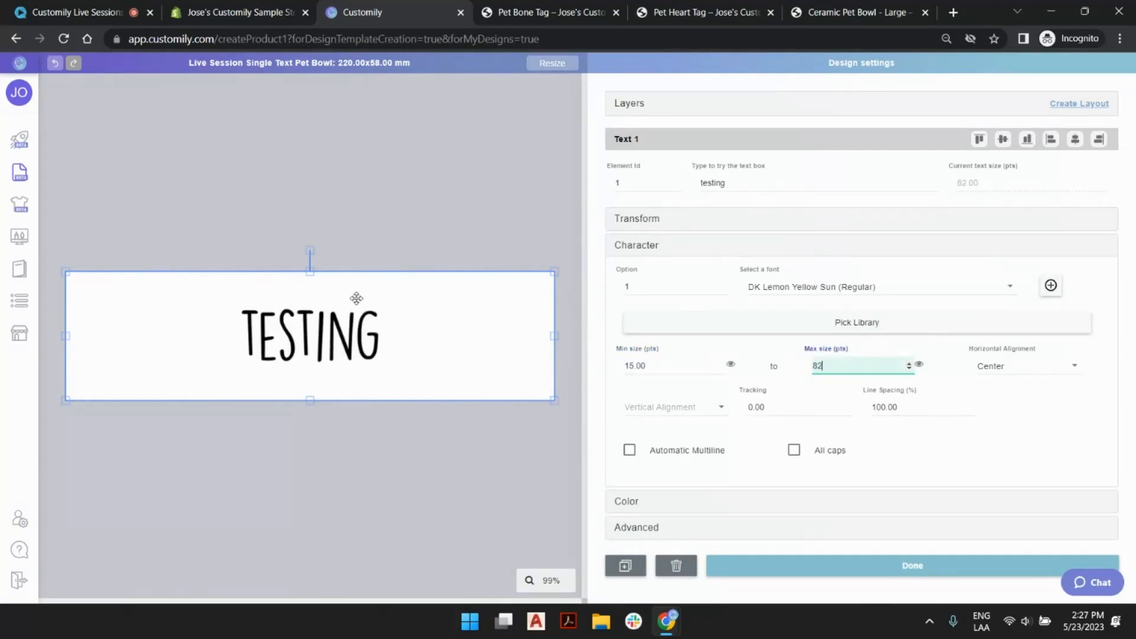
{"action": "key", "text": "BackSpace"}
{"action": "type", "text": "3"}
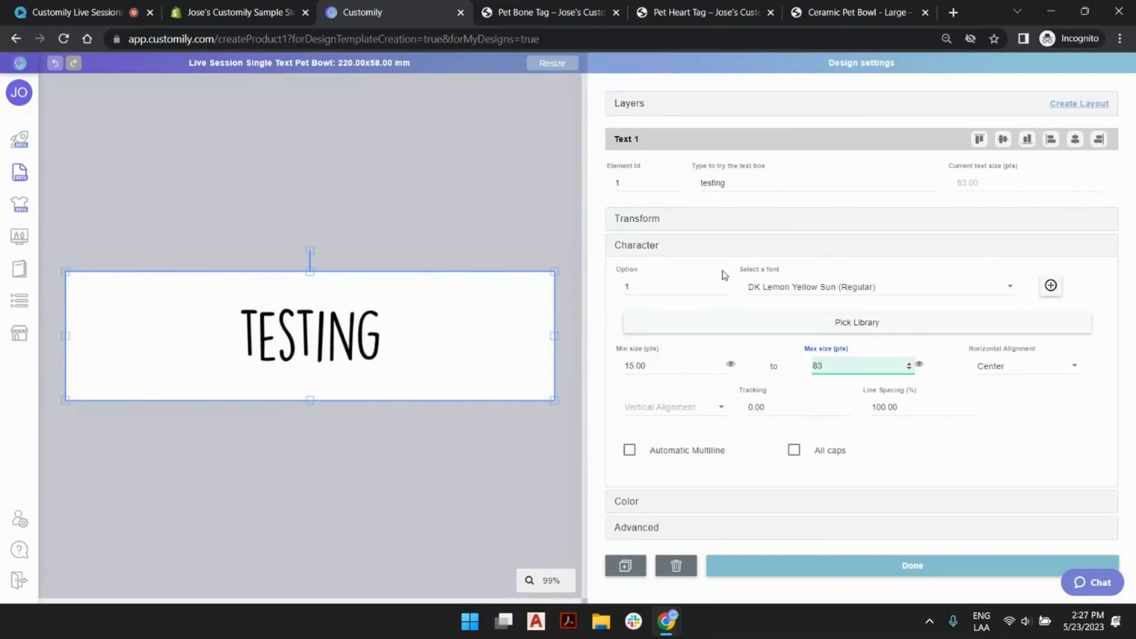
Extend the sample text to "testing" repeated seven times without spaces, and preview it at the minimum text size.
{"action": "double_click", "coordinate": [741, 189]}
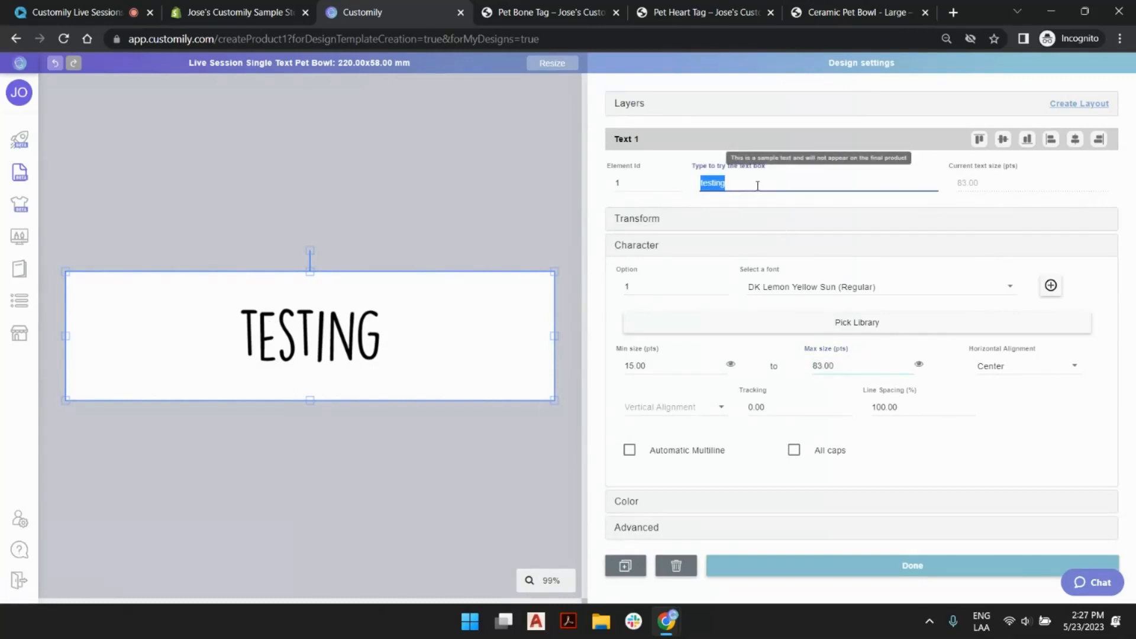
{"action": "type", "text": "testing"}
{"action": "type", "text": "testing"}
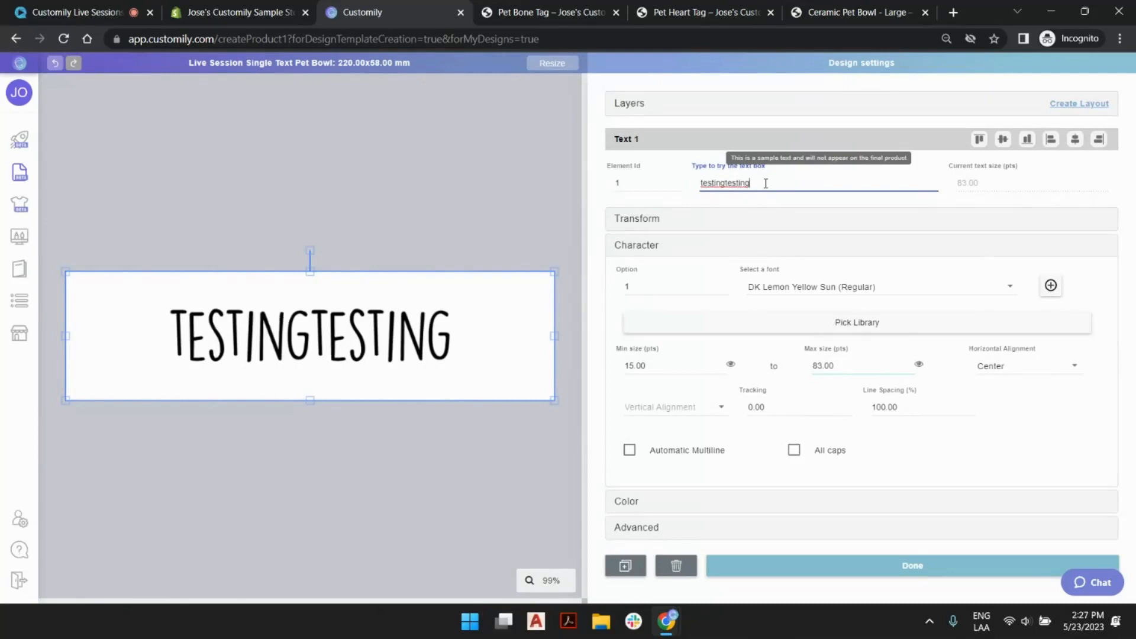
{"action": "type", "text": "testing"}
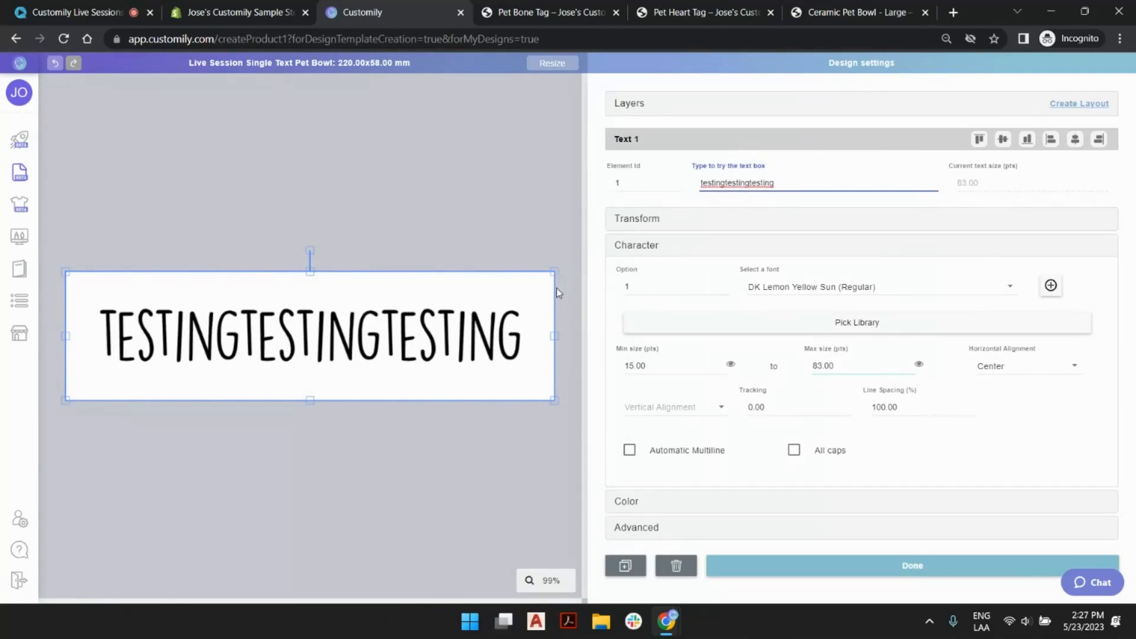
{"action": "type", "text": "testing"}
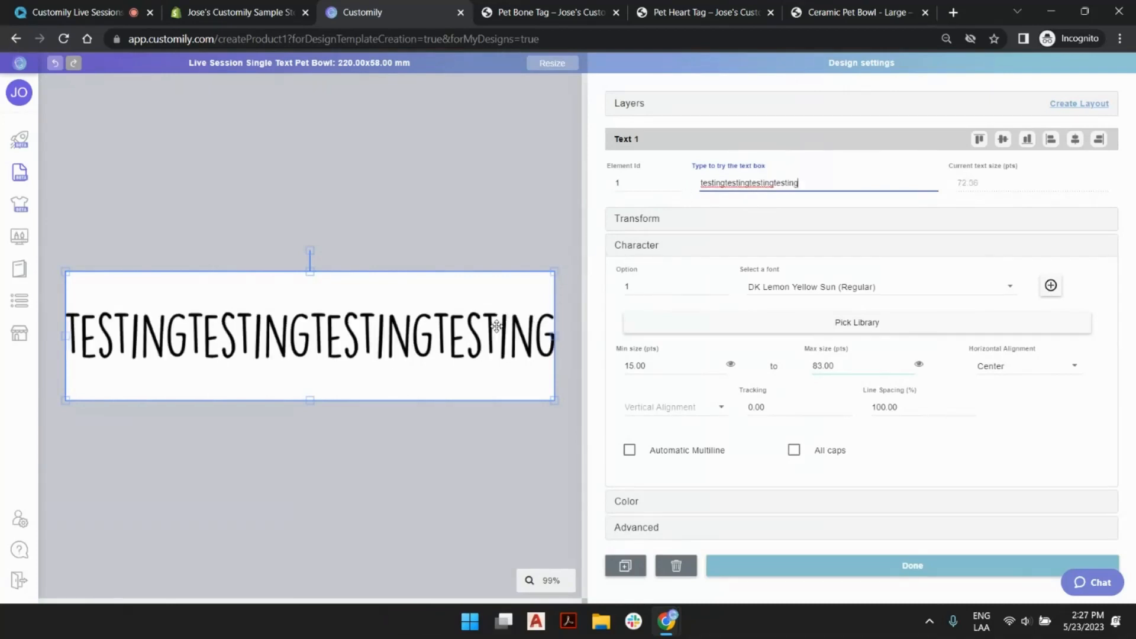
{"action": "type", "text": "testing"}
{"action": "type", "text": "testing"}
{"action": "type", "text": "testing"}
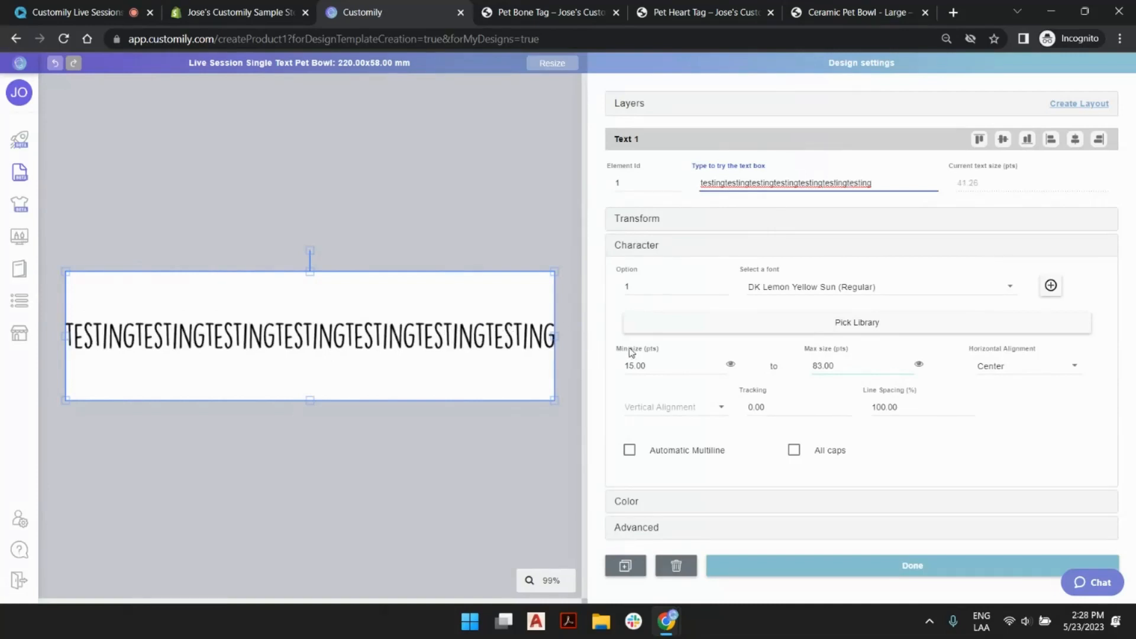
{"action": "left_click", "coordinate": [676, 369]}
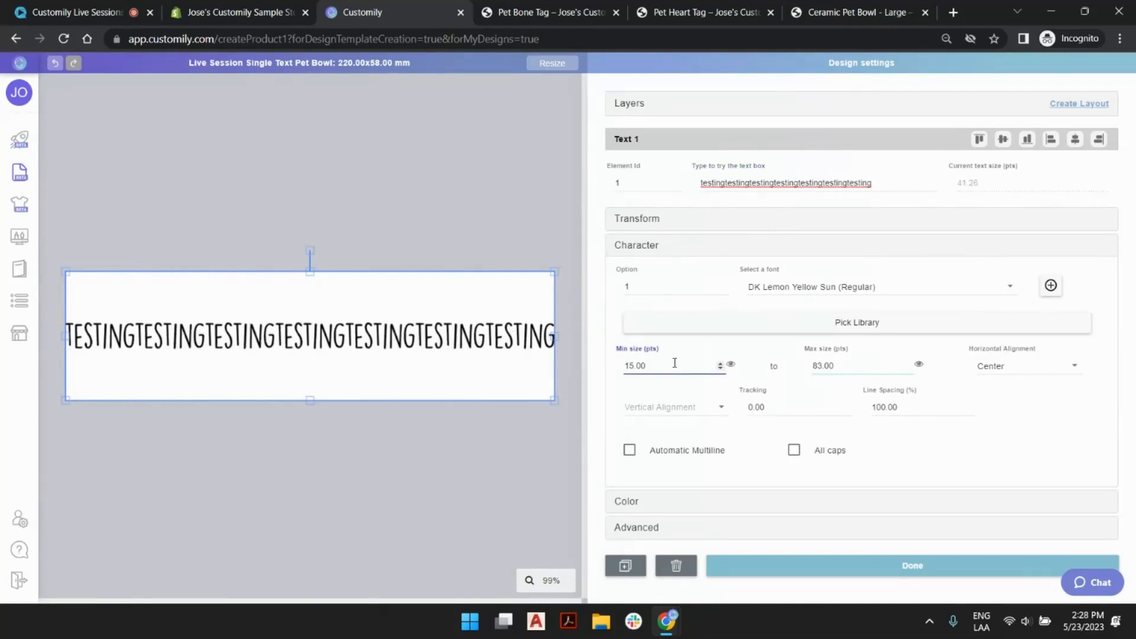
{"action": "left_click", "coordinate": [731, 365]}
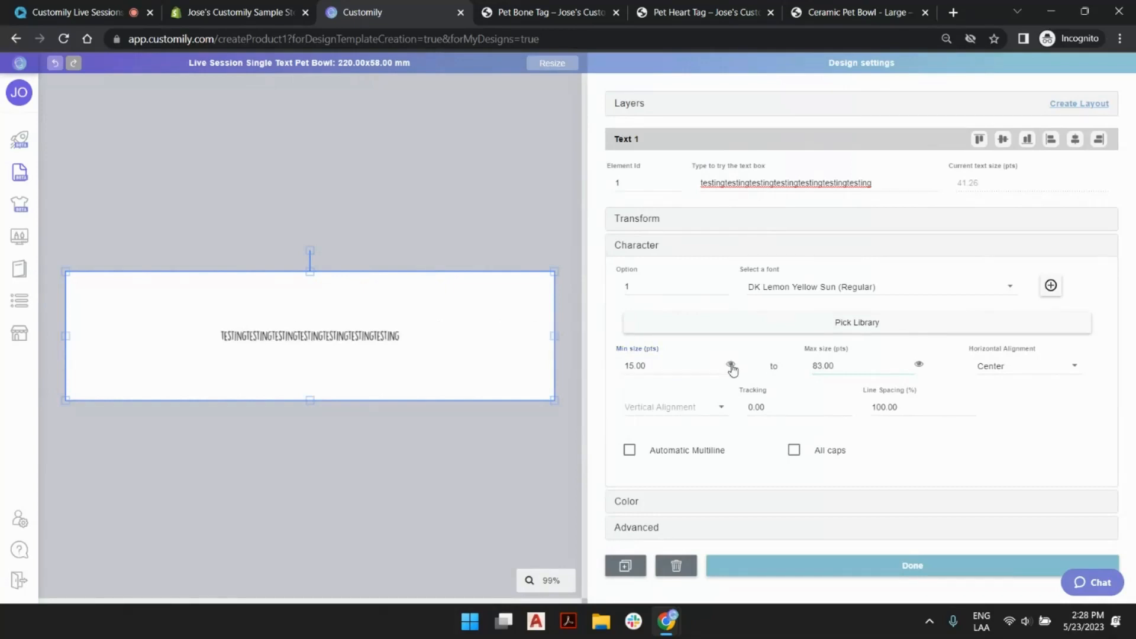
Preview the sample text at its minimum size several times, and try a minimum text size of 50 pts.
{"action": "left_click", "coordinate": [732, 365]}
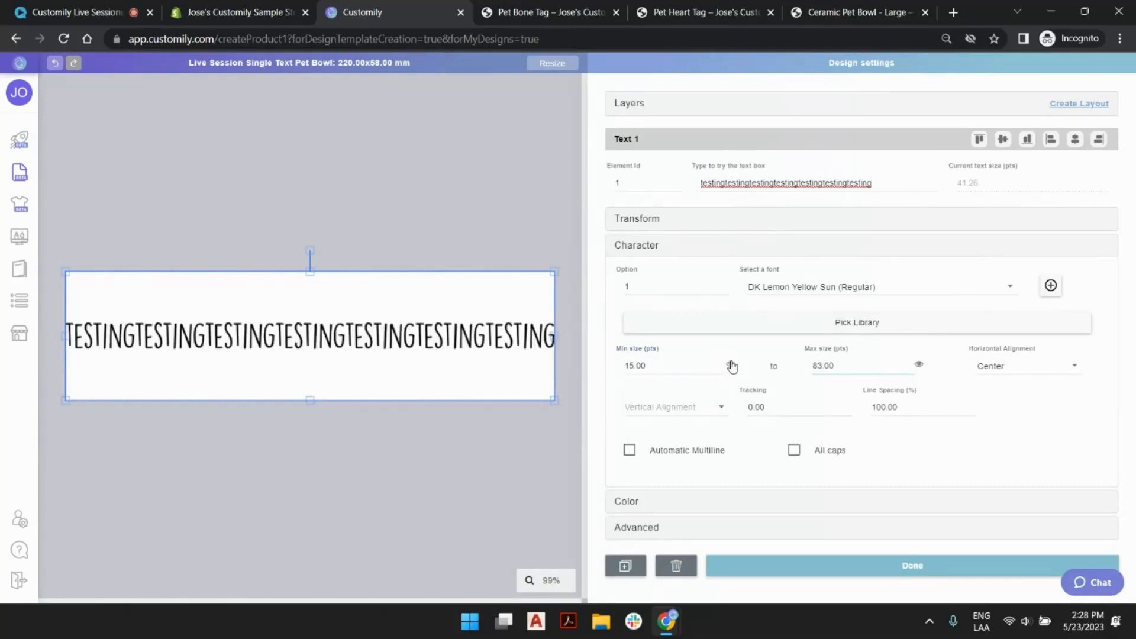
{"action": "left_click", "coordinate": [732, 365]}
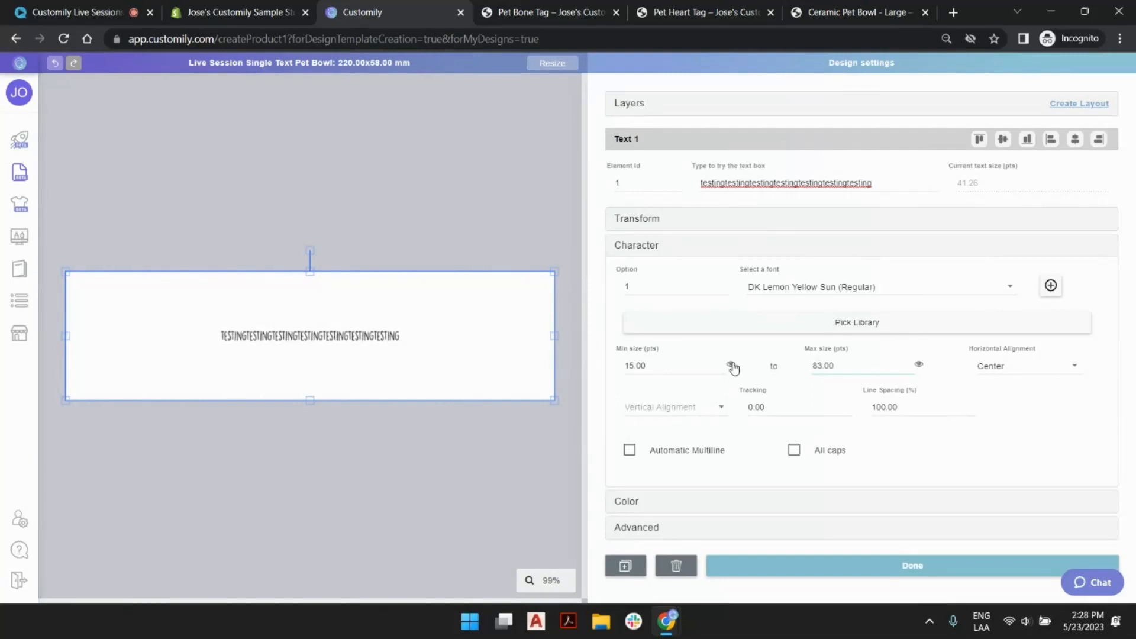
{"action": "left_click", "coordinate": [732, 365]}
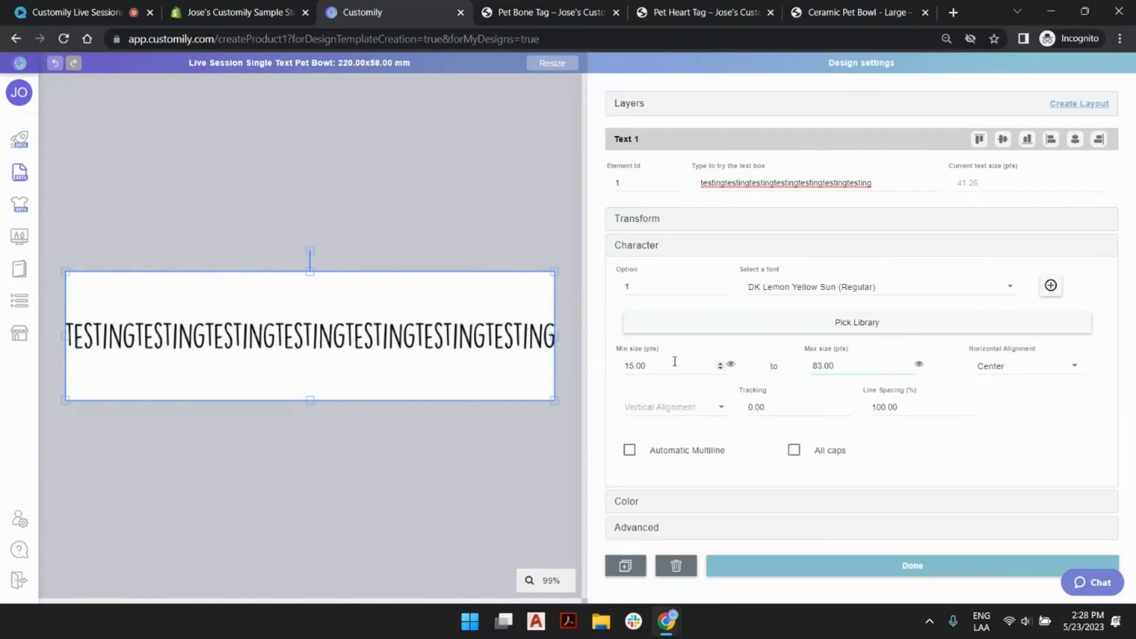
{"action": "left_click_drag", "start_coordinate": [675, 362], "coordinate": [624, 366]}
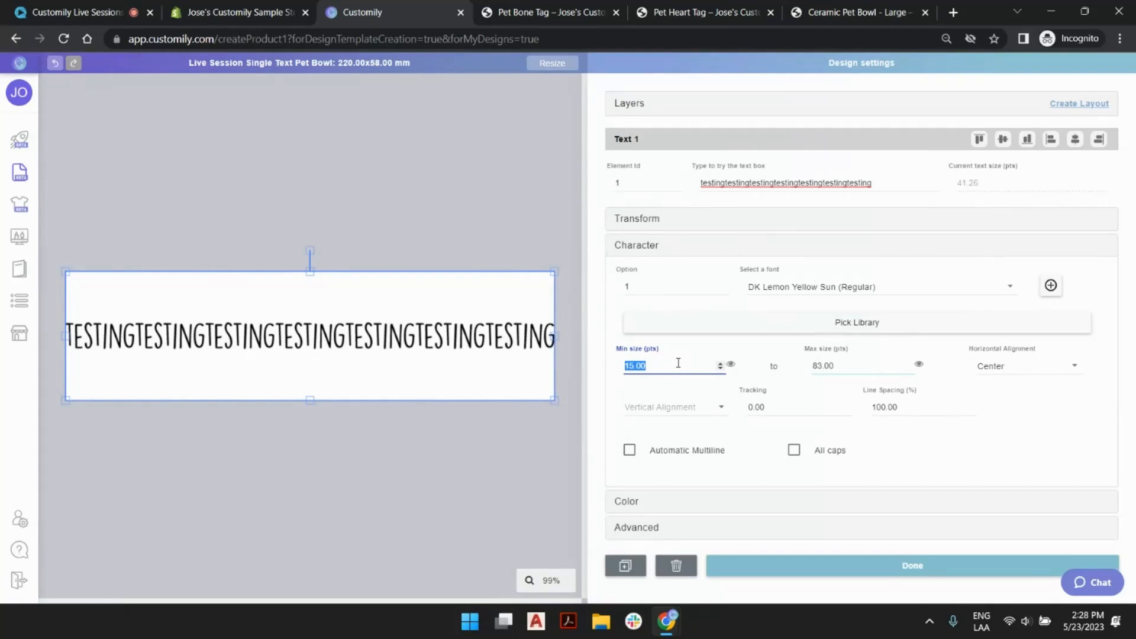
{"action": "type", "text": "50"}
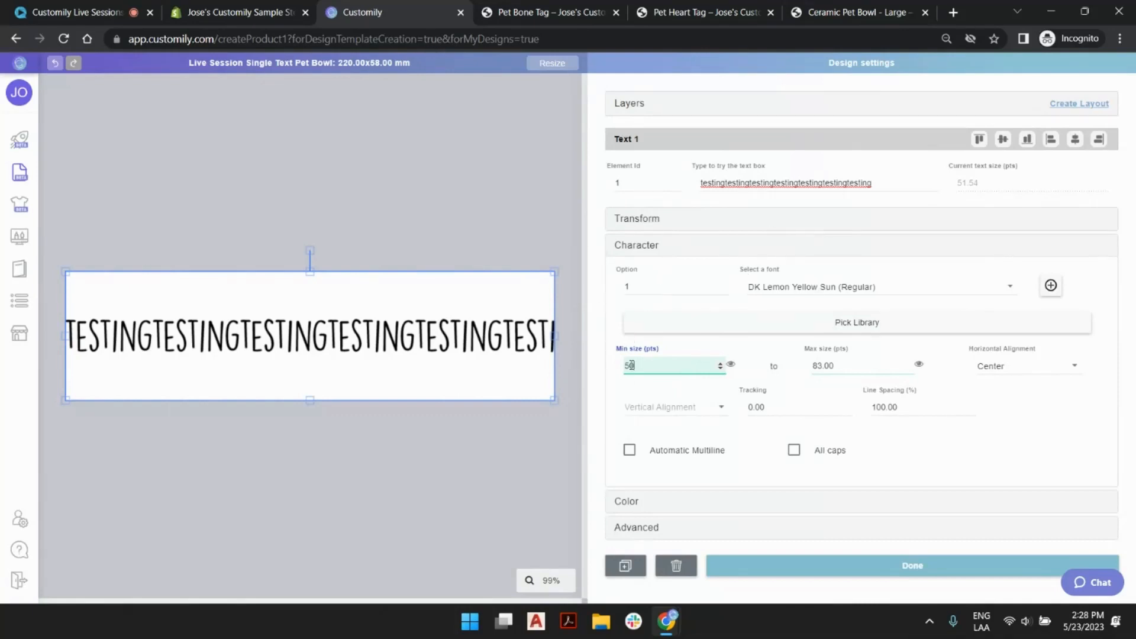
{"action": "double_click", "coordinate": [888, 187]}
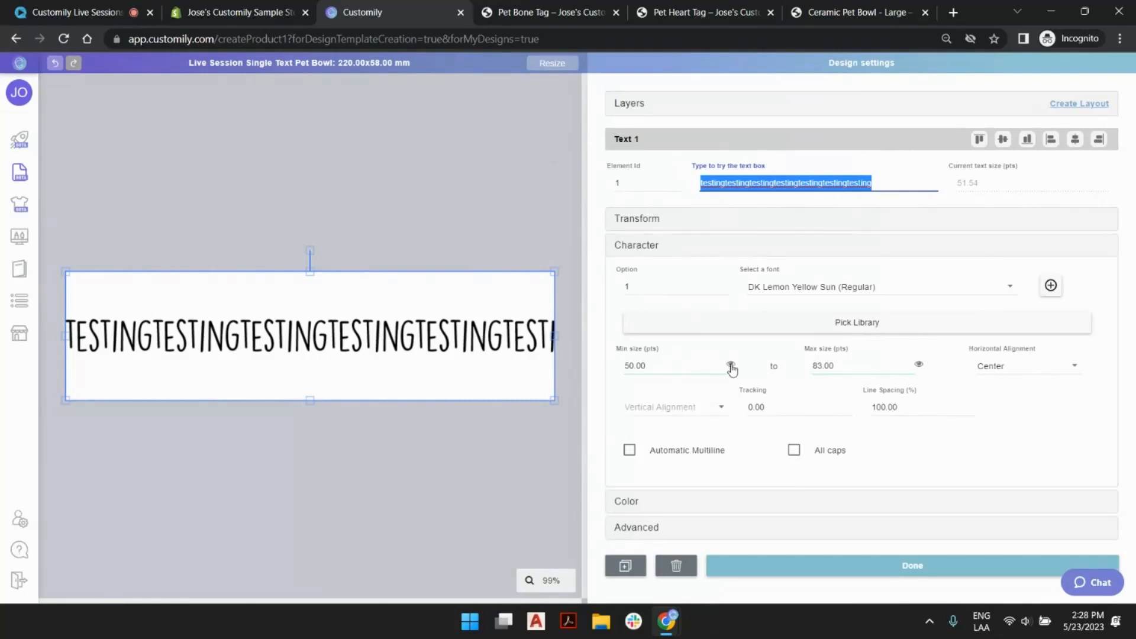
Set the text box's minimum text size to 83 pts and deselect the text box.
{"action": "left_click", "coordinate": [668, 365]}
{"action": "double_click", "coordinate": [668, 366]}
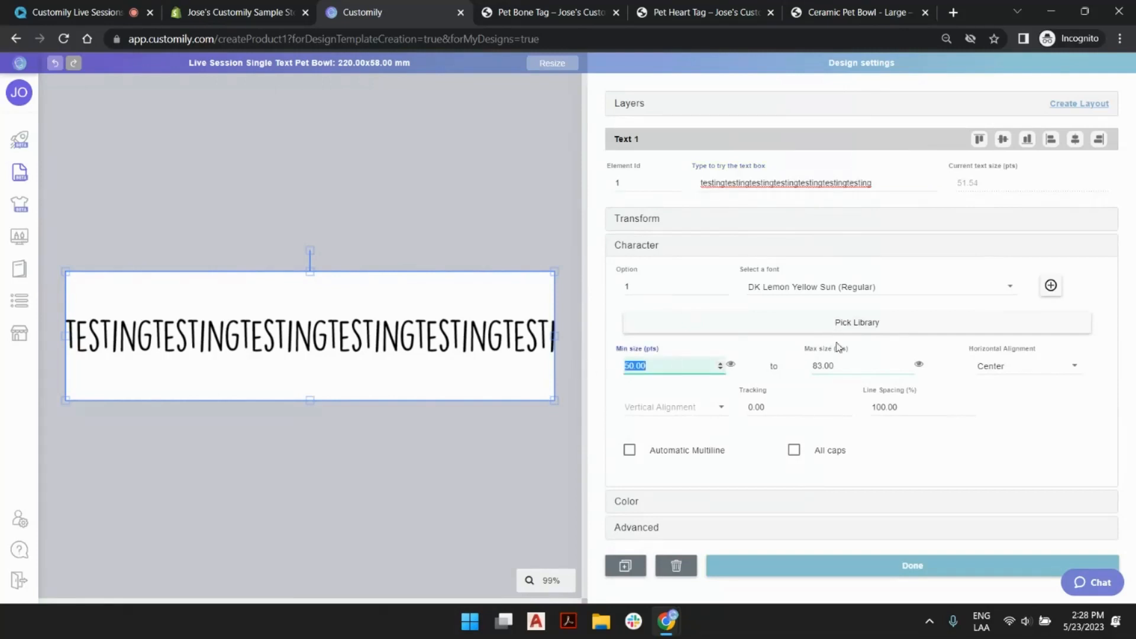
{"action": "type", "text": "83"}
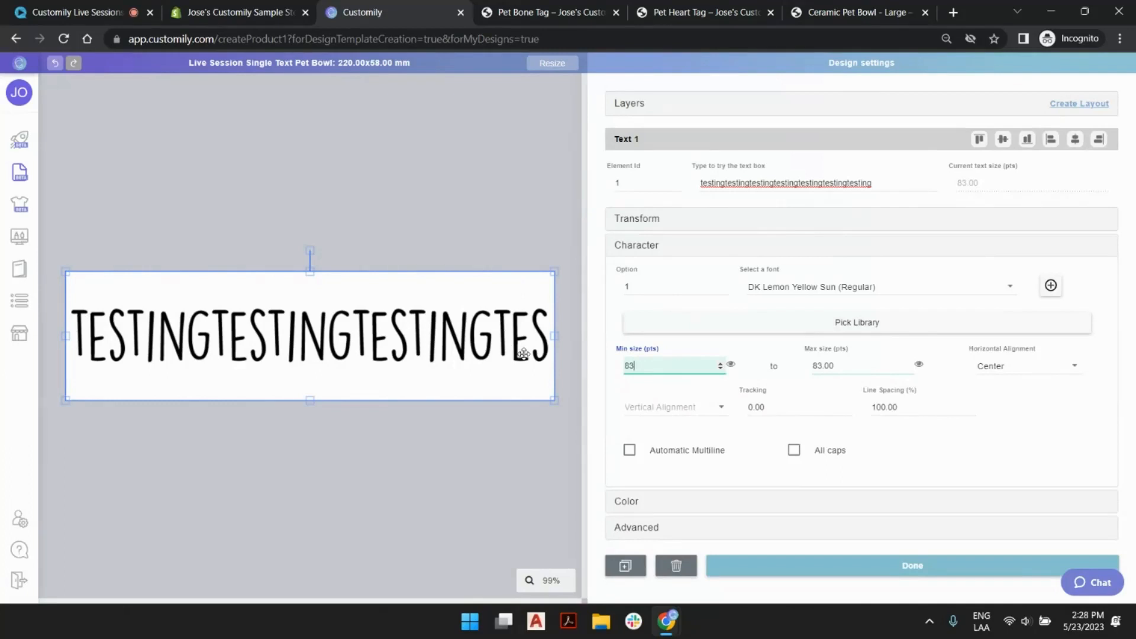
{"action": "left_click", "coordinate": [532, 244]}
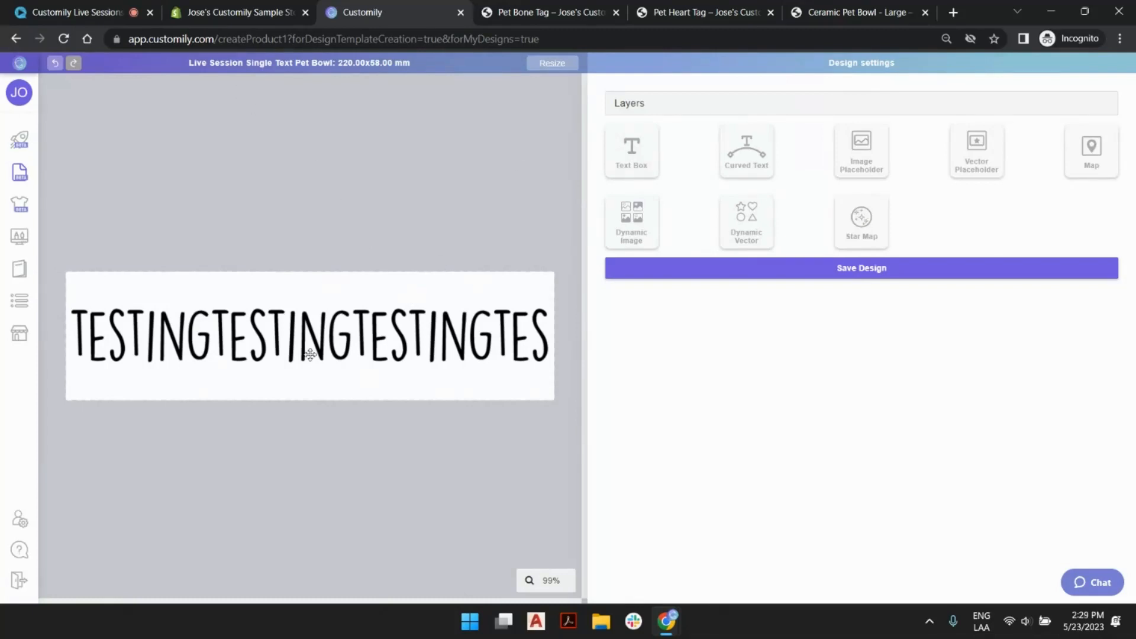
Save the pet bowl design and show page 2 of the designs list.
{"action": "left_click", "coordinate": [850, 279]}
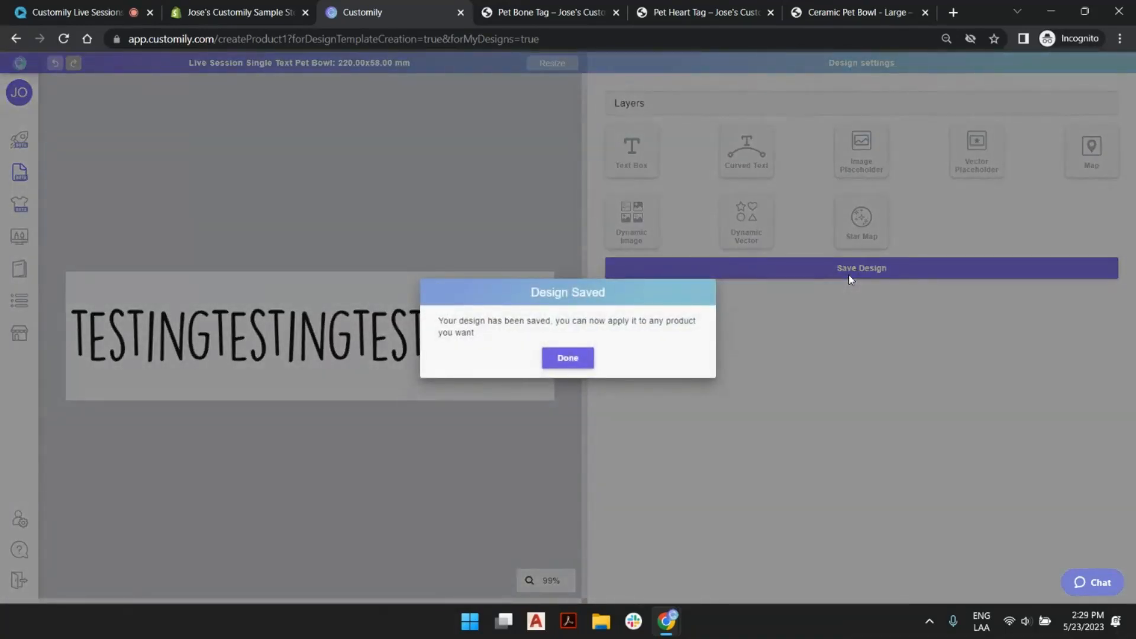
{"action": "left_click", "coordinate": [577, 358]}
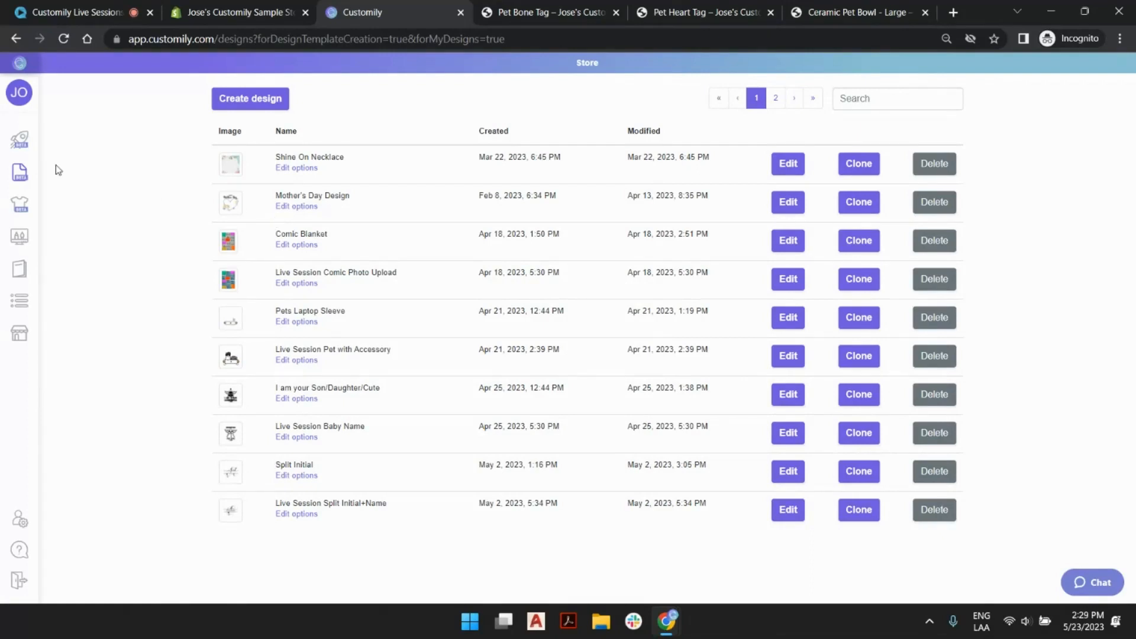
{"action": "mouse_move", "coordinate": [34, 174]}
{"action": "left_click", "coordinate": [776, 99]}
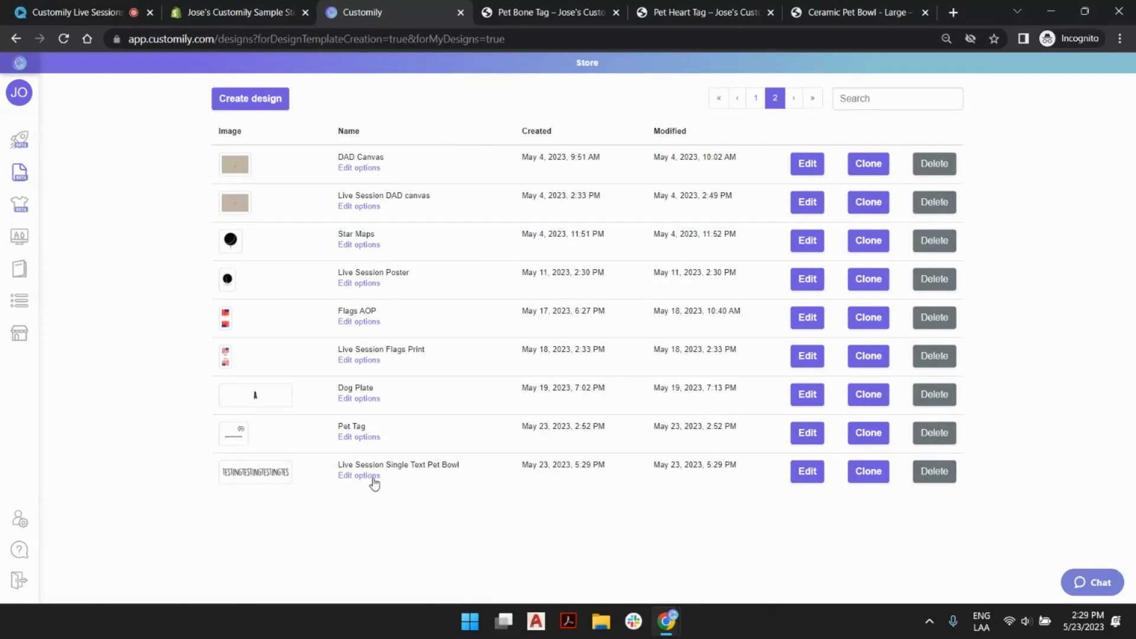
Preview the pet's name "mitch" on the store page of the large Ceramic Pet Bowl.
{"action": "left_click", "coordinate": [832, 11]}
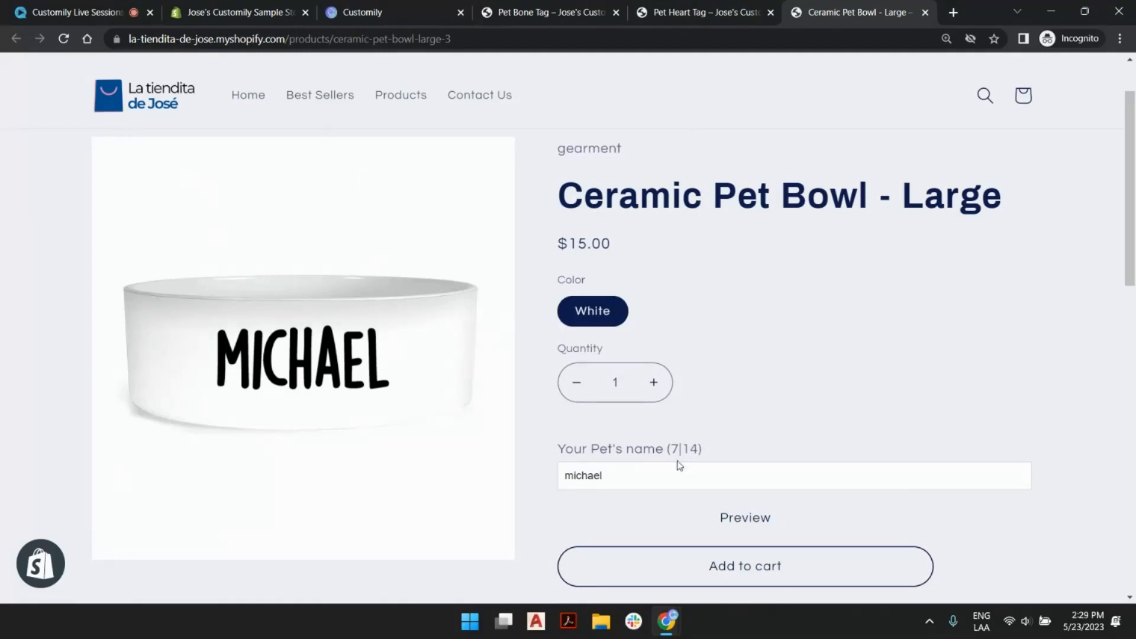
{"action": "left_click", "coordinate": [687, 477]}
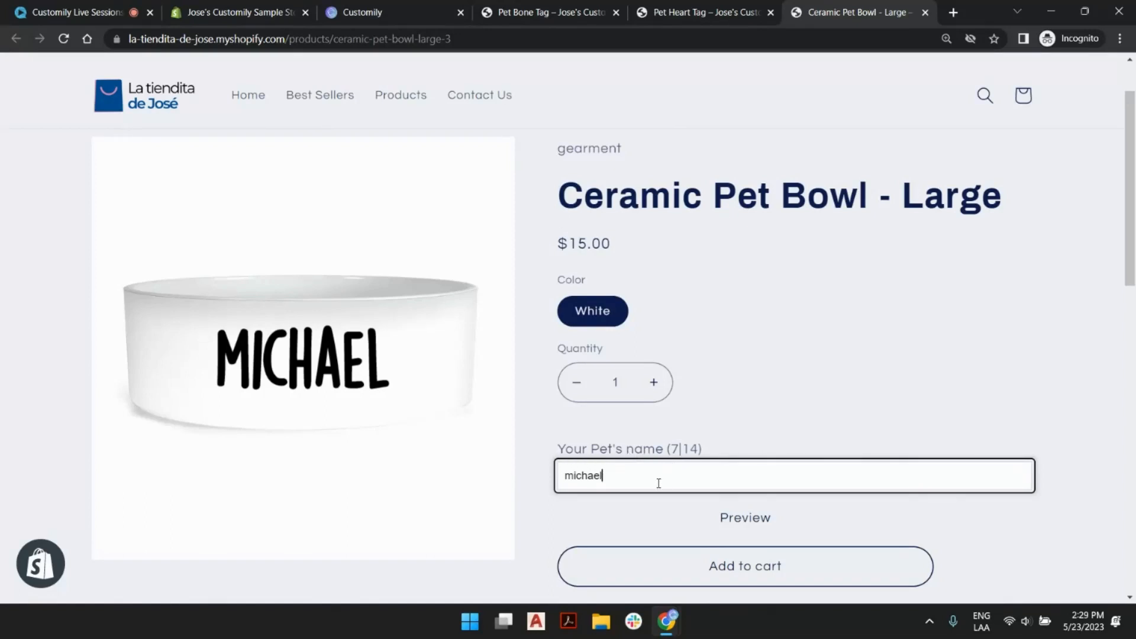
{"action": "key", "text": "BackSpace"}
{"action": "key", "text": "BackSpace"}
{"action": "key", "text": "BackSpace"}
{"action": "key", "text": "BackSpace"}
{"action": "key", "text": "BackSpace"}
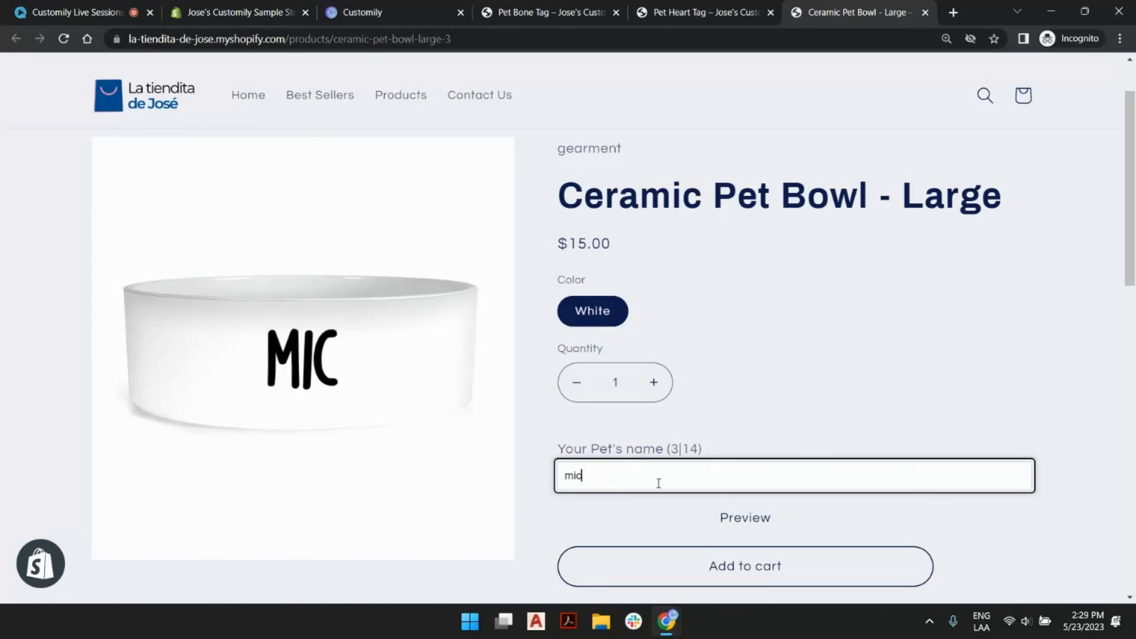
{"action": "type", "text": "tch"}
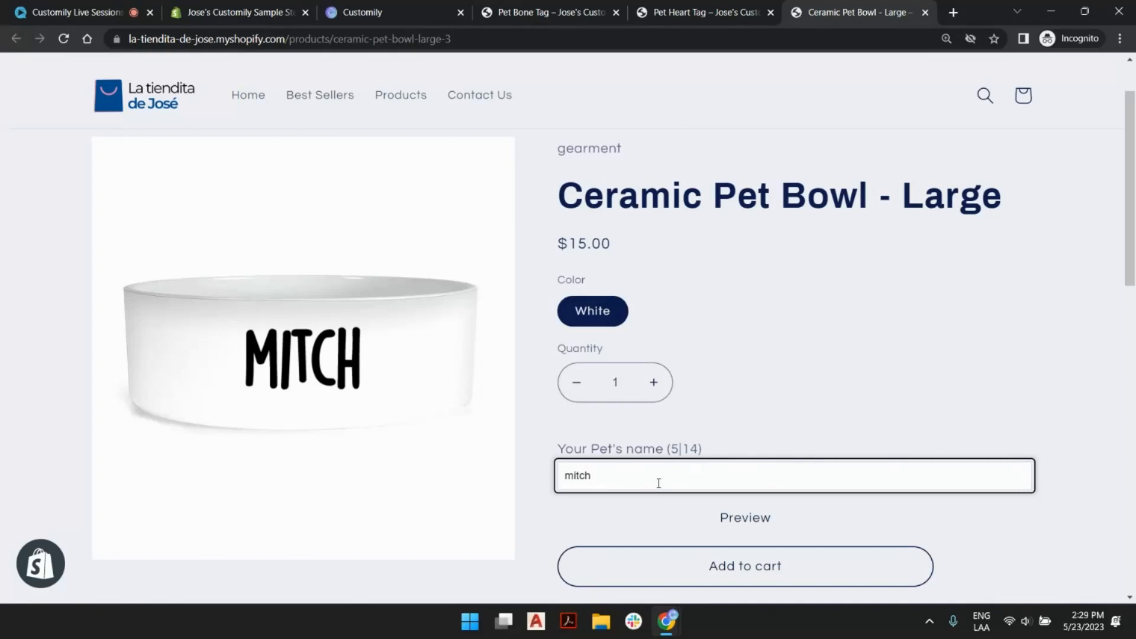
{"action": "left_click", "coordinate": [856, 388]}
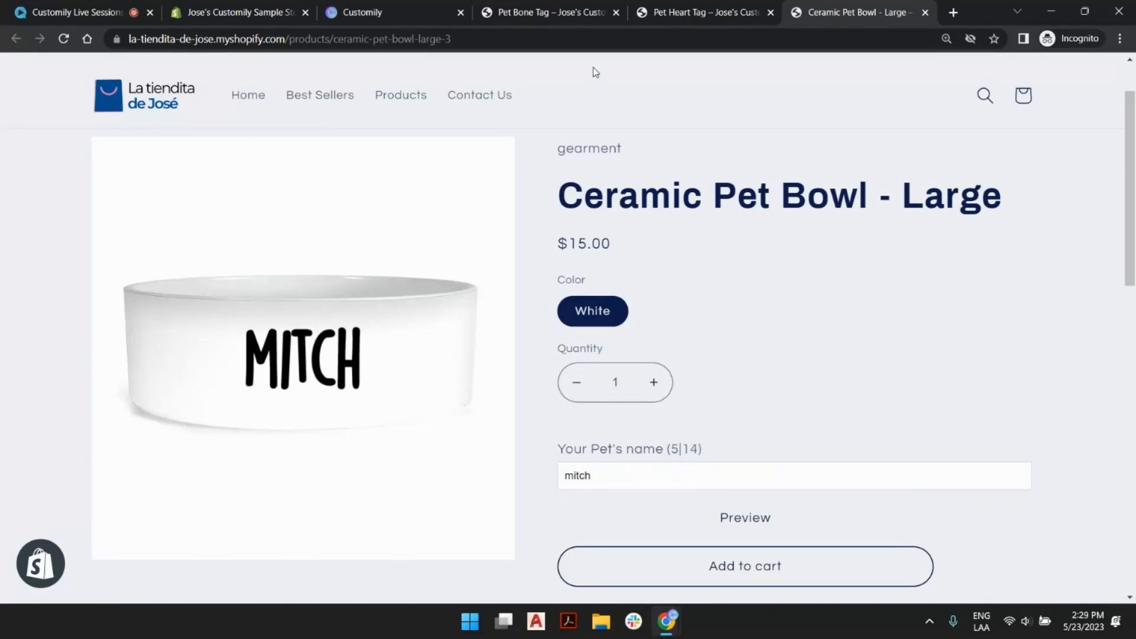
Back in Customily, open the options of the Live Session Single Text Pet Bowl design and expand the Text 1 option.
{"action": "left_click", "coordinate": [355, 11]}
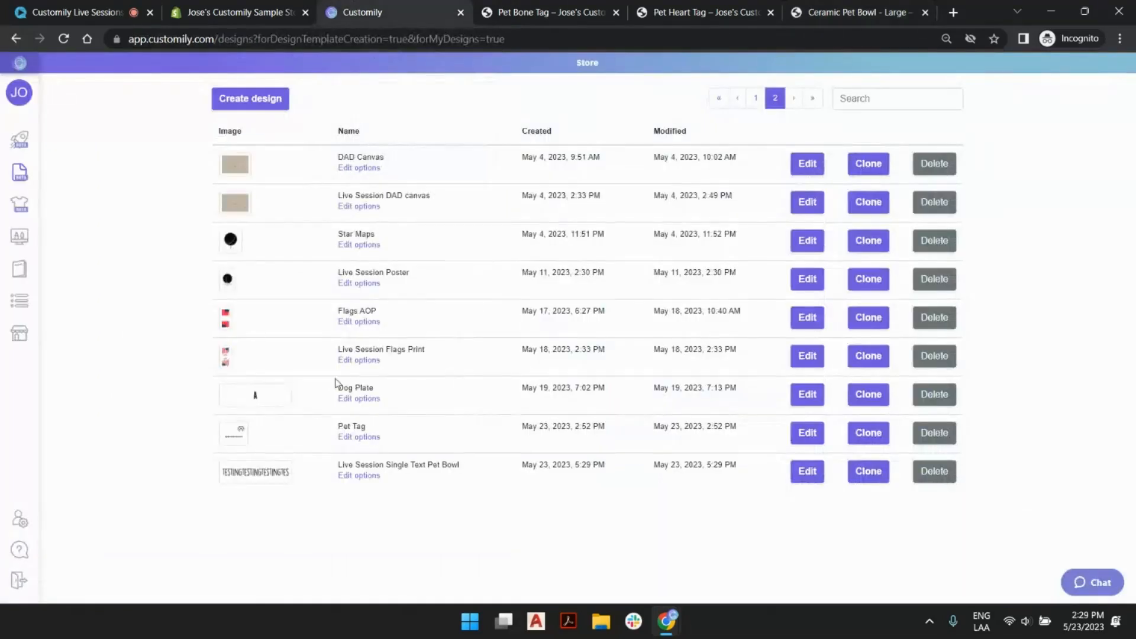
{"action": "left_click", "coordinate": [368, 477]}
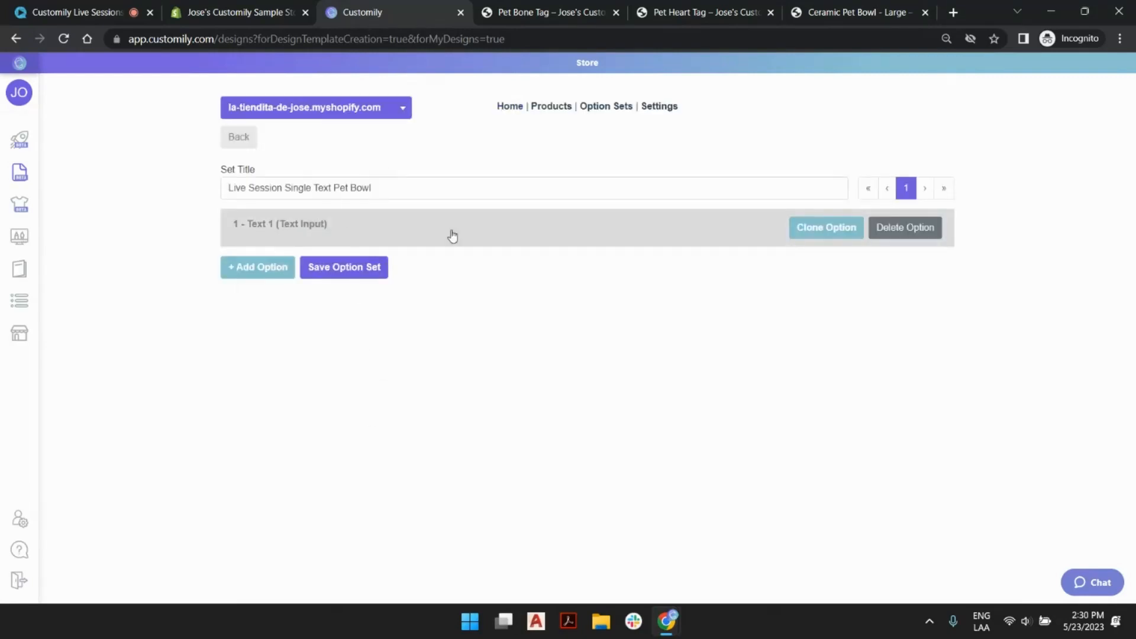
{"action": "left_click", "coordinate": [565, 230]}
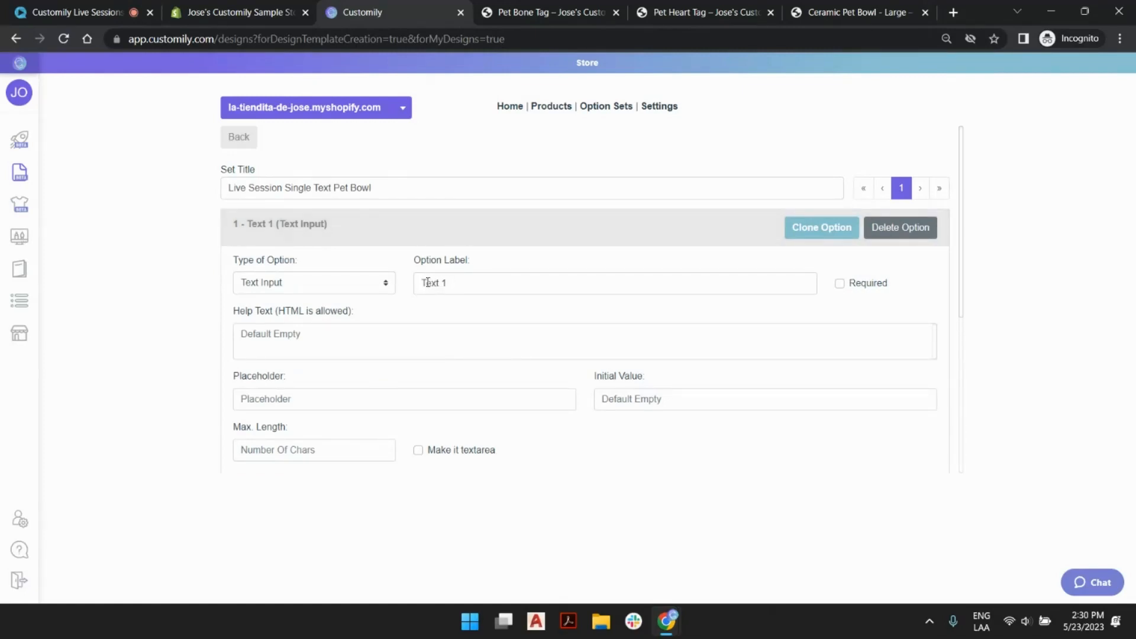
Check the name field's label on the store's pet bowl page, and label the text option "Your Pet's Name".
{"action": "left_click", "coordinate": [845, 12]}
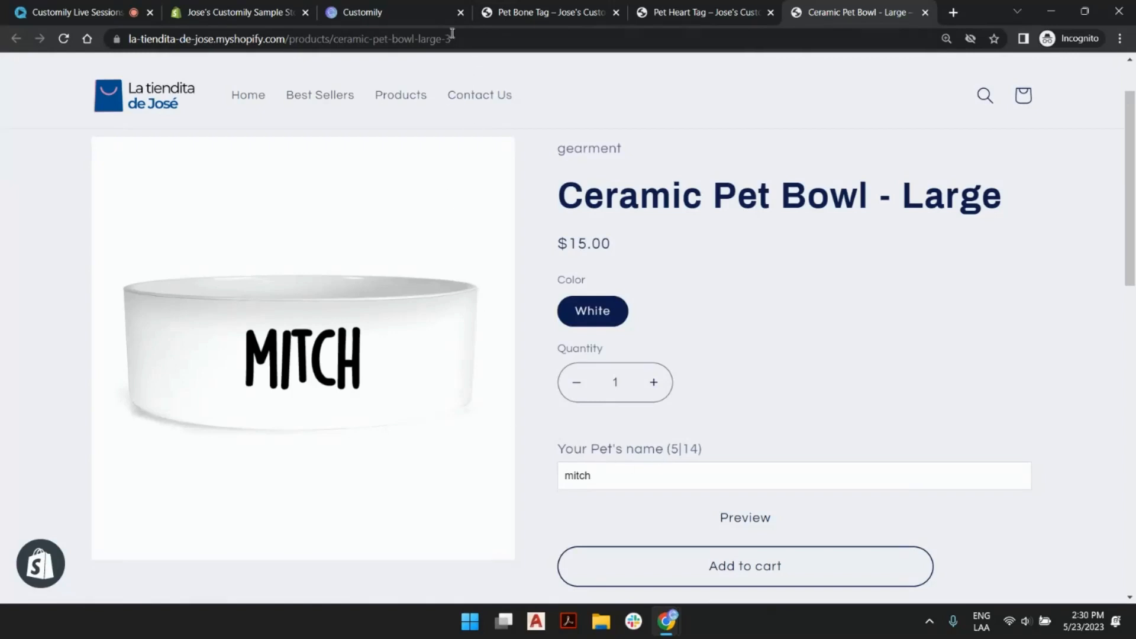
{"action": "left_click", "coordinate": [390, 12]}
{"action": "triple_click", "coordinate": [491, 288]}
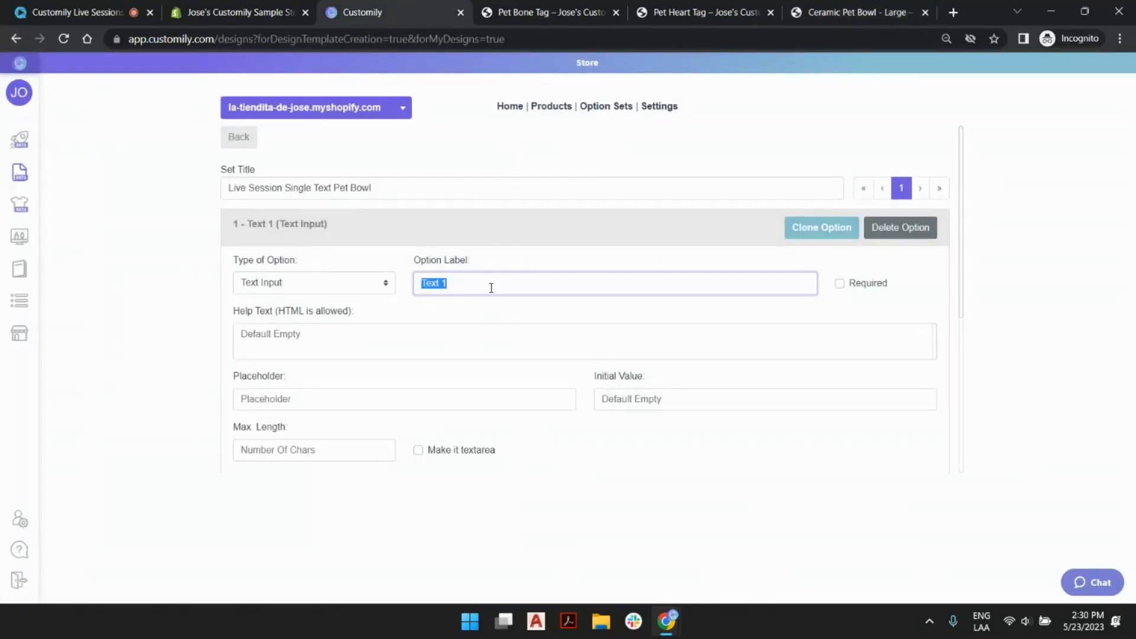
{"action": "type", "text": "Your Pe"}
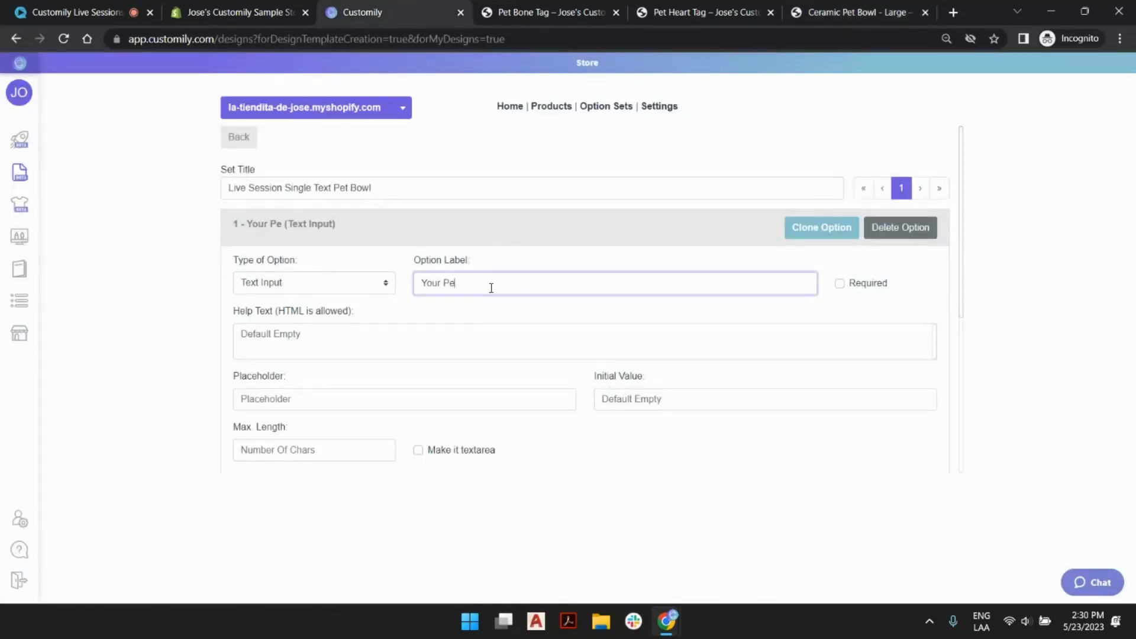
{"action": "type", "text": "t's Name"}
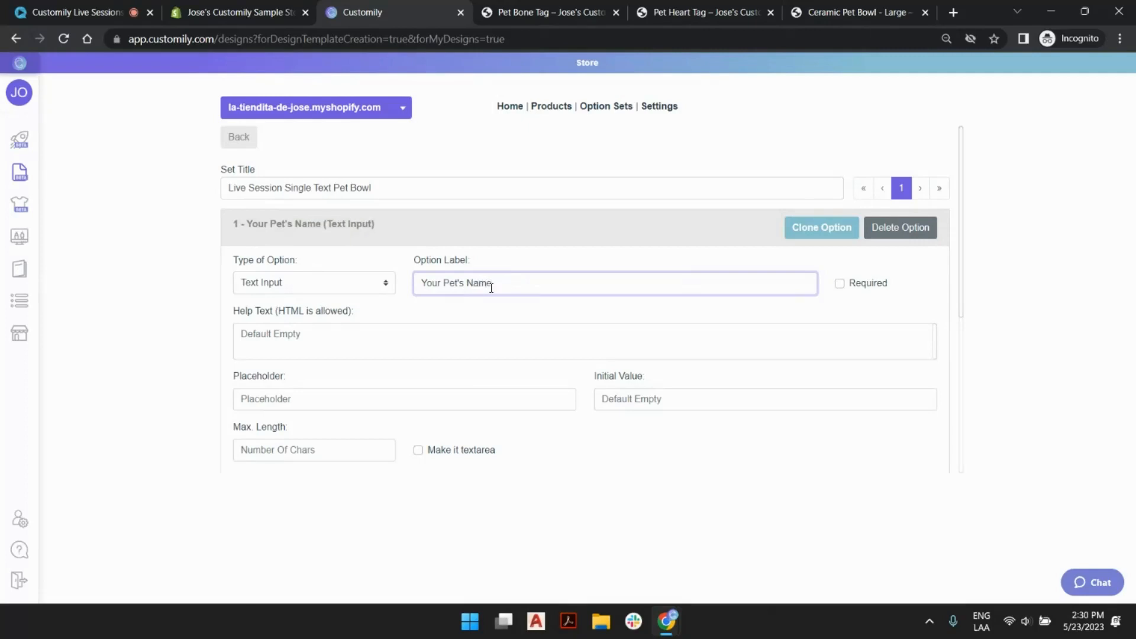
{"action": "left_click", "coordinate": [577, 311]}
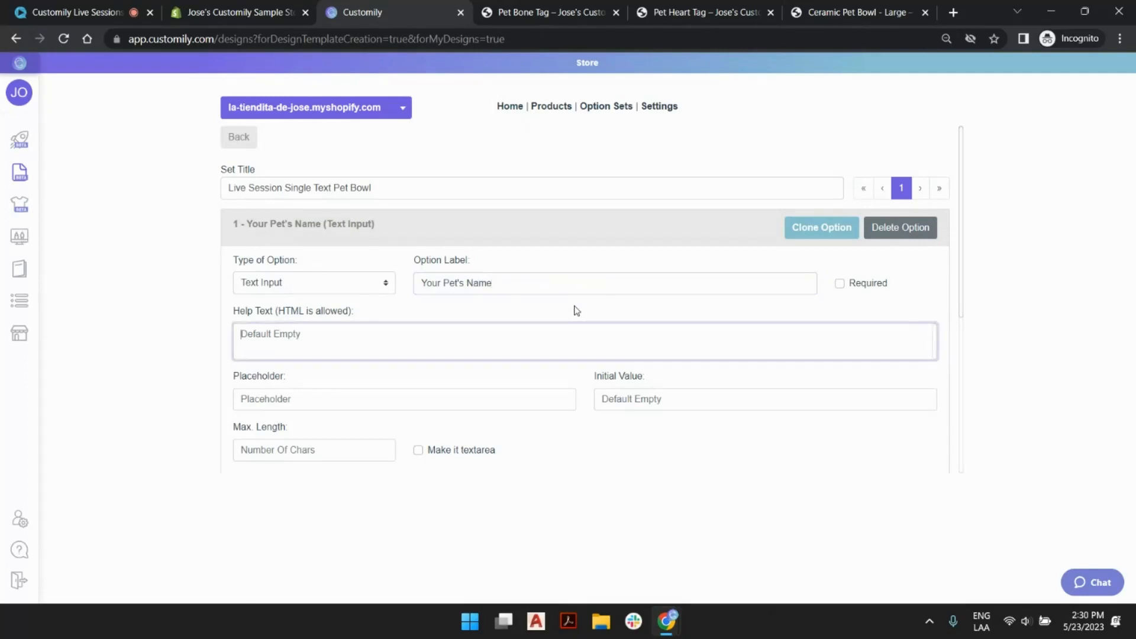
Limit the pet's name option to a maximum length of 12 characters.
{"action": "scroll", "coordinate": [555, 286], "scroll_direction": "down", "scroll_amount": 3}
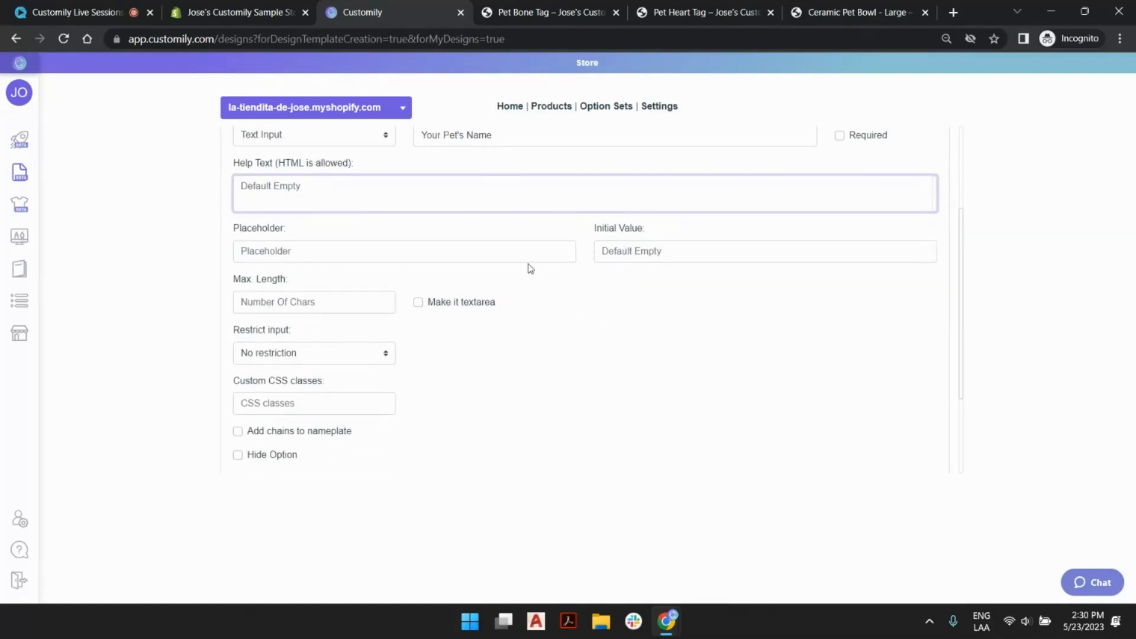
{"action": "left_click", "coordinate": [283, 301]}
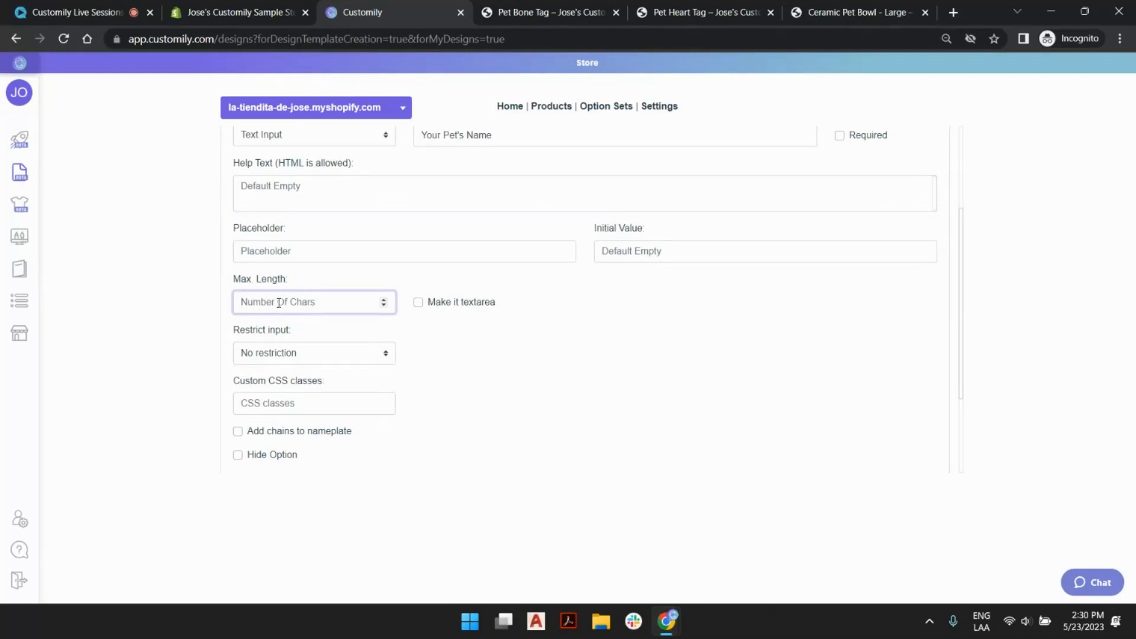
{"action": "type", "text": "12"}
{"action": "left_click", "coordinate": [598, 376]}
Set the placeholder of the pet's name option to "Hunter".
{"action": "scroll", "coordinate": [599, 375], "scroll_direction": "up", "scroll_amount": 2}
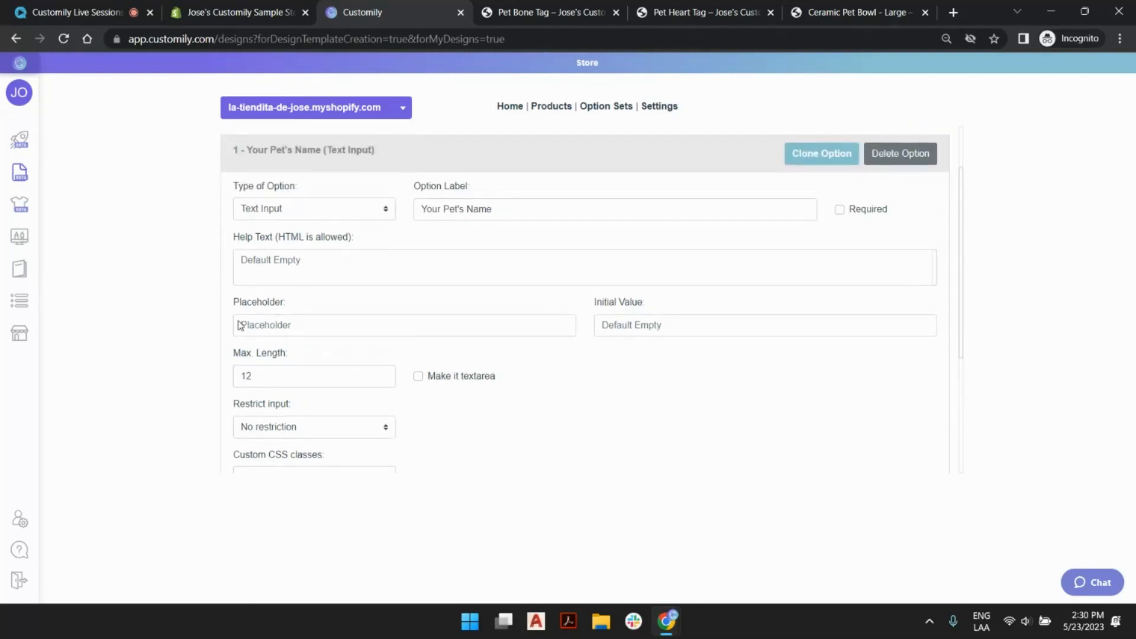
{"action": "left_click", "coordinate": [283, 325]}
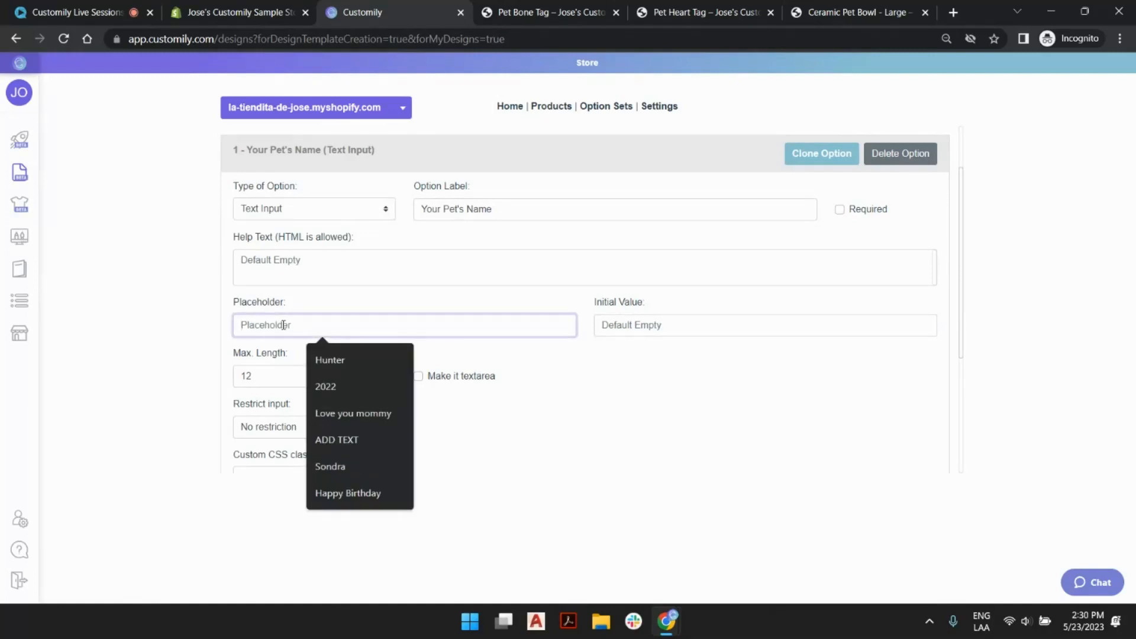
{"action": "left_click", "coordinate": [325, 360]}
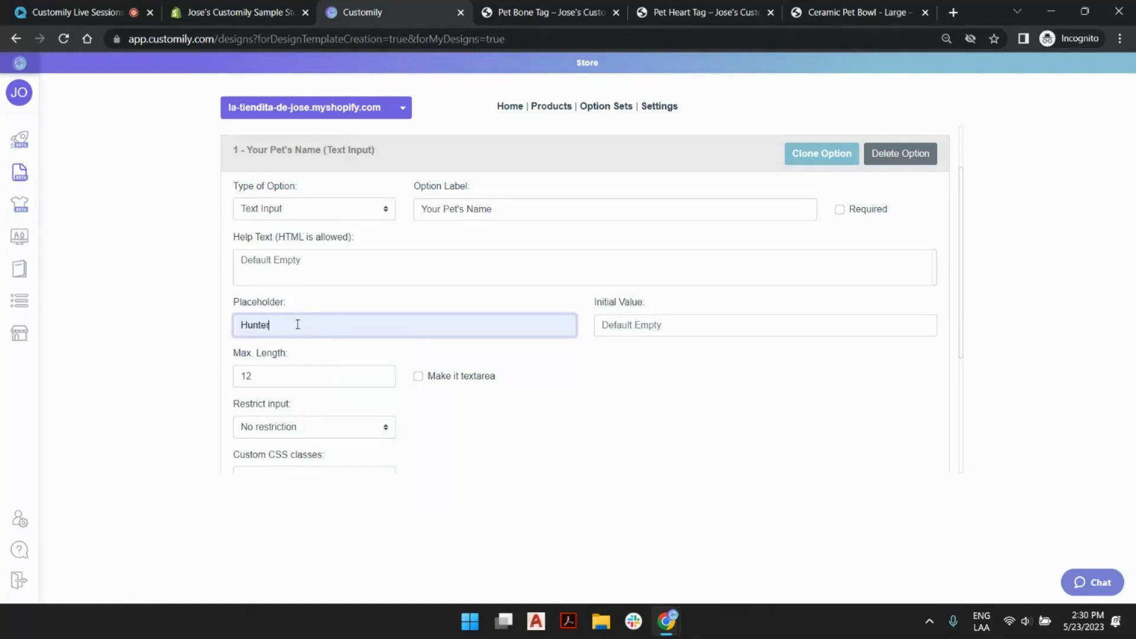
Clear the pet's name on the store's bowl page to view the preview without text, and return to the option's initial value in Customily.
{"action": "left_click", "coordinate": [682, 325]}
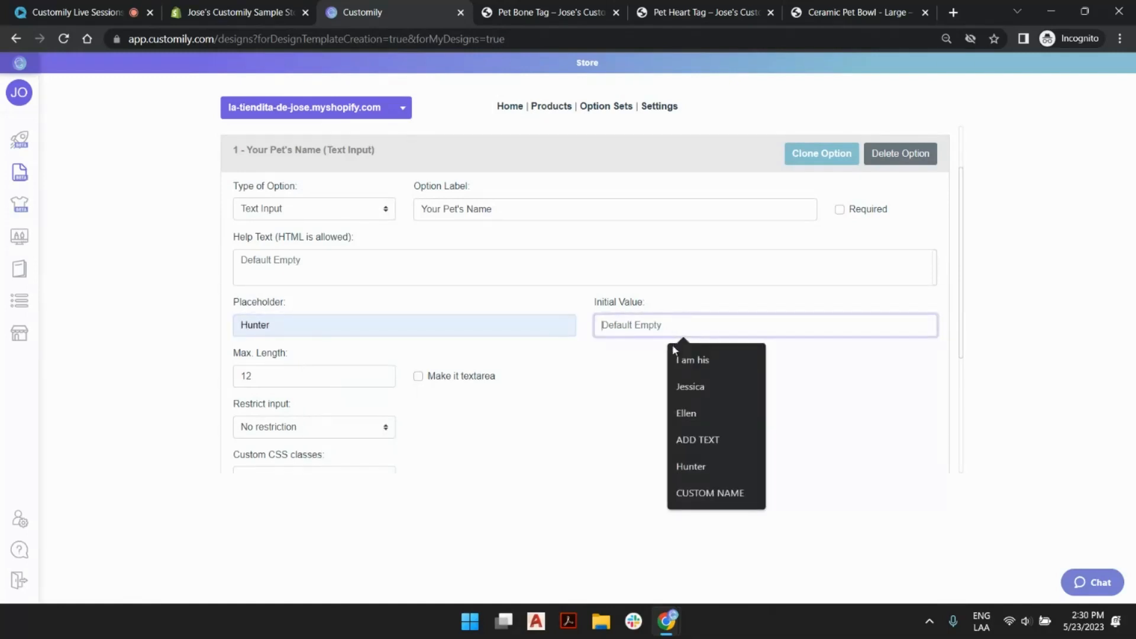
{"action": "left_click", "coordinate": [861, 9]}
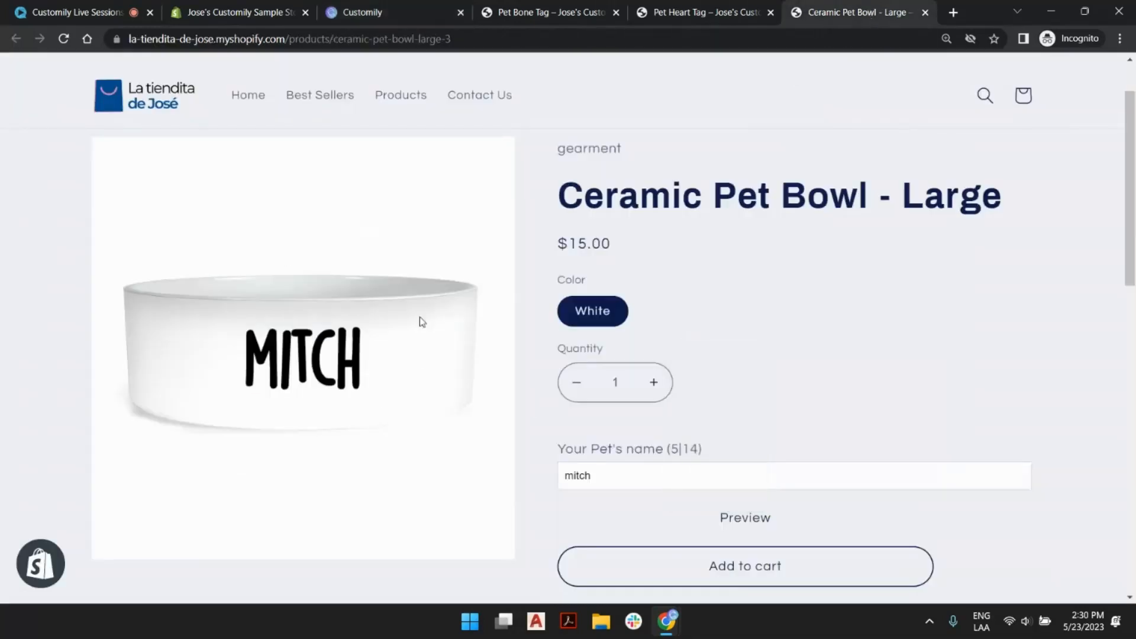
{"action": "left_click_drag", "start_coordinate": [656, 474], "coordinate": [474, 478]}
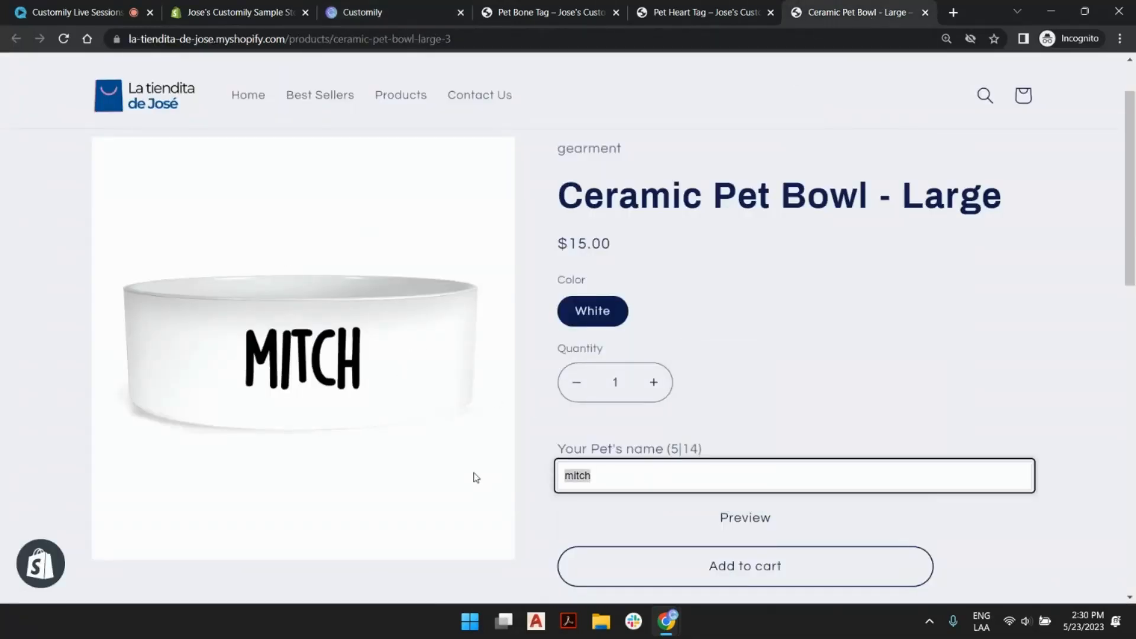
{"action": "key", "text": "BackSpace"}
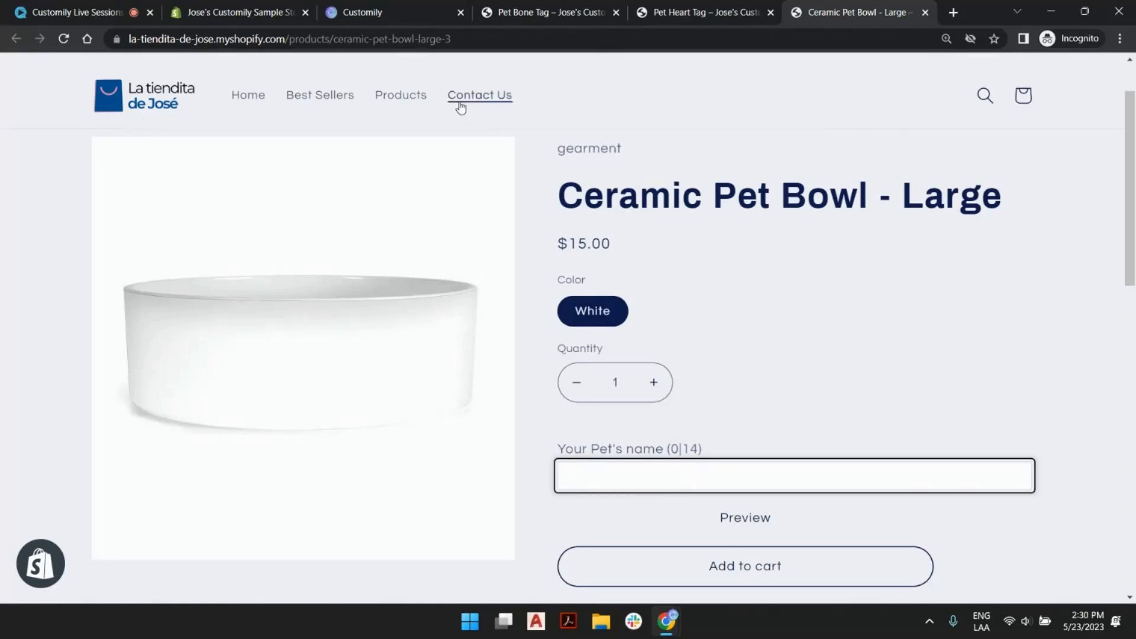
{"action": "left_click", "coordinate": [361, 11]}
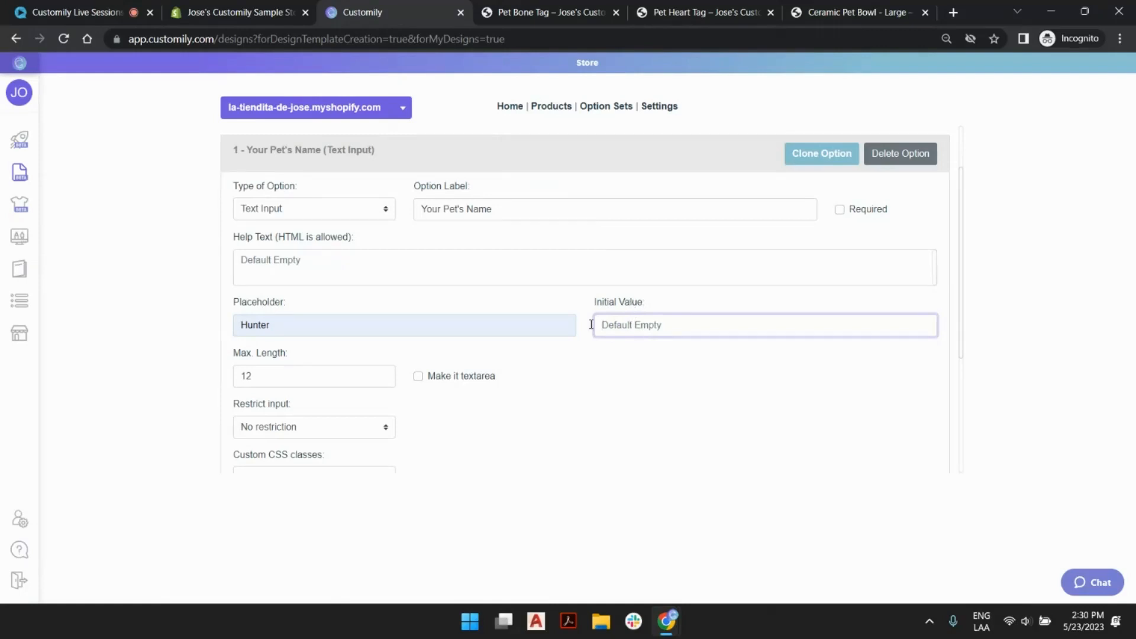
Set the pet's name option's maximum length to 14 characters and save the option set.
{"action": "left_click", "coordinate": [264, 375]}
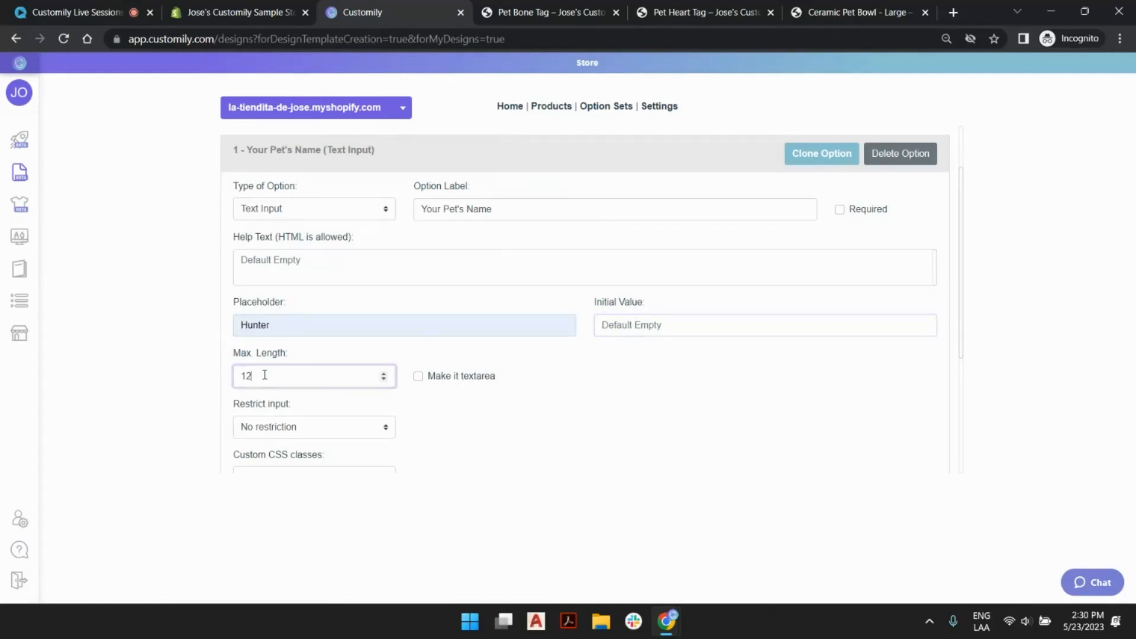
{"action": "left_click", "coordinate": [652, 417]}
{"action": "scroll", "coordinate": [629, 382], "scroll_direction": "down", "scroll_amount": 3}
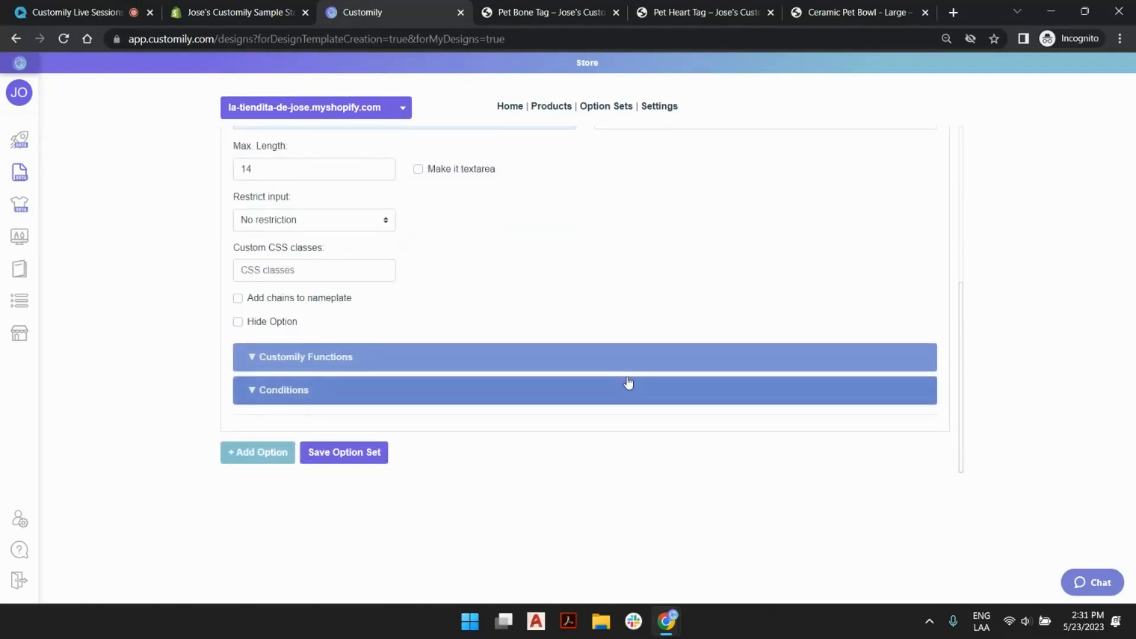
{"action": "left_click", "coordinate": [355, 457]}
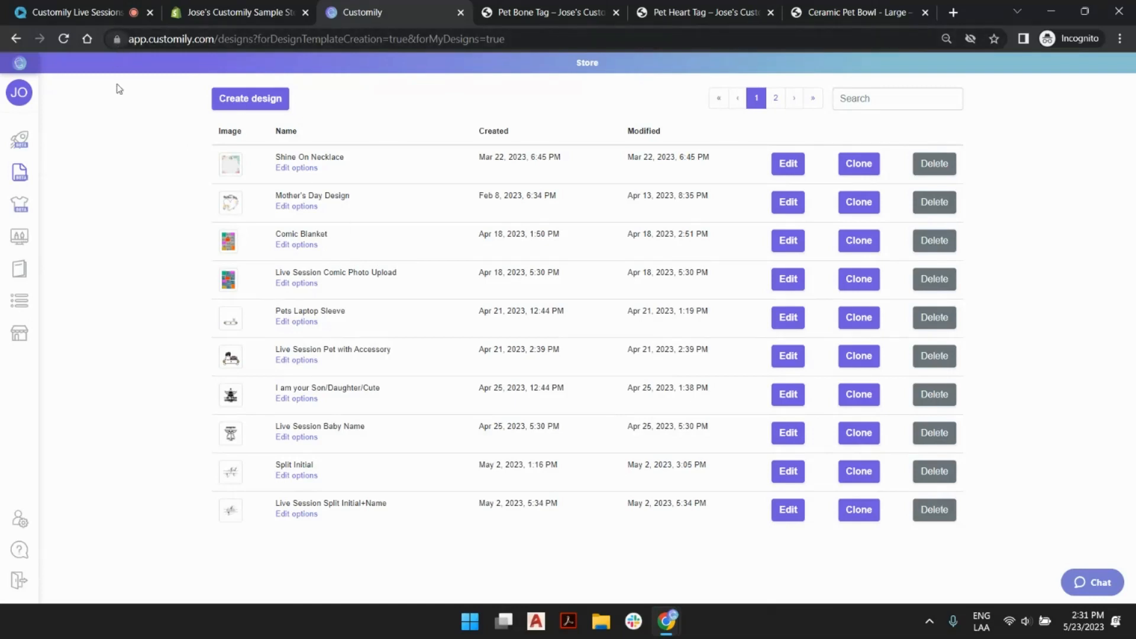
Start a new Printify product, search the catalog for "bow", and choose the Pet Bowl.
{"action": "left_click", "coordinate": [23, 141]}
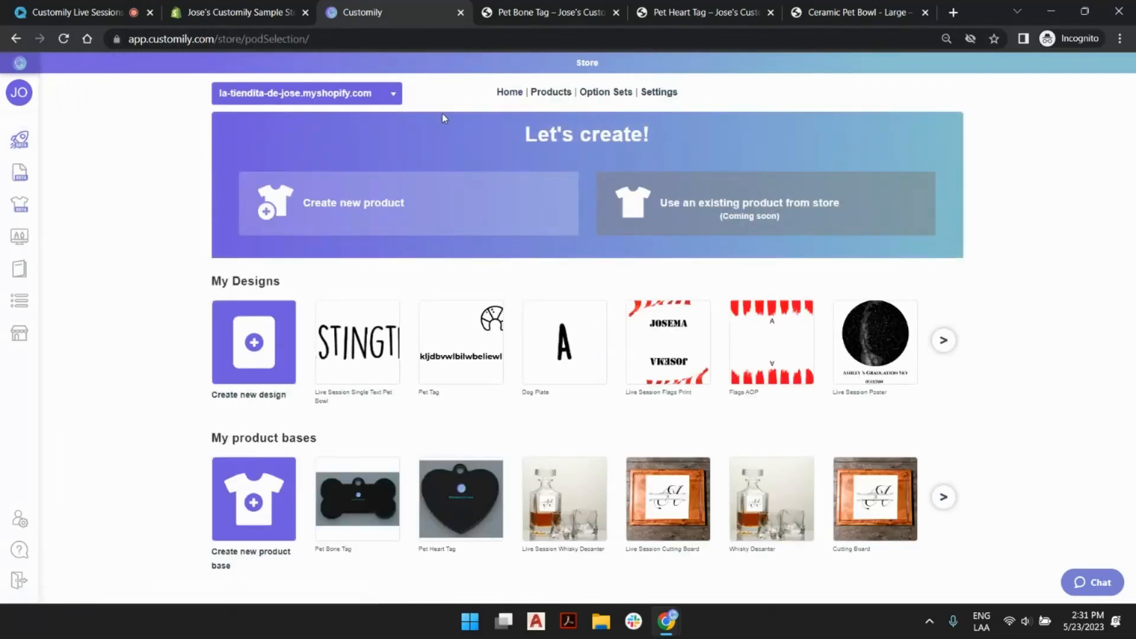
{"action": "left_click", "coordinate": [437, 198]}
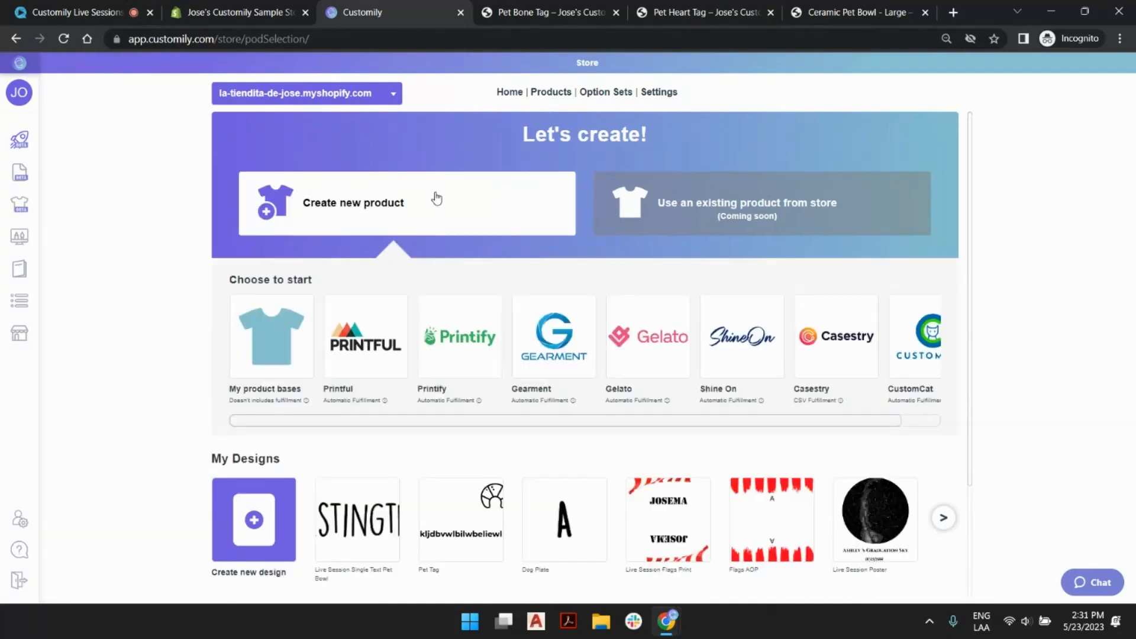
{"action": "left_click", "coordinate": [461, 348]}
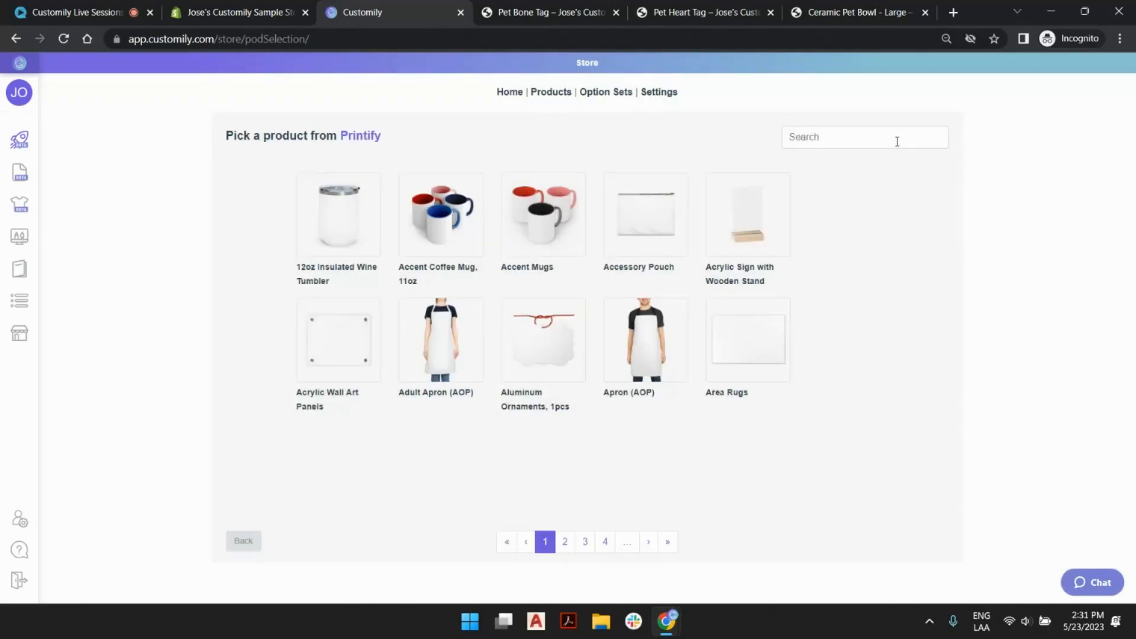
{"action": "left_click", "coordinate": [897, 142]}
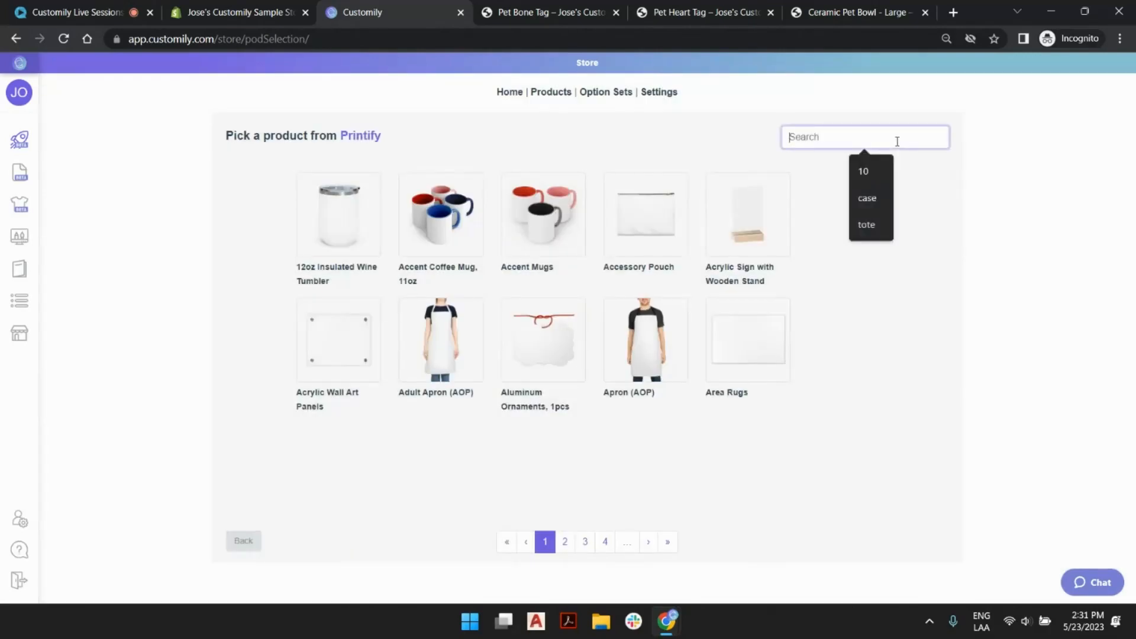
{"action": "type", "text": "bow"}
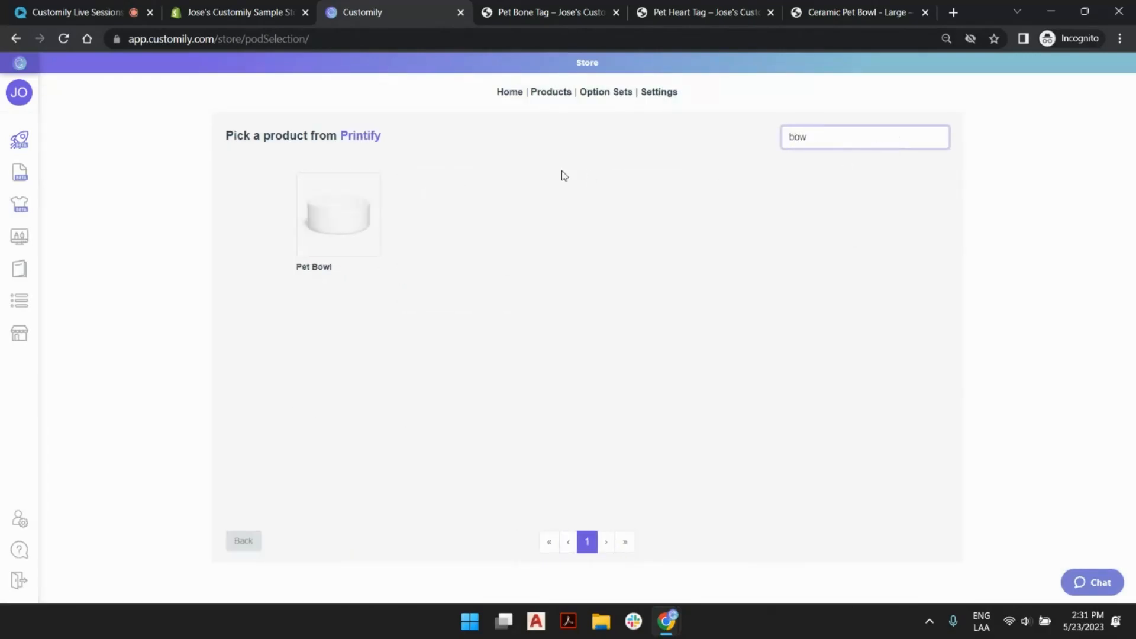
{"action": "left_click", "coordinate": [357, 207]}
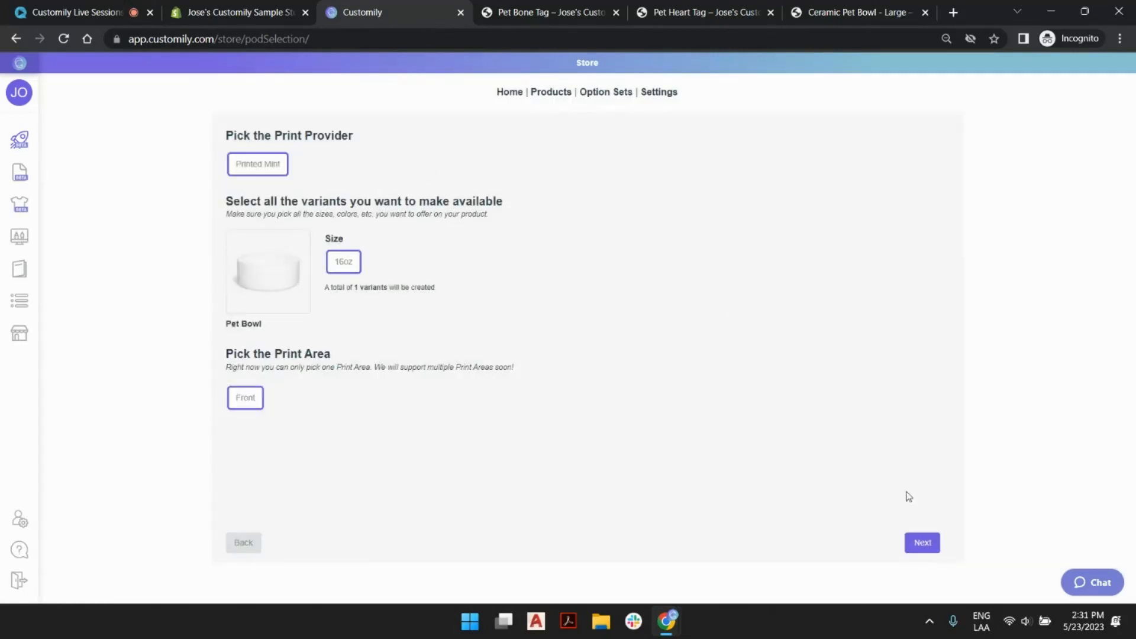
Accept the 16oz size and front print area, and apply the saved "Live Session Single Text Pet Bowl" design to the bowl.
{"action": "left_click", "coordinate": [922, 548]}
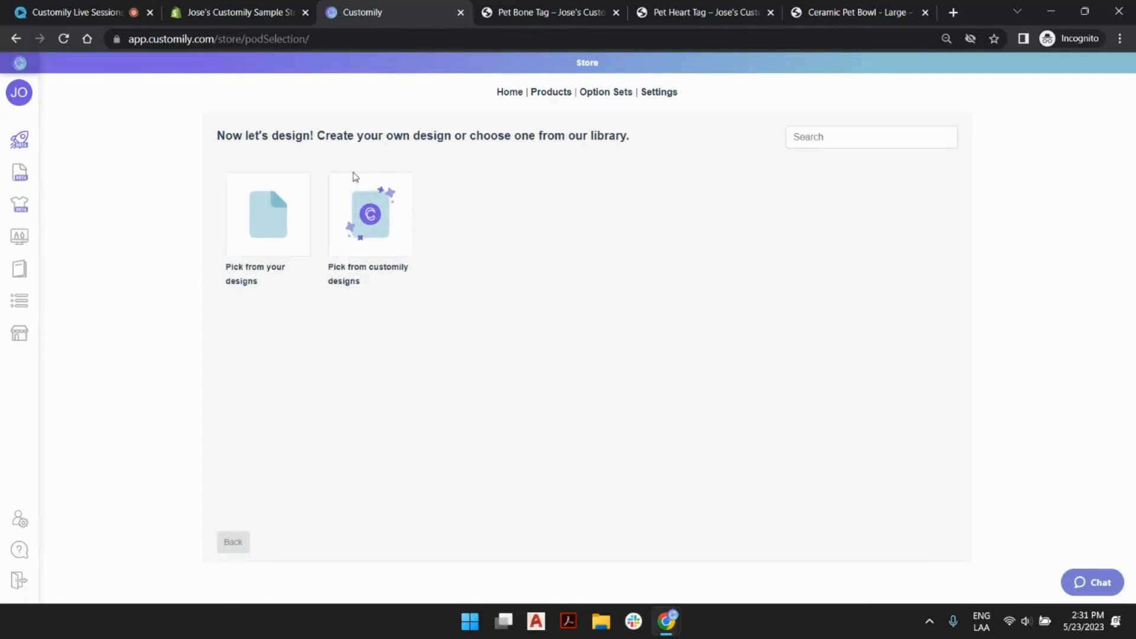
{"action": "left_click", "coordinate": [268, 212]}
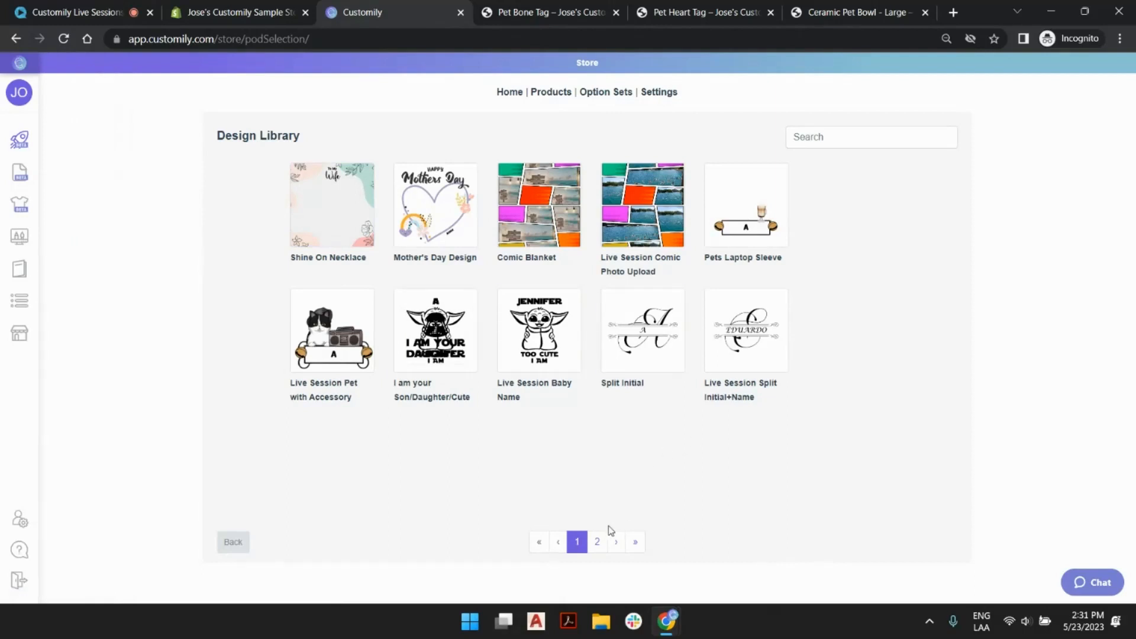
{"action": "left_click", "coordinate": [598, 542]}
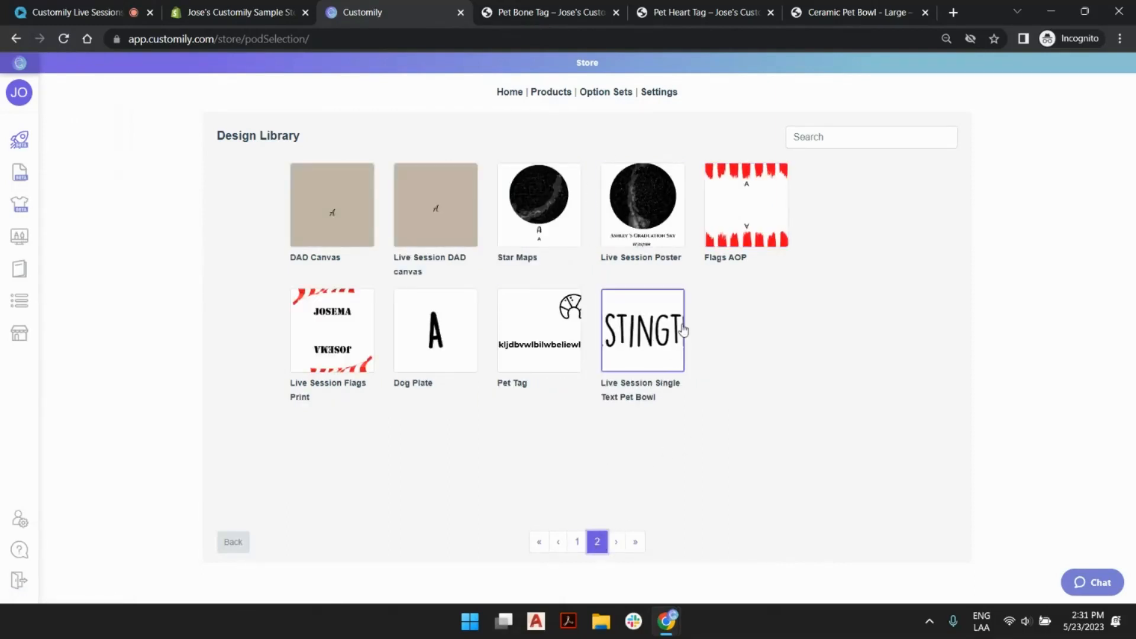
{"action": "left_click", "coordinate": [657, 336]}
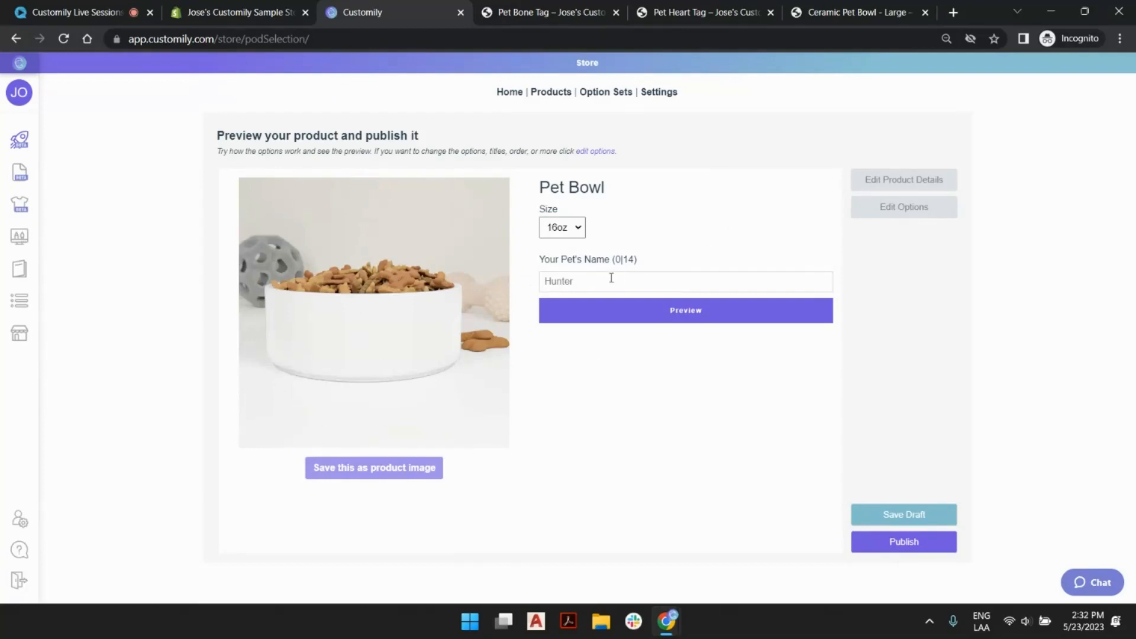
Preview the bowl with the pet's name "Charly" and save that preview as the product image.
{"action": "left_click", "coordinate": [574, 282]}
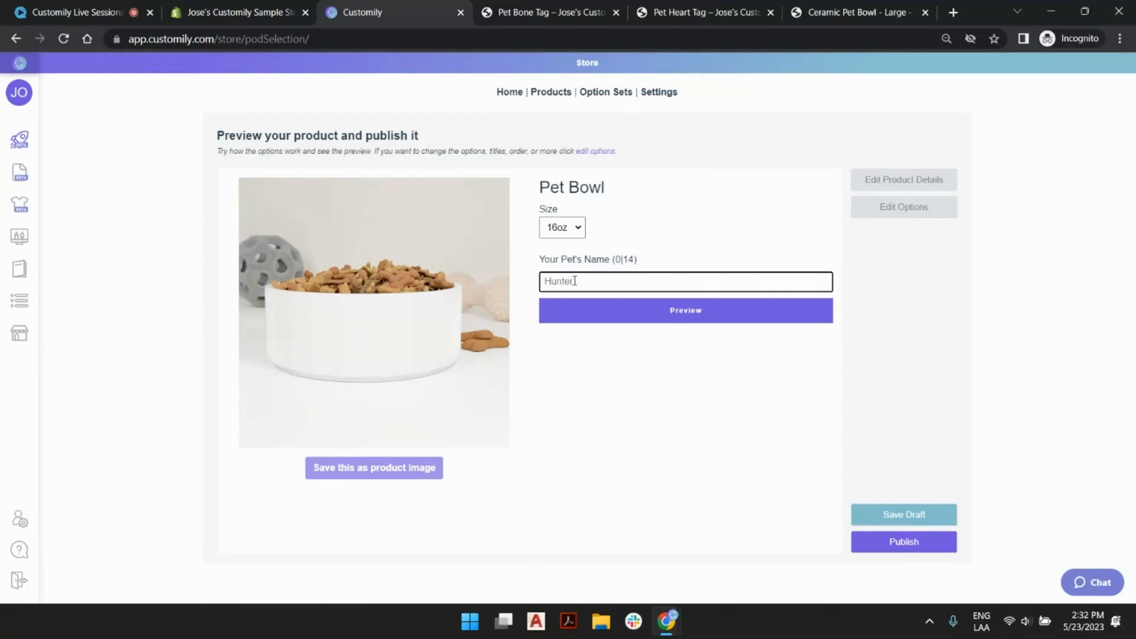
{"action": "type", "text": "Jos"}
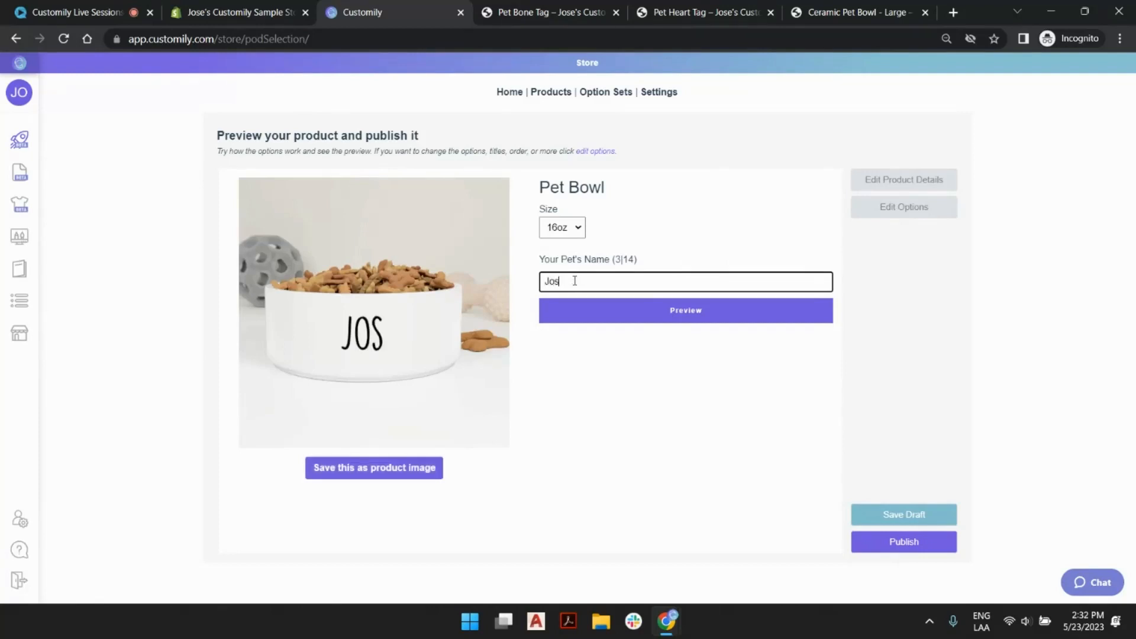
{"action": "type", "text": "ema"}
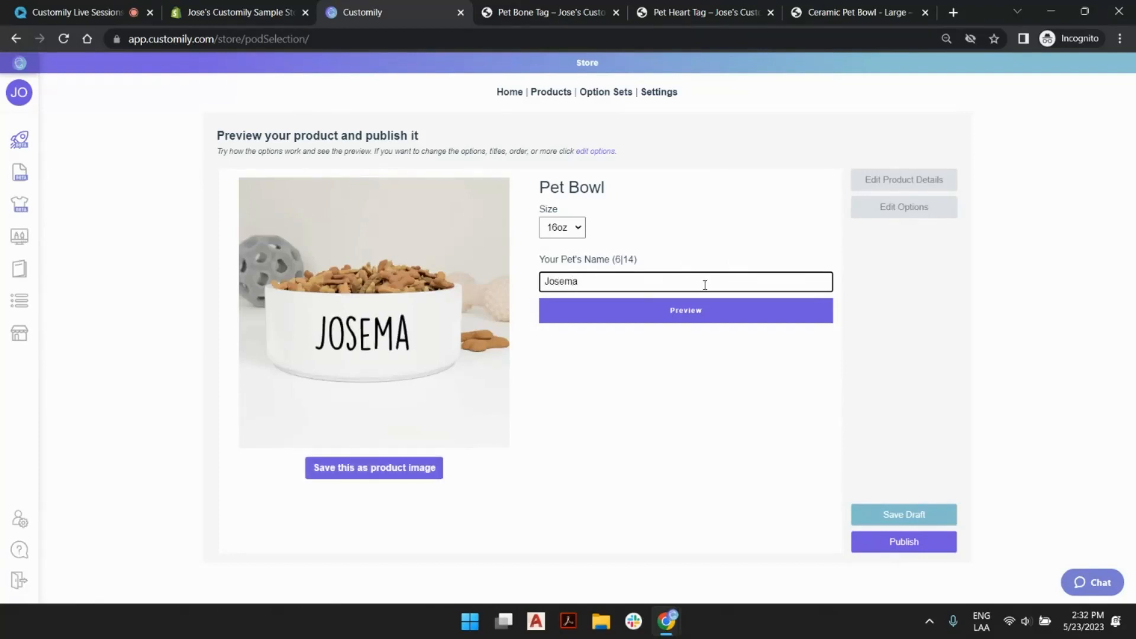
{"action": "key", "text": "ctrl+a"}
{"action": "type", "text": "Charly"}
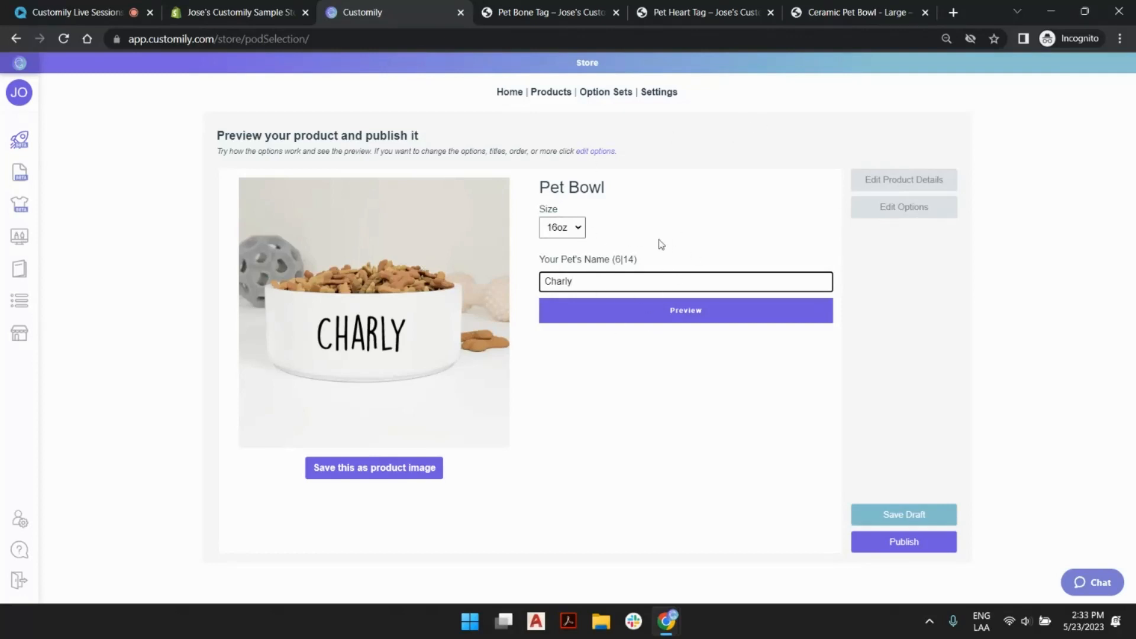
{"action": "left_click", "coordinate": [661, 314]}
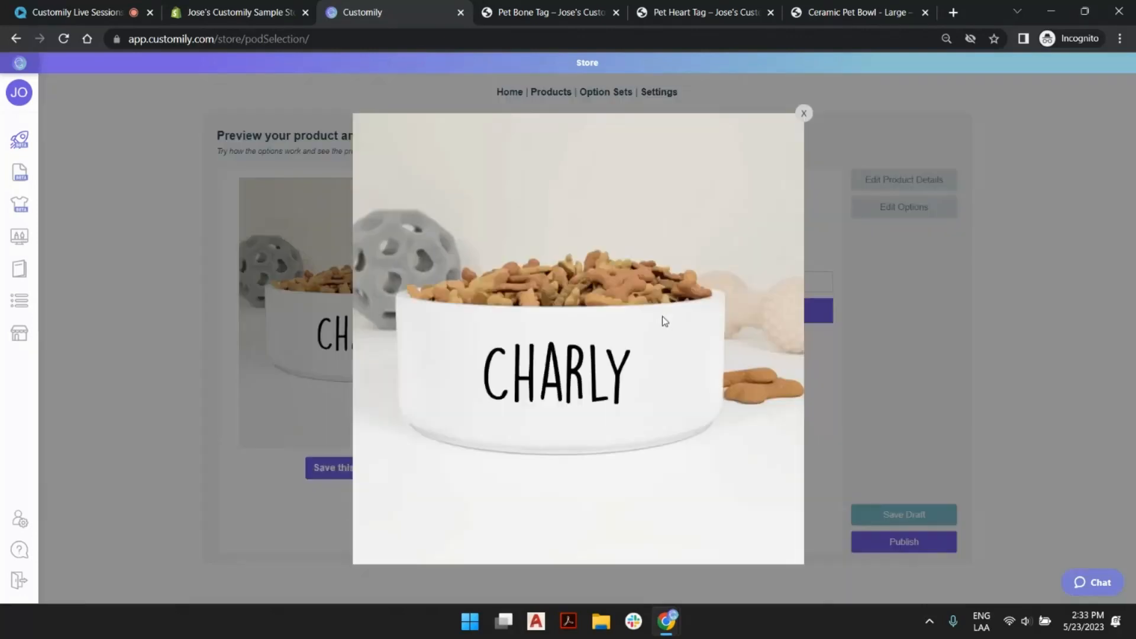
{"action": "left_click", "coordinate": [805, 113]}
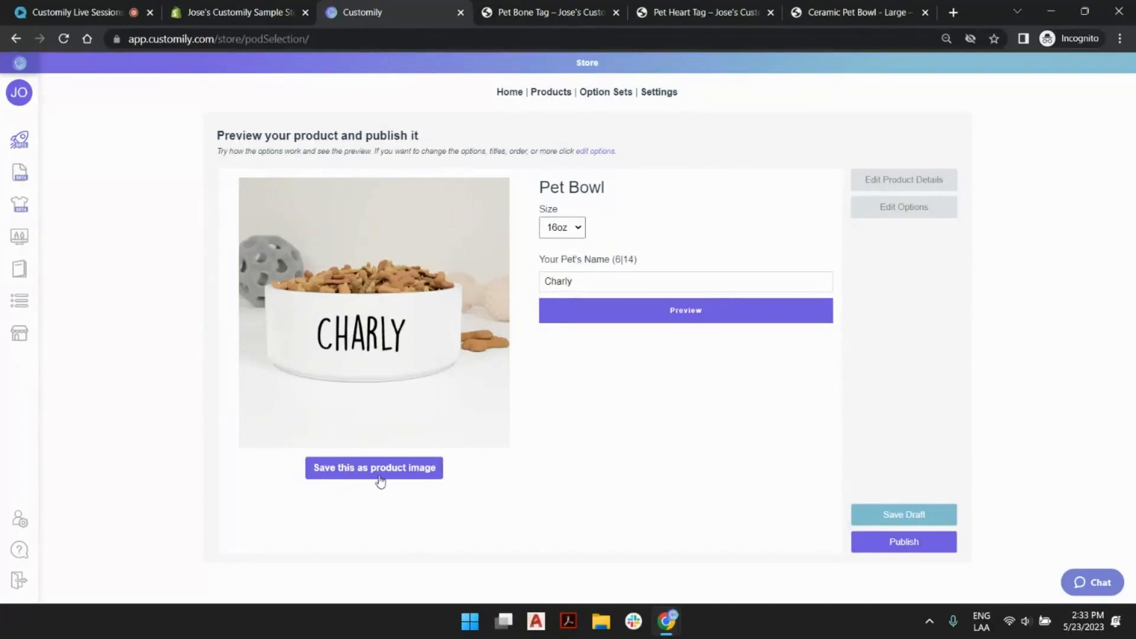
{"action": "left_click", "coordinate": [343, 473]}
Title the product "Single Text Custom Pet Bowl", set its price to 15, and save the product details.
{"action": "left_click_drag", "start_coordinate": [565, 190], "coordinate": [630, 191]}
{"action": "left_click", "coordinate": [631, 191]}
{"action": "left_click", "coordinate": [918, 187]}
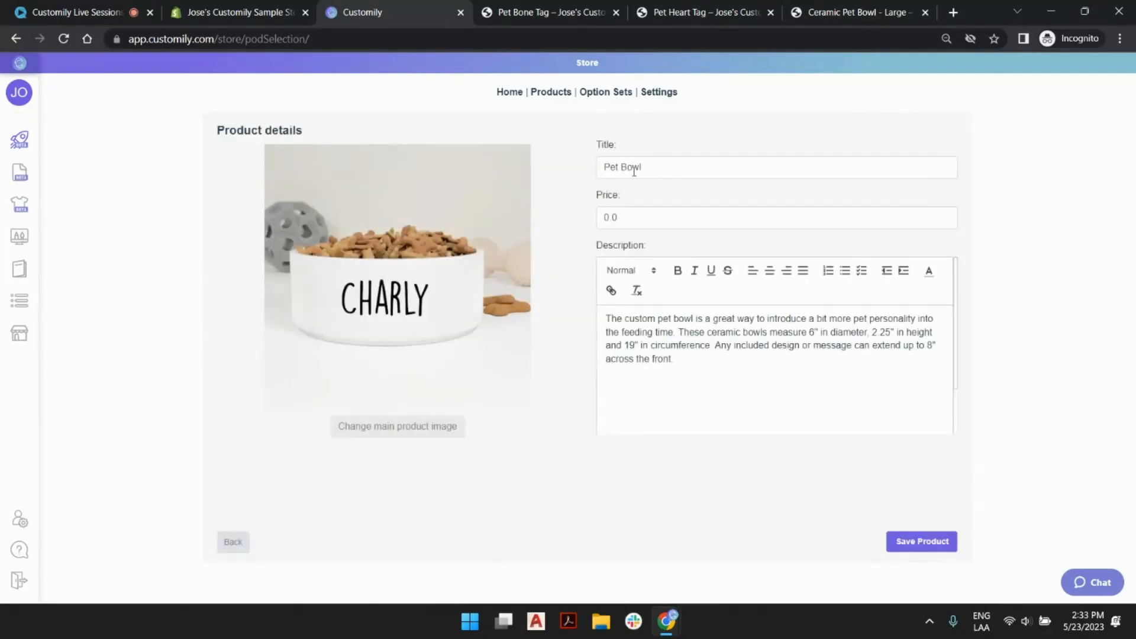
{"action": "left_click", "coordinate": [605, 167]}
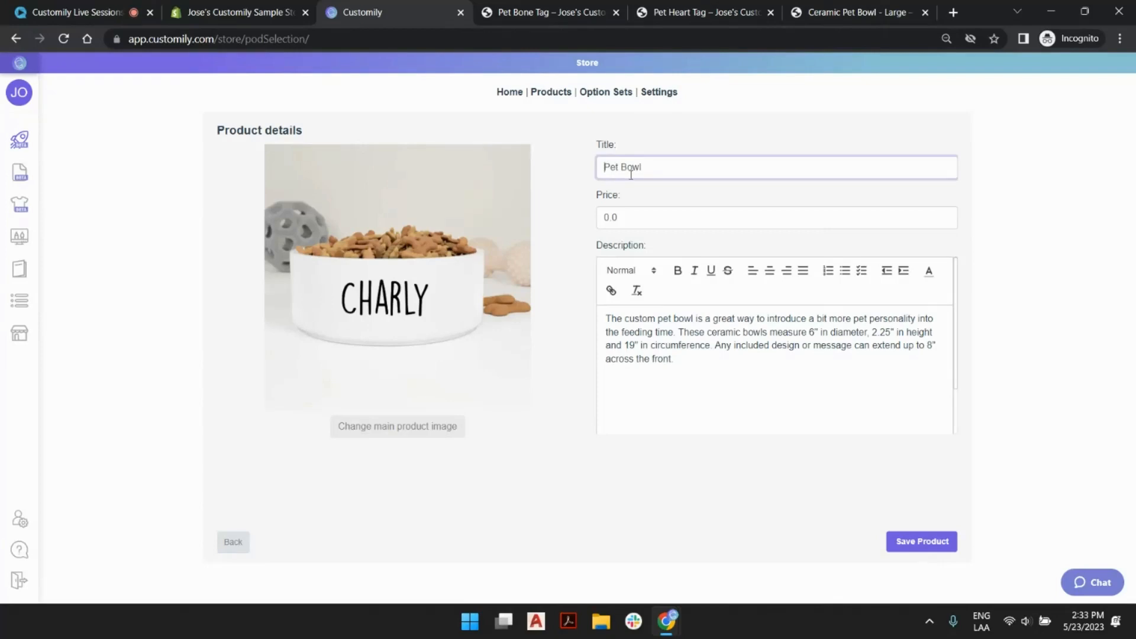
{"action": "type", "text": "Single Text Custom"}
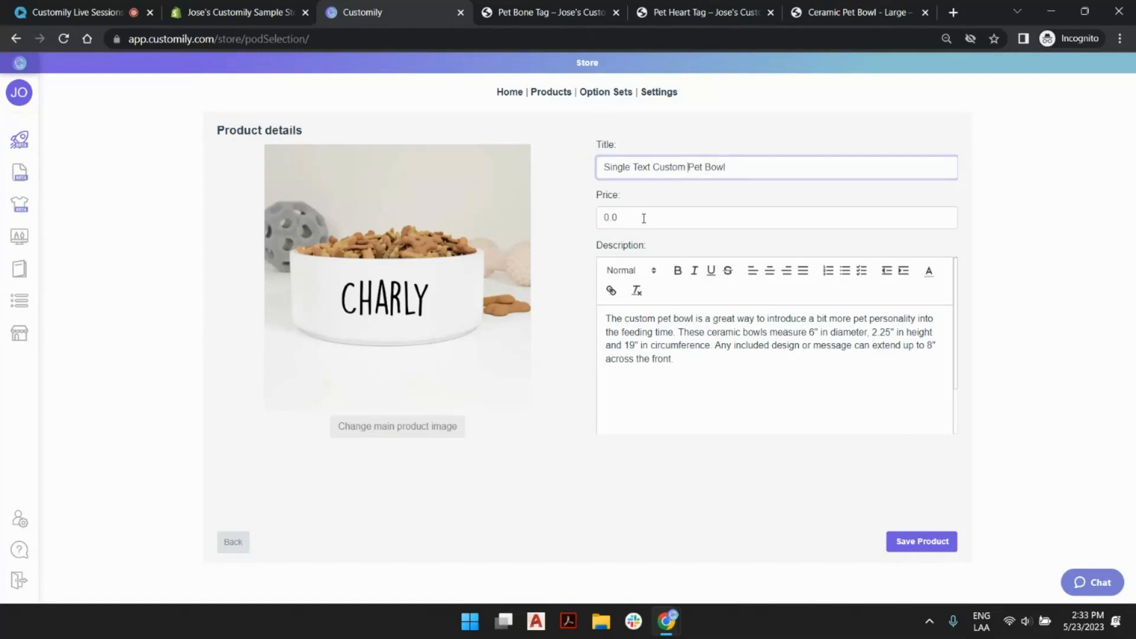
{"action": "key", "text": "Tab"}
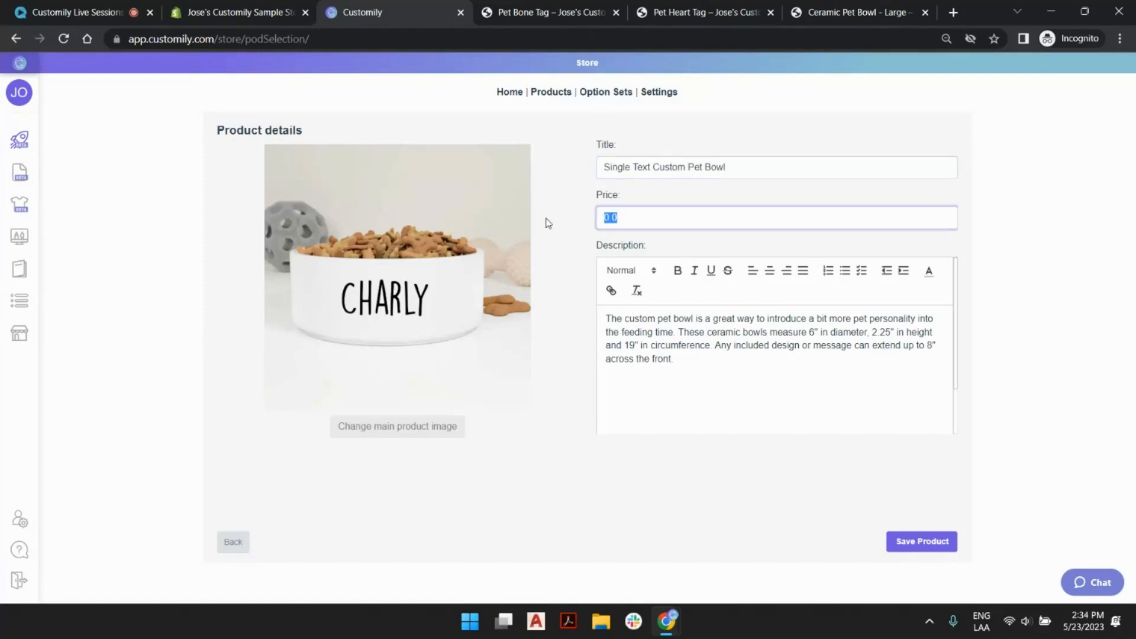
{"action": "type", "text": "15"}
{"action": "left_click", "coordinate": [757, 345]}
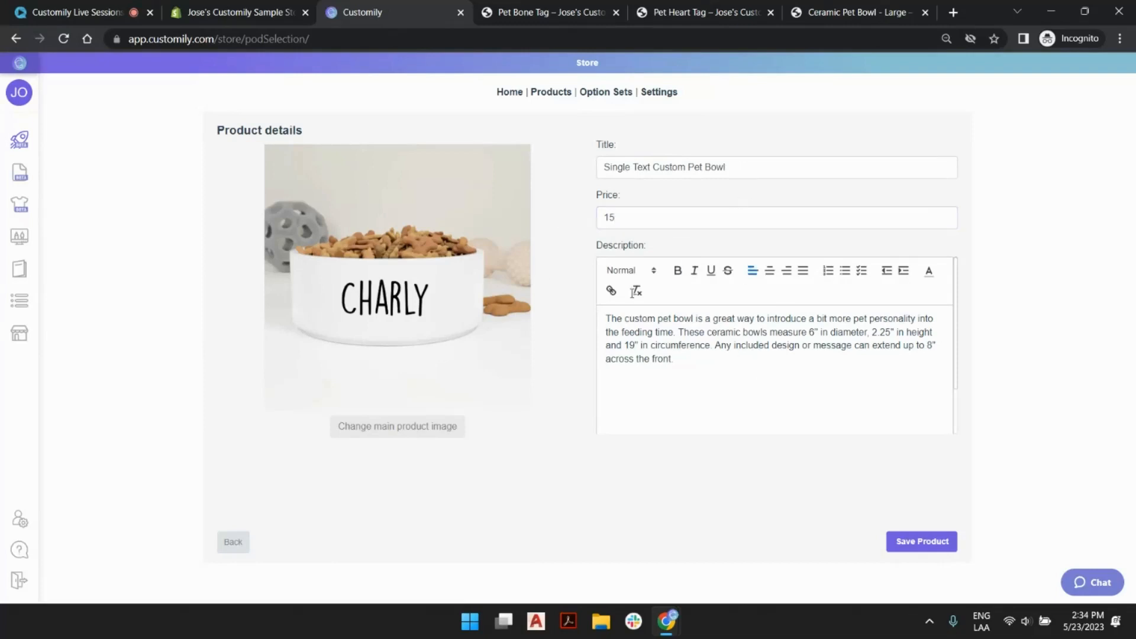
{"action": "left_click", "coordinate": [931, 544]}
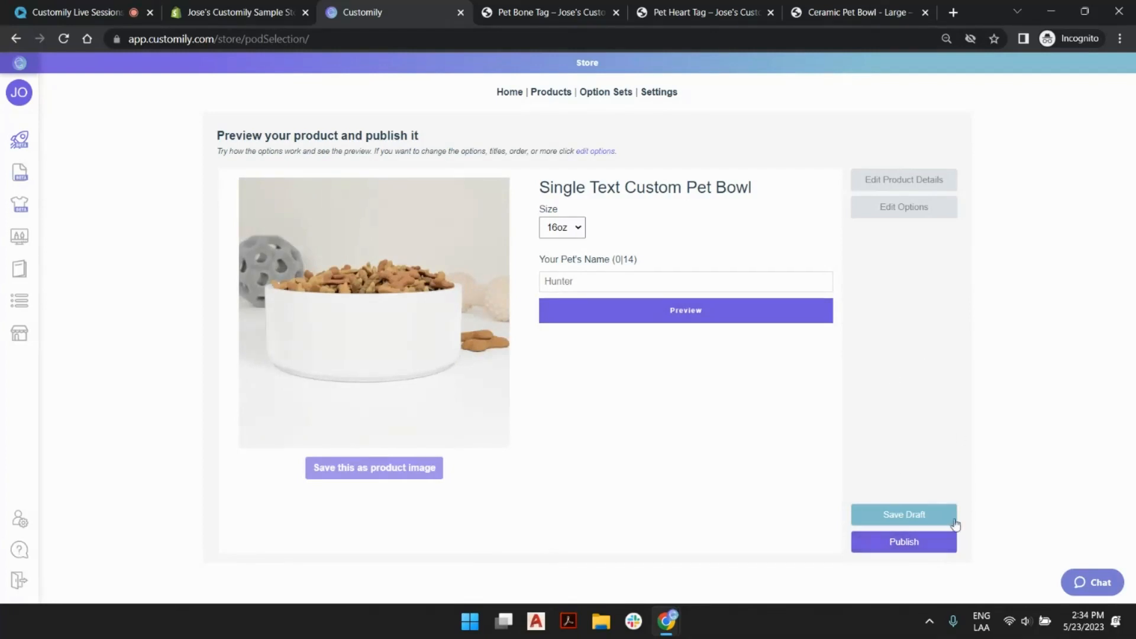
Publish the bowl to the Shopify store and review the title, price and personalization field on its product page.
{"action": "left_click", "coordinate": [919, 542]}
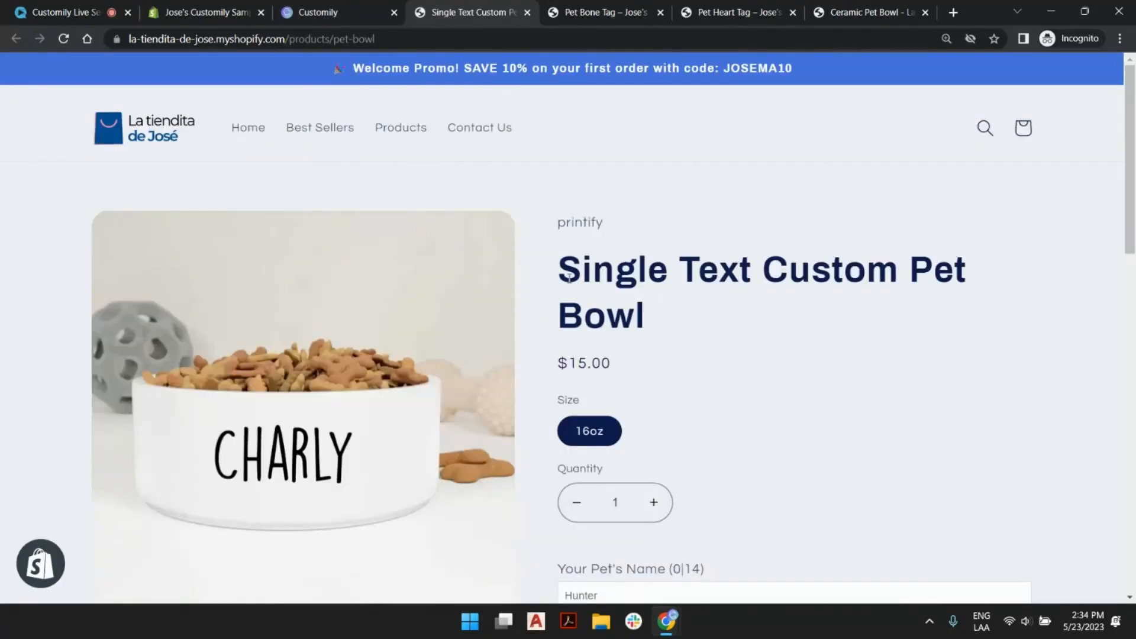
{"action": "triple_click", "coordinate": [595, 319]}
{"action": "left_click", "coordinate": [601, 377]}
{"action": "left_click_drag", "start_coordinate": [577, 364], "coordinate": [617, 362]}
{"action": "left_click", "coordinate": [663, 383]}
{"action": "scroll", "coordinate": [699, 403], "scroll_direction": "down", "scroll_amount": 3}
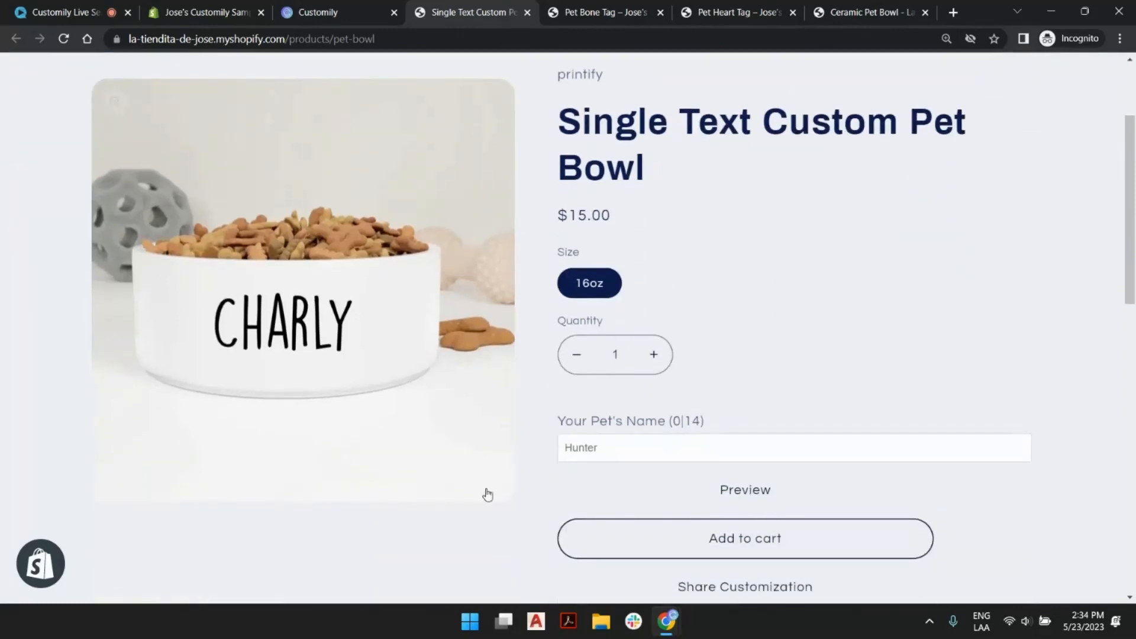
{"action": "scroll", "coordinate": [815, 296], "scroll_direction": "down", "scroll_amount": 1}
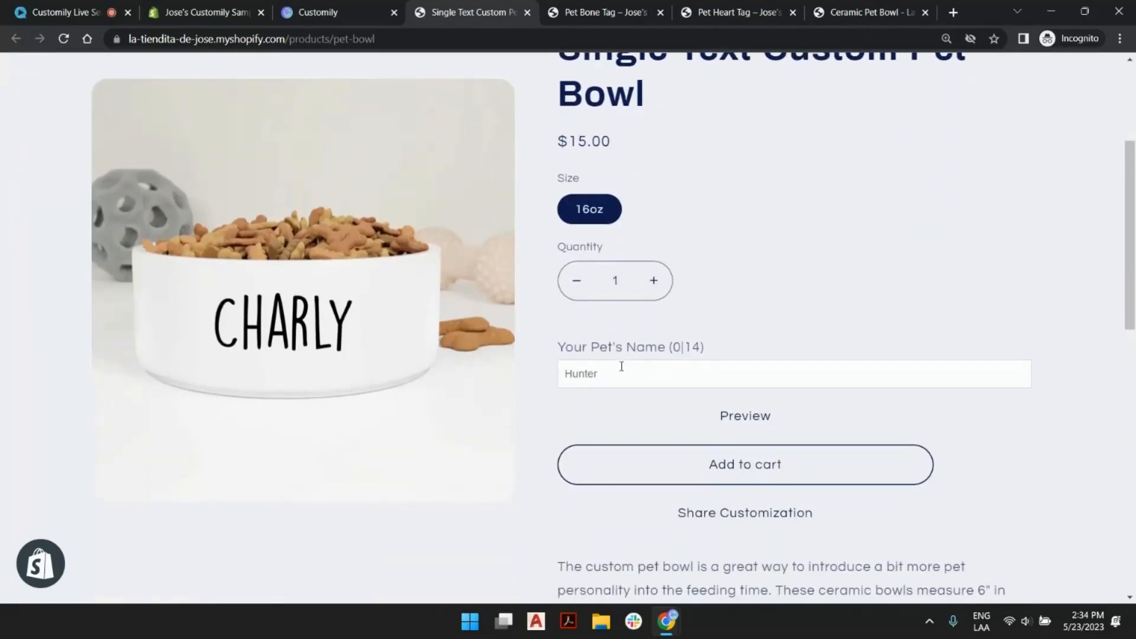
Test the published bowl's name field with "hunter", "hunter boy" and "hunter boy jrs", shorten the text, and return to Customily.
{"action": "left_click", "coordinate": [666, 370]}
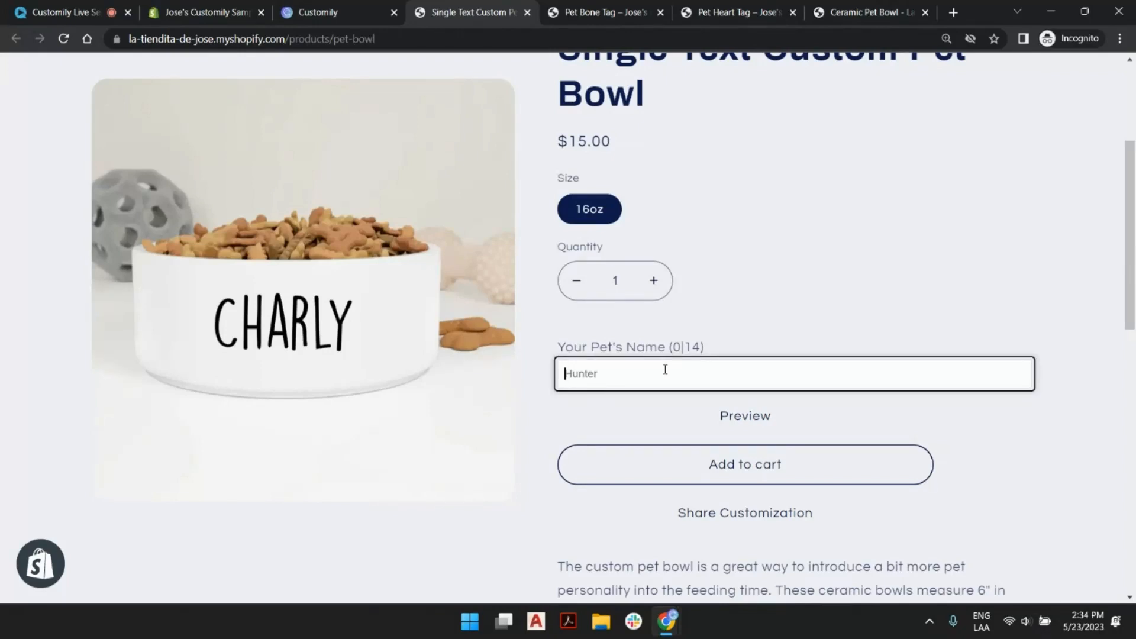
{"action": "type", "text": "hunter"}
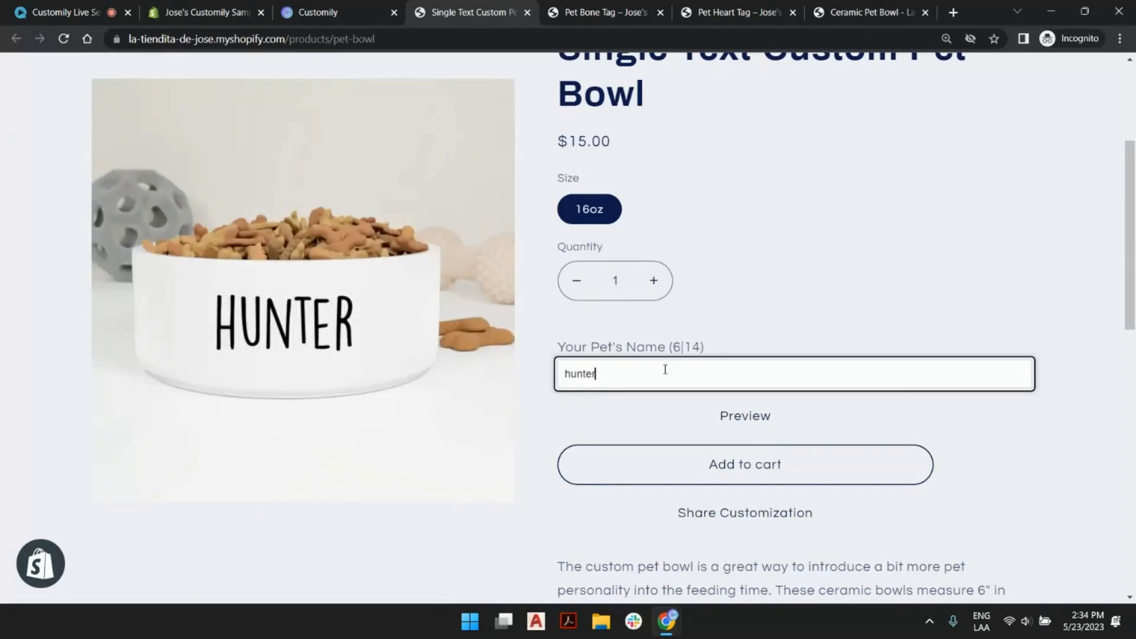
{"action": "type", "text": "boy"}
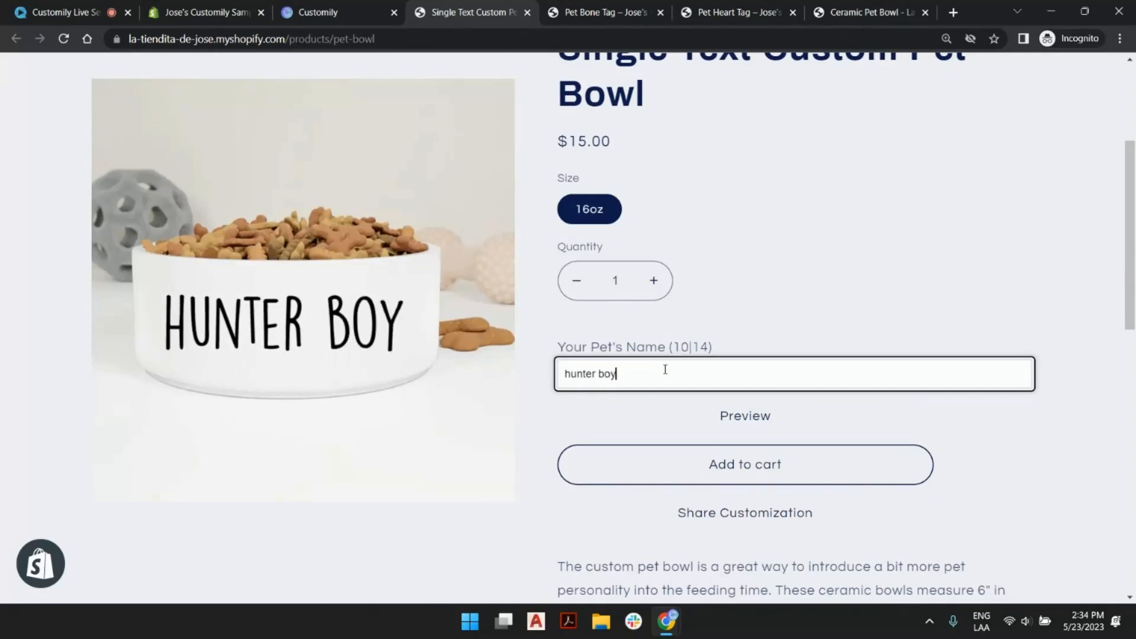
{"action": "type", "text": " jrs"}
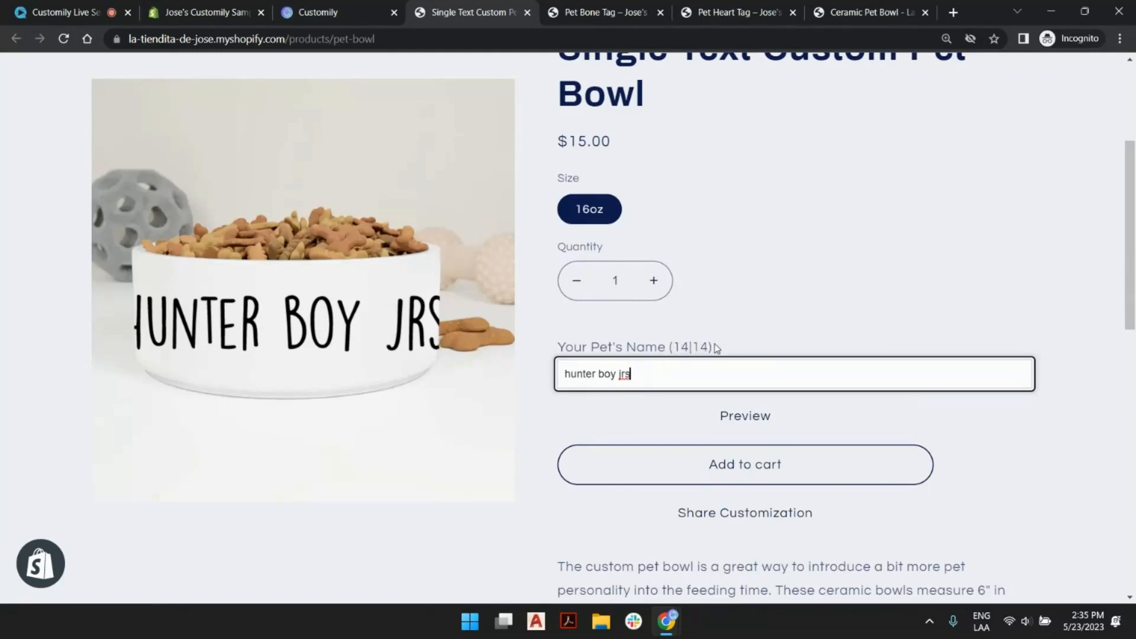
{"action": "key", "text": "BackSpace"}
{"action": "key", "text": "BackSpace"}
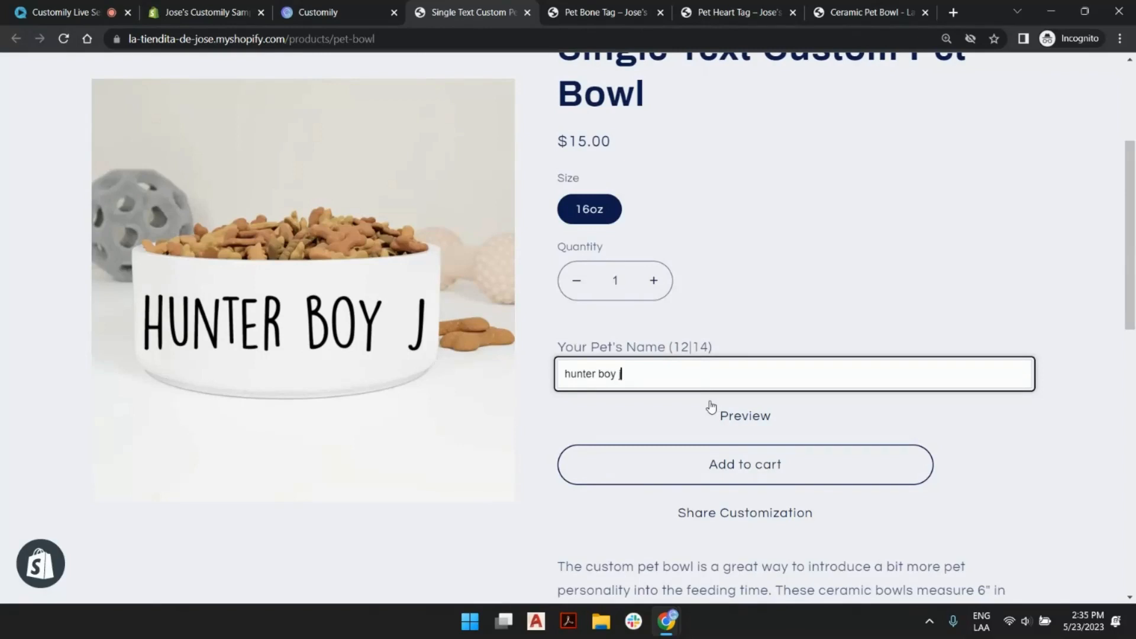
{"action": "key", "text": "BackSpace"}
{"action": "key", "text": "BackSpace"}
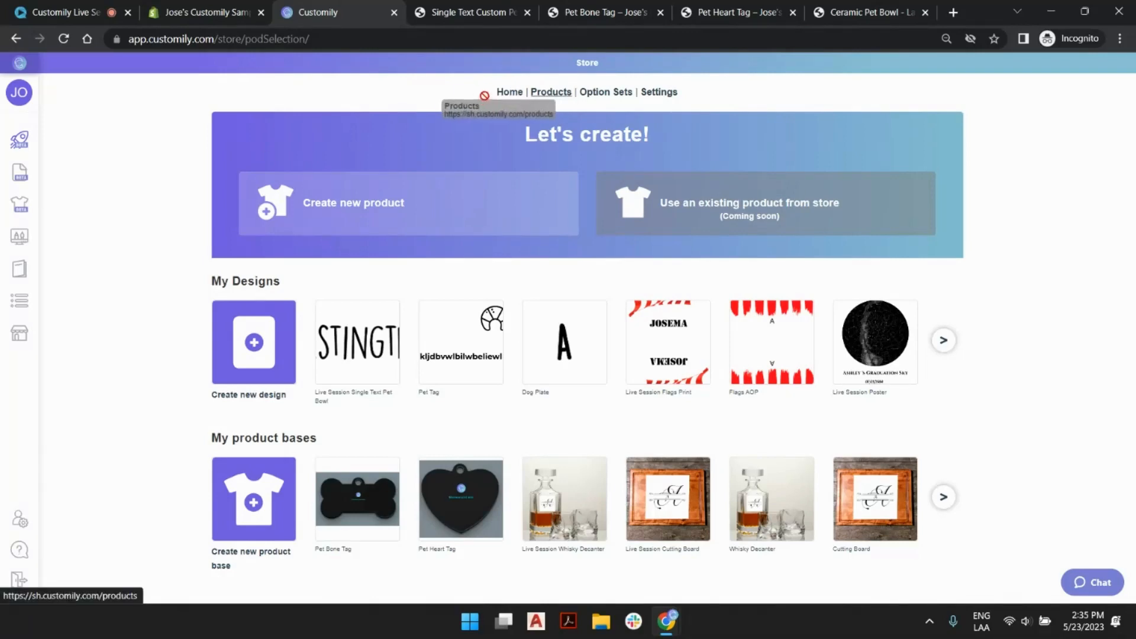
{"action": "mouse_move", "coordinate": [57, 341]}
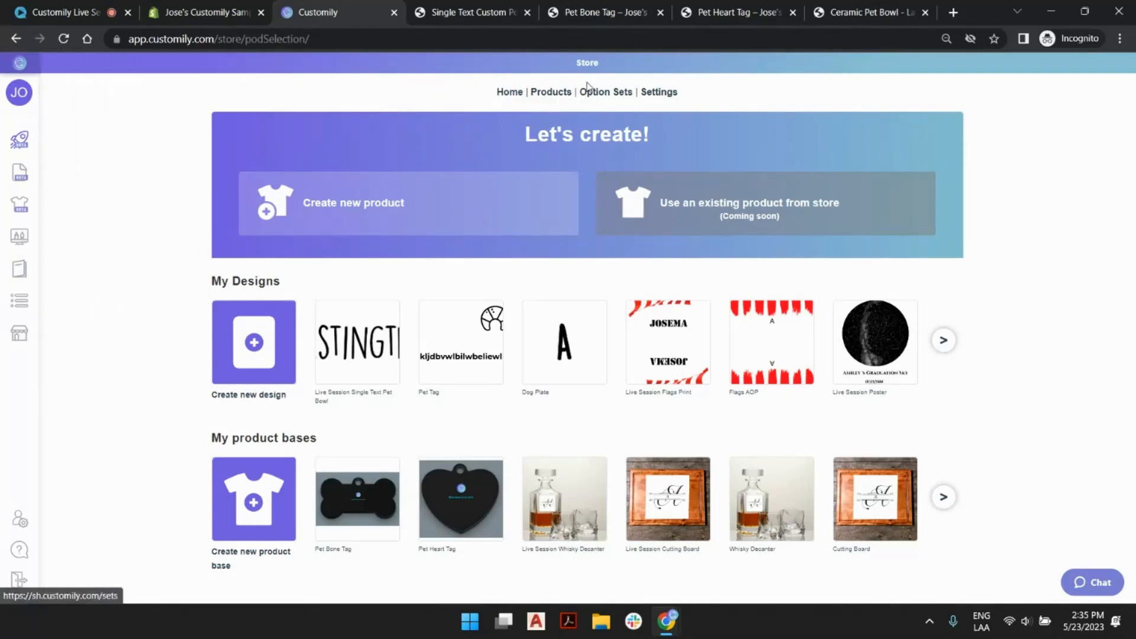
Search the store's product list for "bowl" and sync the products to refresh it.
{"action": "left_click", "coordinate": [547, 92]}
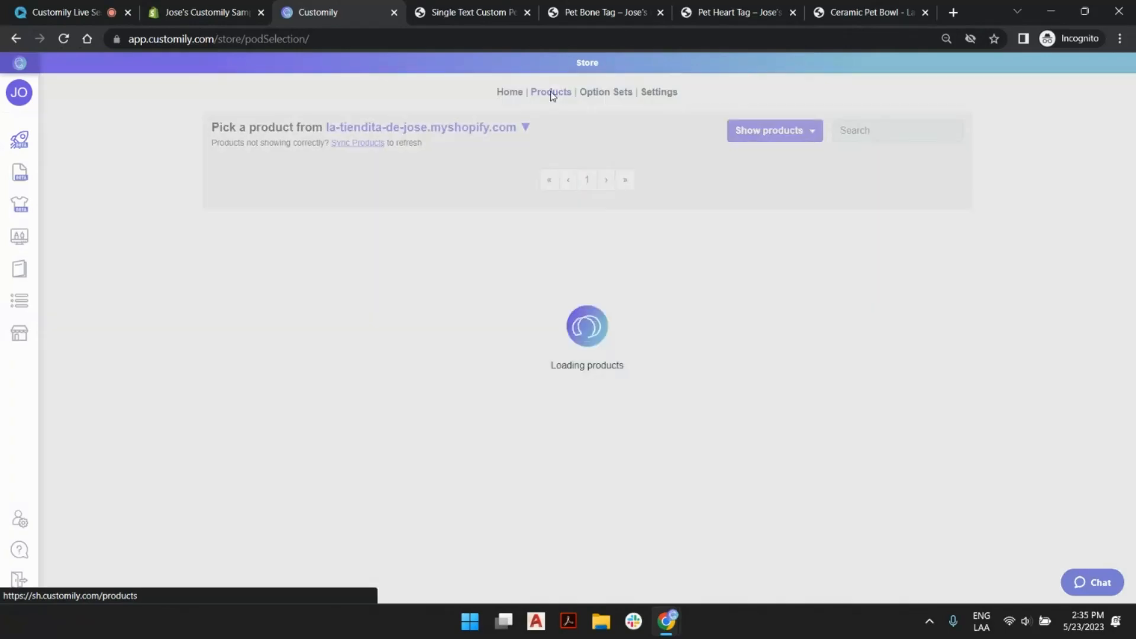
{"action": "double_click", "coordinate": [597, 62]}
{"action": "left_click", "coordinate": [597, 63]}
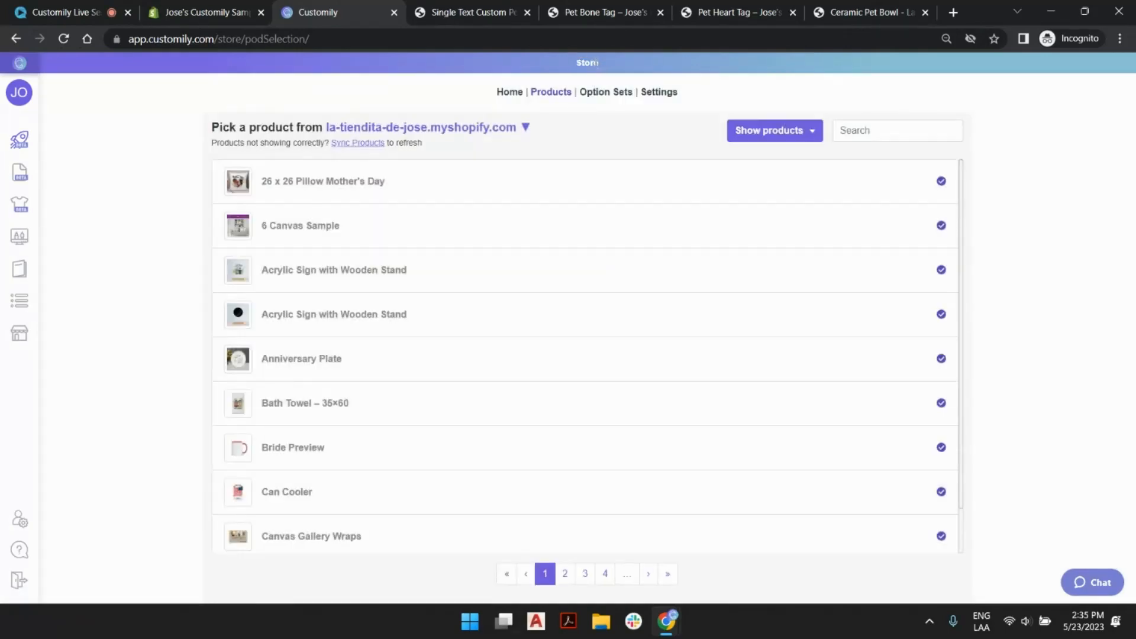
{"action": "left_click", "coordinate": [886, 130]}
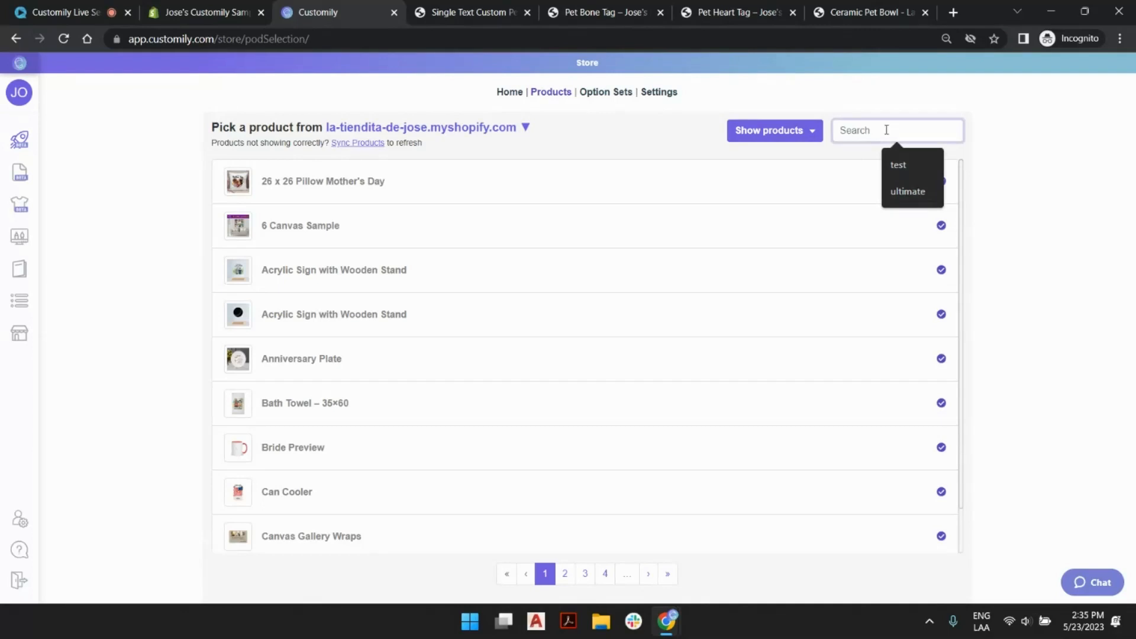
{"action": "type", "text": "towl"}
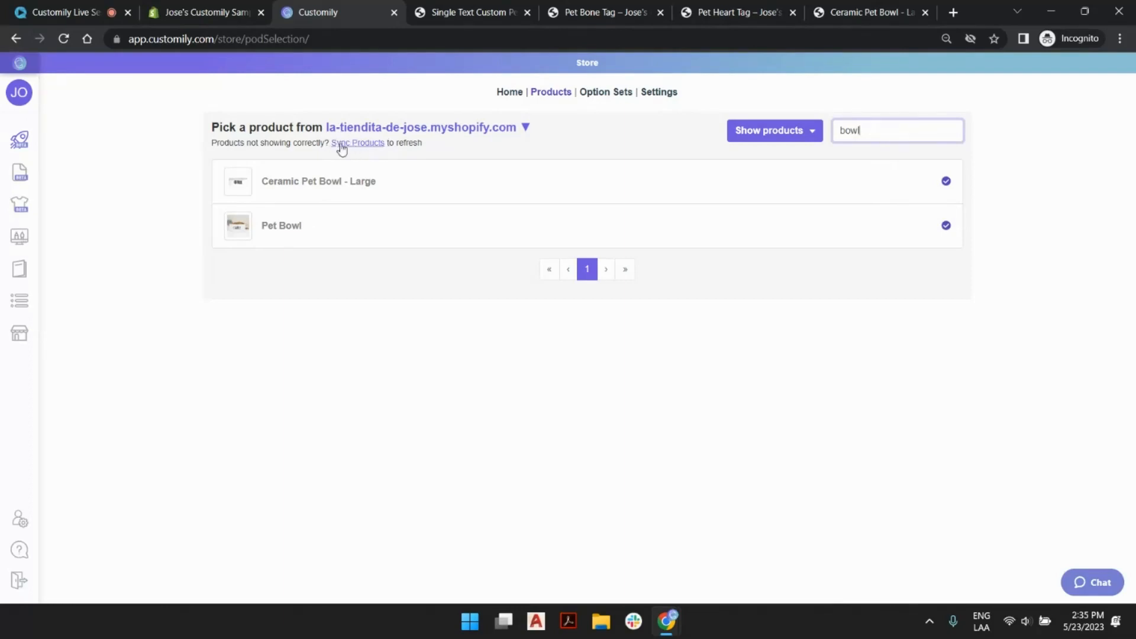
{"action": "left_click", "coordinate": [360, 148]}
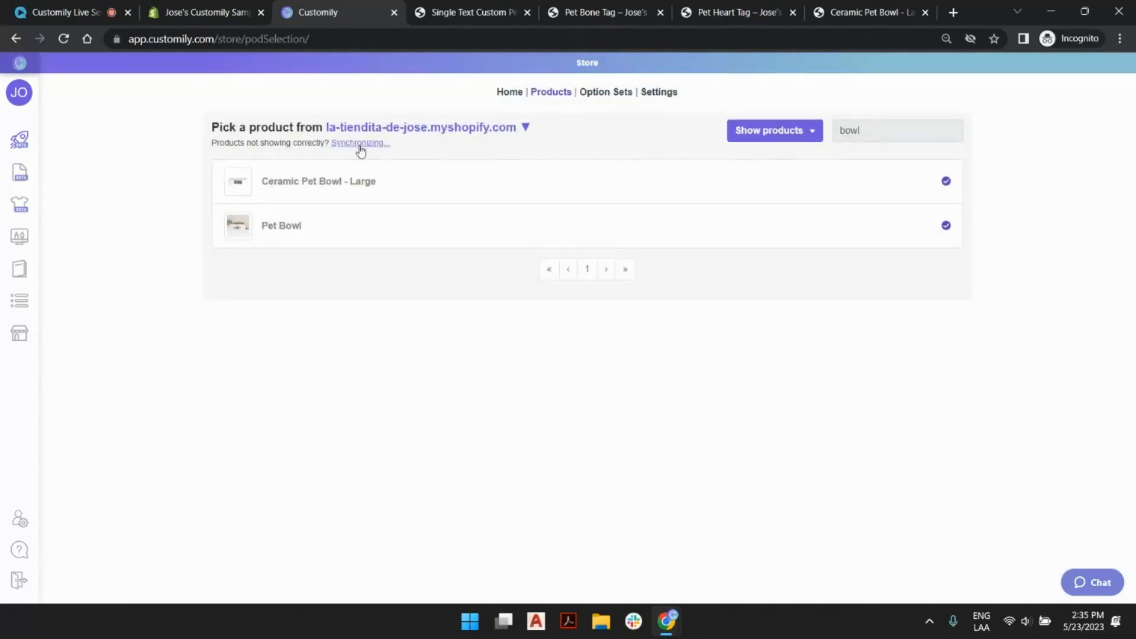
Open the product Single Text Custom Pet Bowl and review its assigned template and option set.
{"action": "left_click", "coordinate": [326, 234]}
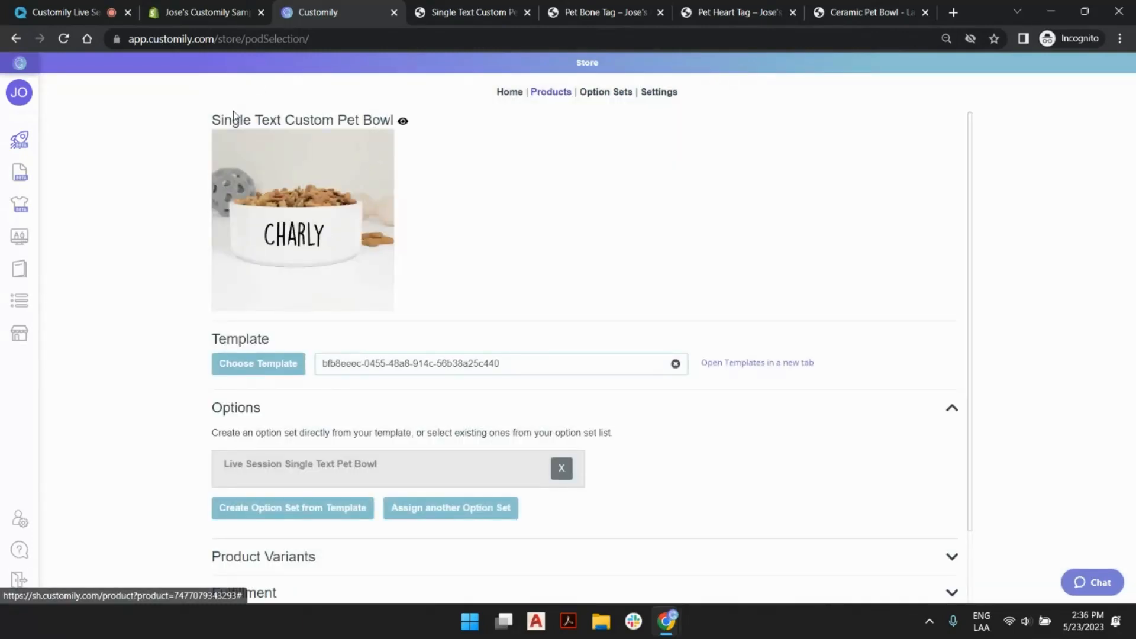
{"action": "scroll", "coordinate": [373, 253], "scroll_direction": "down", "scroll_amount": 2}
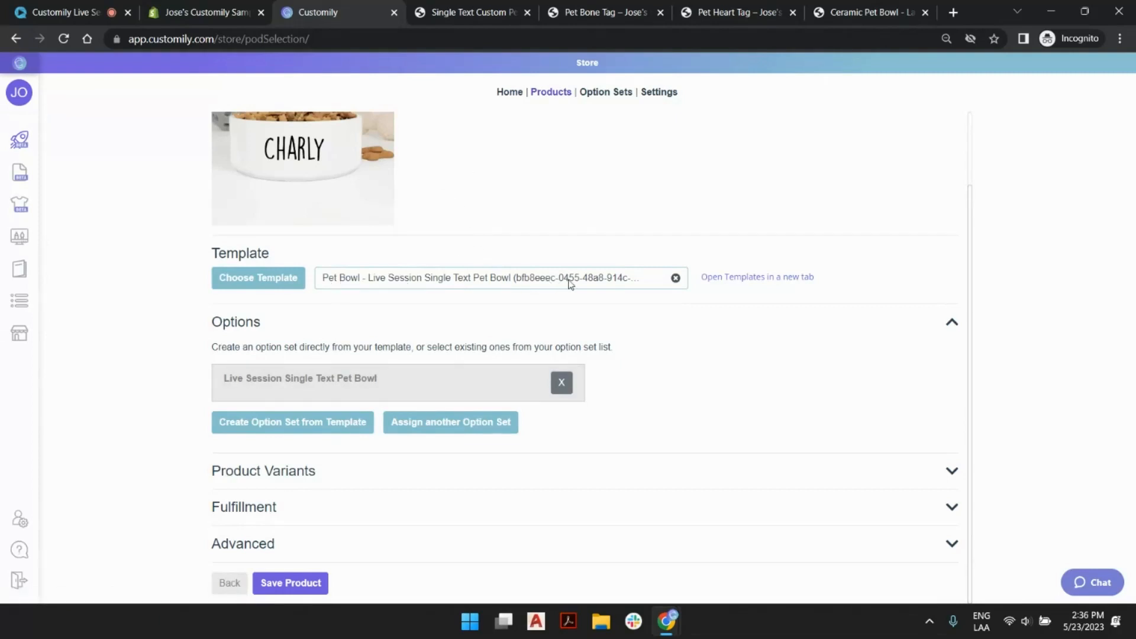
{"action": "scroll", "coordinate": [462, 231], "scroll_direction": "up", "scroll_amount": 1}
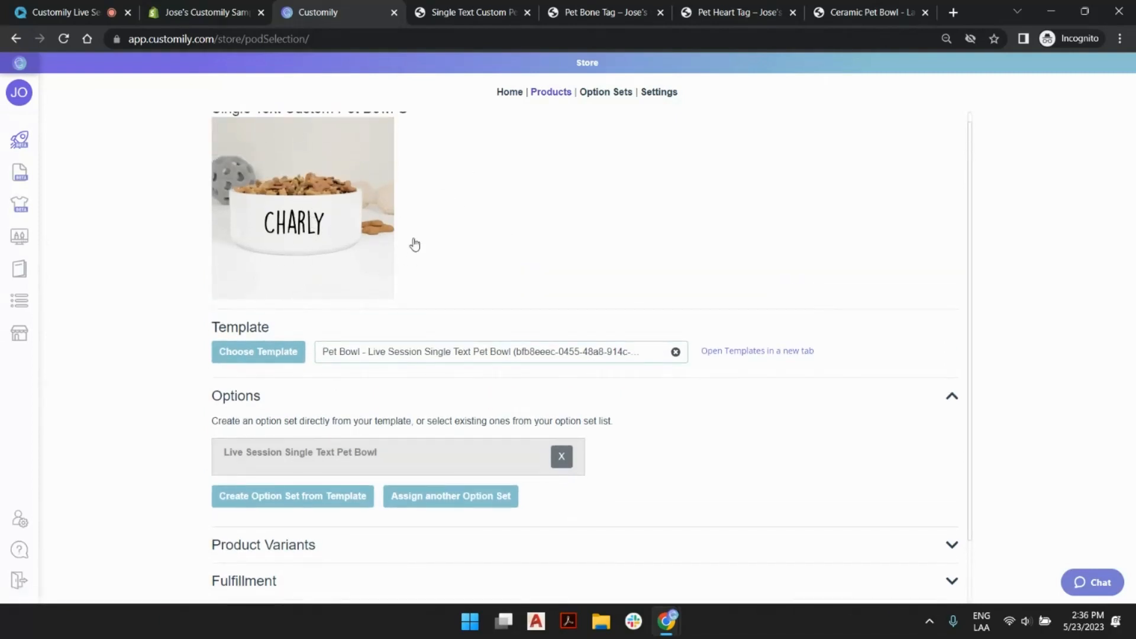
{"action": "scroll", "coordinate": [482, 223], "scroll_direction": "down", "scroll_amount": 1}
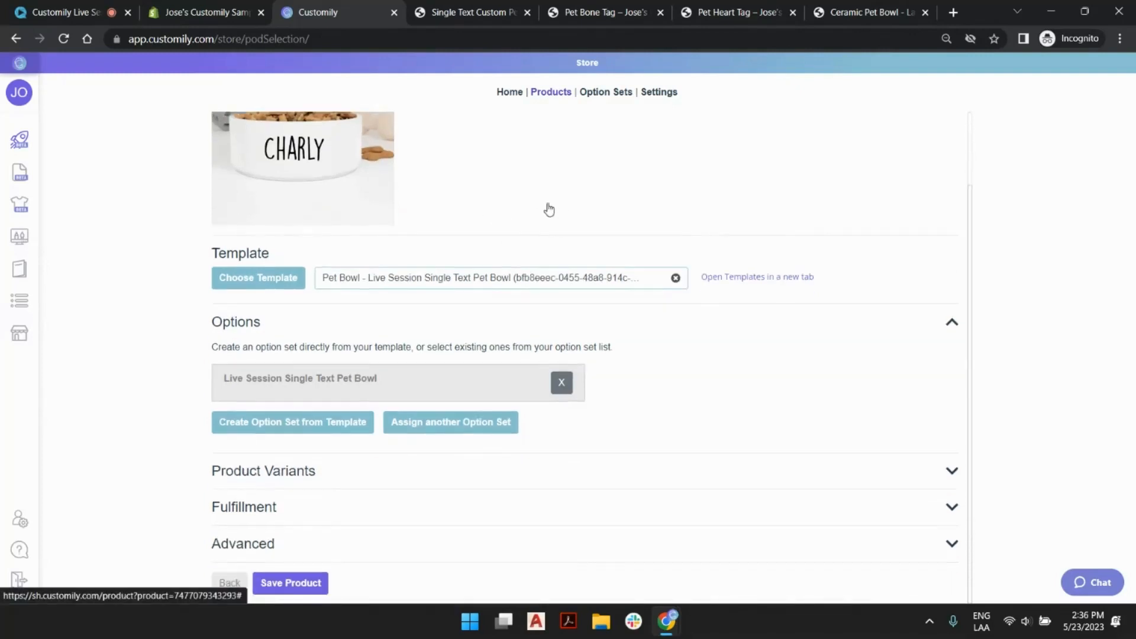
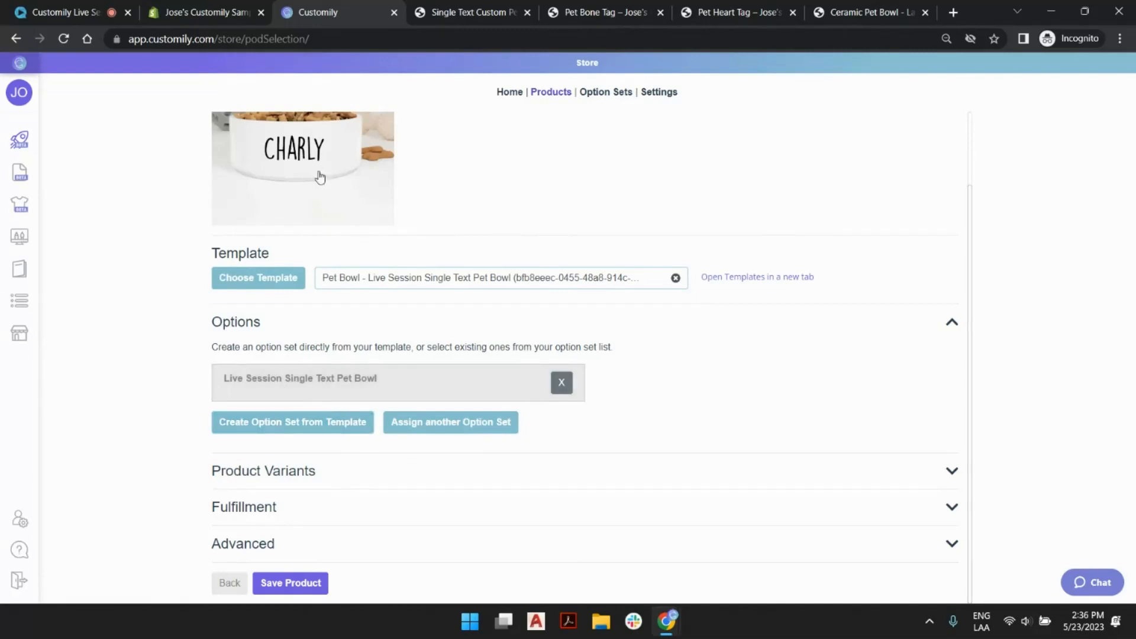
In the option set Live Session Single Text Pet Bowl, set the maximum length of Your Pet's Name to 10 and save the set.
{"action": "left_click", "coordinate": [329, 383]}
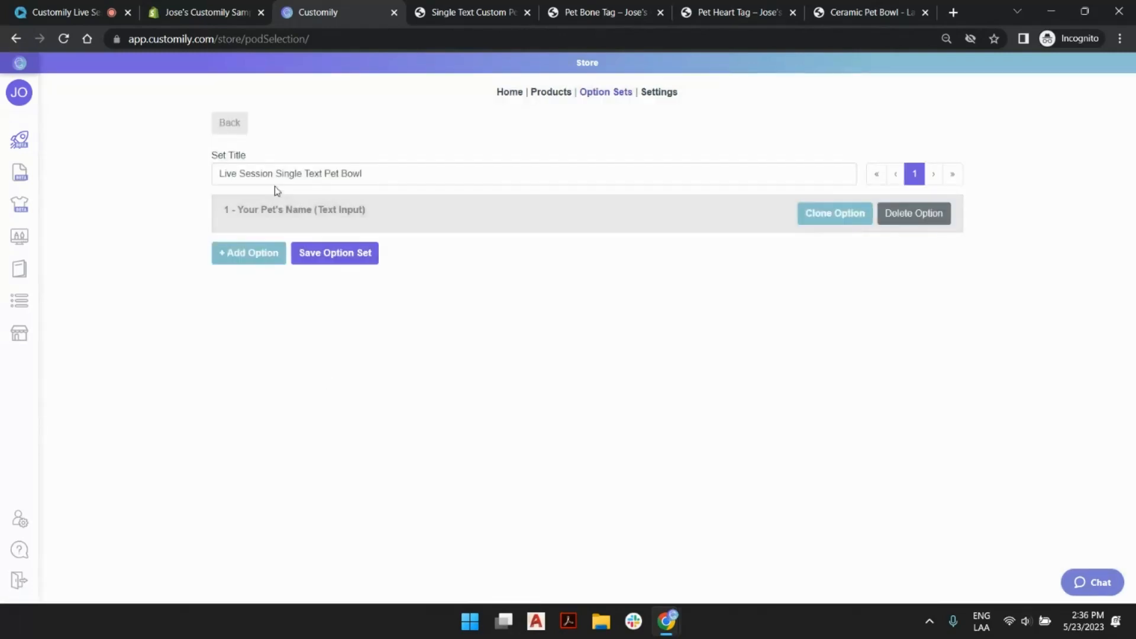
{"action": "left_click", "coordinate": [306, 213]}
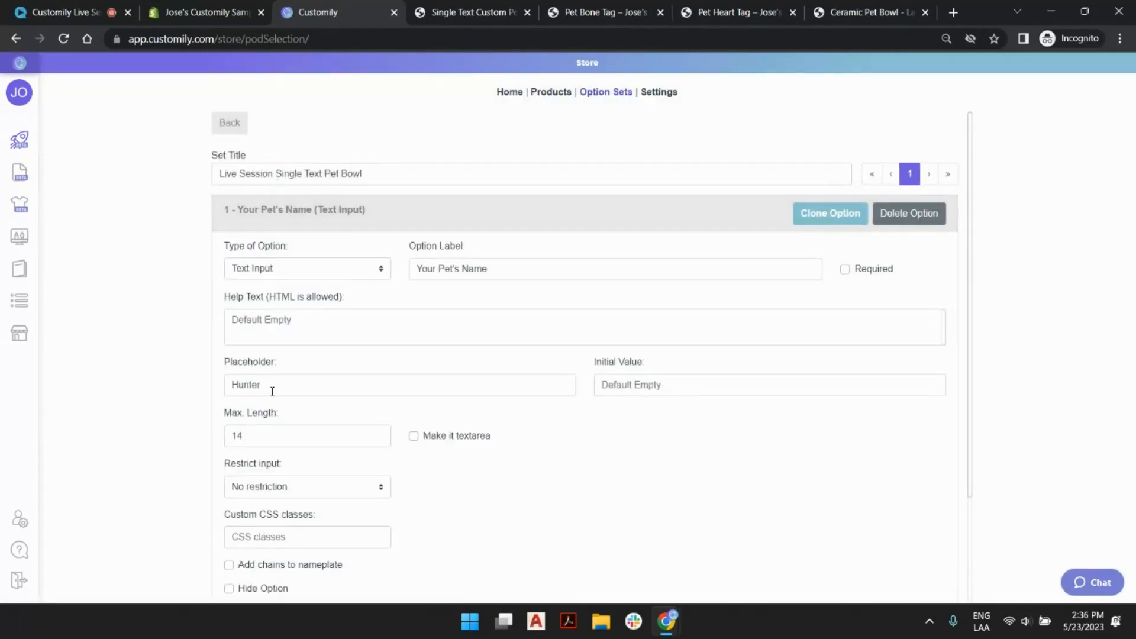
{"action": "left_click_drag", "start_coordinate": [238, 436], "coordinate": [312, 434]}
{"action": "type", "text": "0"}
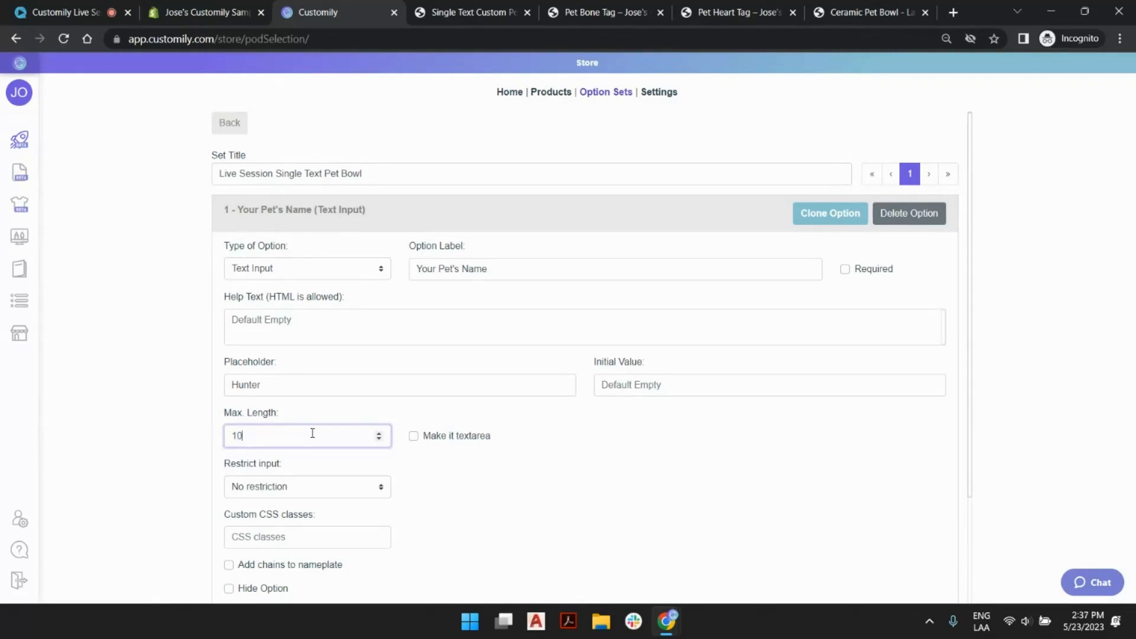
{"action": "scroll", "coordinate": [464, 419], "scroll_direction": "down", "scroll_amount": 3}
{"action": "left_click", "coordinate": [346, 583]}
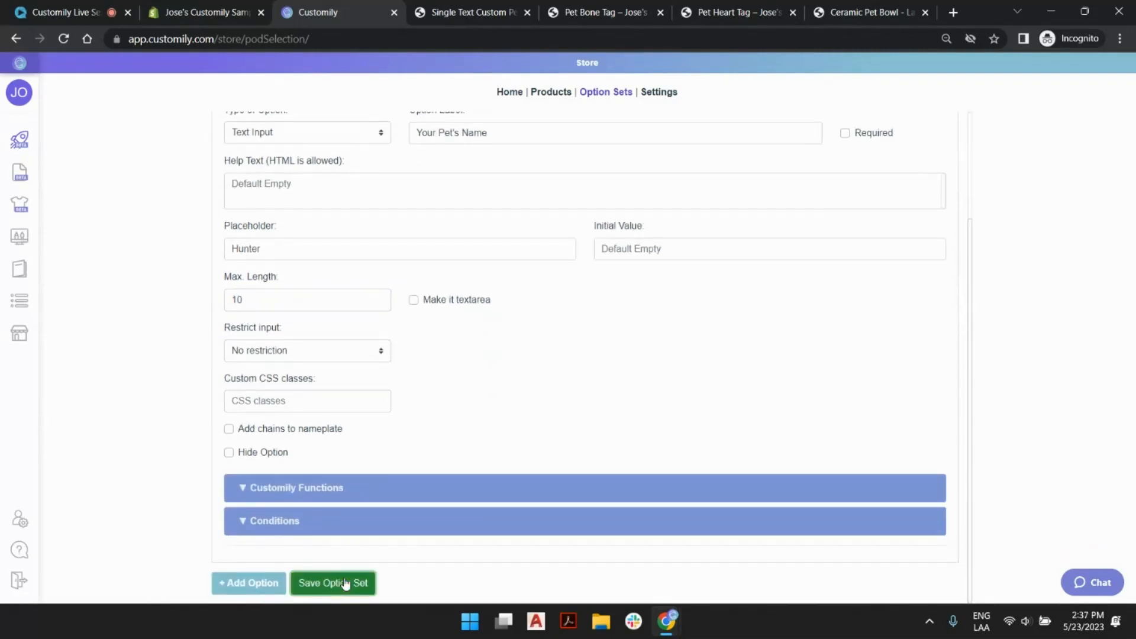
{"action": "scroll", "coordinate": [396, 227], "scroll_direction": "up", "scroll_amount": 3}
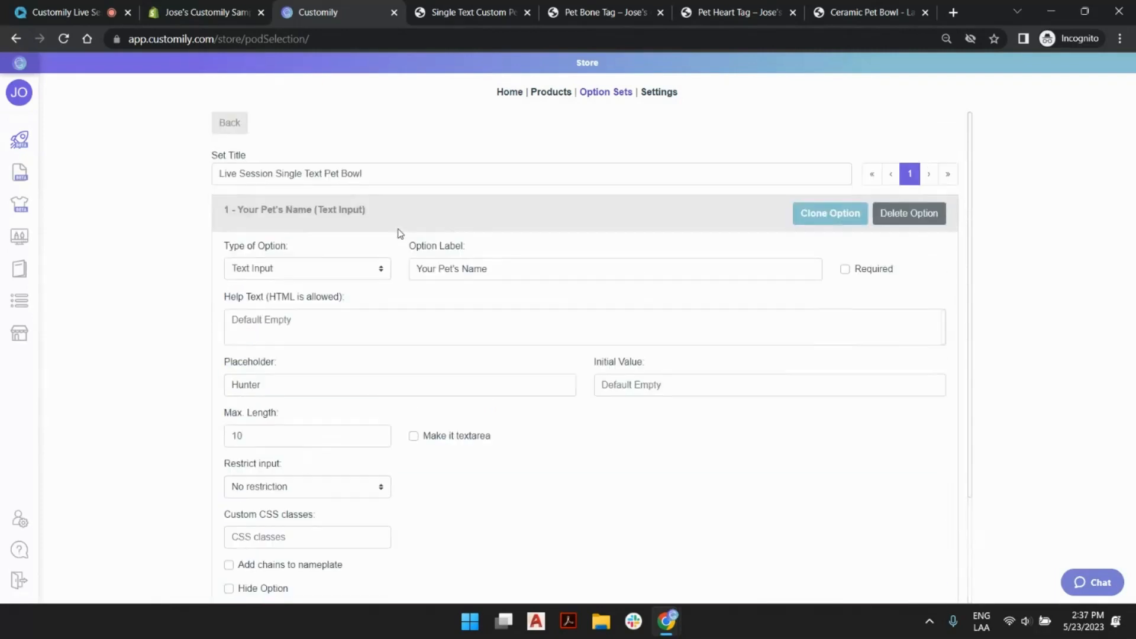
Reload the bowl's store page to check the name field's length limit, and return to Customily.
{"action": "left_click", "coordinate": [460, 13]}
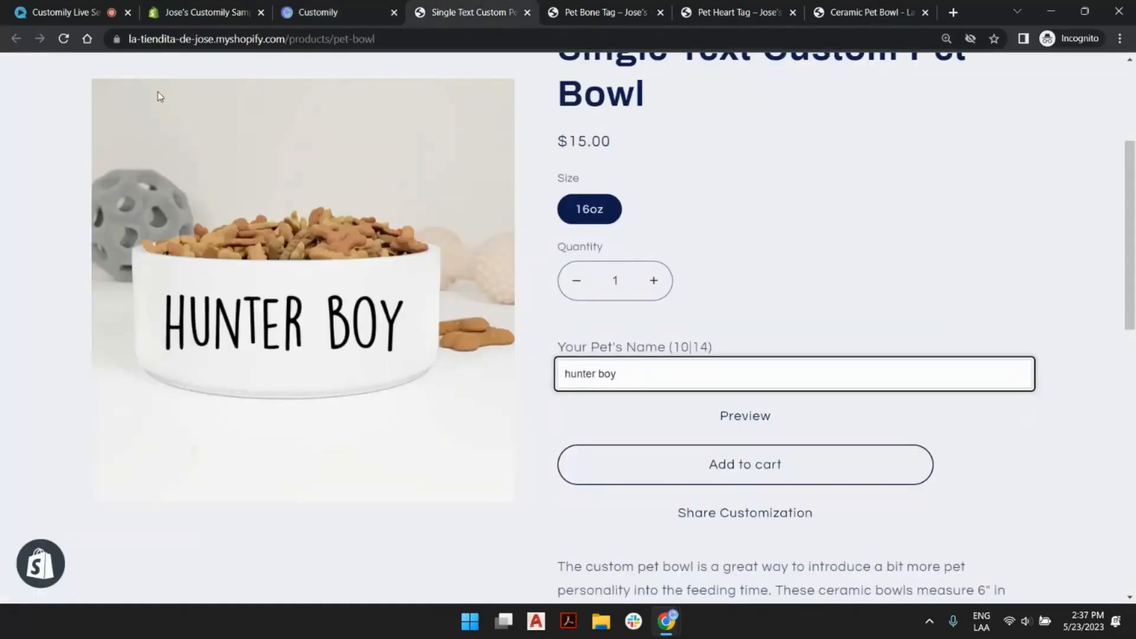
{"action": "left_click", "coordinate": [63, 39]}
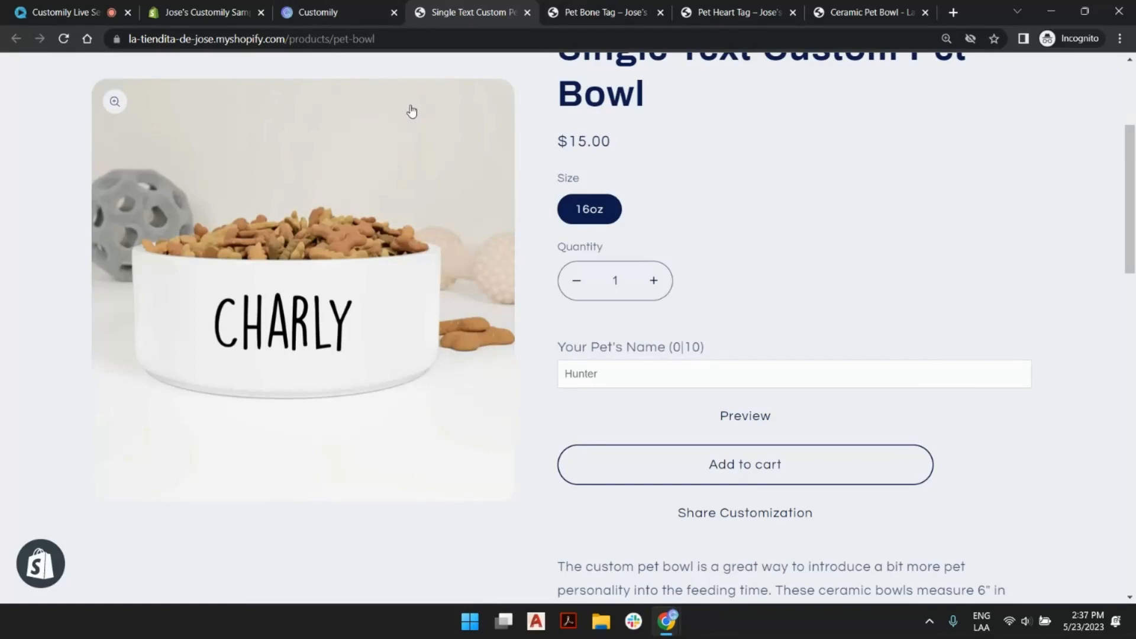
{"action": "left_click", "coordinate": [312, 11]}
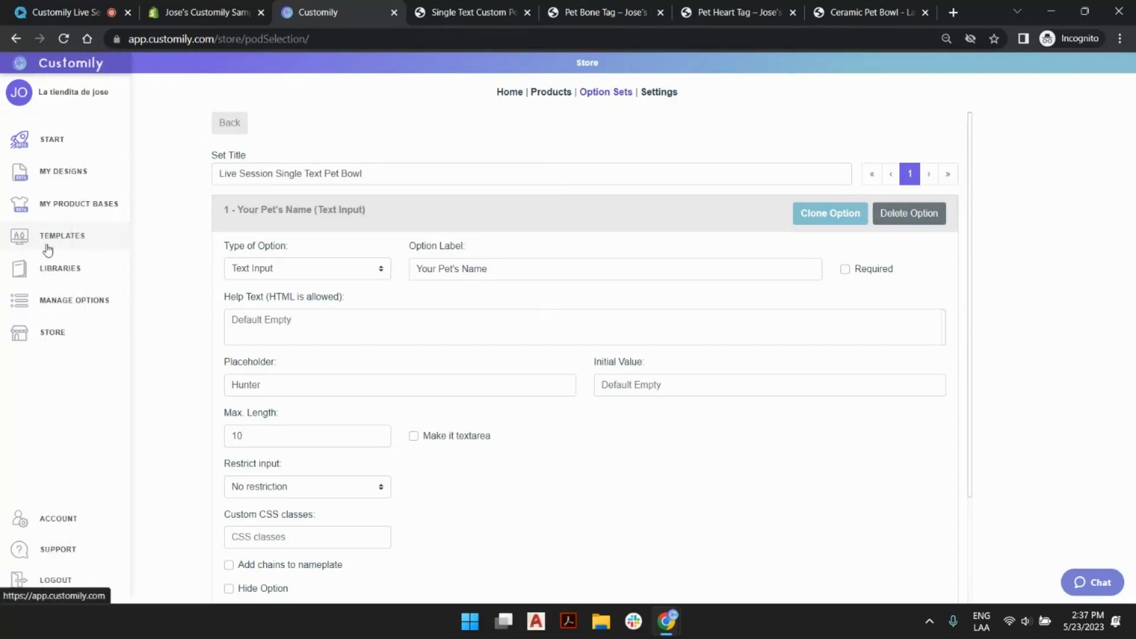
Sort the templates with the latest modified first and open Pet Bowl - Live Session Single Text Pet Bowl for editing.
{"action": "left_click", "coordinate": [67, 239]}
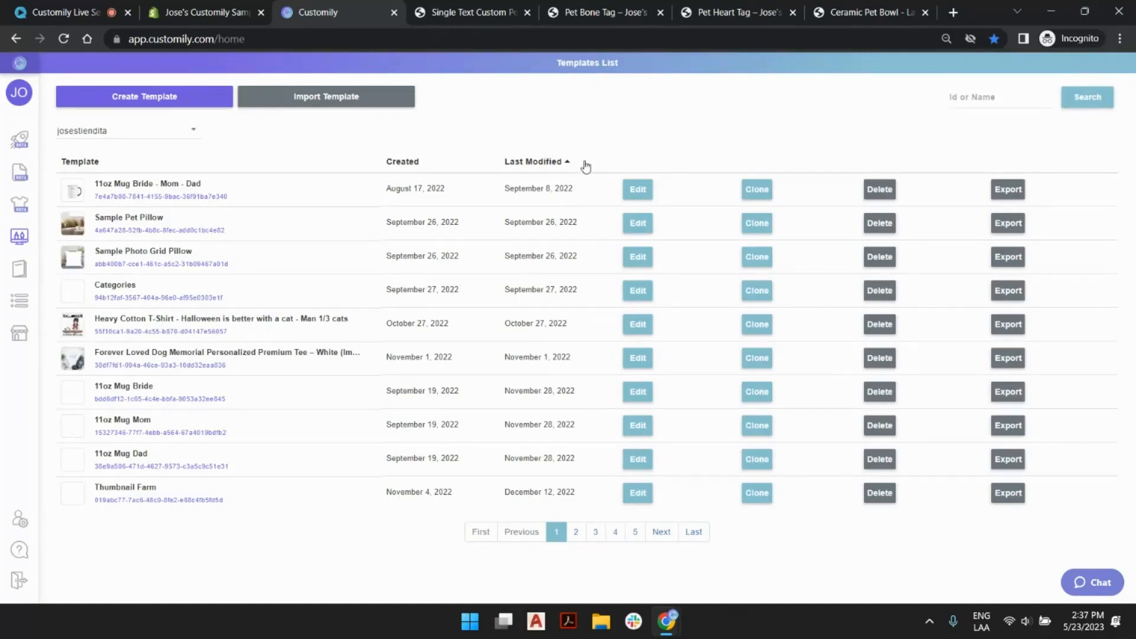
{"action": "left_click", "coordinate": [568, 162]}
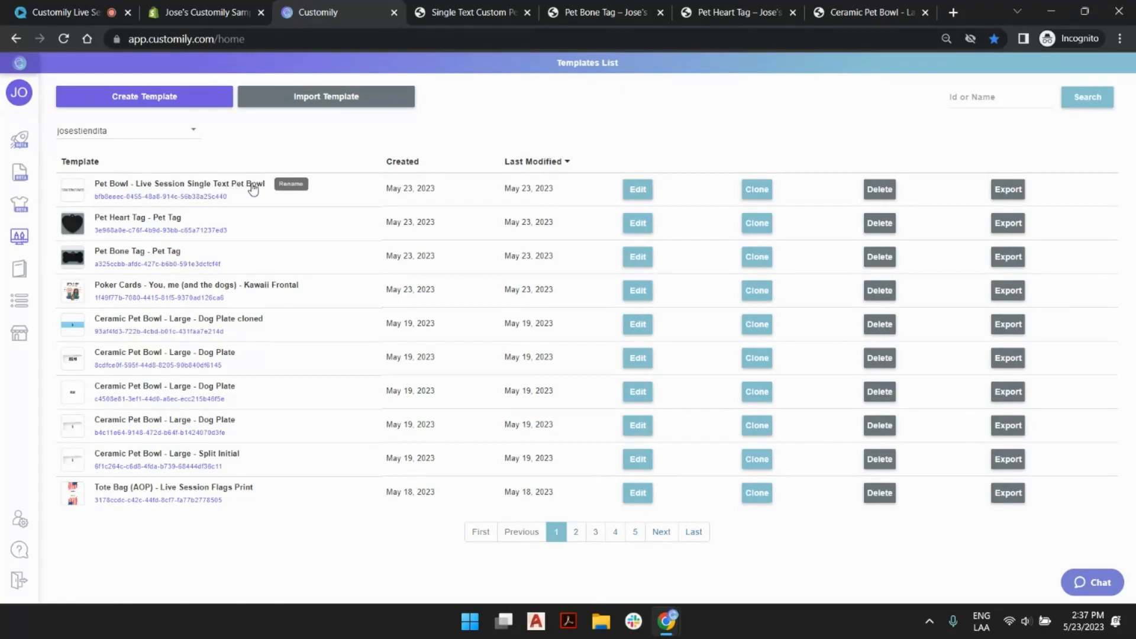
{"action": "left_click", "coordinate": [641, 191]}
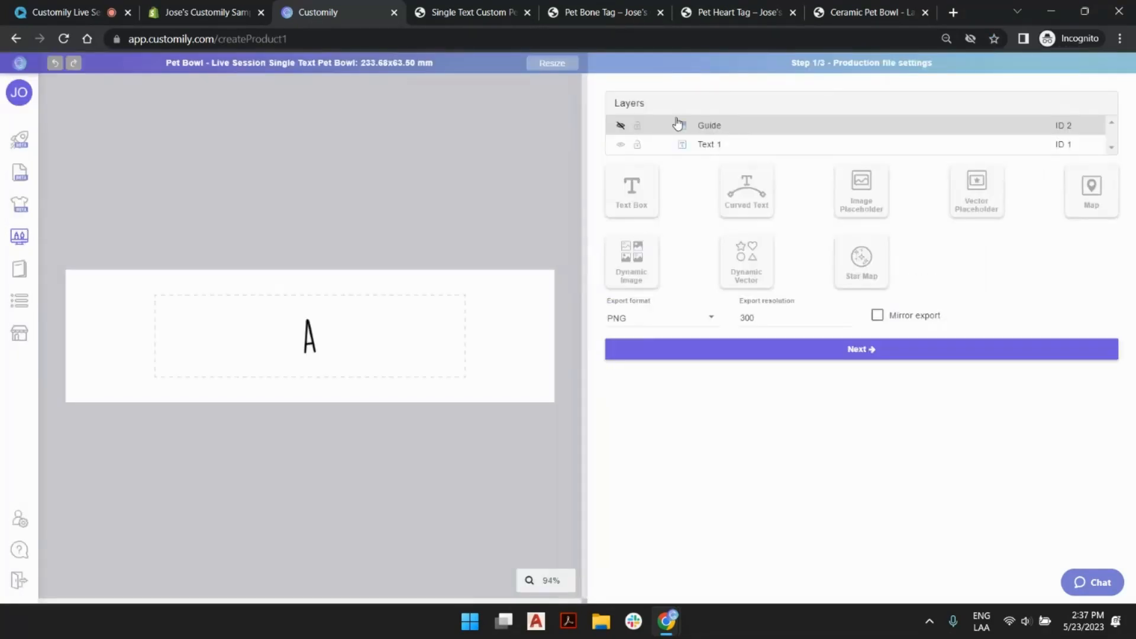
Compare the Text 1 box with the print area by showing the Guide layer, and hide the guide again.
{"action": "left_click", "coordinate": [440, 307]}
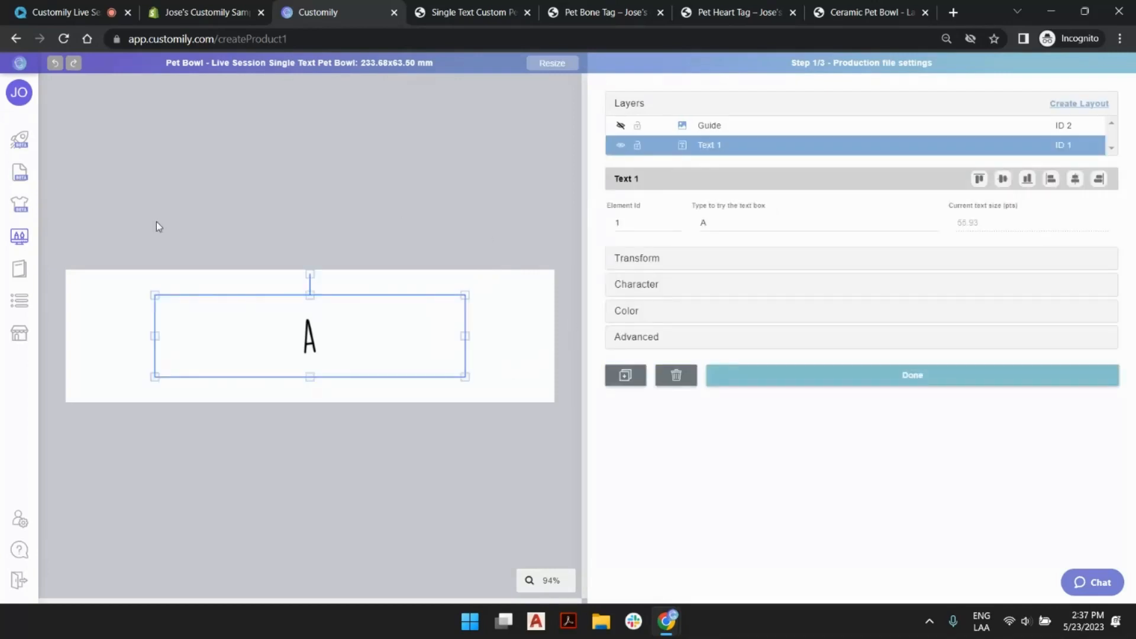
{"action": "left_click", "coordinate": [367, 155]}
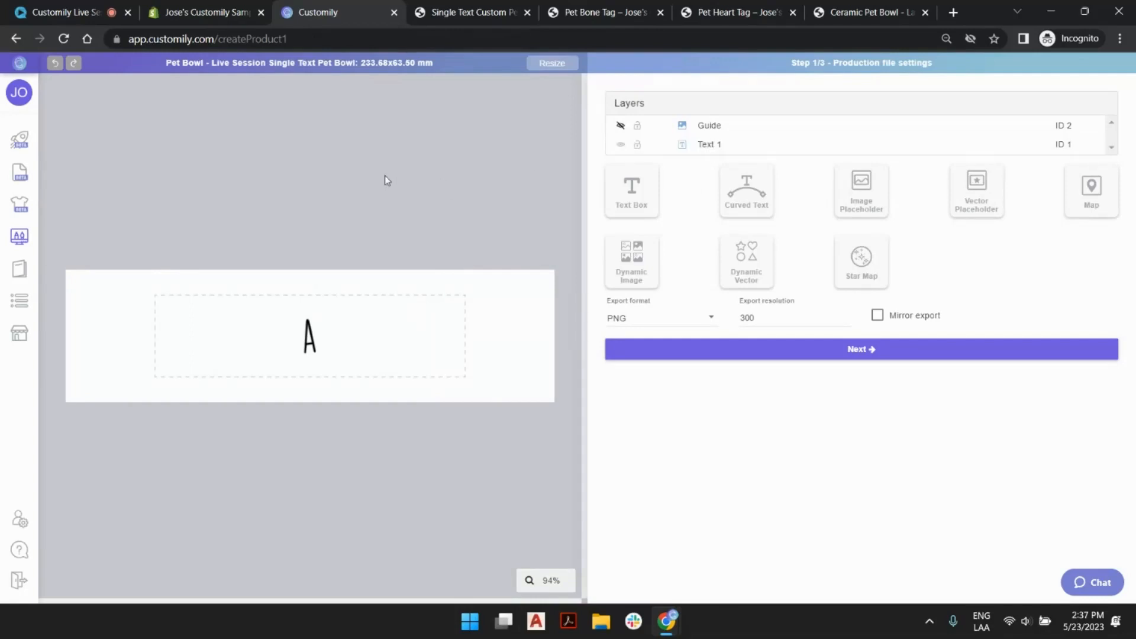
{"action": "left_click", "coordinate": [621, 127]}
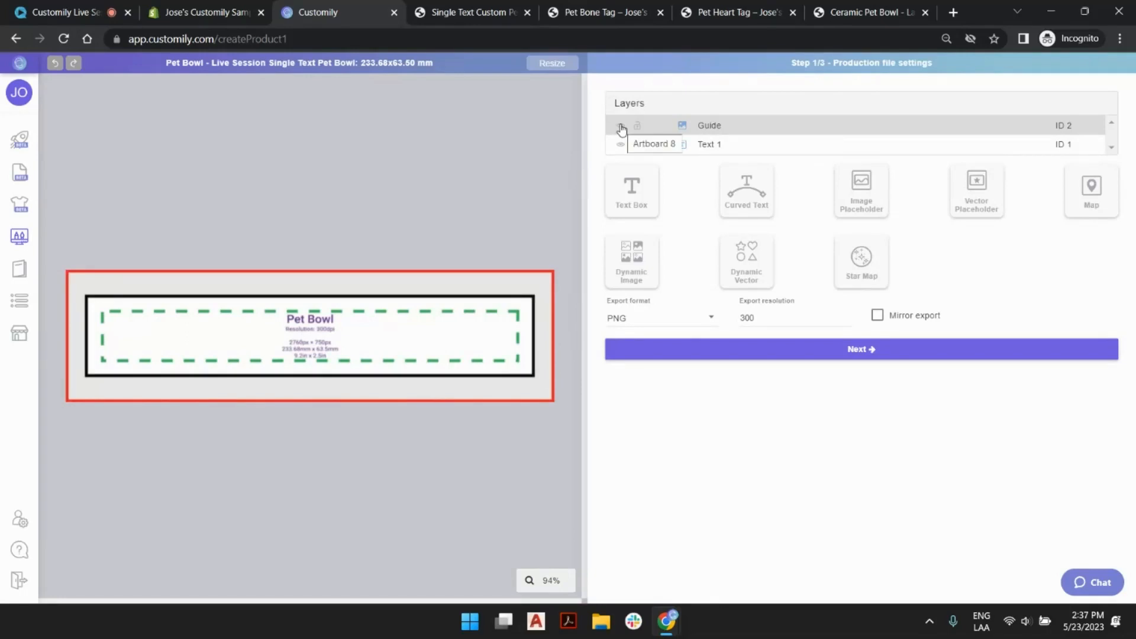
{"action": "left_click", "coordinate": [703, 145]}
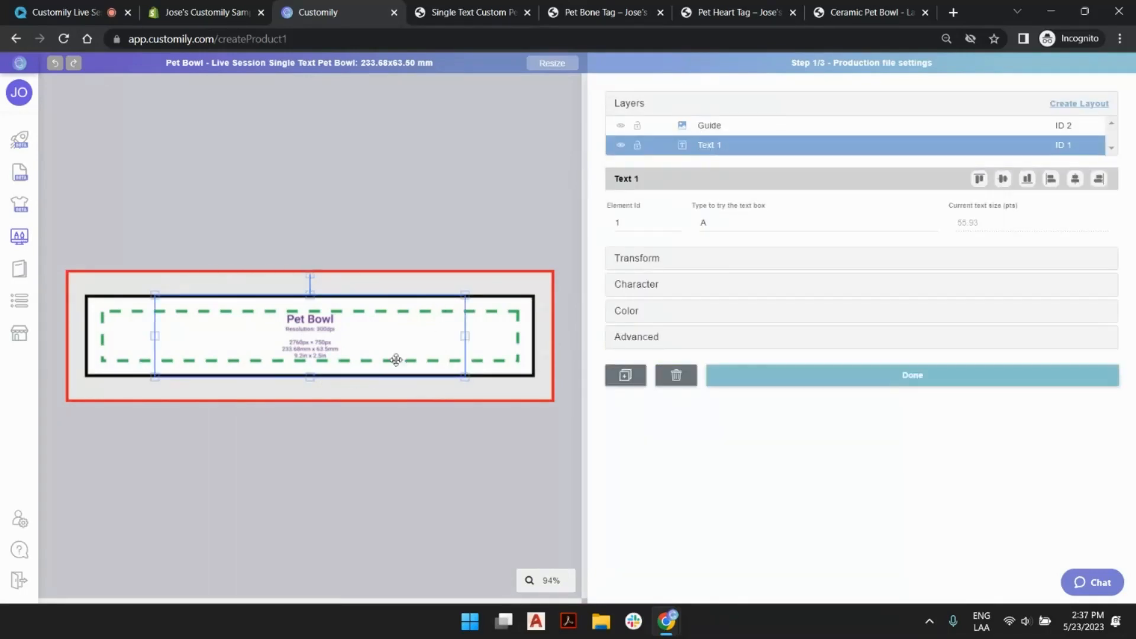
{"action": "left_click", "coordinate": [621, 126]}
{"action": "left_click", "coordinate": [913, 375]}
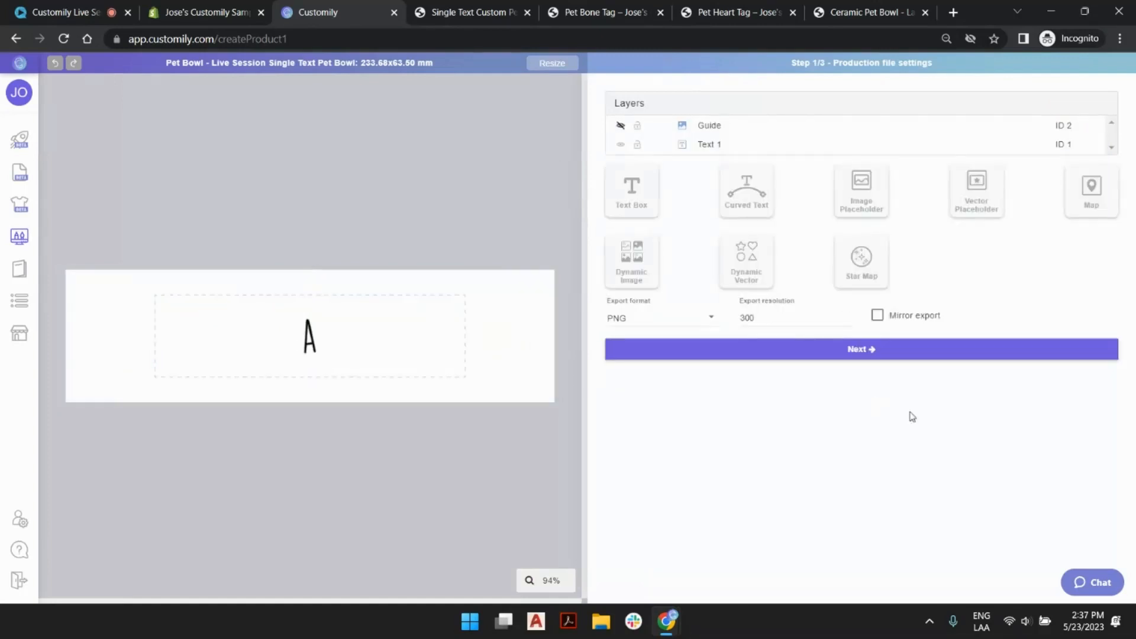
View the bowl template's preview settings and leave the template for the start page.
{"action": "left_click", "coordinate": [883, 353]}
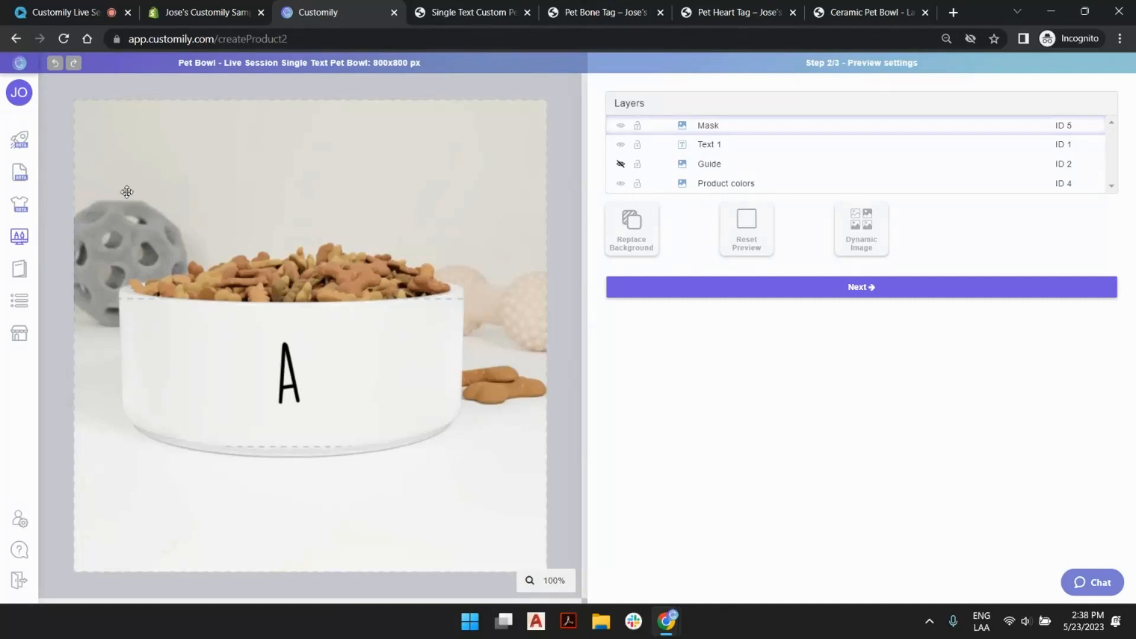
{"action": "mouse_move", "coordinate": [15, 158]}
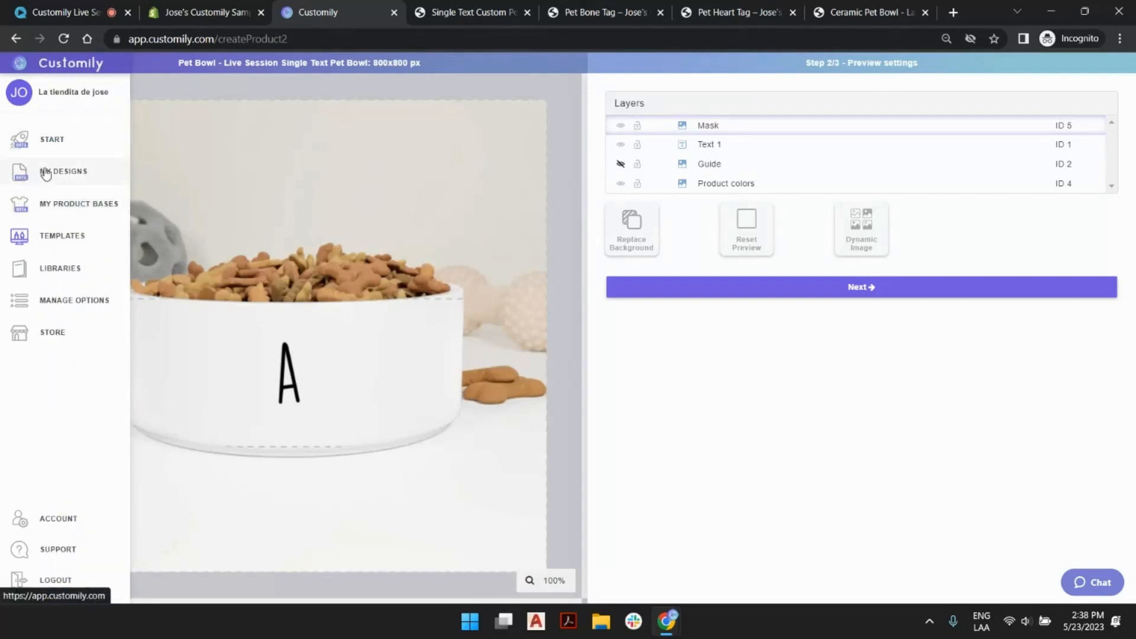
{"action": "left_click", "coordinate": [64, 144]}
{"action": "left_click", "coordinate": [640, 138]}
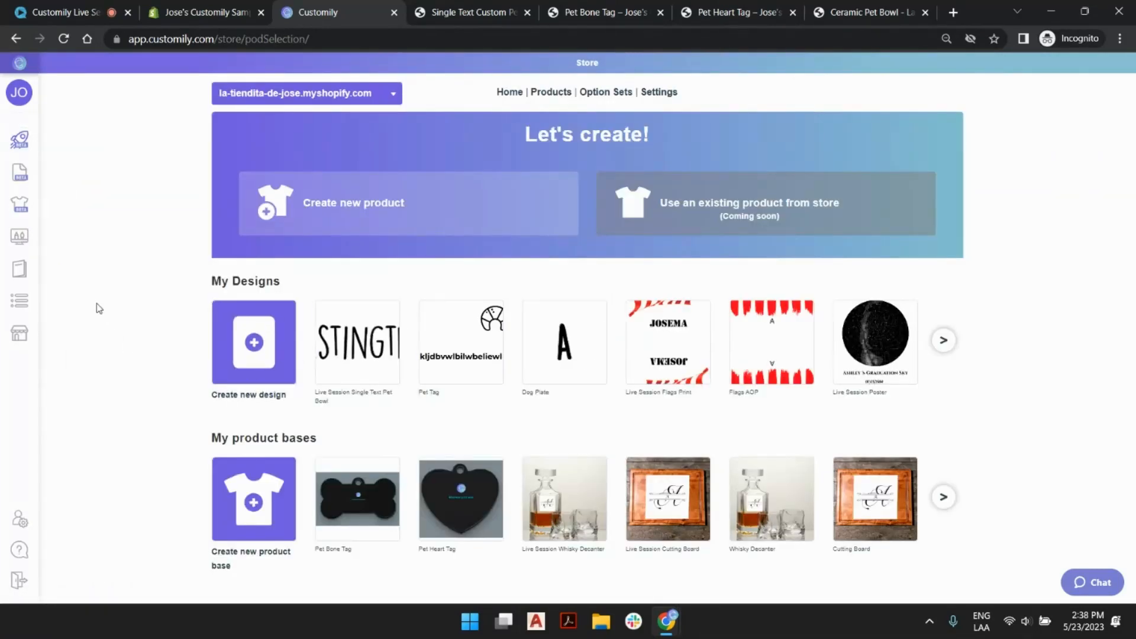
View the store pages of the custom pet bowl and the Pet Bone Tag, and return to Customily.
{"action": "left_click", "coordinate": [435, 6]}
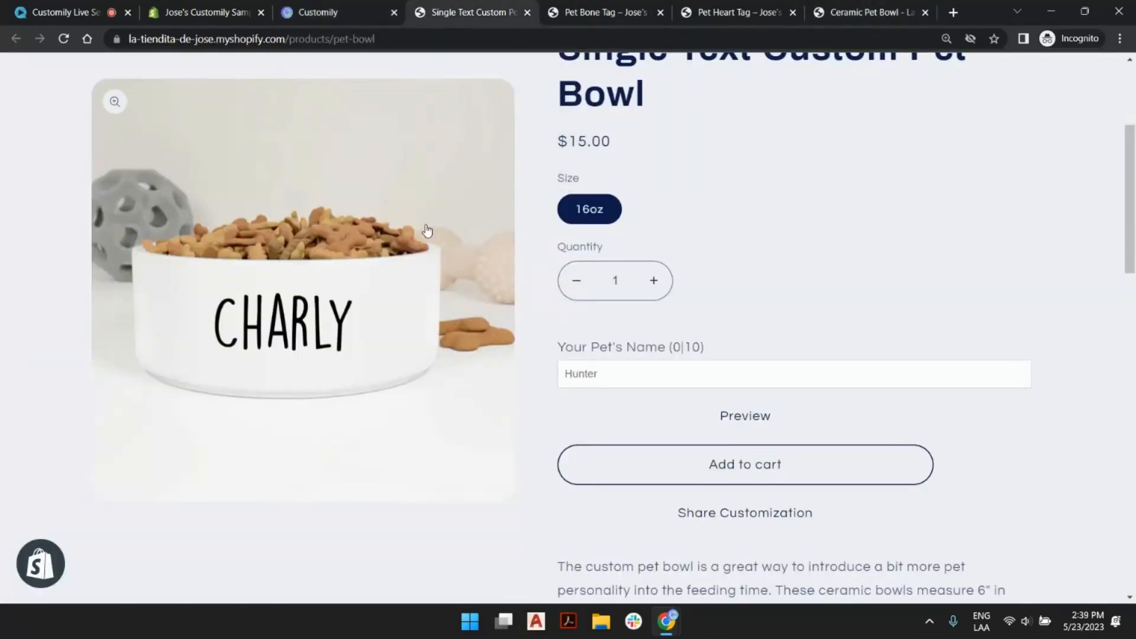
{"action": "key", "text": "ctrl+Tab"}
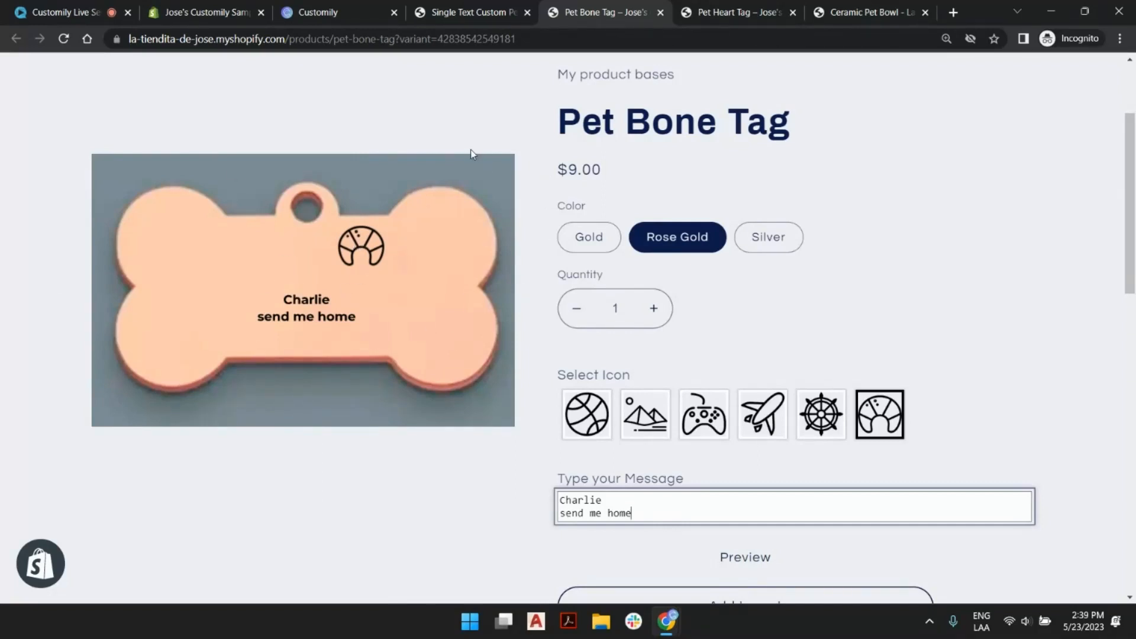
{"action": "left_click", "coordinate": [327, 15]}
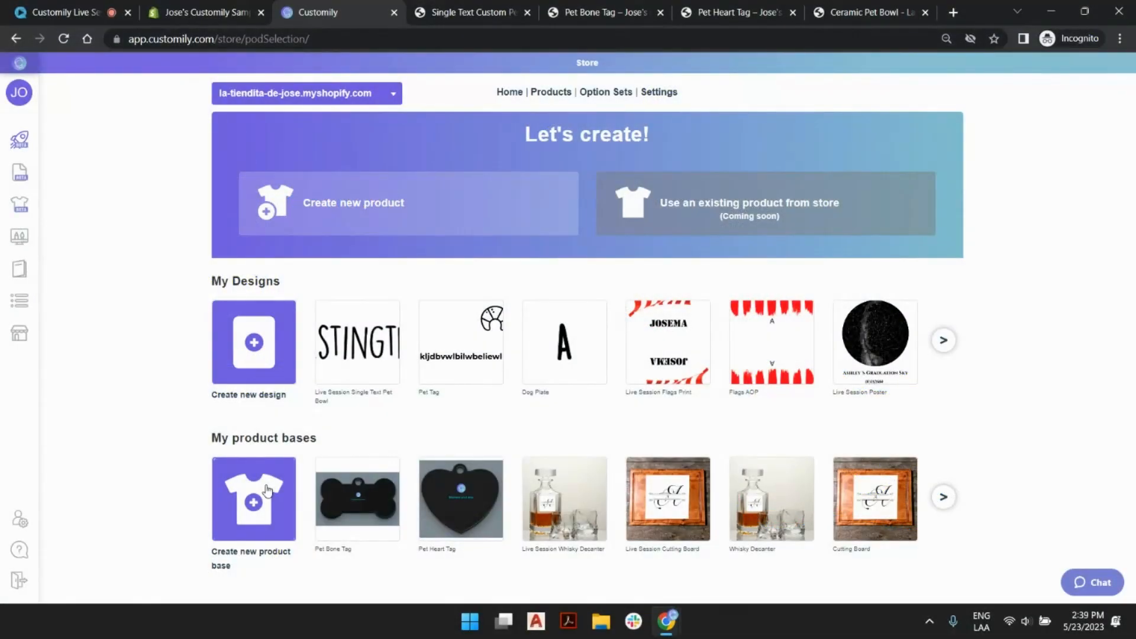
Start a new product base and name its template Live Session Bone Tag.
{"action": "left_click", "coordinate": [268, 493]}
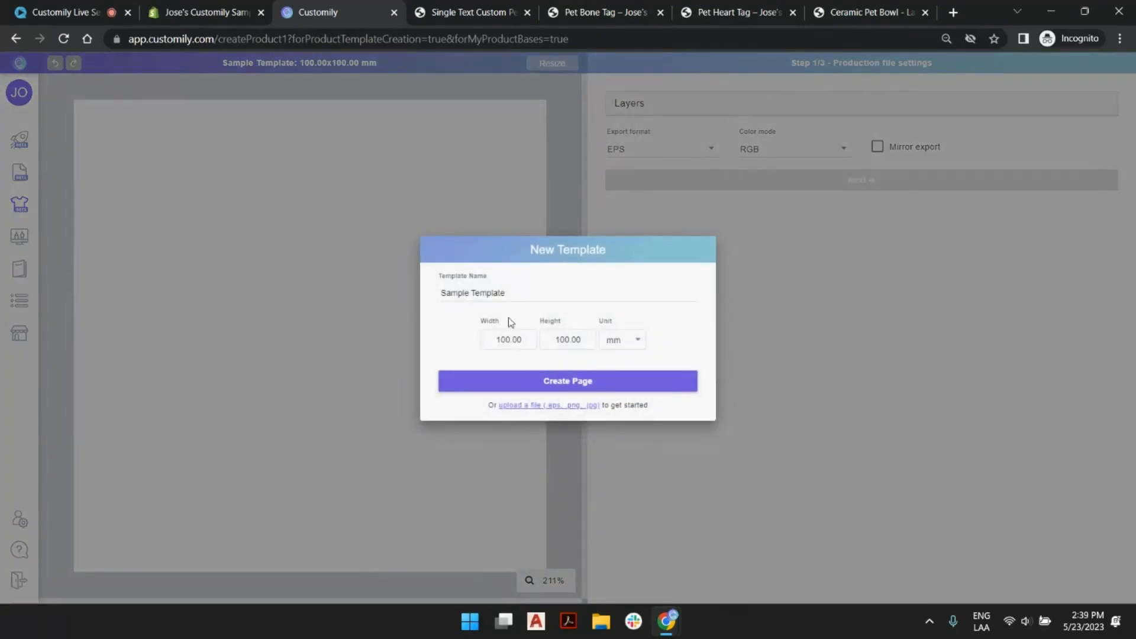
{"action": "triple_click", "coordinate": [504, 294]}
{"action": "type", "text": "Live Sessio"}
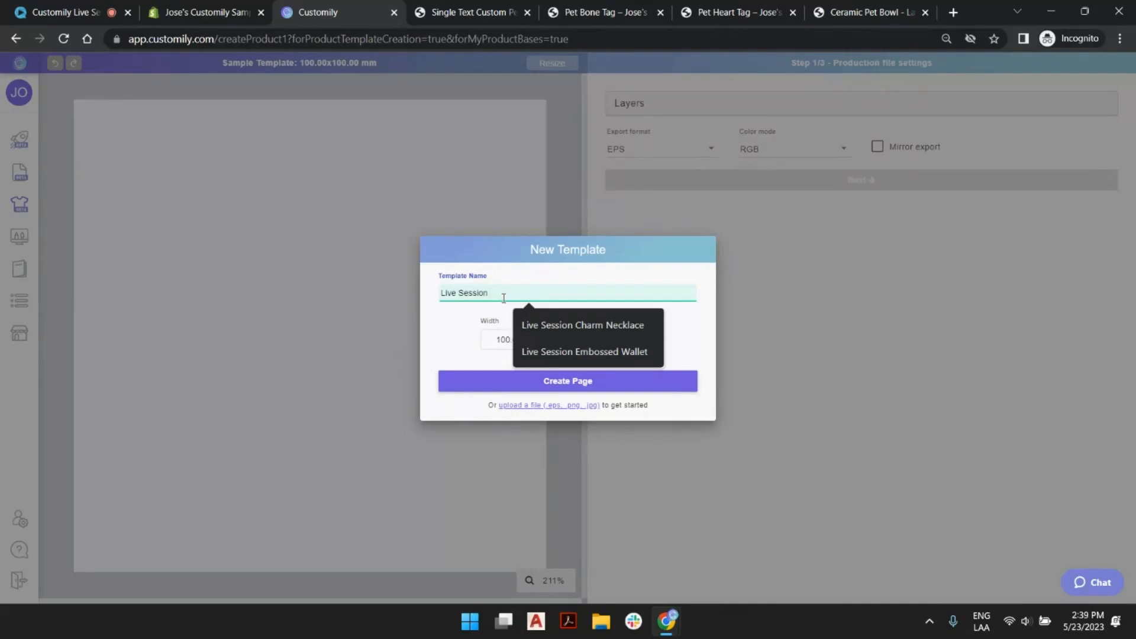
{"action": "type", "text": "n Bone"}
{"action": "type", "text": "Ta"}
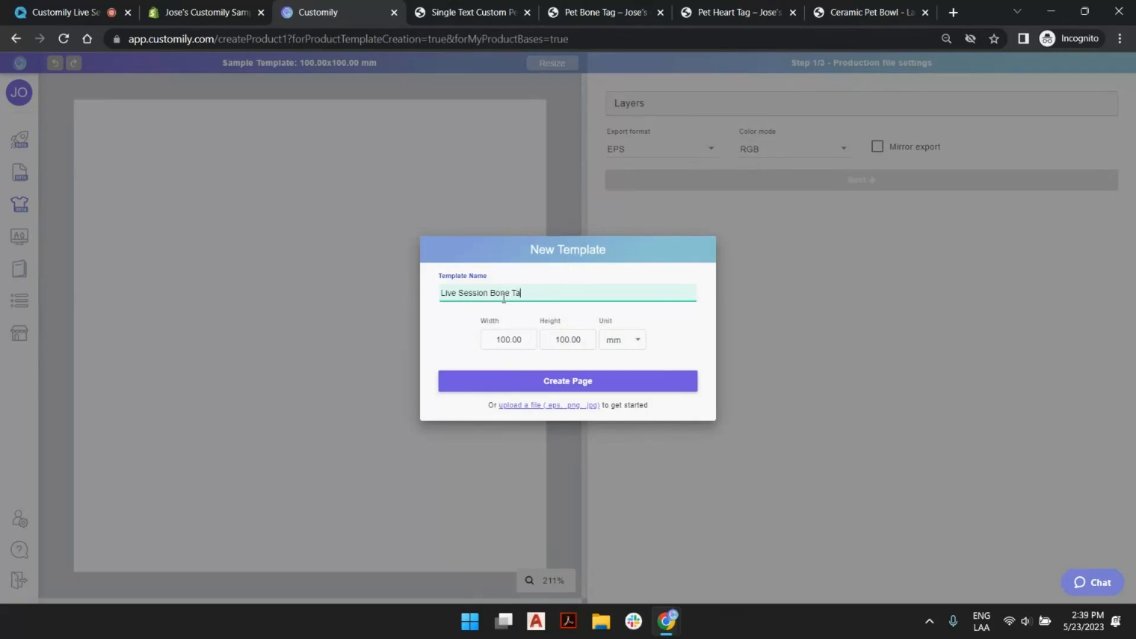
{"action": "type", "text": "g"}
Set the template size to 50 mm wide by 25 mm high and create the page.
{"action": "left_click_drag", "start_coordinate": [529, 340], "coordinate": [441, 342]}
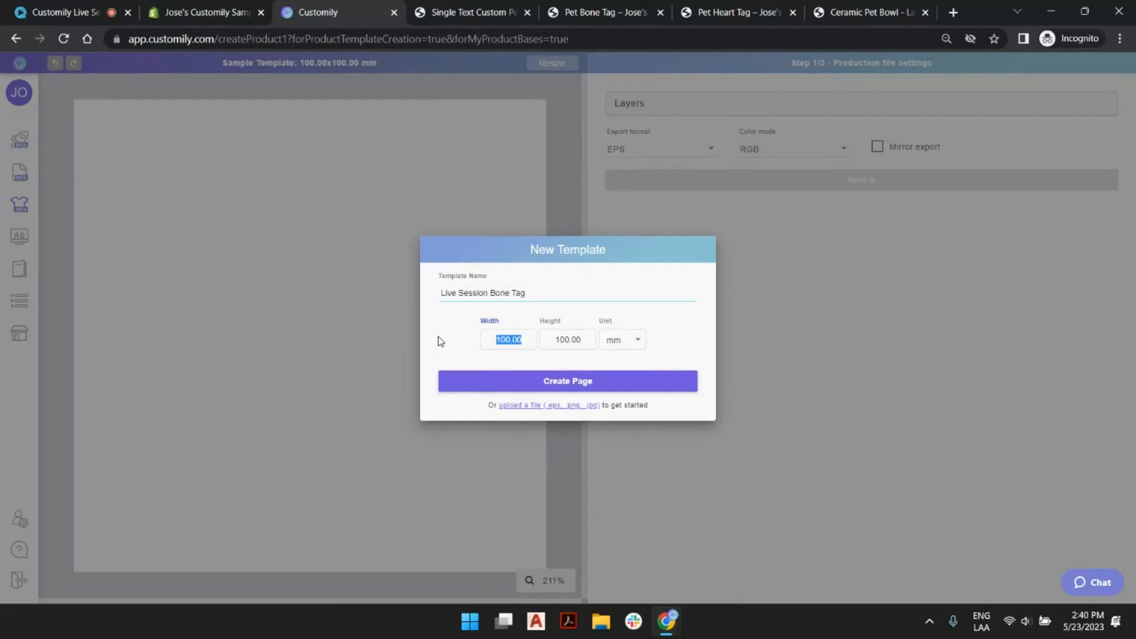
{"action": "type", "text": "50"}
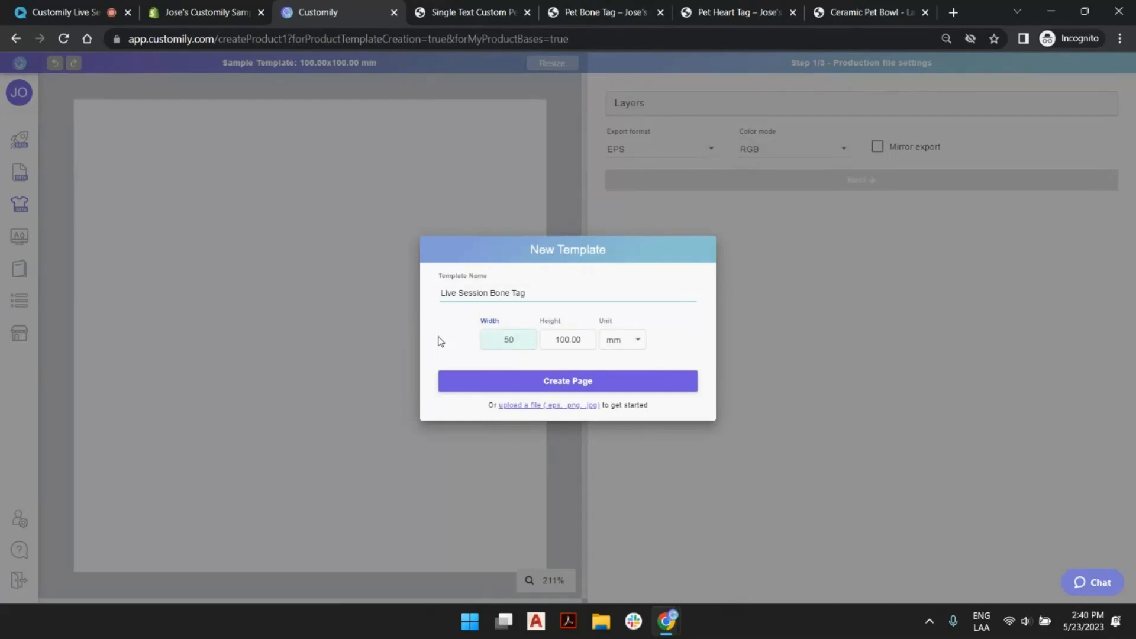
{"action": "key", "text": "Tab"}
{"action": "type", "text": "25"}
{"action": "key", "text": "Tab"}
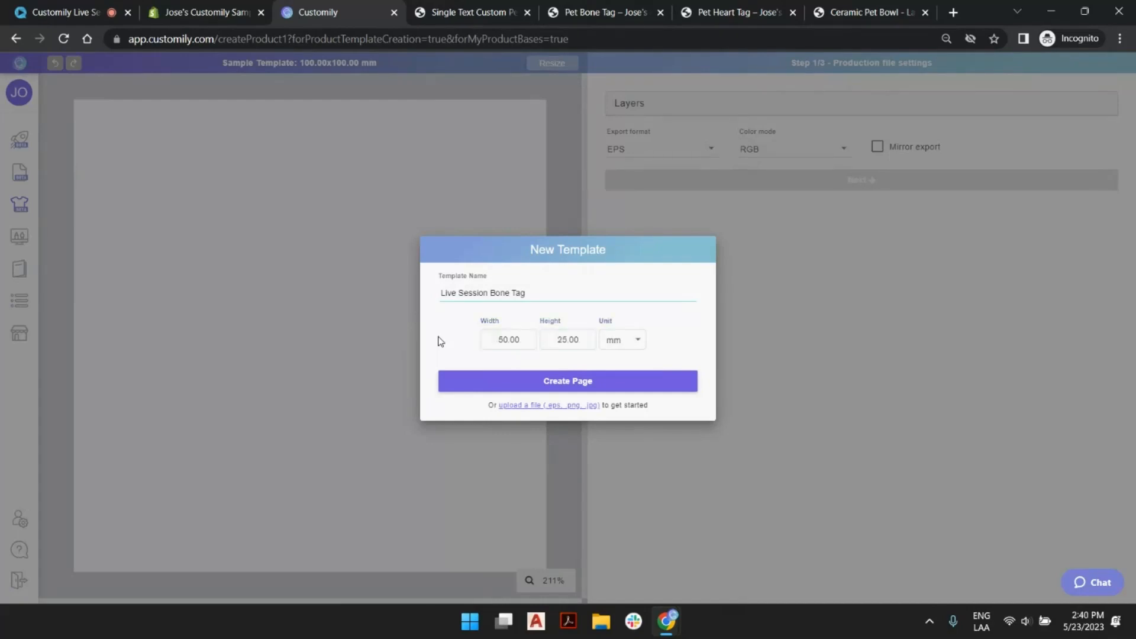
{"action": "left_click", "coordinate": [560, 381]}
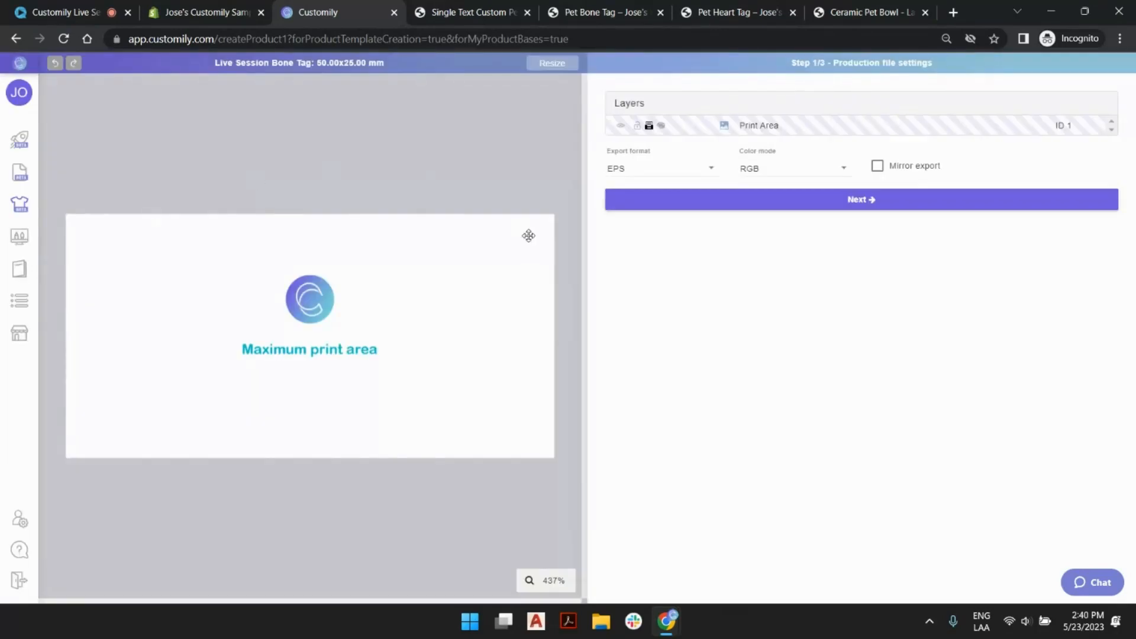
Inspect the print area on the page against the template dimensions, and deselect it.
{"action": "left_click", "coordinate": [388, 284]}
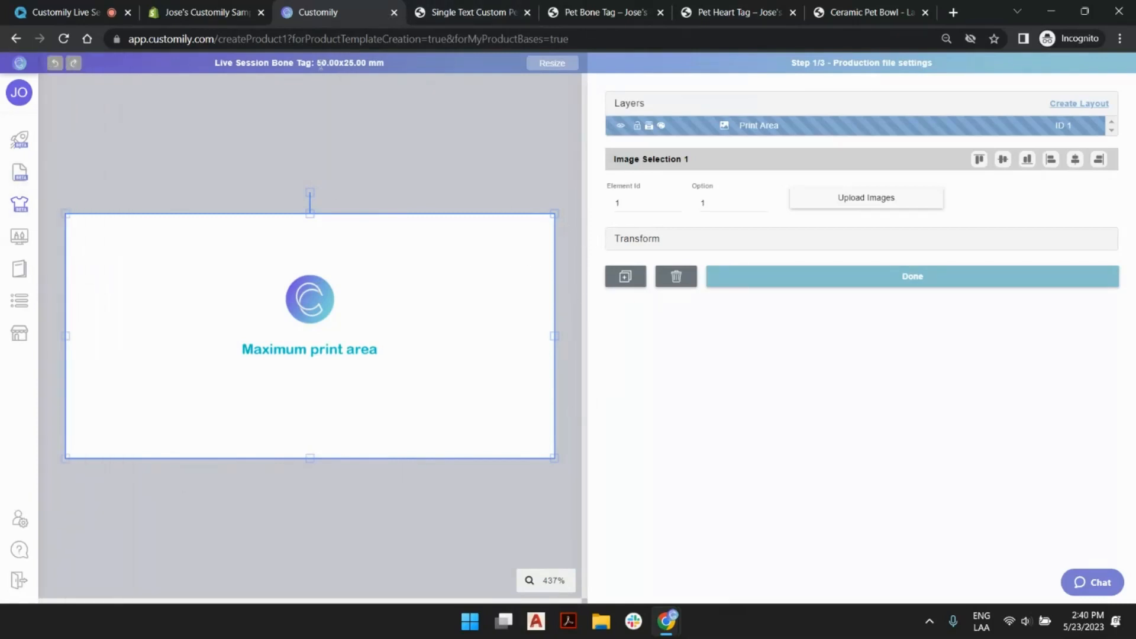
{"action": "left_click_drag", "start_coordinate": [318, 62], "coordinate": [365, 62]}
{"action": "left_click", "coordinate": [364, 118]}
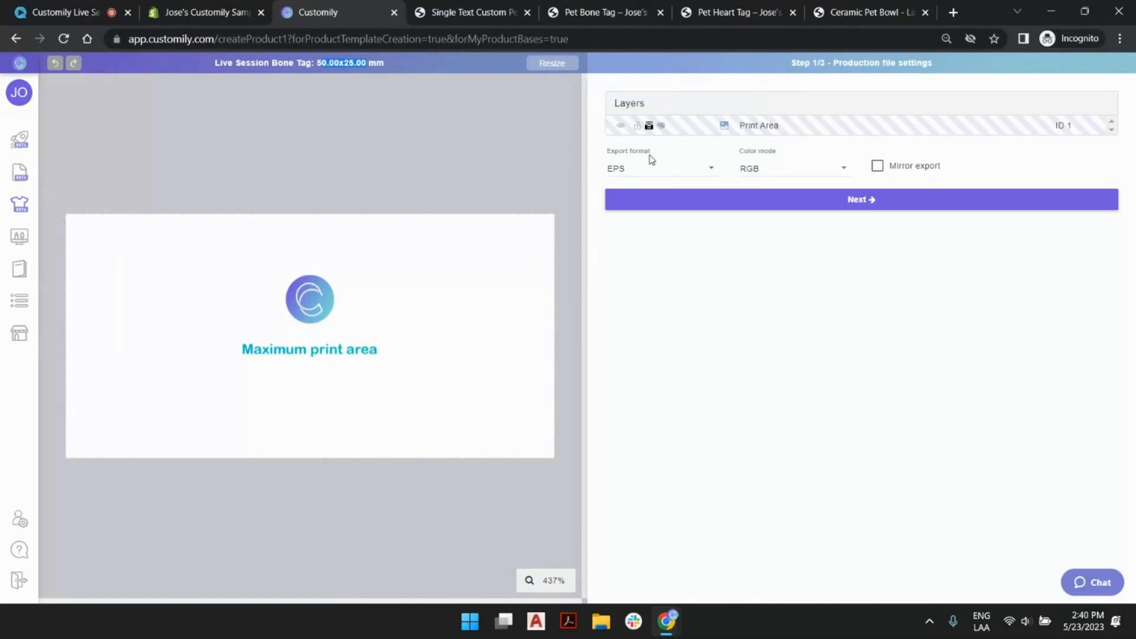
Set the production file's export format to PNG with an export resolution of 300.
{"action": "left_click", "coordinate": [656, 174]}
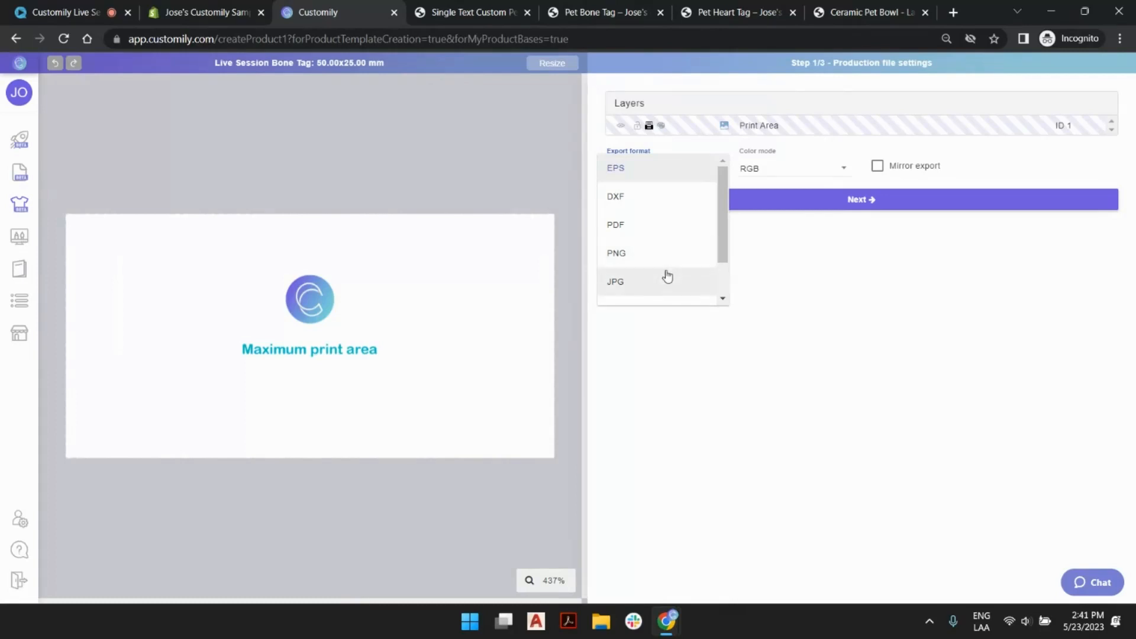
{"action": "scroll", "coordinate": [665, 274], "scroll_direction": "down", "scroll_amount": 2}
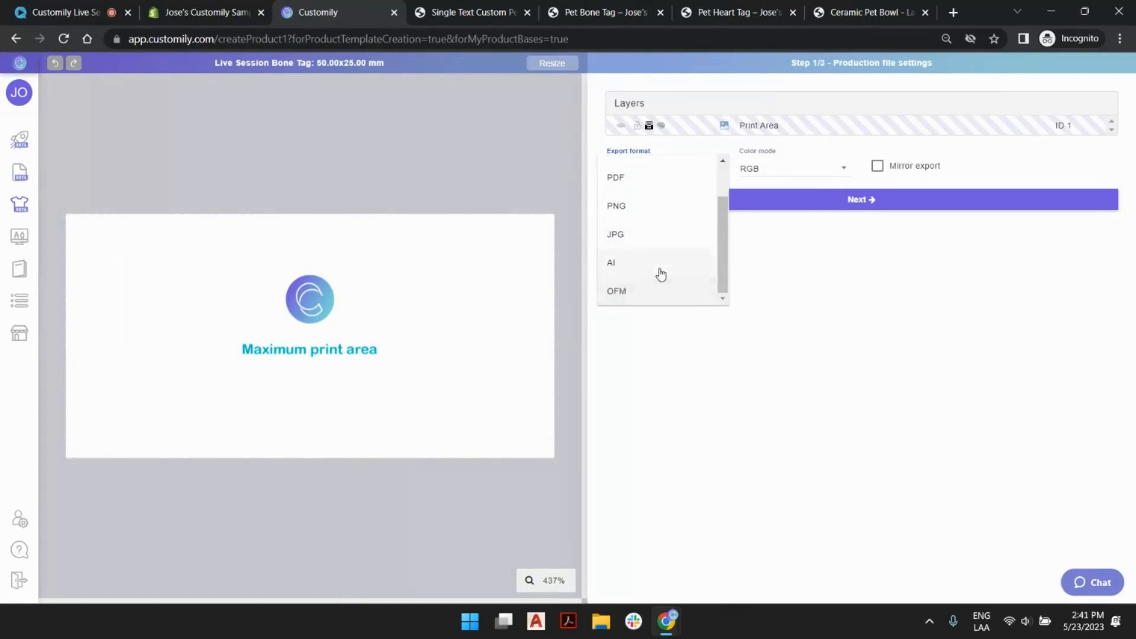
{"action": "left_click", "coordinate": [648, 214]}
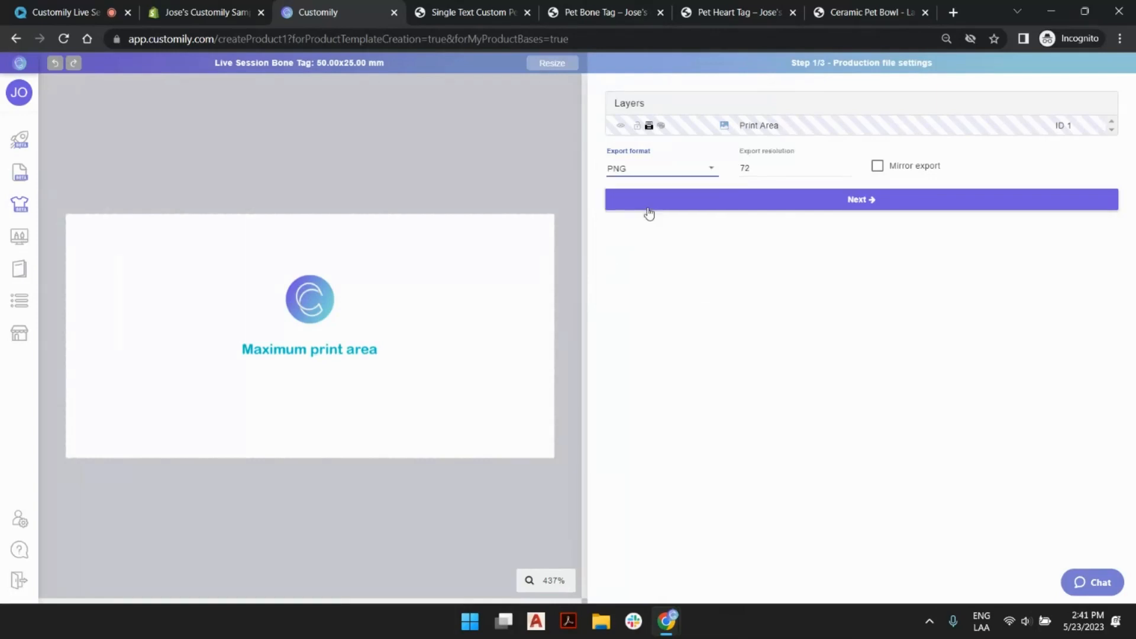
{"action": "double_click", "coordinate": [771, 168]}
{"action": "type", "text": "300"}
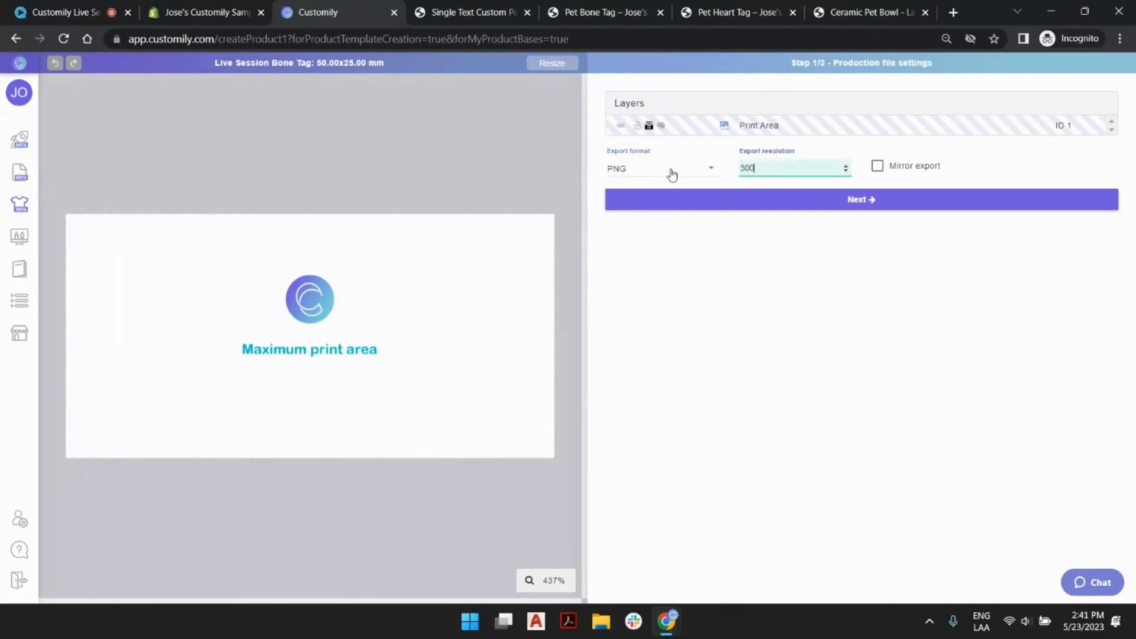
Set the production file to PDF export in CMYK color mode and continue to the preview settings.
{"action": "left_click", "coordinate": [672, 173]}
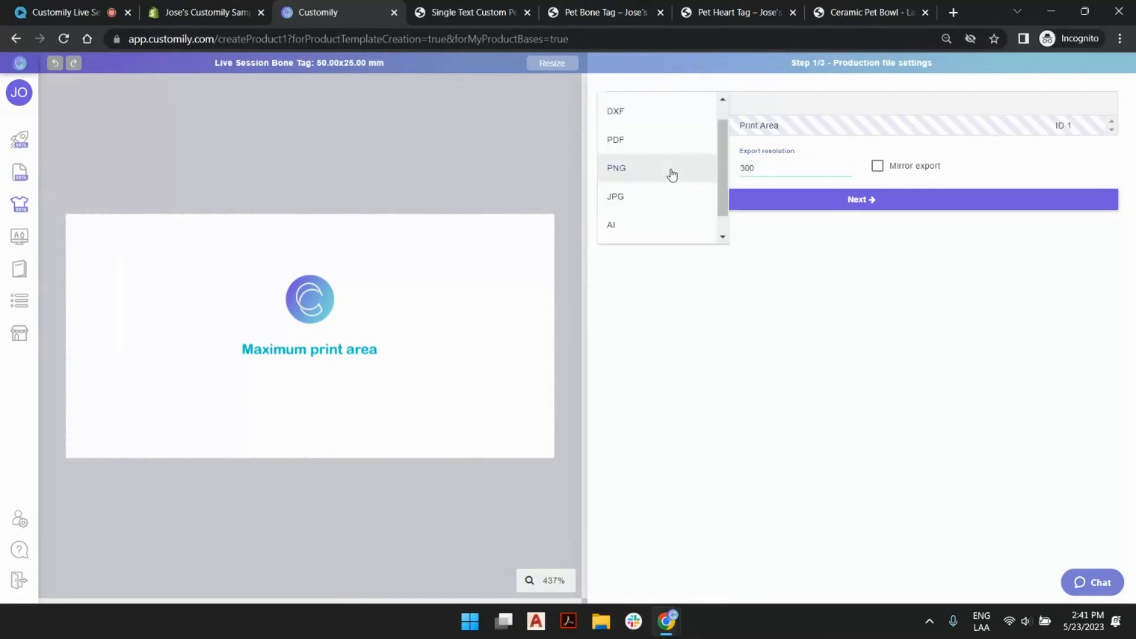
{"action": "left_click", "coordinate": [635, 140]}
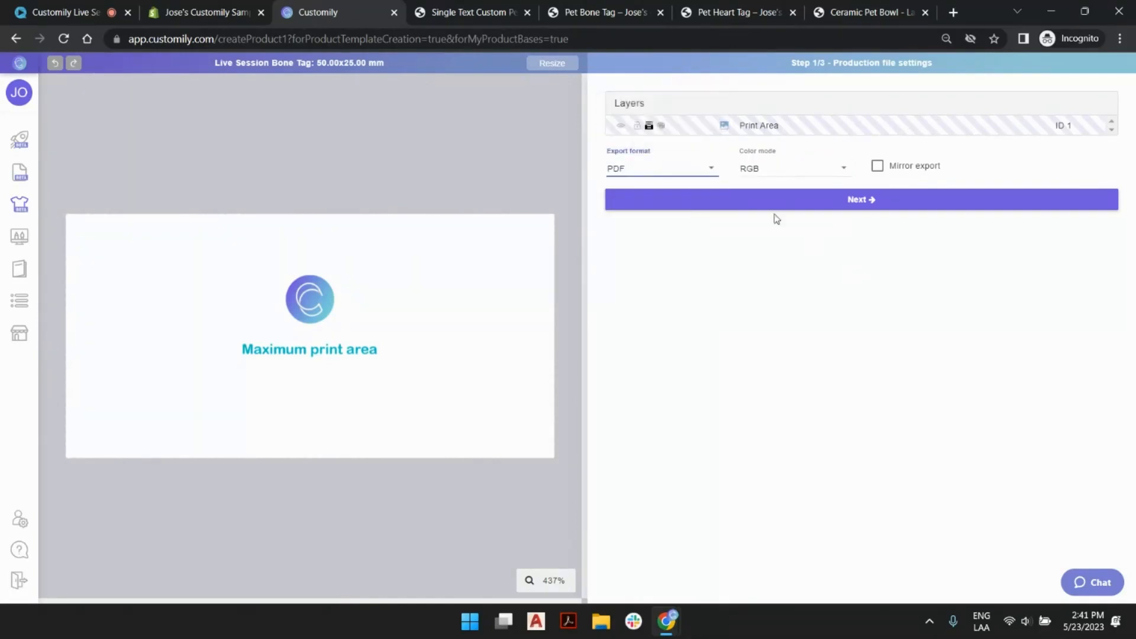
{"action": "left_click", "coordinate": [785, 171]}
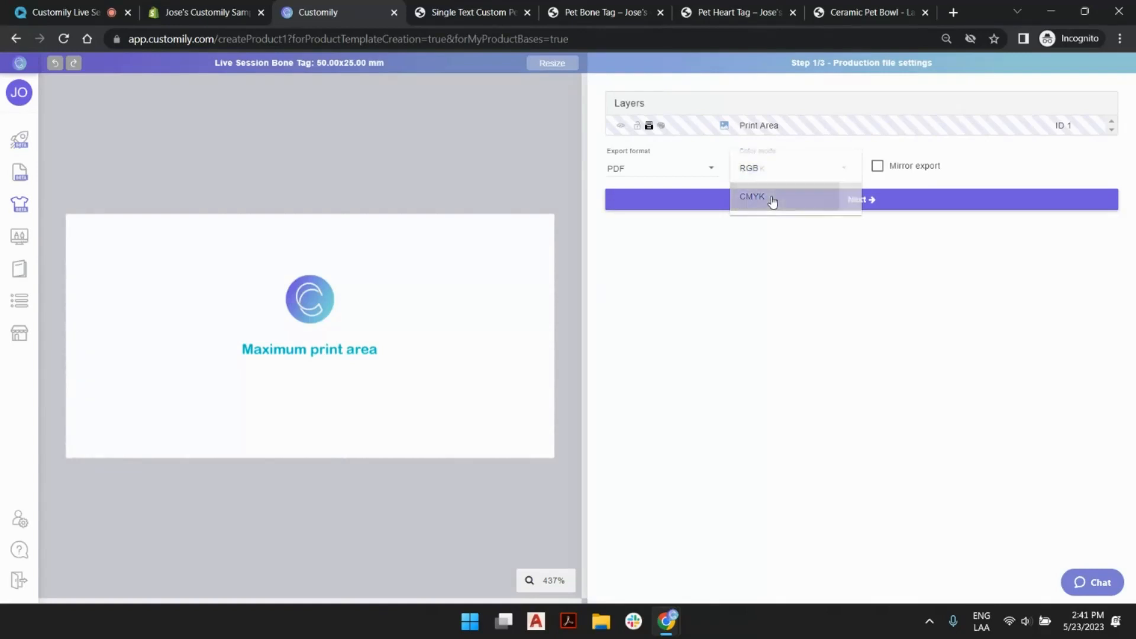
{"action": "left_click", "coordinate": [772, 200]}
{"action": "left_click", "coordinate": [802, 335]}
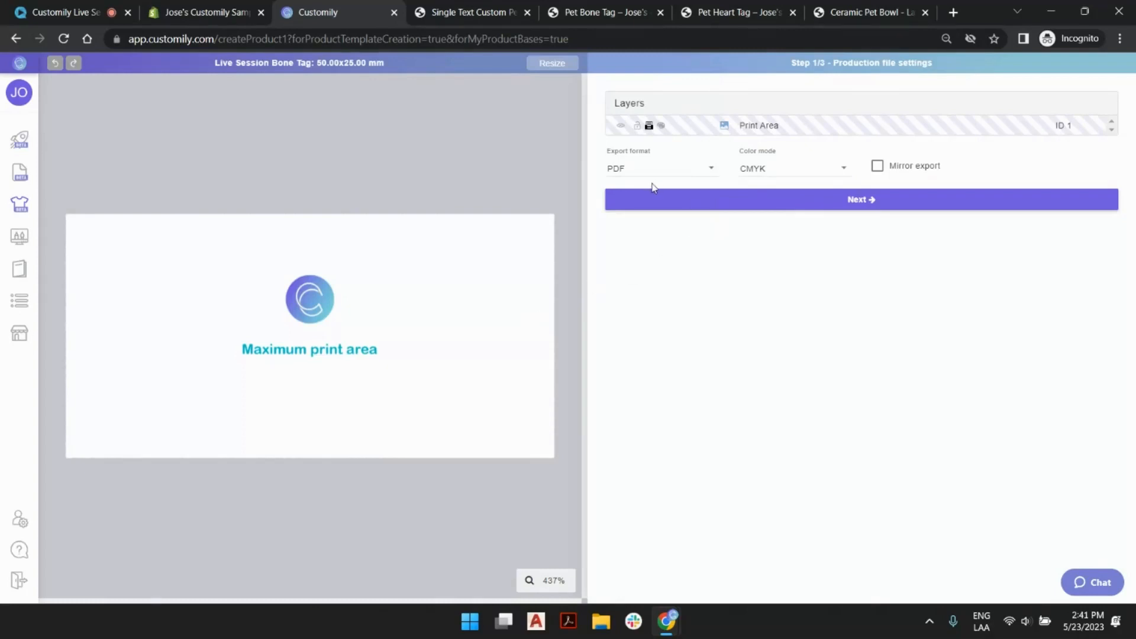
{"action": "left_click", "coordinate": [866, 206]}
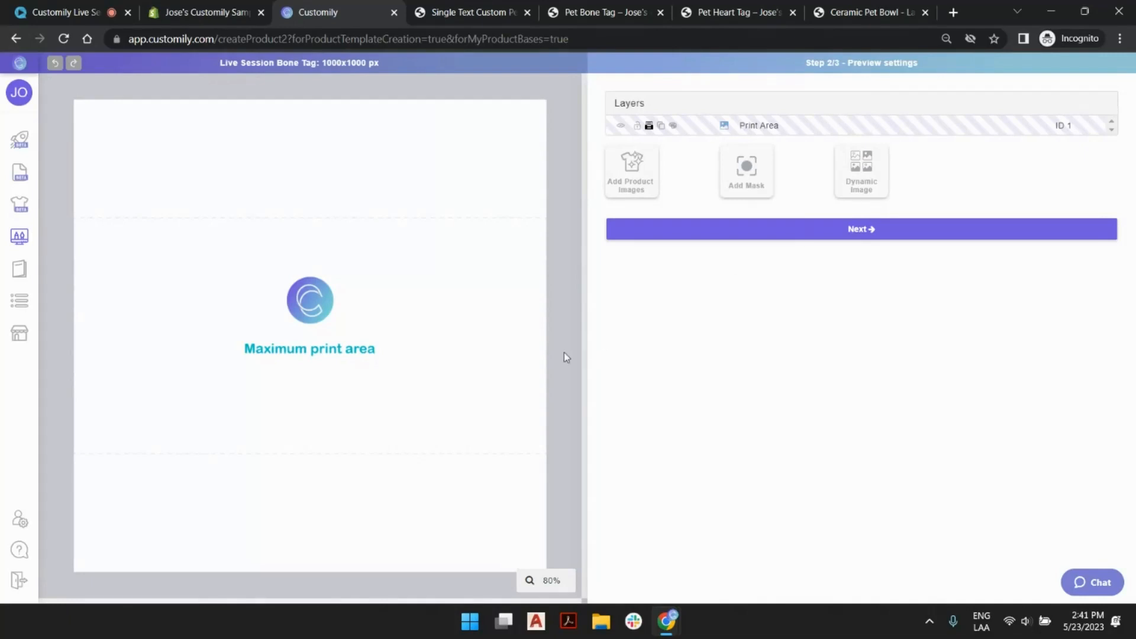
Add bone gold.png, bone rose.png and bone silver.png from the 5-23 folder as product images.
{"action": "left_click", "coordinate": [645, 176]}
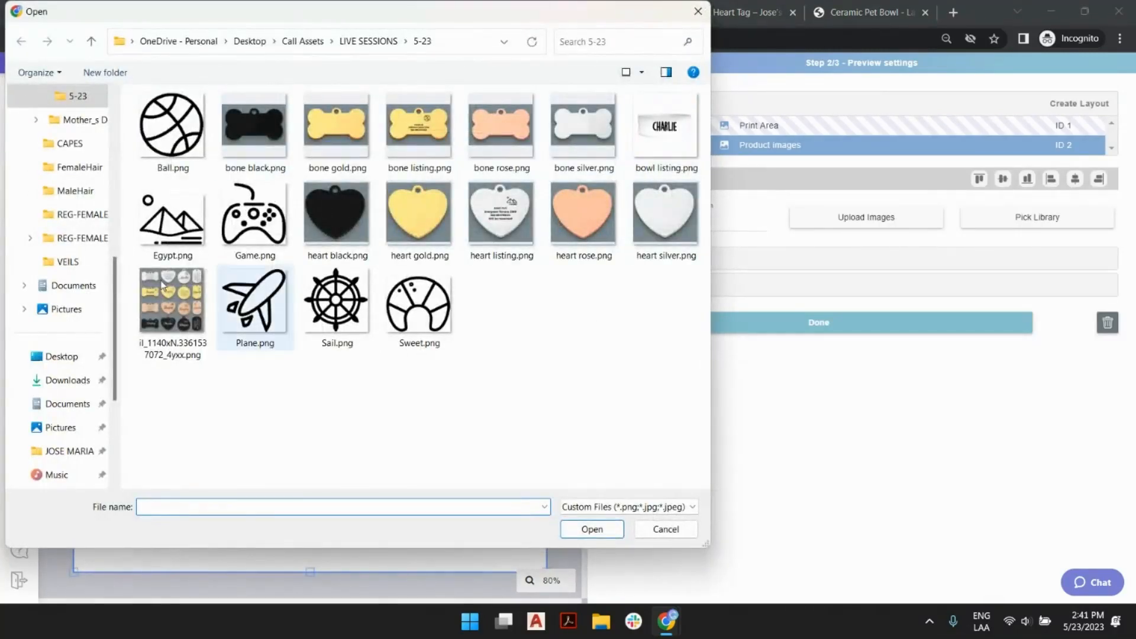
{"action": "left_click", "coordinate": [338, 127]}
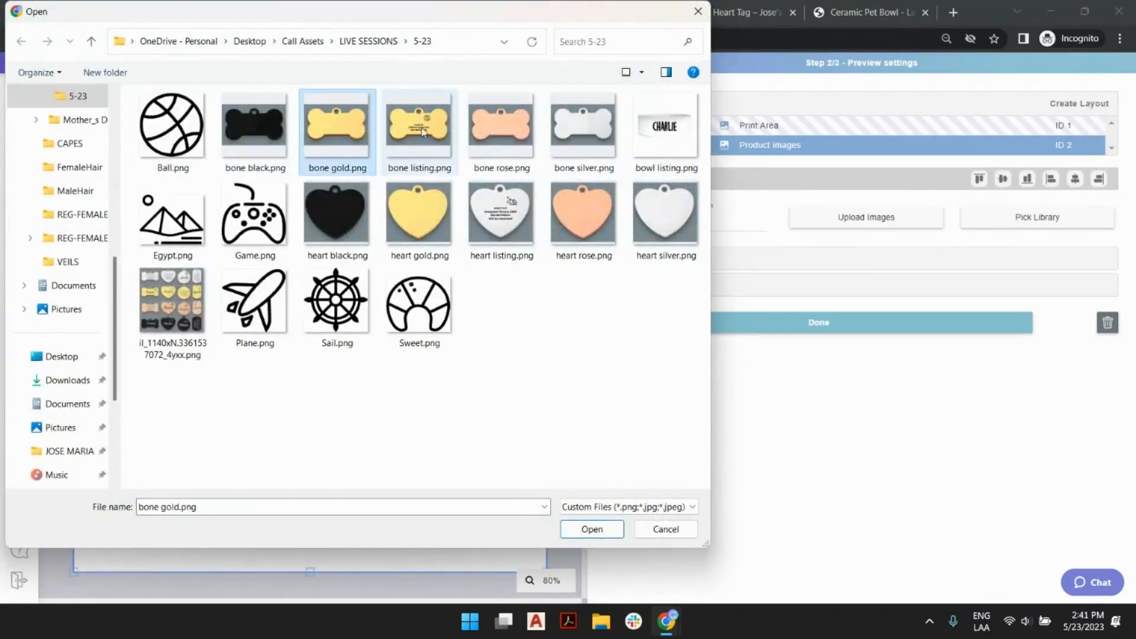
{"action": "left_click", "coordinate": [501, 132], "text": "ctrl"}
{"action": "left_click_drag", "start_coordinate": [543, 18], "coordinate": [574, 19]}
{"action": "left_click", "coordinate": [605, 122], "text": "ctrl"}
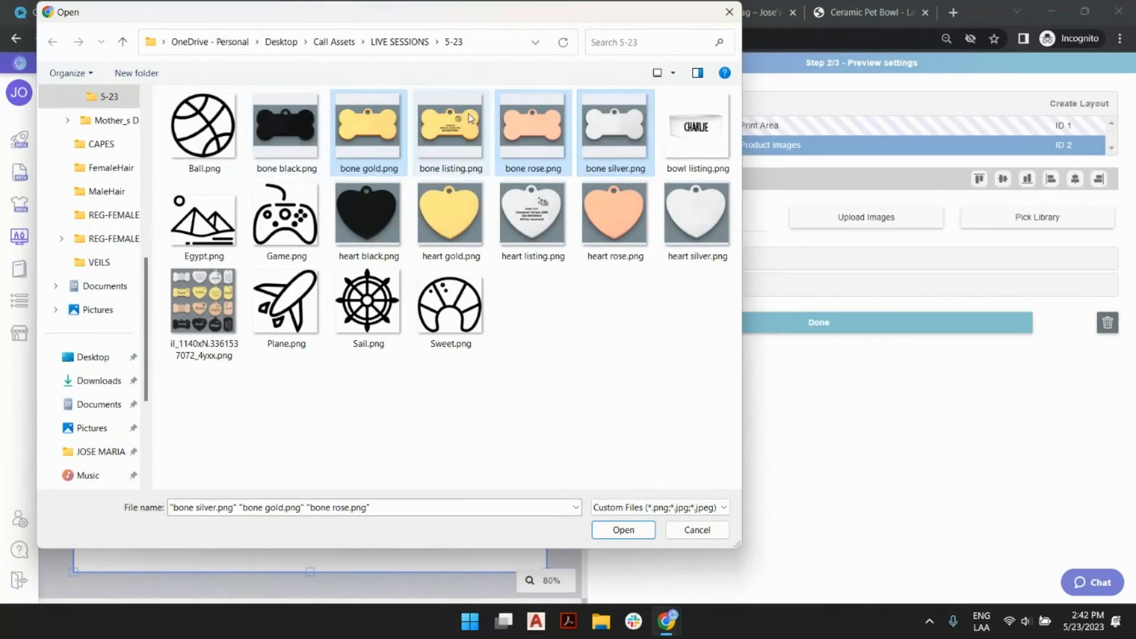
{"action": "left_click", "coordinate": [621, 530]}
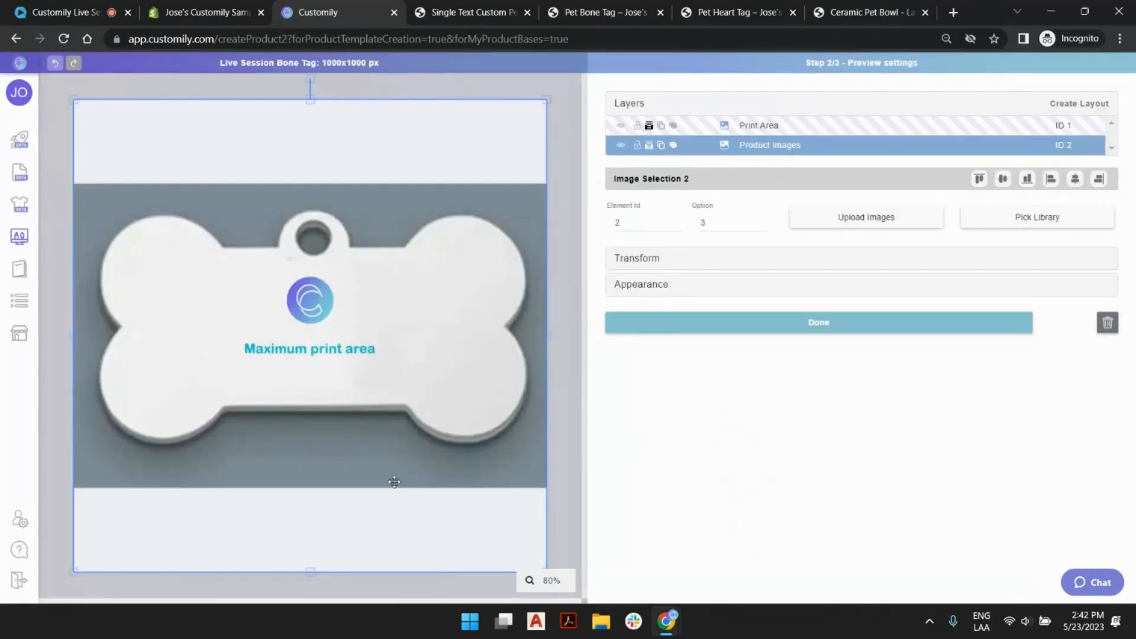
Look through the three bone tag product images by switching the Product Images layer between its options.
{"action": "scroll", "coordinate": [329, 311], "scroll_direction": "down", "scroll_amount": 5}
{"action": "scroll", "coordinate": [330, 311], "scroll_direction": "up", "scroll_amount": 2}
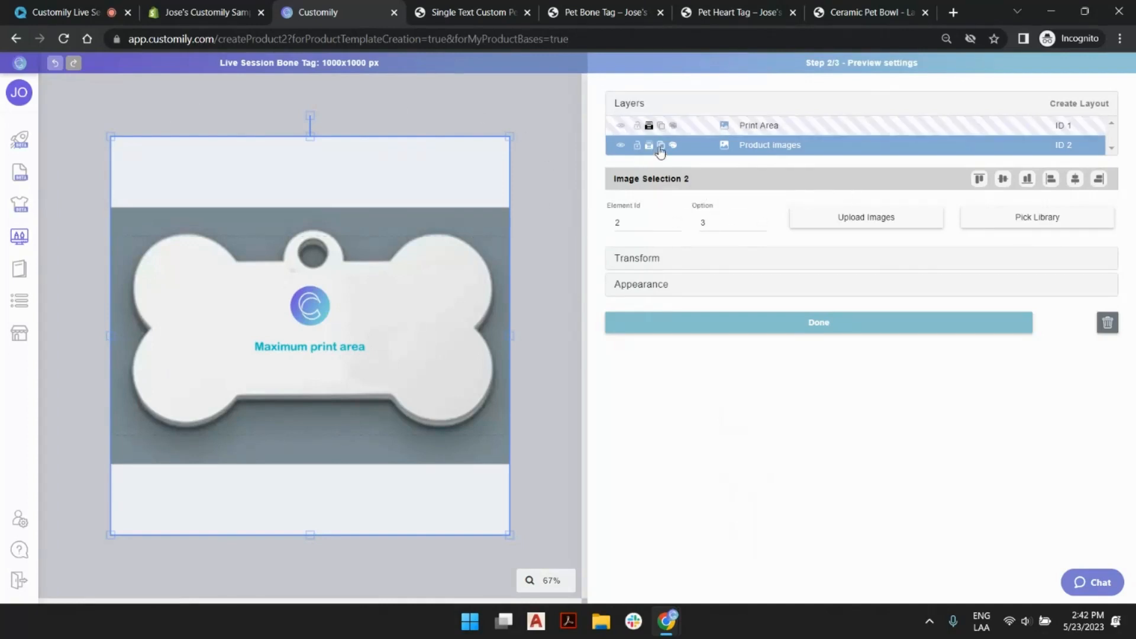
{"action": "left_click", "coordinate": [522, 194]}
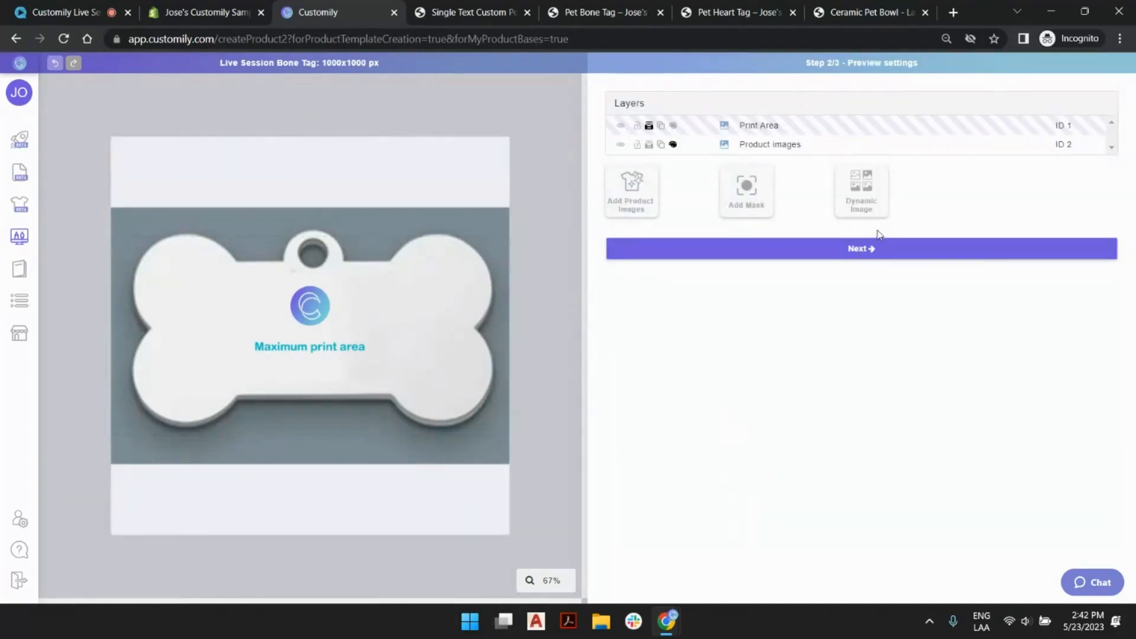
{"action": "left_click", "coordinate": [756, 145]}
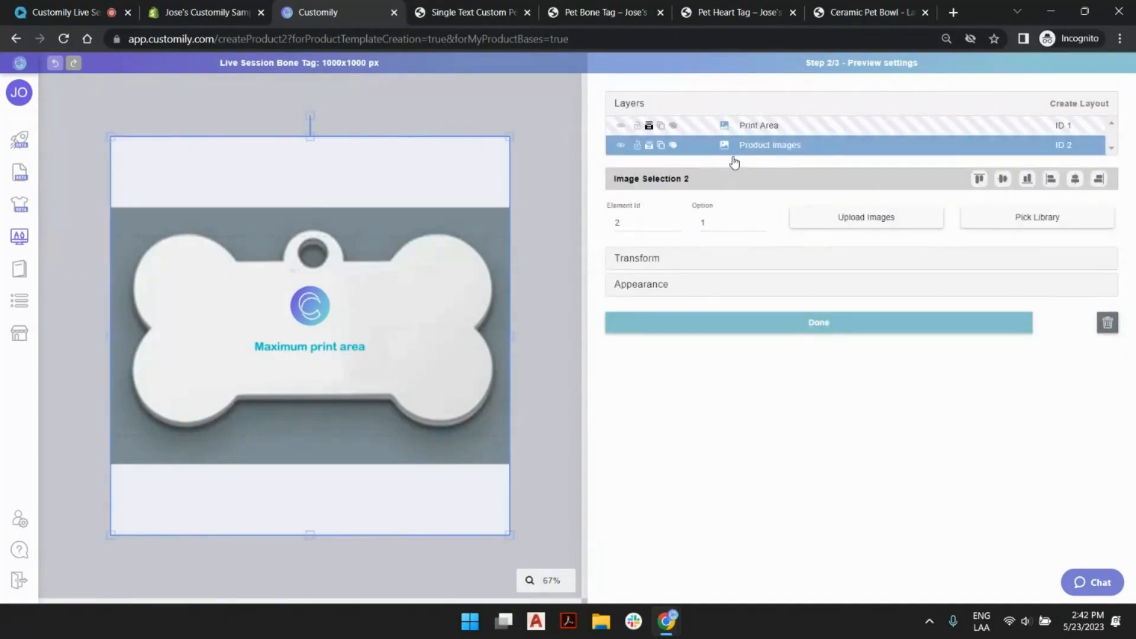
{"action": "left_click", "coordinate": [761, 222]}
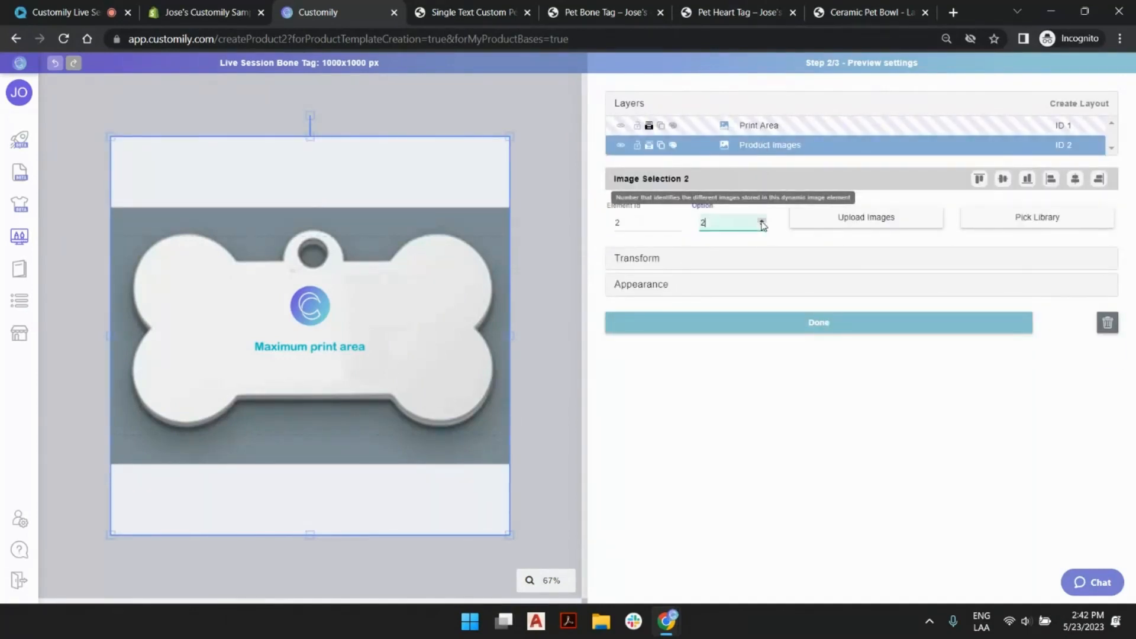
{"action": "left_click", "coordinate": [762, 226]}
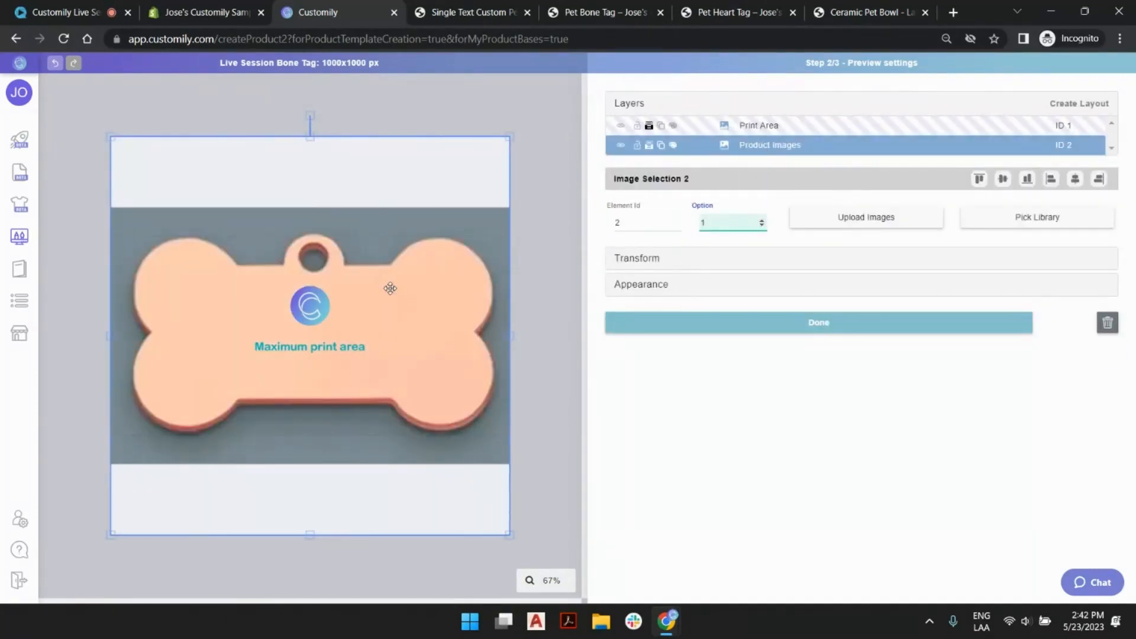
{"action": "left_click", "coordinate": [762, 221]}
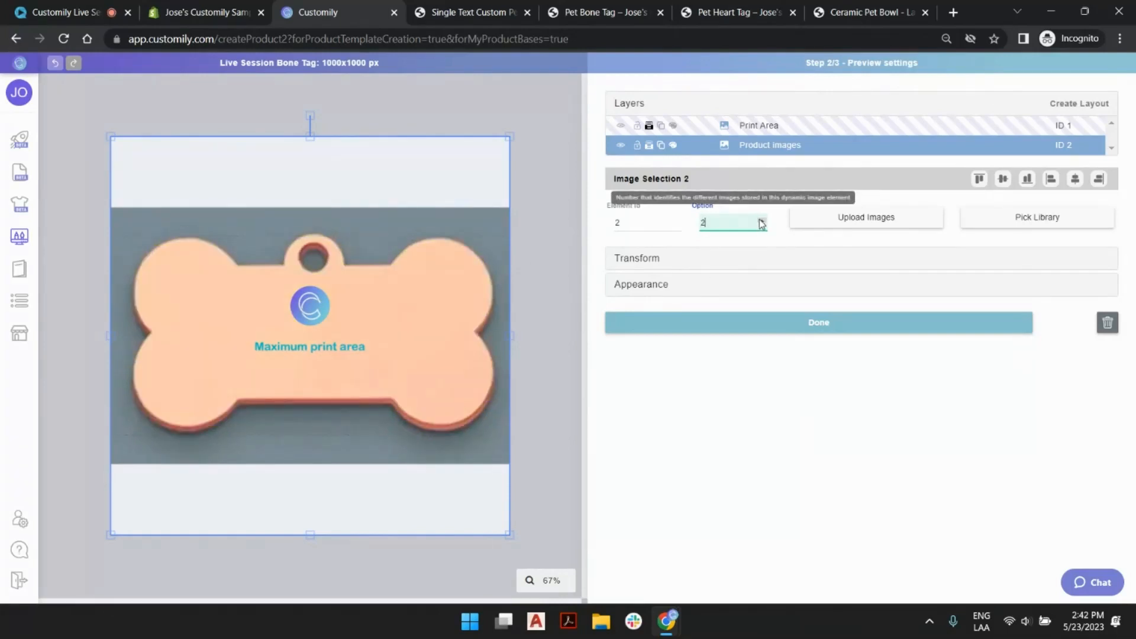
{"action": "left_click", "coordinate": [763, 221]}
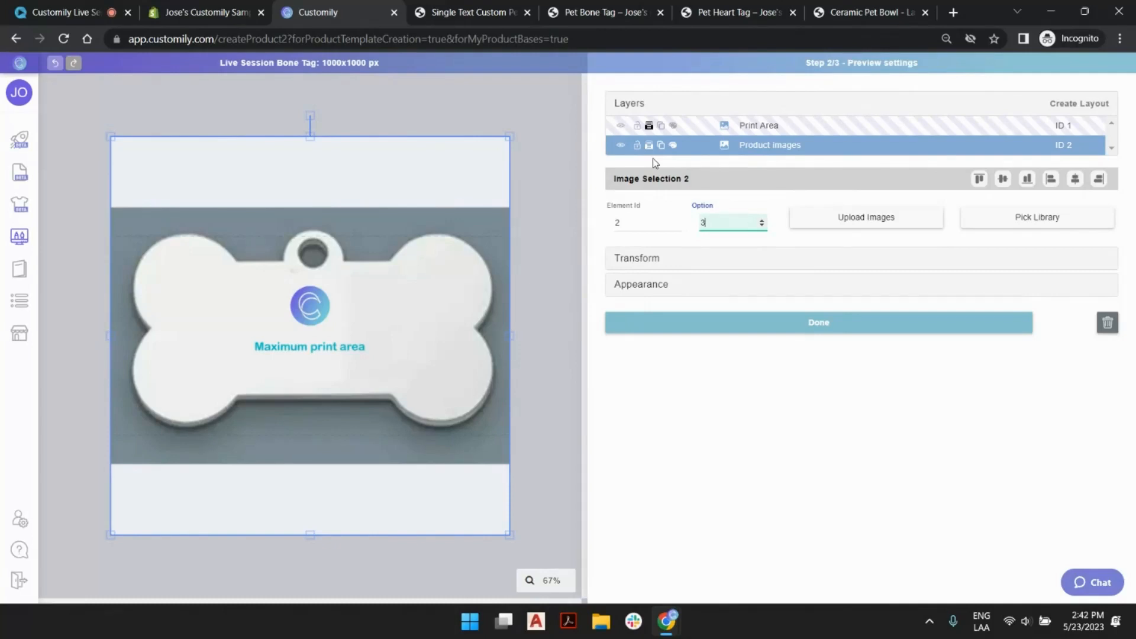
Shrink the Print Area on the bone tag preview and nudge it up to fit the flat middle of the tag.
{"action": "left_click", "coordinate": [766, 126]}
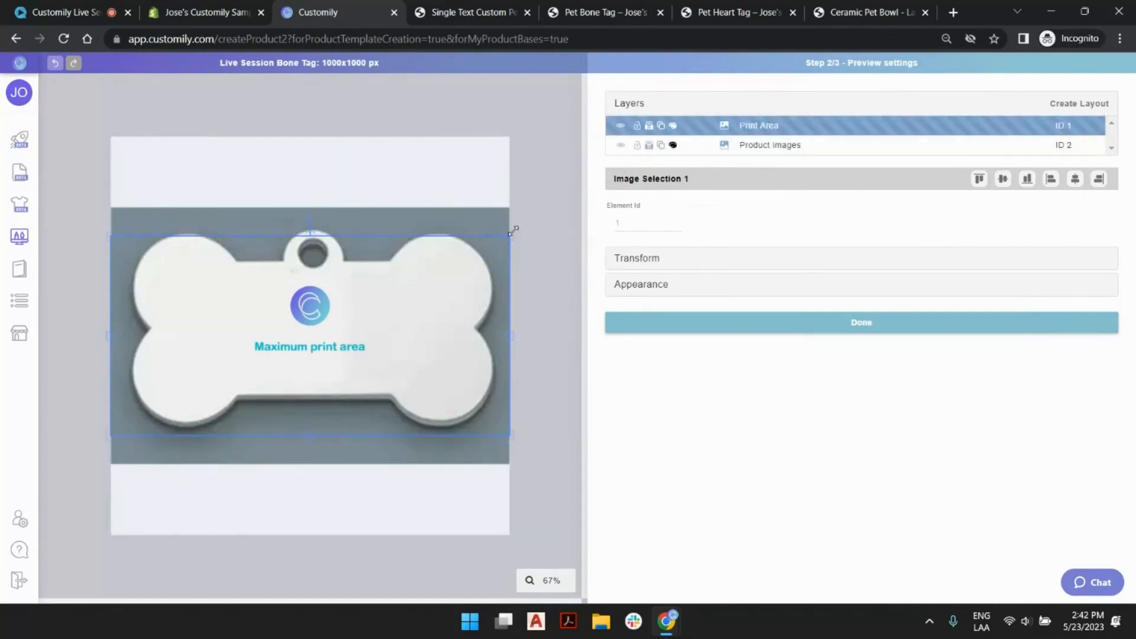
{"action": "left_click_drag", "start_coordinate": [510, 235], "coordinate": [422, 256]}
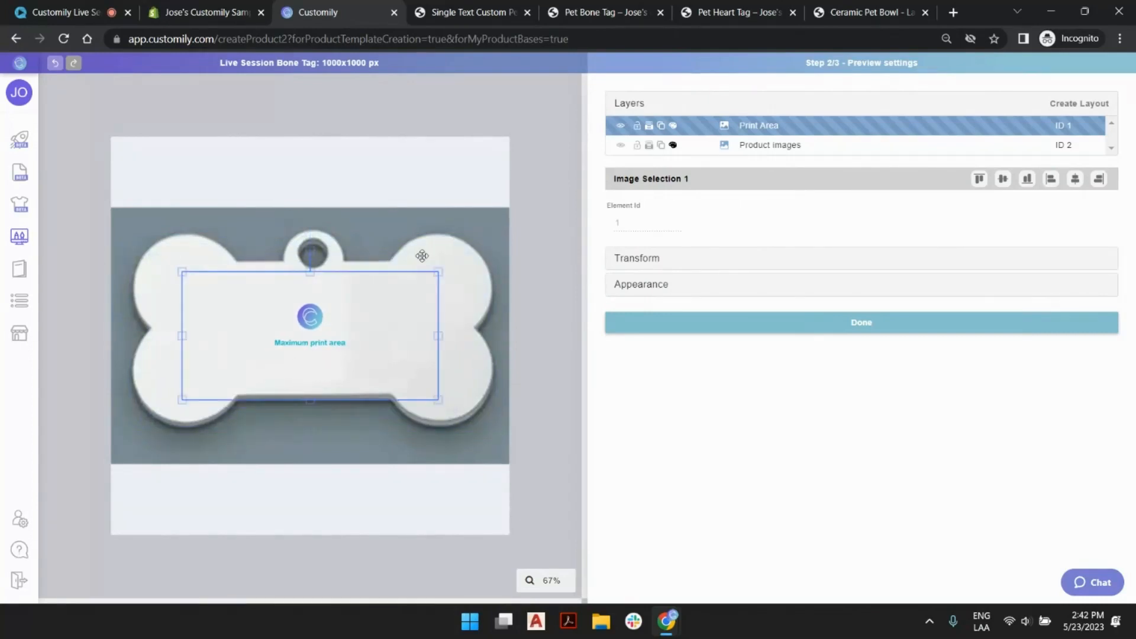
{"action": "key", "text": "Up"}
{"action": "key", "text": "Up"}
{"action": "key", "text": "Up"}
{"action": "key", "text": "Up"}
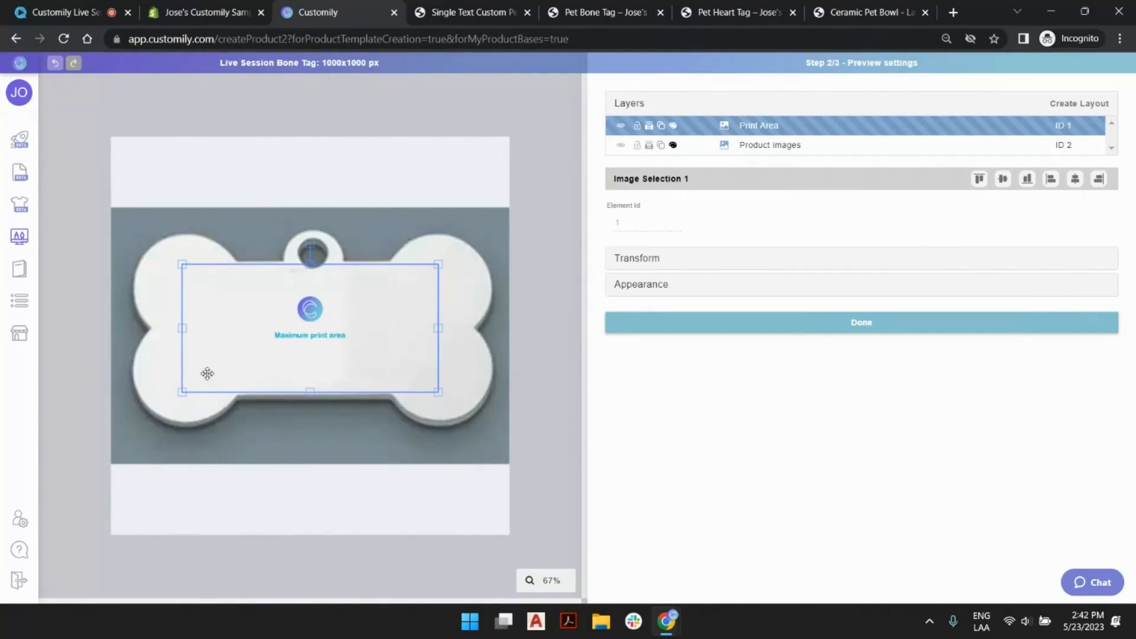
{"action": "left_click", "coordinate": [570, 158]}
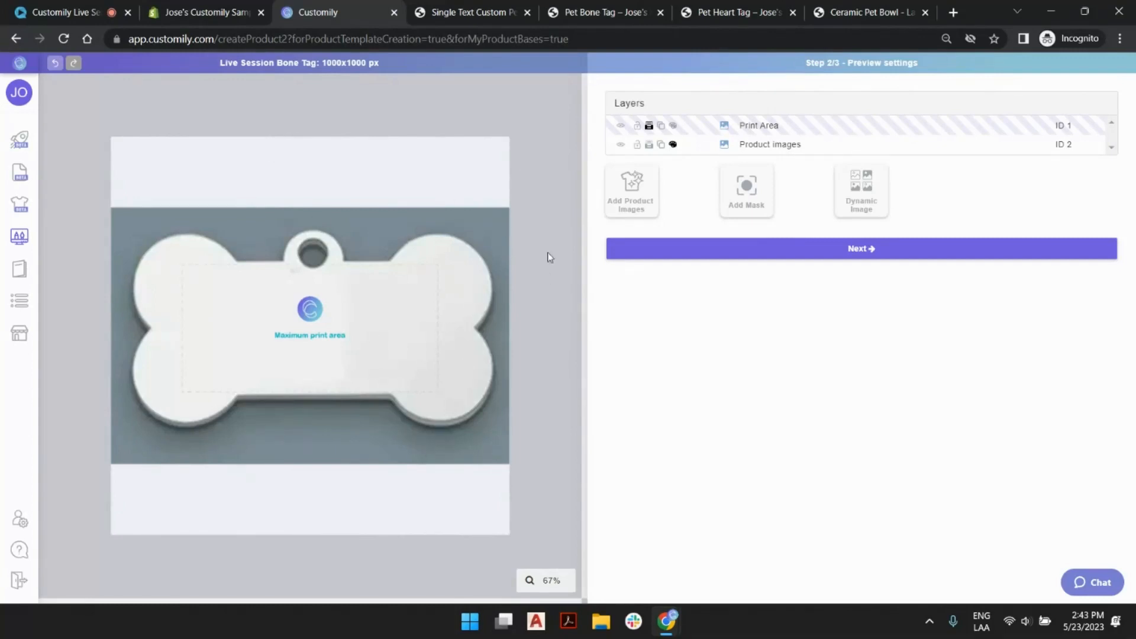
Proceed to the template review and check the print area's outline in the production file and preview.
{"action": "left_click", "coordinate": [814, 251]}
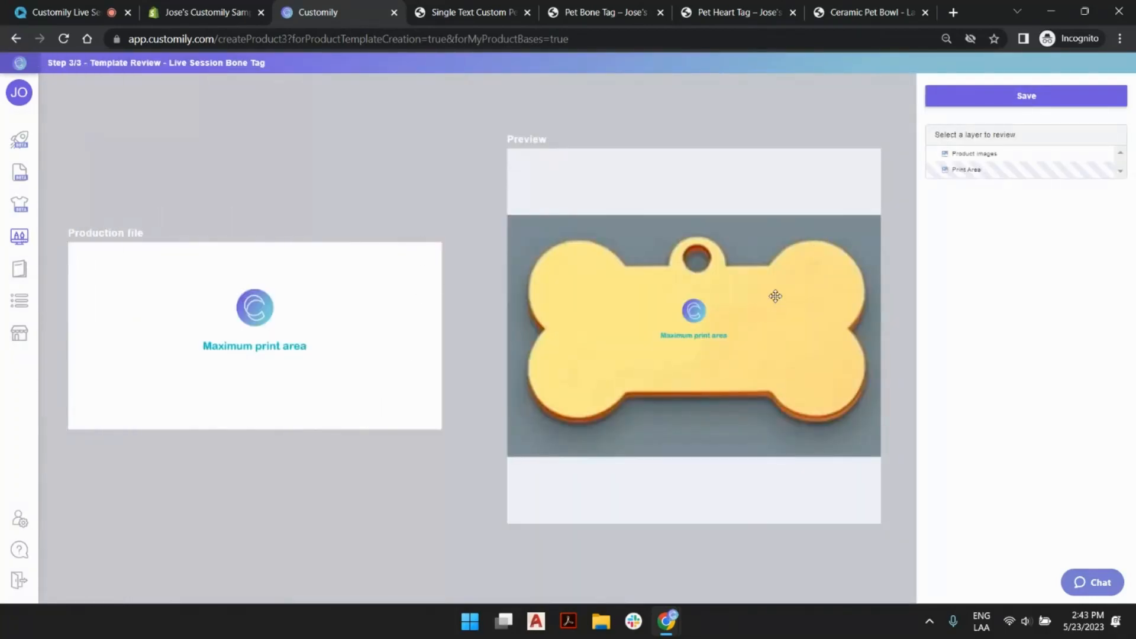
{"action": "left_click", "coordinate": [687, 310]}
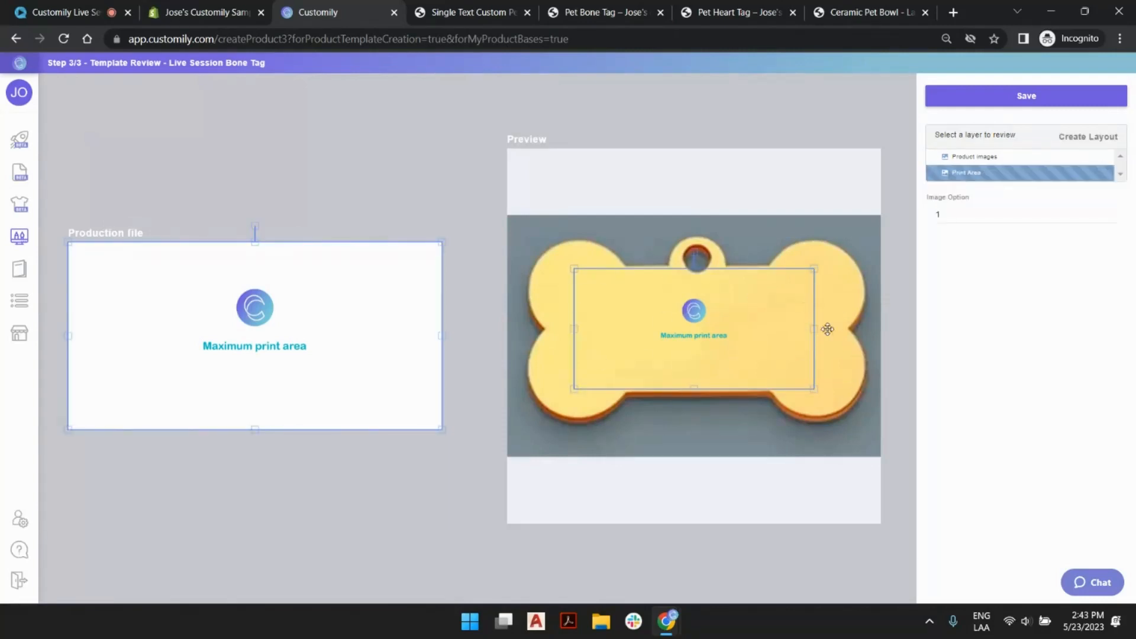
{"action": "left_click", "coordinate": [860, 123]}
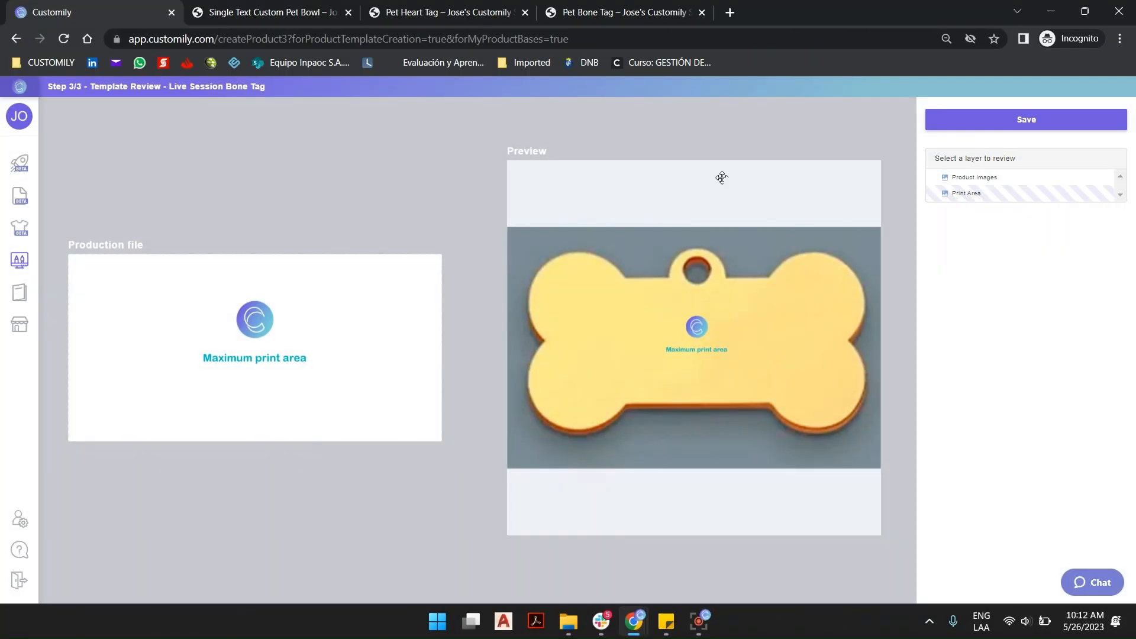
Set the Color variant's values to Gold, Rose Gold and Silver and save the bone tag product base.
{"action": "left_click", "coordinate": [981, 126]}
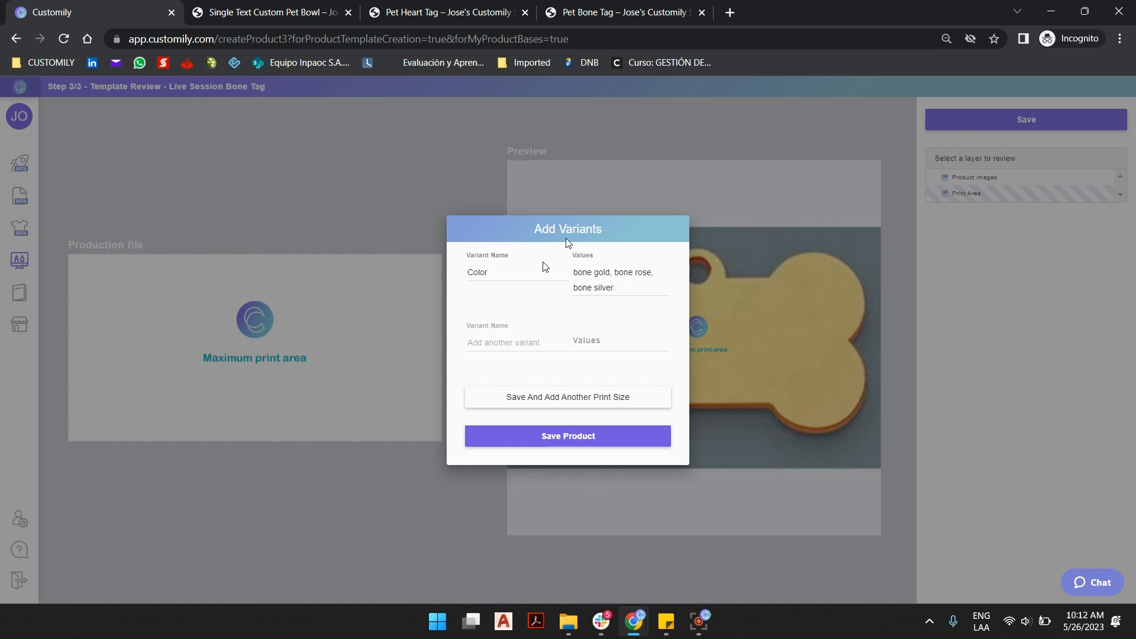
{"action": "left_click_drag", "start_coordinate": [599, 274], "coordinate": [645, 275]}
{"action": "type", "text": "G"}
{"action": "type", "text": "R"}
{"action": "type", "text": "S"}
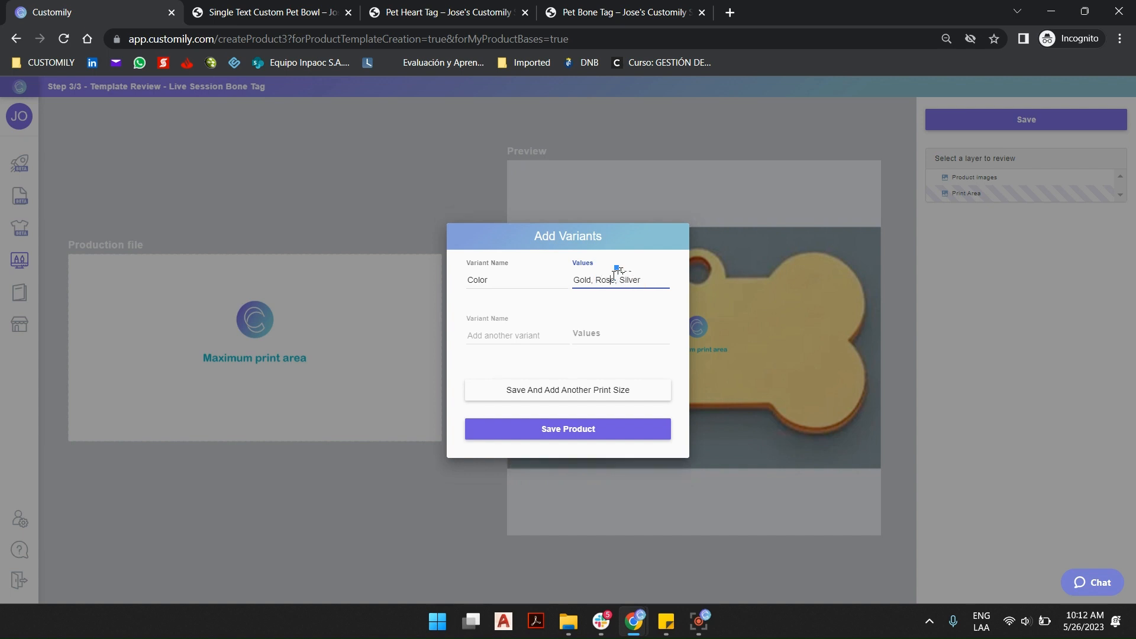
{"action": "type", "text": " Gold"}
{"action": "left_click", "coordinate": [594, 430]}
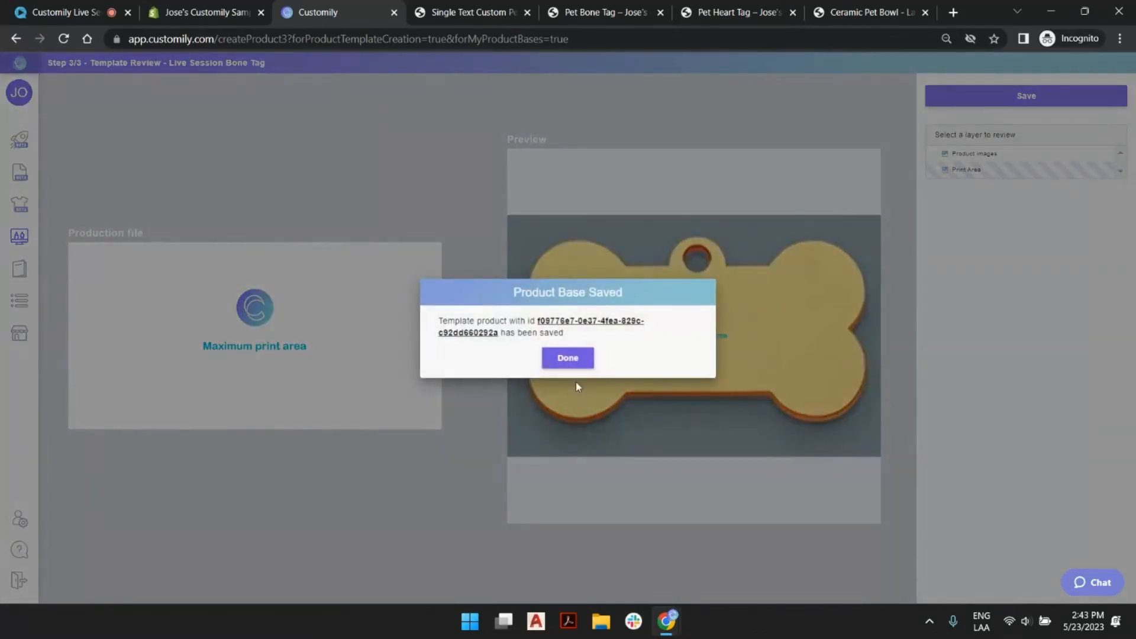
{"action": "left_click", "coordinate": [562, 362]}
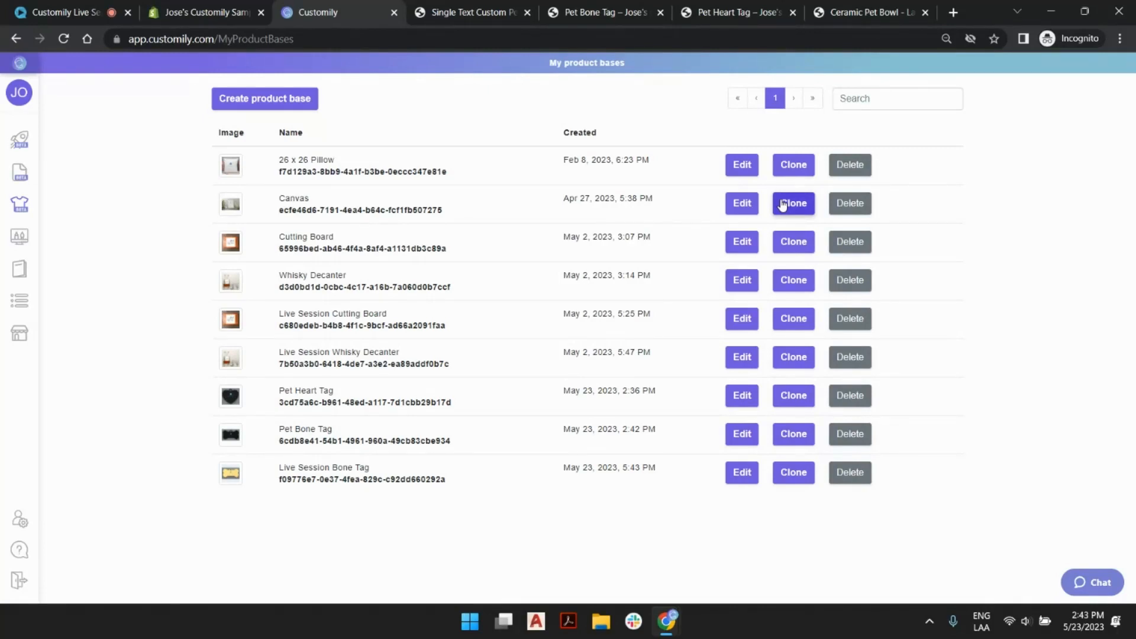
Create a new product base named Live Session Heart Tag with a page 30 mm wide and 30 mm high.
{"action": "left_click", "coordinate": [296, 100]}
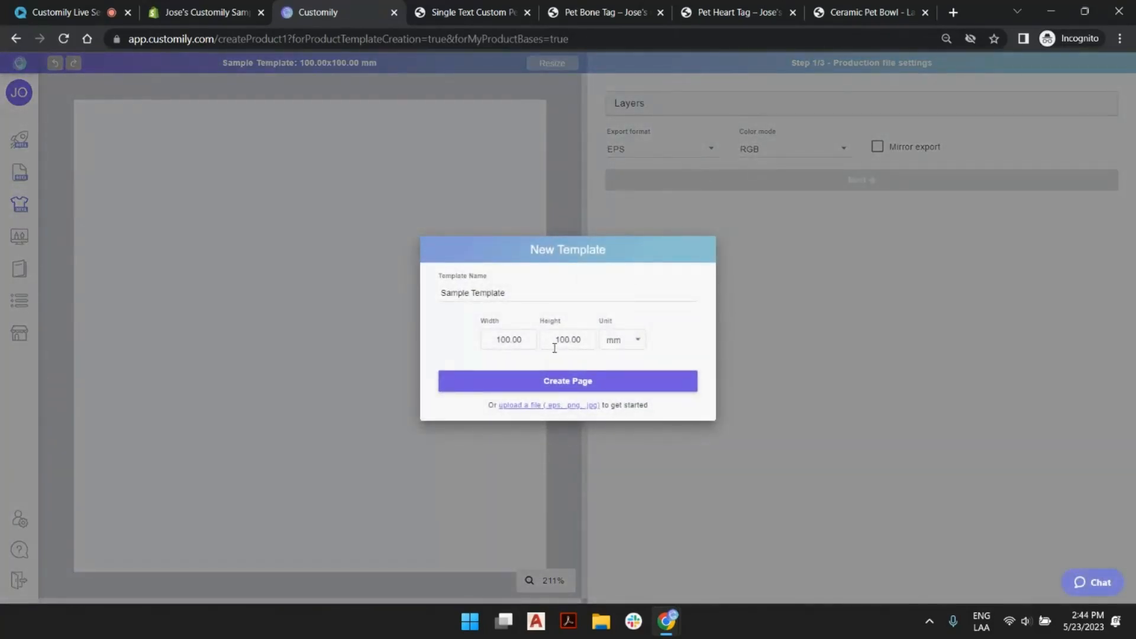
{"action": "left_click", "coordinate": [494, 298]}
{"action": "triple_click", "coordinate": [491, 298]}
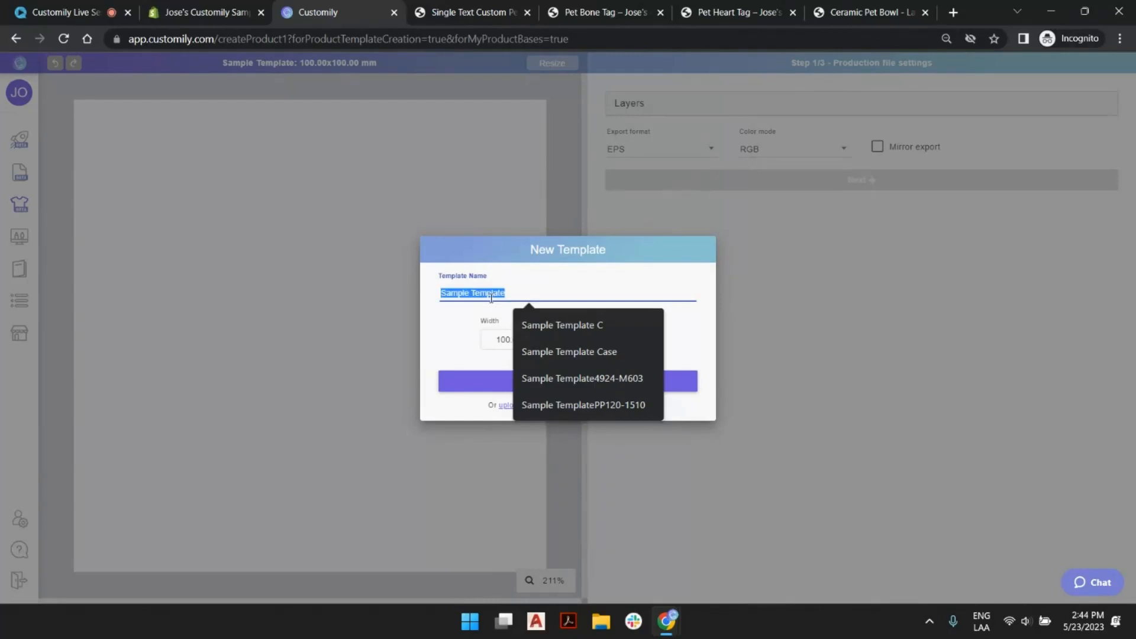
{"action": "type", "text": "Live Session"}
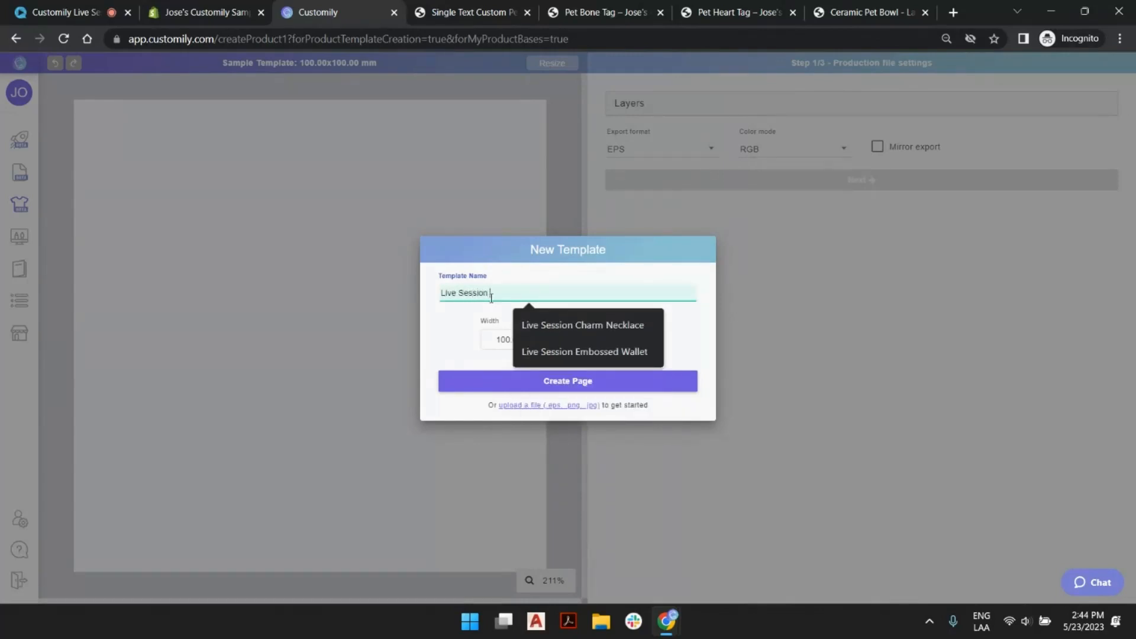
{"action": "type", "text": " Heart Tag"}
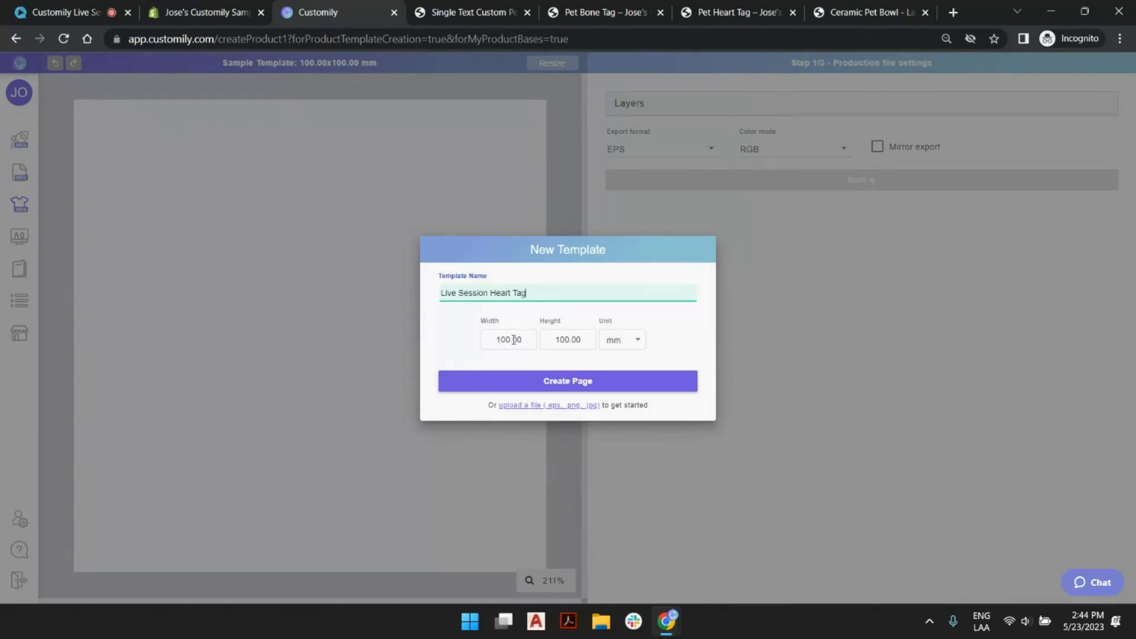
{"action": "double_click", "coordinate": [514, 339]}
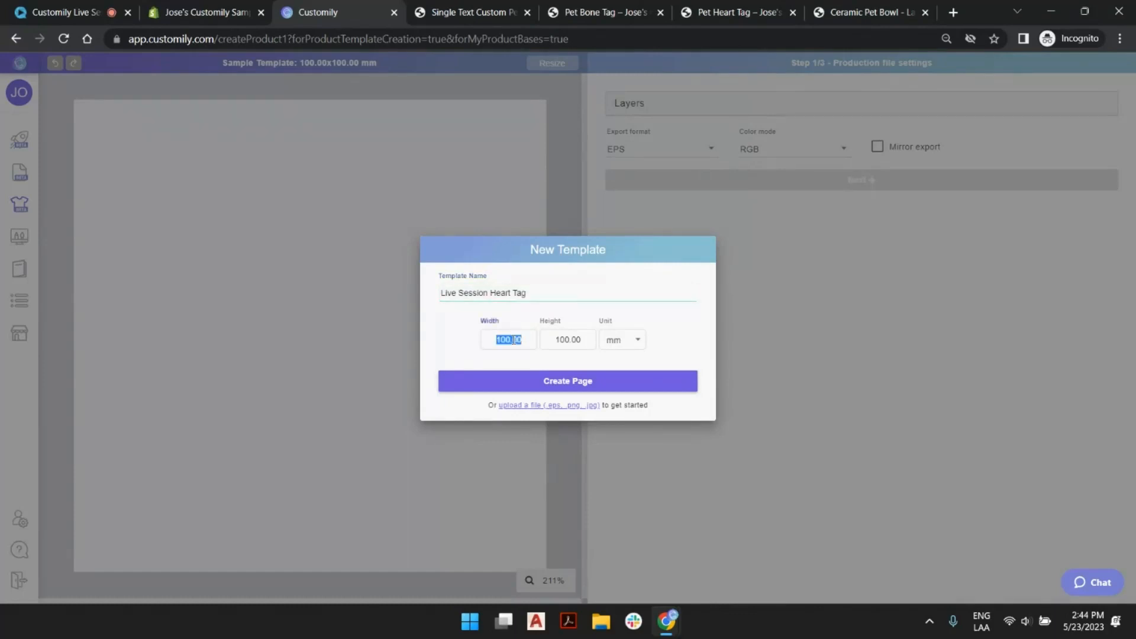
{"action": "type", "text": "30"}
{"action": "key", "text": "Tab"}
{"action": "type", "text": "30"}
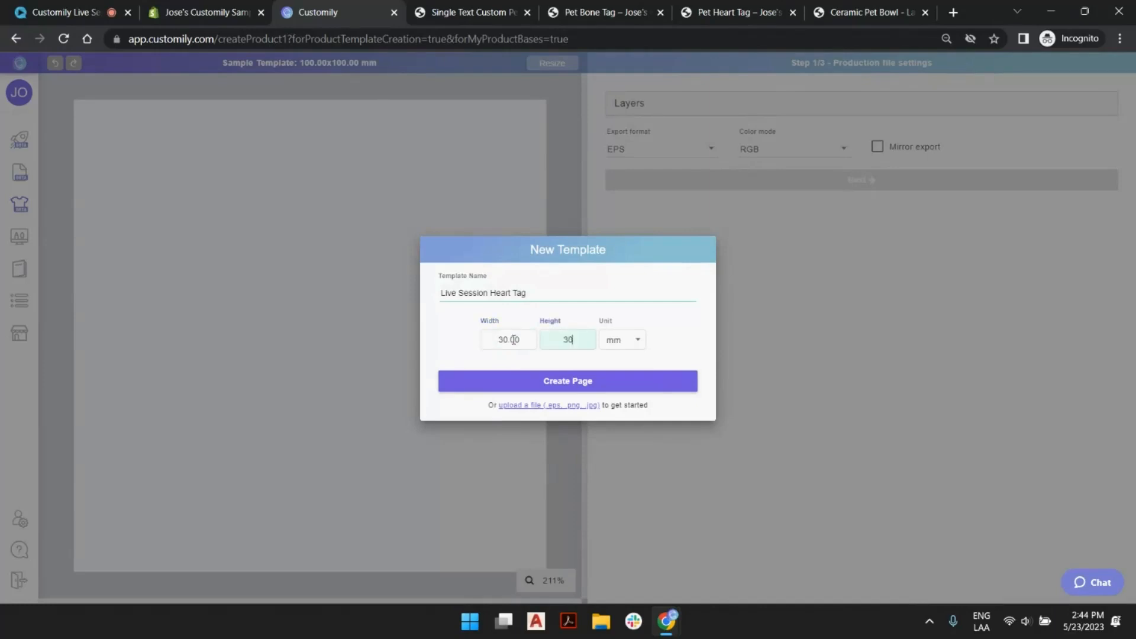
{"action": "left_click", "coordinate": [605, 382]}
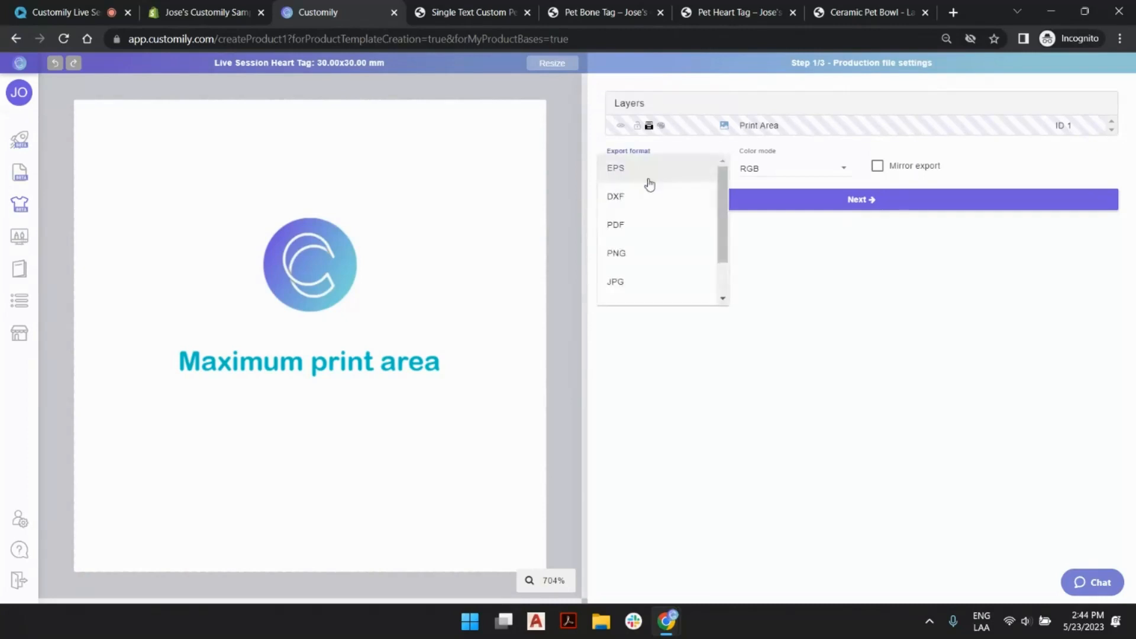
Set the heart tag's export format to PDF and color mode to CMYK, and continue to the preview settings.
{"action": "left_click", "coordinate": [647, 173]}
{"action": "left_click", "coordinate": [643, 224]}
{"action": "left_click", "coordinate": [781, 173]}
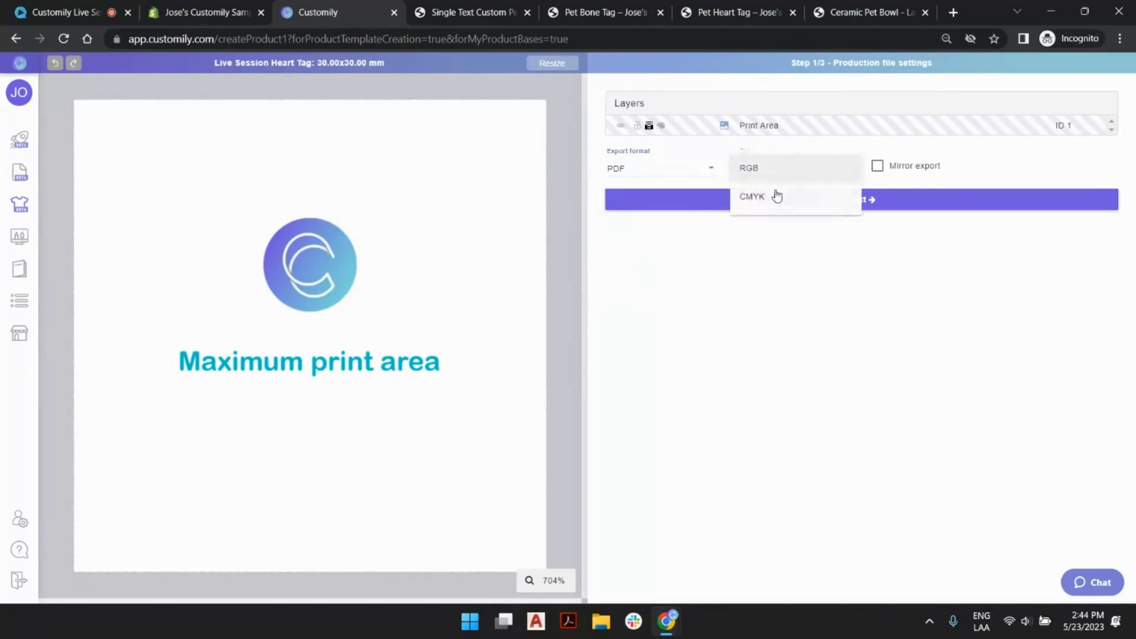
{"action": "left_click", "coordinate": [774, 196]}
{"action": "left_click", "coordinate": [776, 200]}
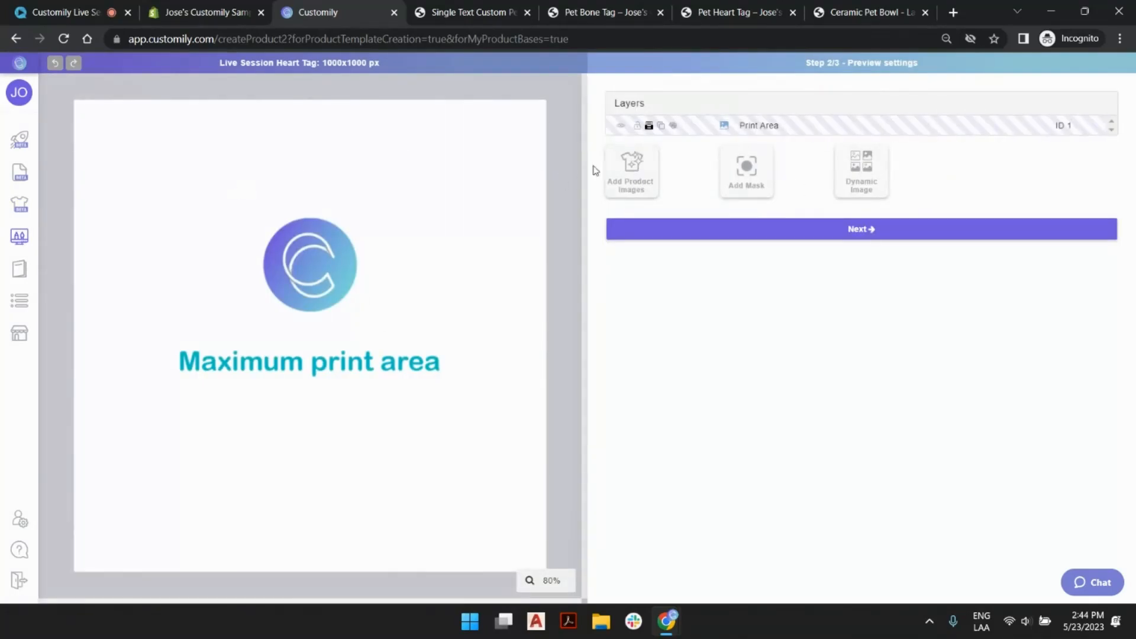
Add heart gold.png, heart rose.png and heart silver.png as product images.
{"action": "left_click", "coordinate": [644, 154]}
{"action": "left_click", "coordinate": [450, 216]}
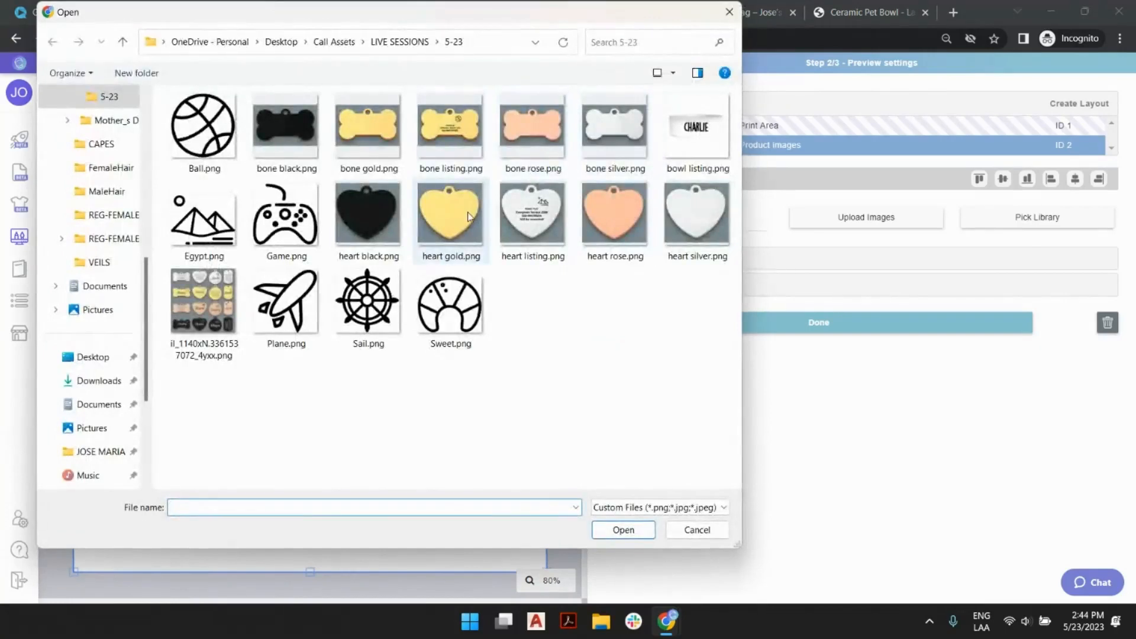
{"action": "left_click", "coordinate": [621, 208], "text": "ctrl"}
{"action": "left_click", "coordinate": [697, 220], "text": "ctrl"}
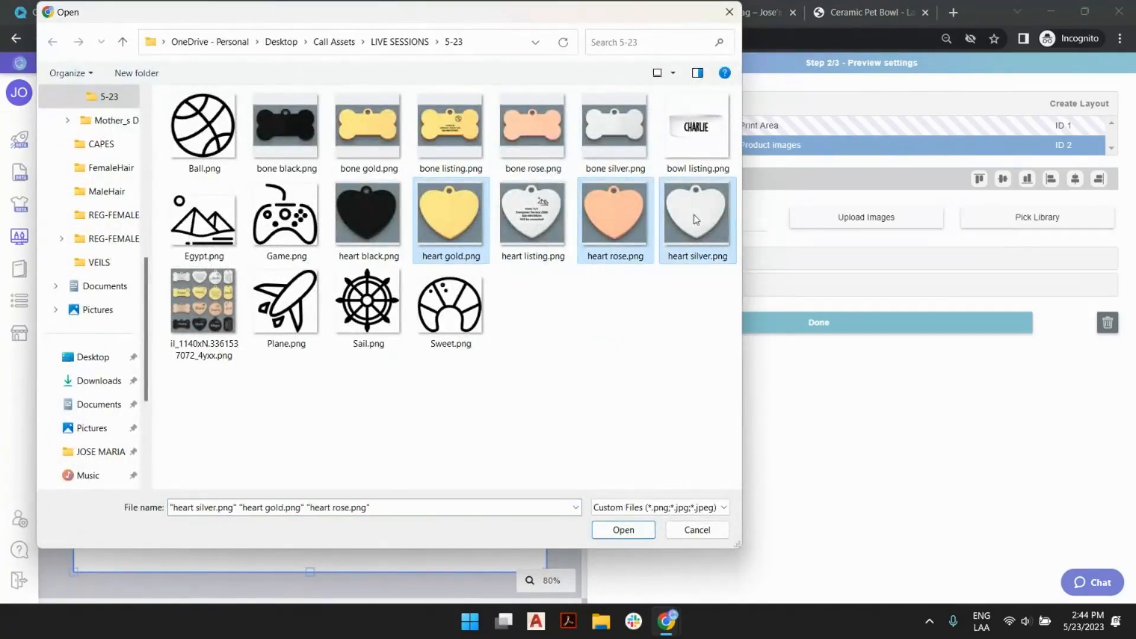
{"action": "left_click", "coordinate": [638, 529]}
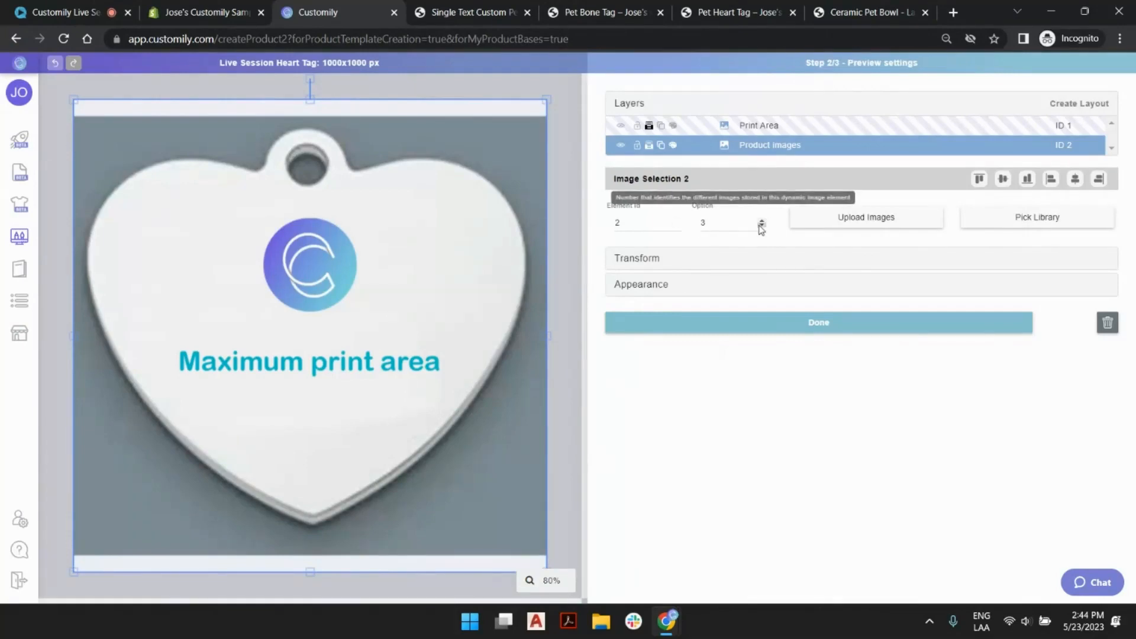
Review the heart tag's gold, rose and silver product images by stepping through the image options.
{"action": "left_click", "coordinate": [762, 225]}
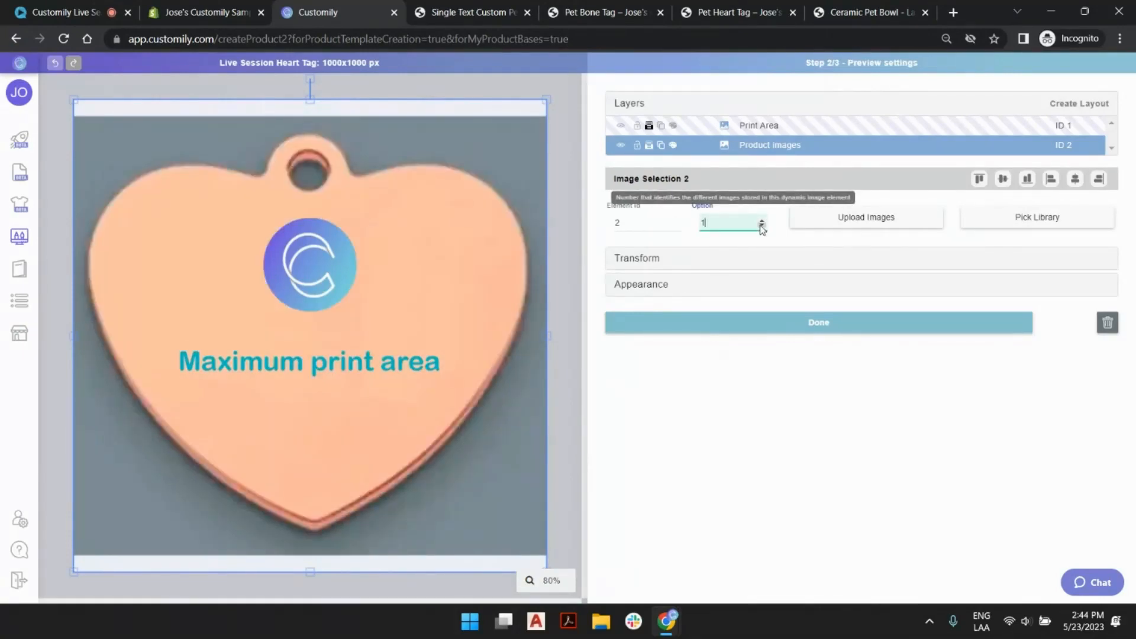
{"action": "left_click", "coordinate": [761, 222]}
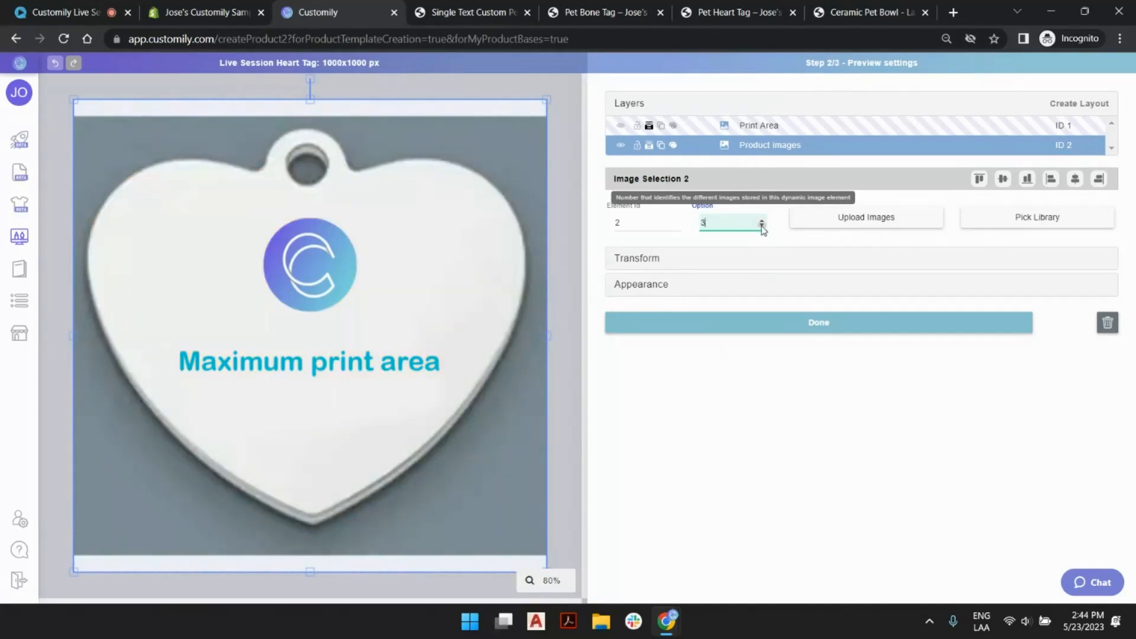
{"action": "left_click", "coordinate": [762, 225]}
Shrink the Print Area on the heart tag preview and shift it upward so it fits inside the heart.
{"action": "left_click", "coordinate": [769, 127]}
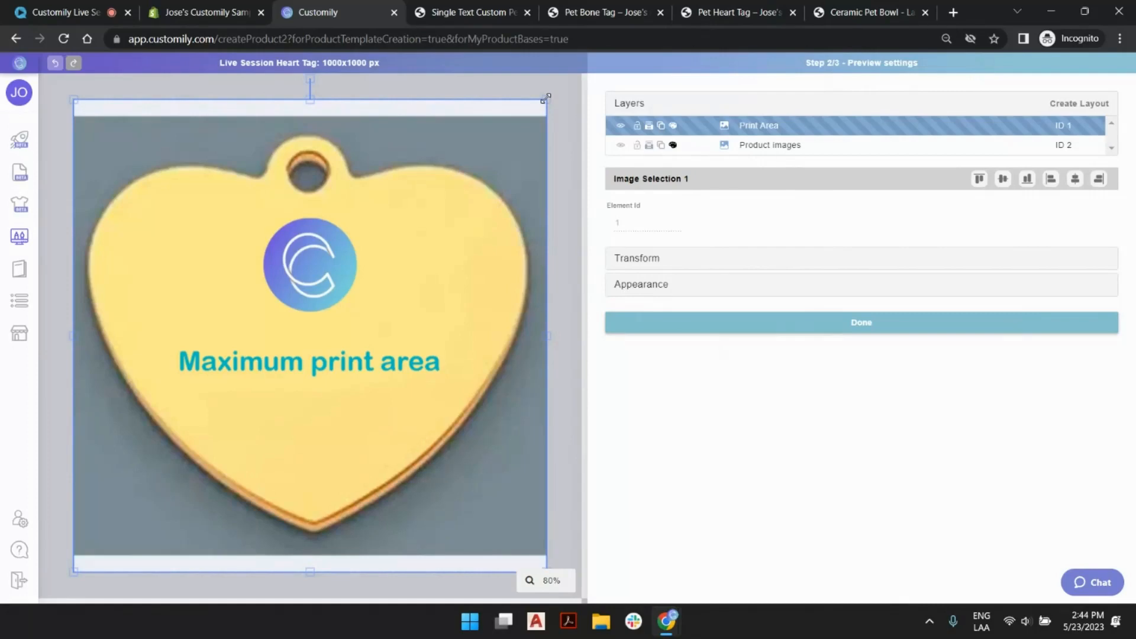
{"action": "left_click_drag", "start_coordinate": [545, 98], "coordinate": [410, 177]}
{"action": "key", "text": "Up"}
{"action": "key", "text": "Up"}
{"action": "key", "text": "Up"}
{"action": "key", "text": "Up"}
{"action": "key", "text": "Up"}
{"action": "key", "text": "Up"}
{"action": "key", "text": "Up"}
{"action": "key", "text": "Up"}
{"action": "key", "text": "Up"}
{"action": "key", "text": "Up"}
{"action": "key", "text": "Up"}
{"action": "key", "text": "Up"}
{"action": "key", "text": "Up"}
{"action": "key", "text": "Up"}
{"action": "key", "text": "Up"}
{"action": "key", "text": "Up"}
{"action": "key", "text": "Up"}
{"action": "key", "text": "Up"}
{"action": "key", "text": "Up"}
{"action": "key", "text": "Up"}
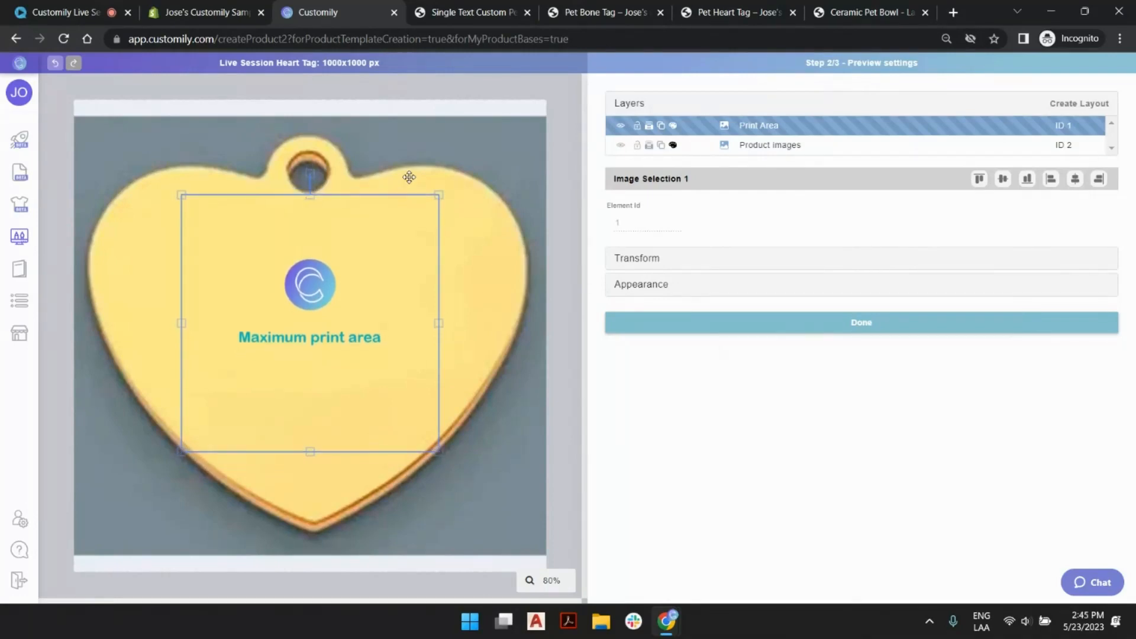
{"action": "left_click_drag", "start_coordinate": [441, 191], "coordinate": [424, 201]}
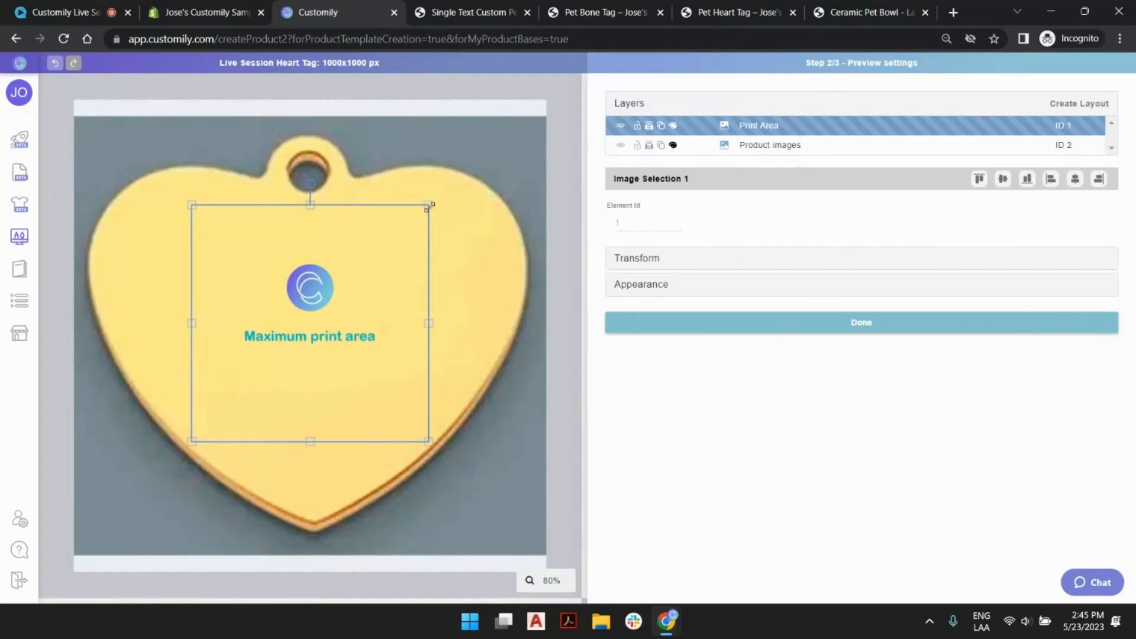
Slightly enlarge the Print Area on the heart tag, nudge it upward, and continue to the template review.
{"action": "left_click_drag", "start_coordinate": [431, 204], "coordinate": [434, 204]}
{"action": "key", "text": "Up"}
{"action": "key", "text": "Up"}
{"action": "key", "text": "Up"}
{"action": "key", "text": "Up"}
{"action": "key", "text": "Up"}
{"action": "key", "text": "Up"}
{"action": "key", "text": "Up"}
{"action": "key", "text": "Up"}
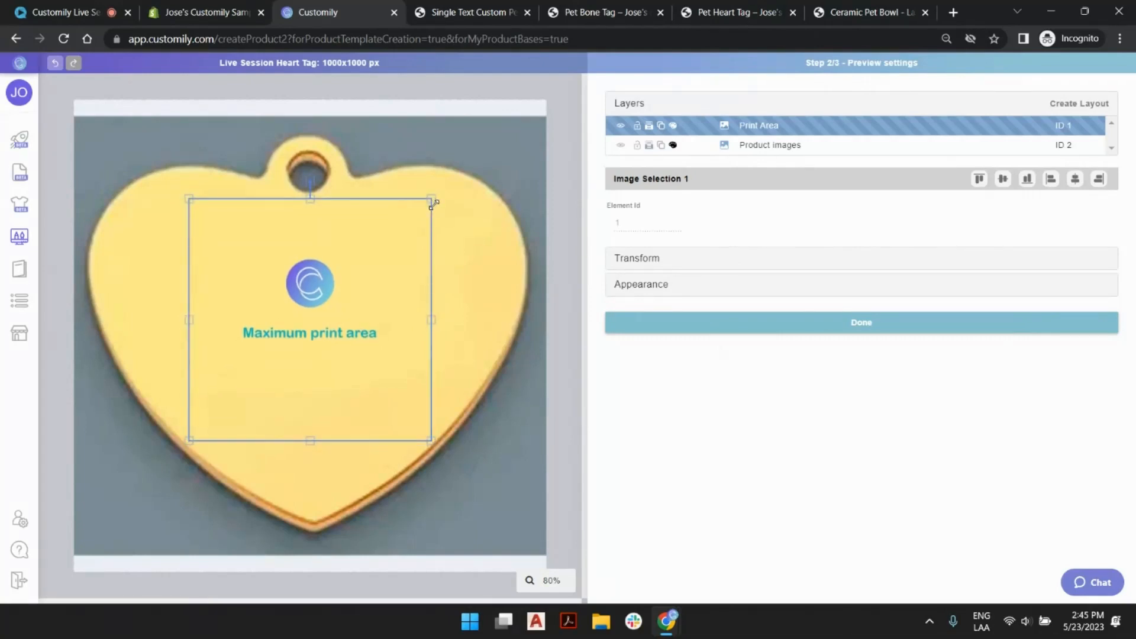
{"action": "left_click", "coordinate": [674, 325]}
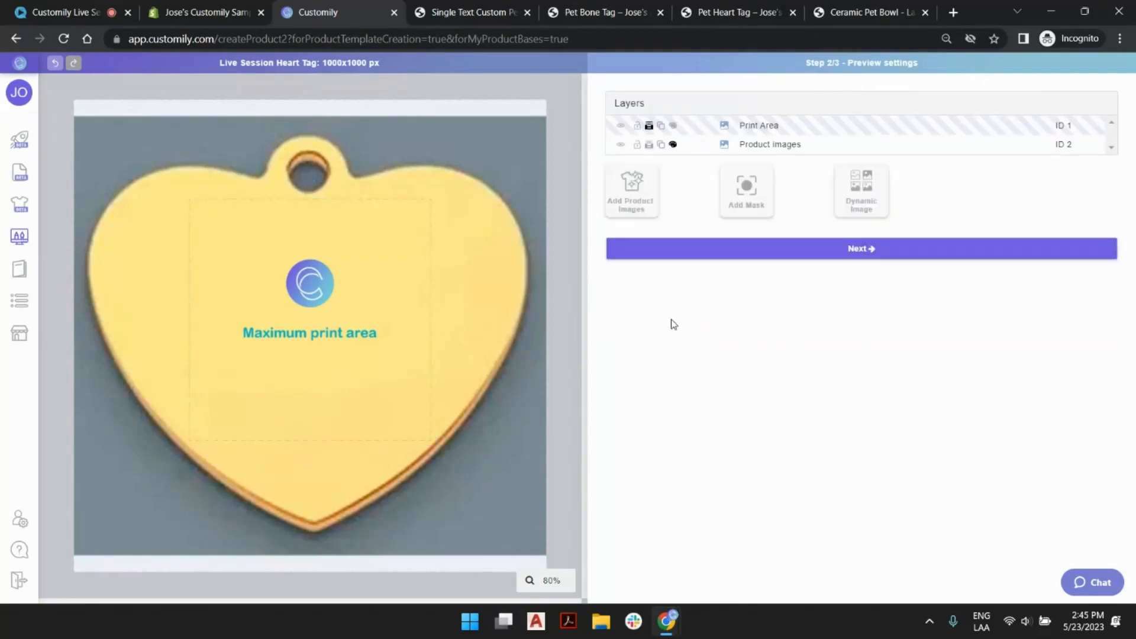
{"action": "left_click", "coordinate": [701, 258]}
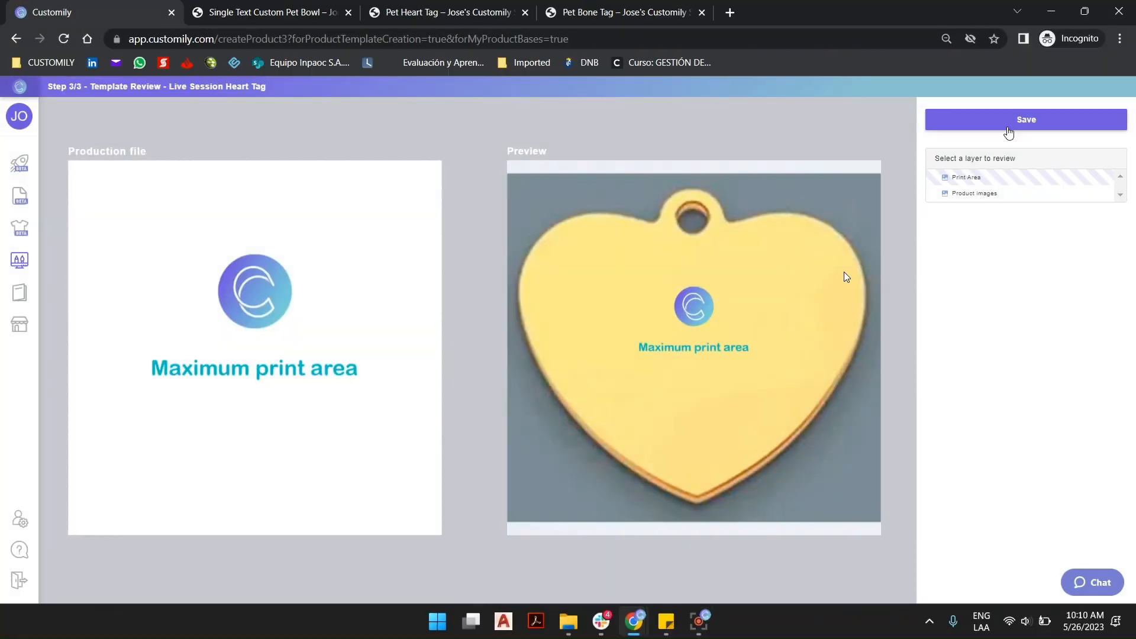
Set the heart tag's Color variant values to Gold, Rose Gold and Silver, and save the product base.
{"action": "left_click", "coordinate": [1008, 126]}
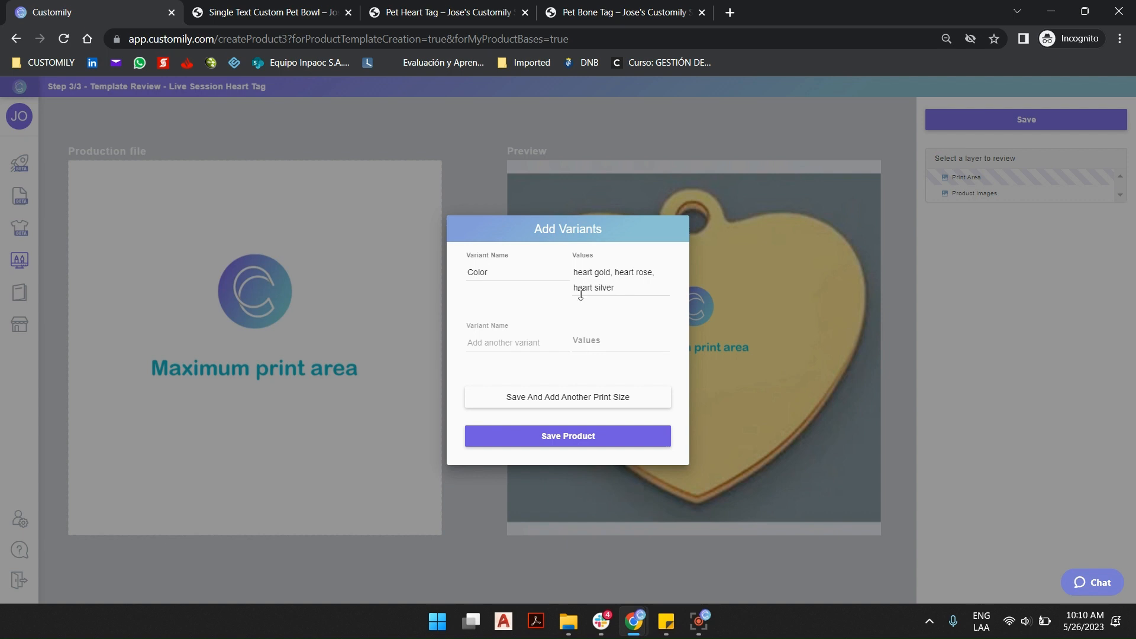
{"action": "left_click_drag", "start_coordinate": [600, 271], "coordinate": [573, 272]}
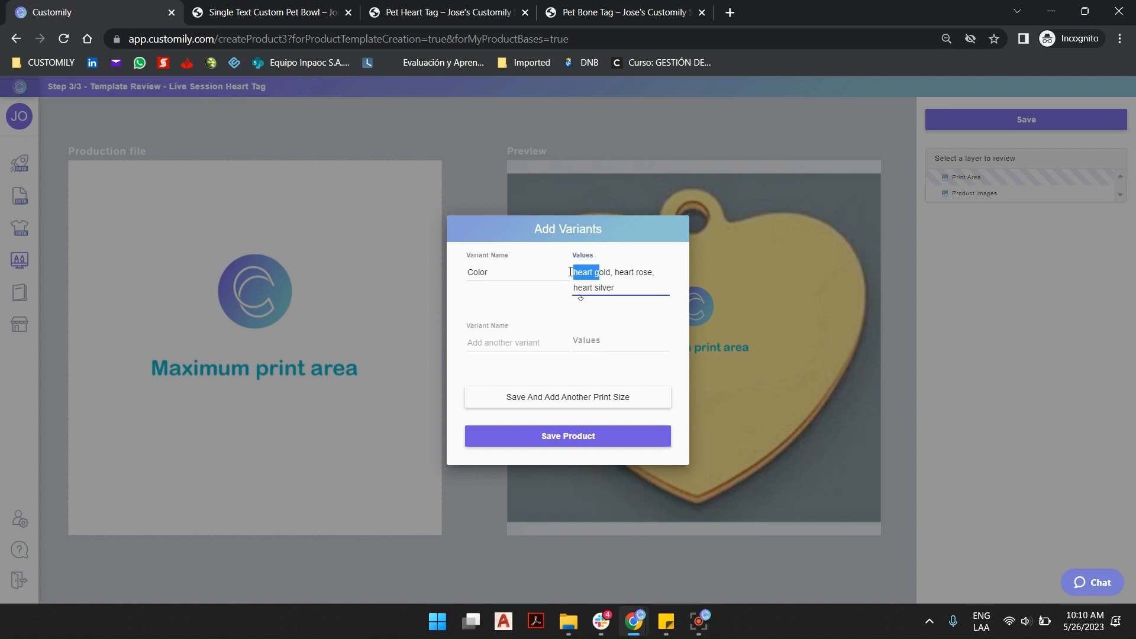
{"action": "type", "text": "G"}
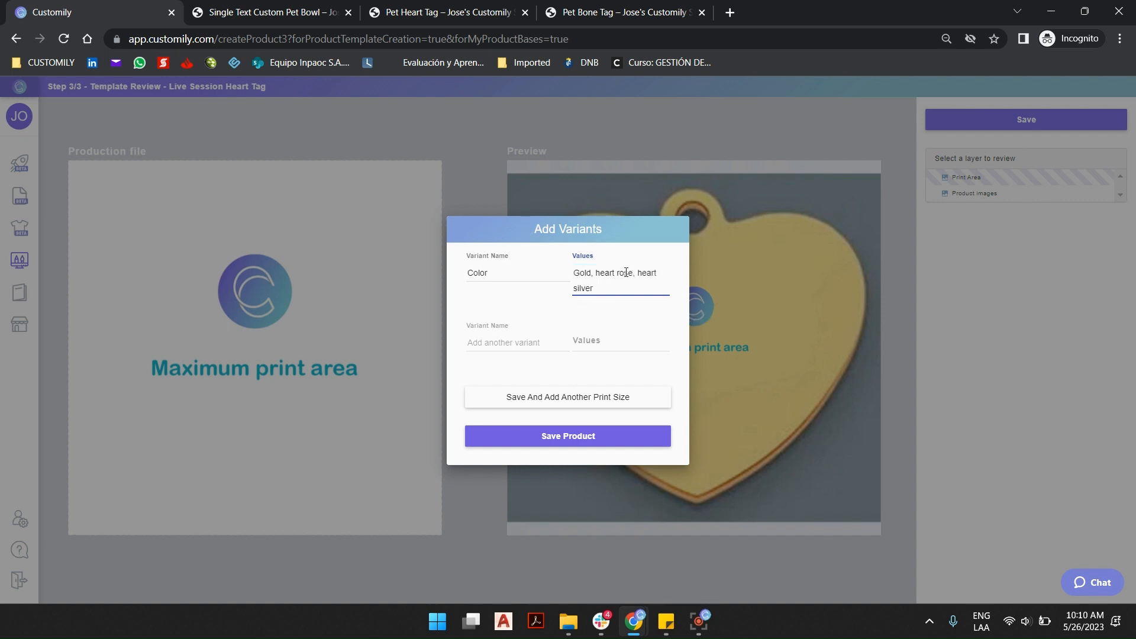
{"action": "left_click_drag", "start_coordinate": [620, 272], "coordinate": [642, 284]}
{"action": "type", "text": "R"}
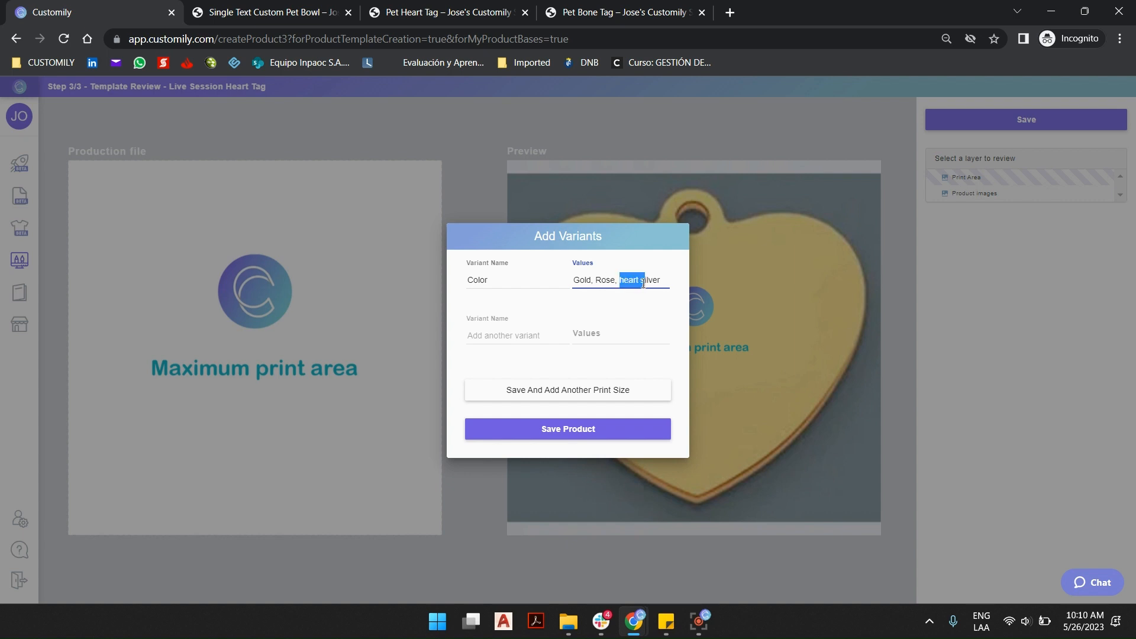
{"action": "type", "text": "S"}
{"action": "left_click", "coordinate": [617, 280]}
{"action": "type", "text": "Gold"}
{"action": "left_click", "coordinate": [597, 434]}
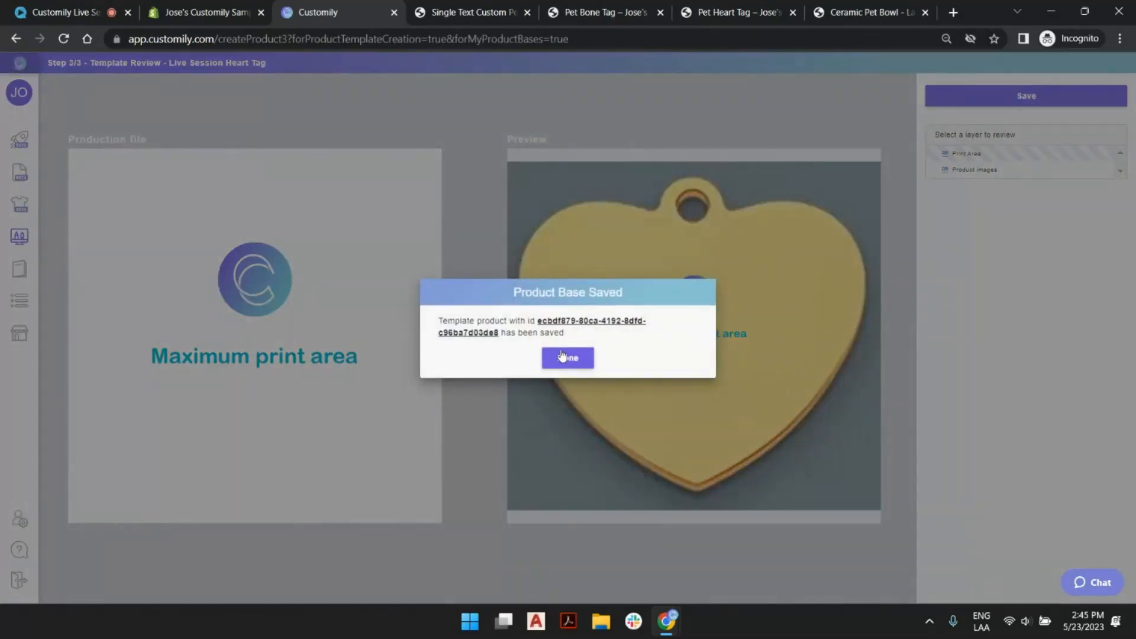
{"action": "left_click", "coordinate": [563, 355]}
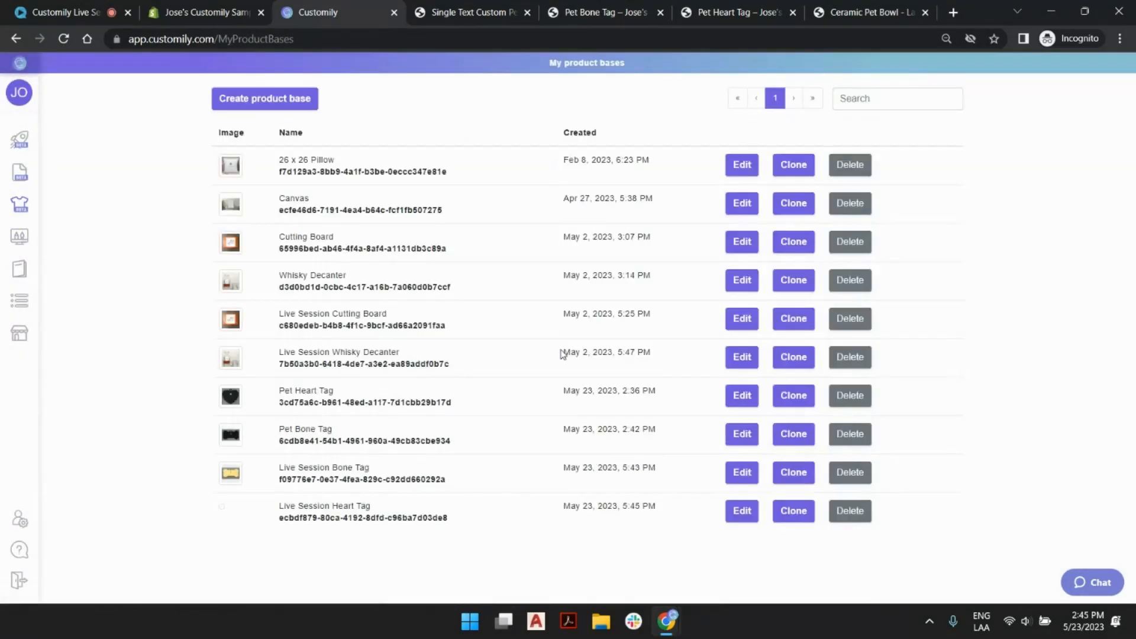
Start a new product from my product bases using Live Session Bone Tag.
{"action": "mouse_move", "coordinate": [15, 122]}
{"action": "left_click", "coordinate": [19, 142]}
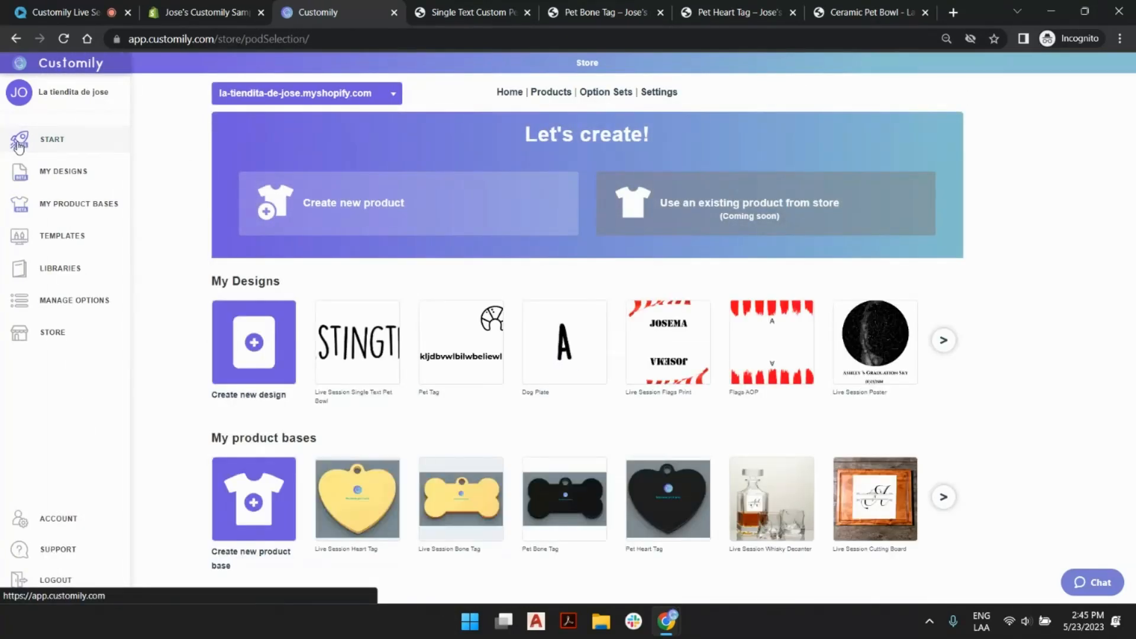
{"action": "left_click", "coordinate": [467, 182]}
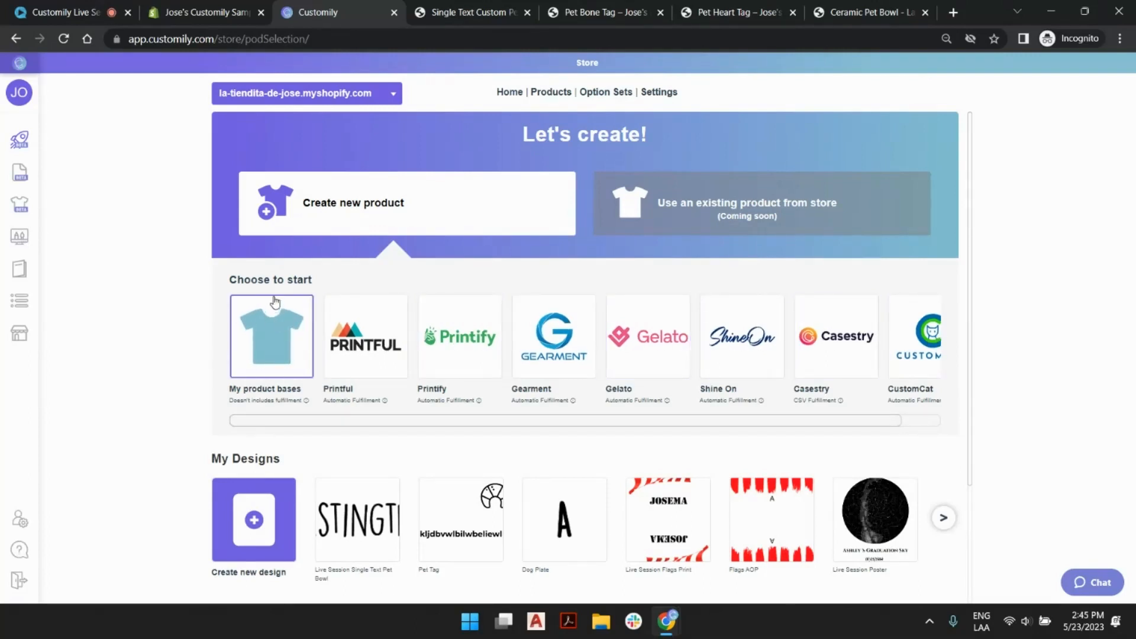
{"action": "left_click", "coordinate": [280, 328]}
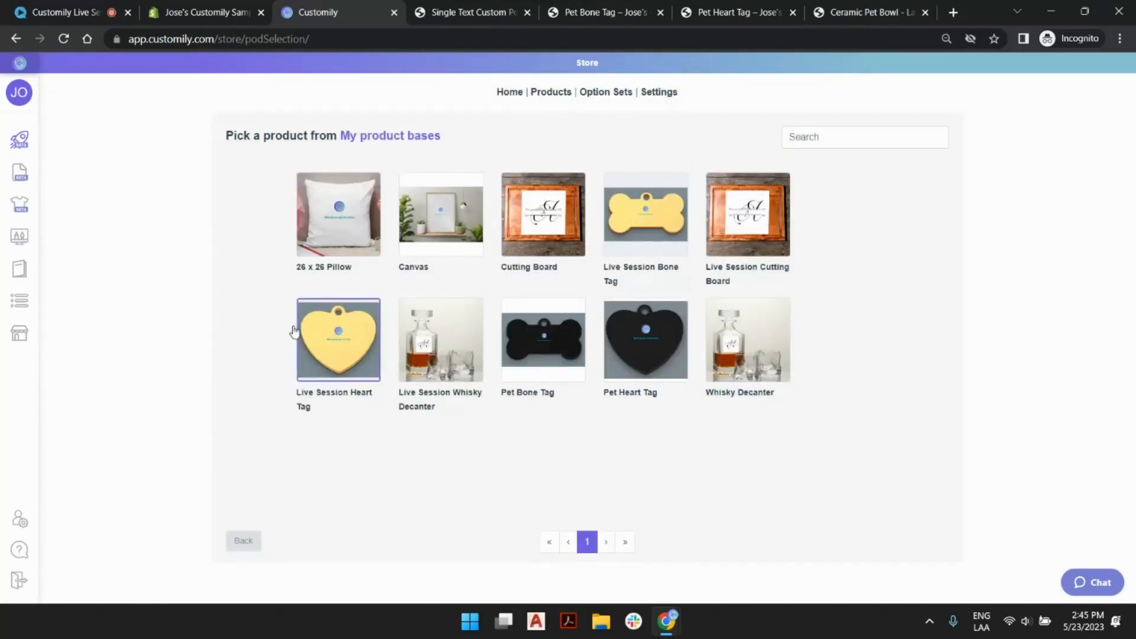
{"action": "left_click", "coordinate": [653, 212]}
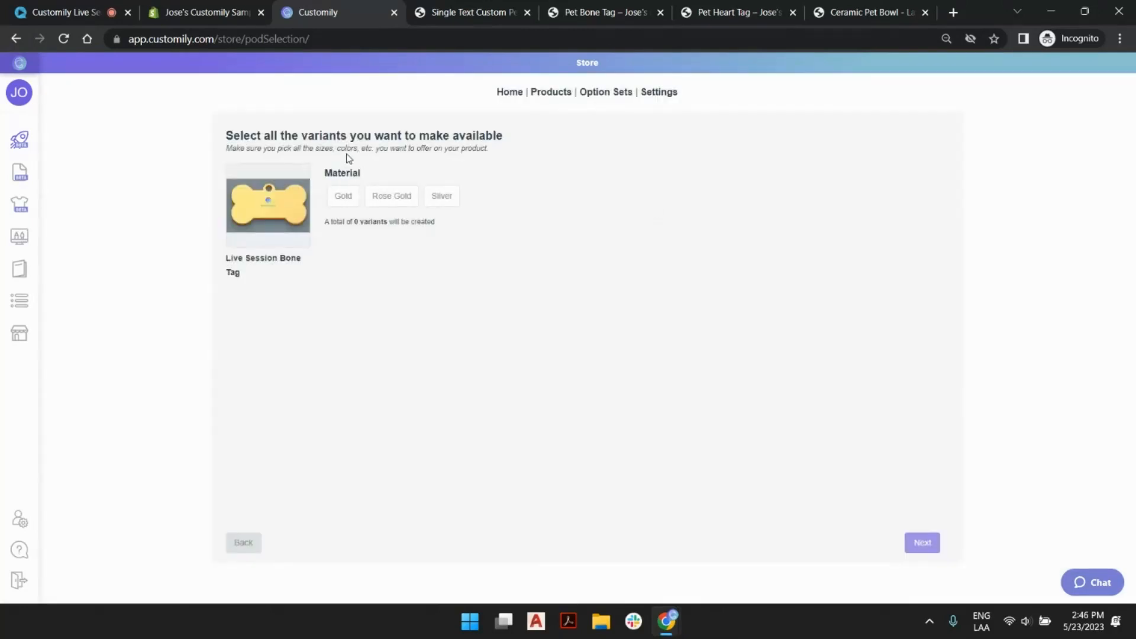
Select the Gold, Rose Gold and Silver material variants for the bone tag and continue to the design choice.
{"action": "left_click", "coordinate": [345, 200]}
{"action": "left_click", "coordinate": [390, 203]}
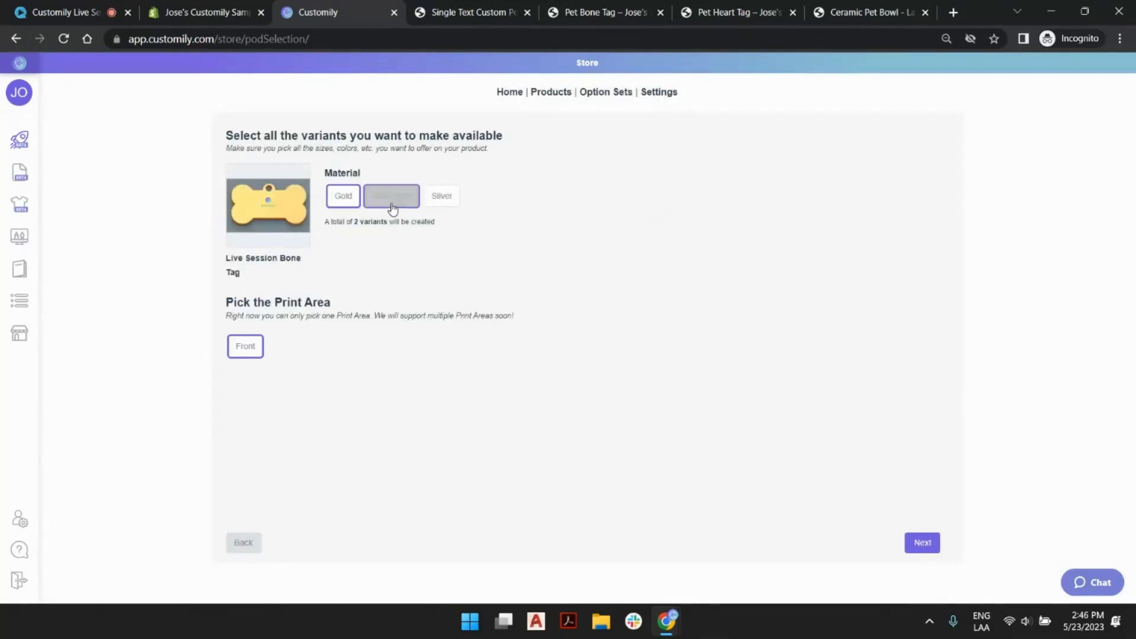
{"action": "left_click", "coordinate": [443, 198]}
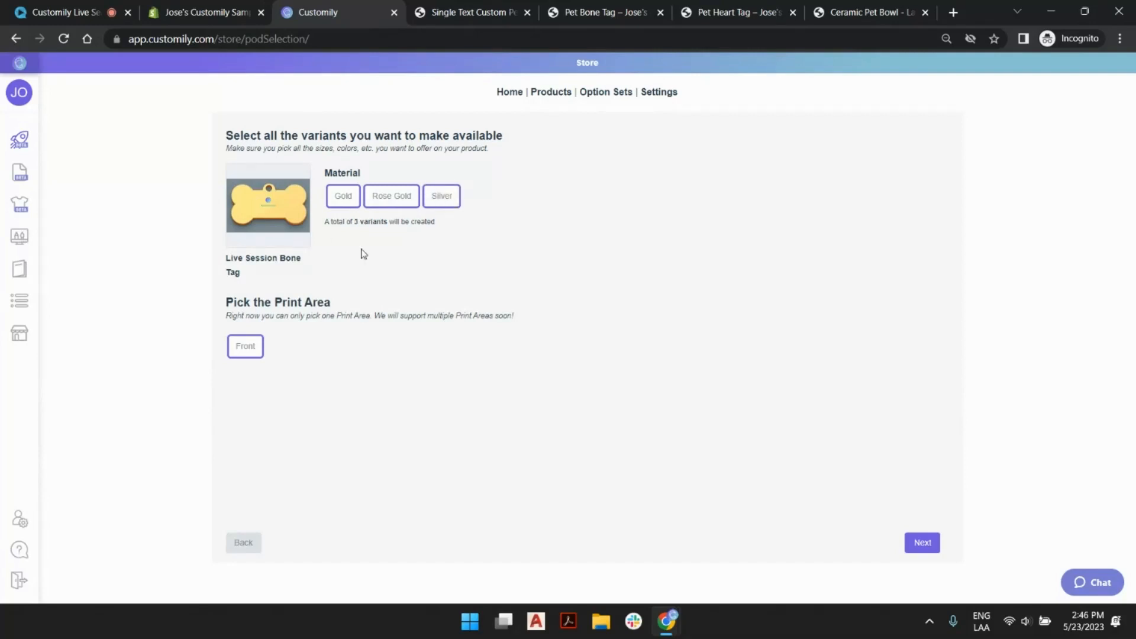
{"action": "left_click", "coordinate": [442, 201]}
{"action": "left_click", "coordinate": [443, 202]}
{"action": "left_click", "coordinate": [923, 543]}
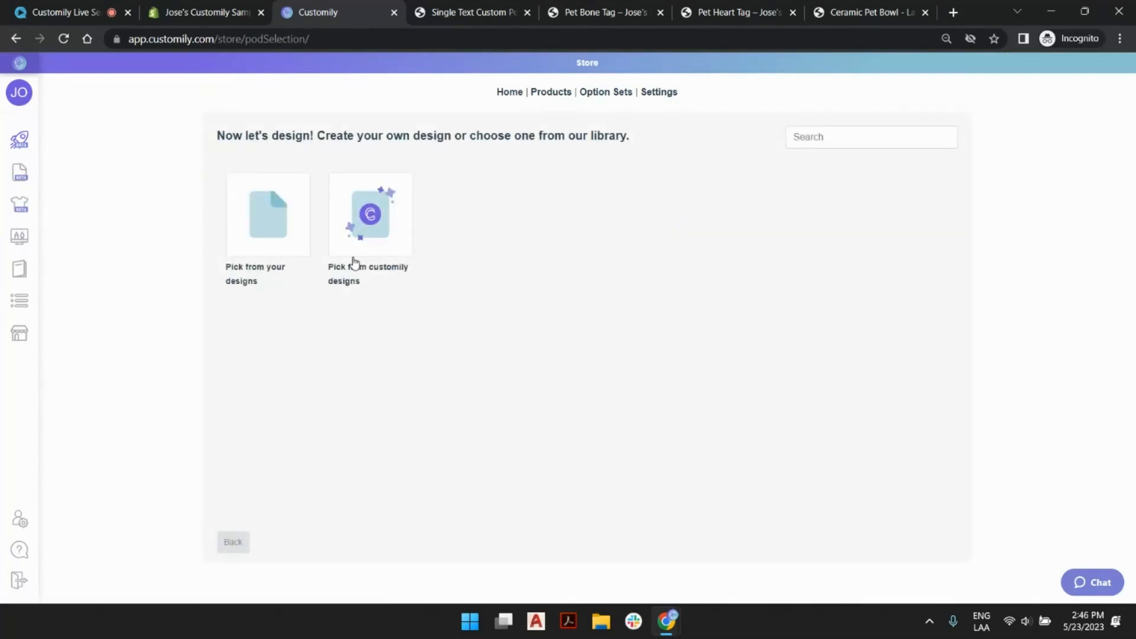
Browse the Customily design library and both pages of your own designs.
{"action": "left_click", "coordinate": [349, 237]}
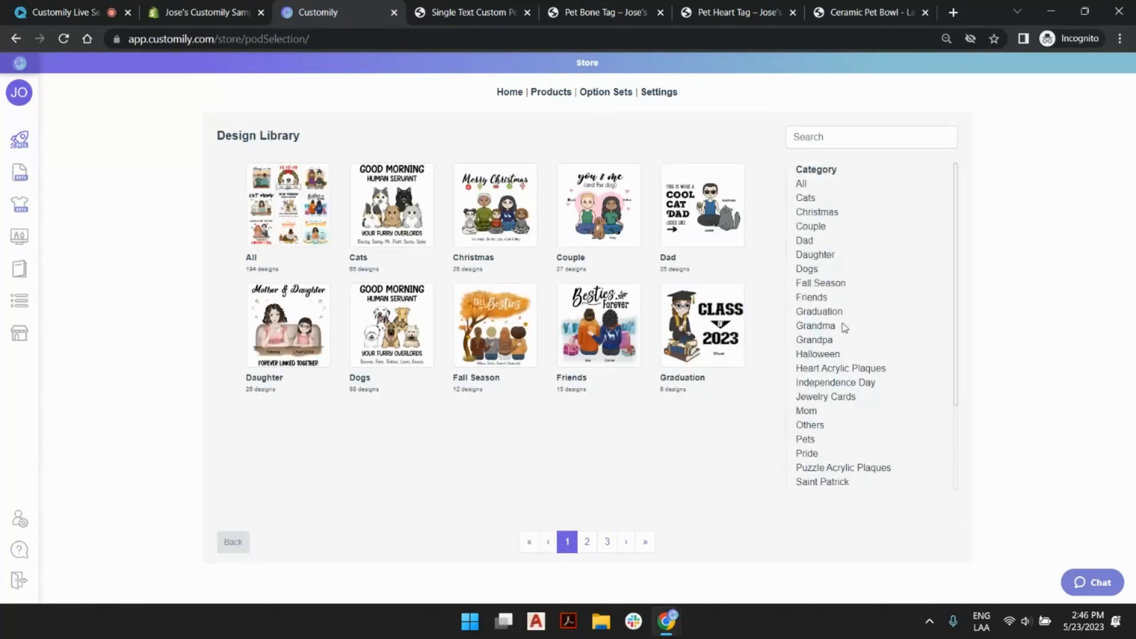
{"action": "left_click", "coordinate": [241, 543]}
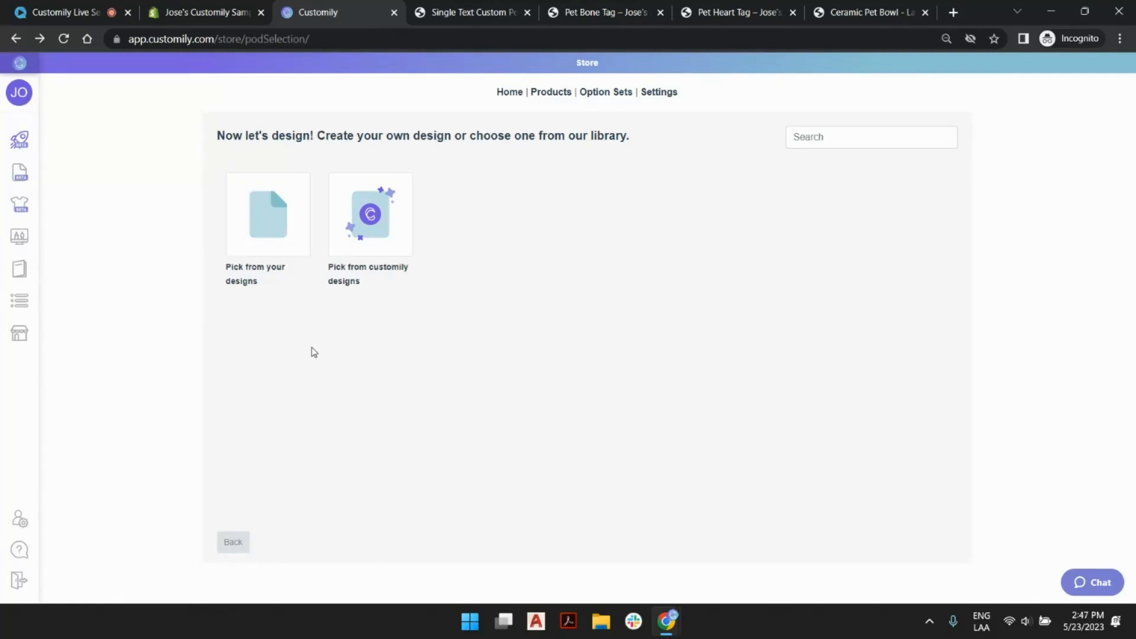
{"action": "left_click", "coordinate": [266, 223]}
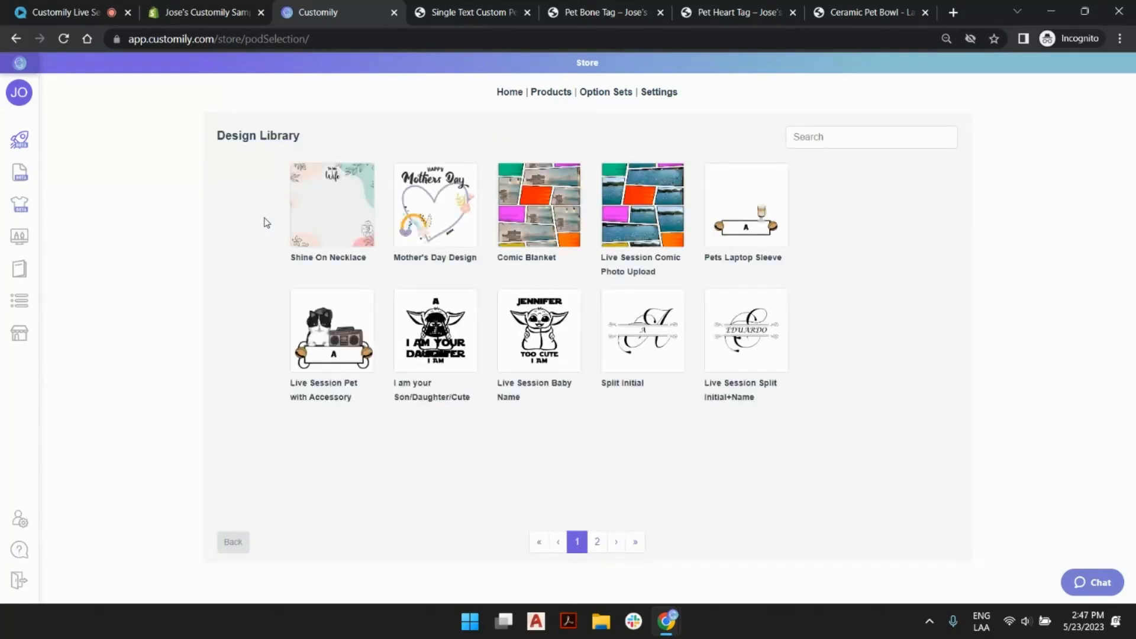
{"action": "left_click", "coordinate": [597, 541]}
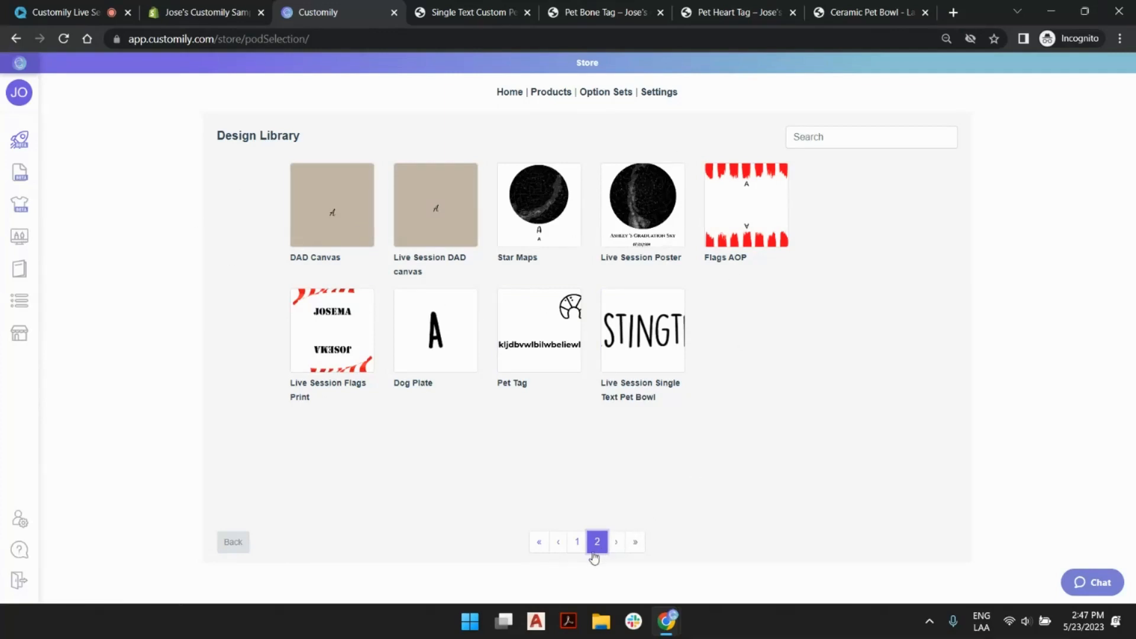
{"action": "left_click", "coordinate": [577, 542]}
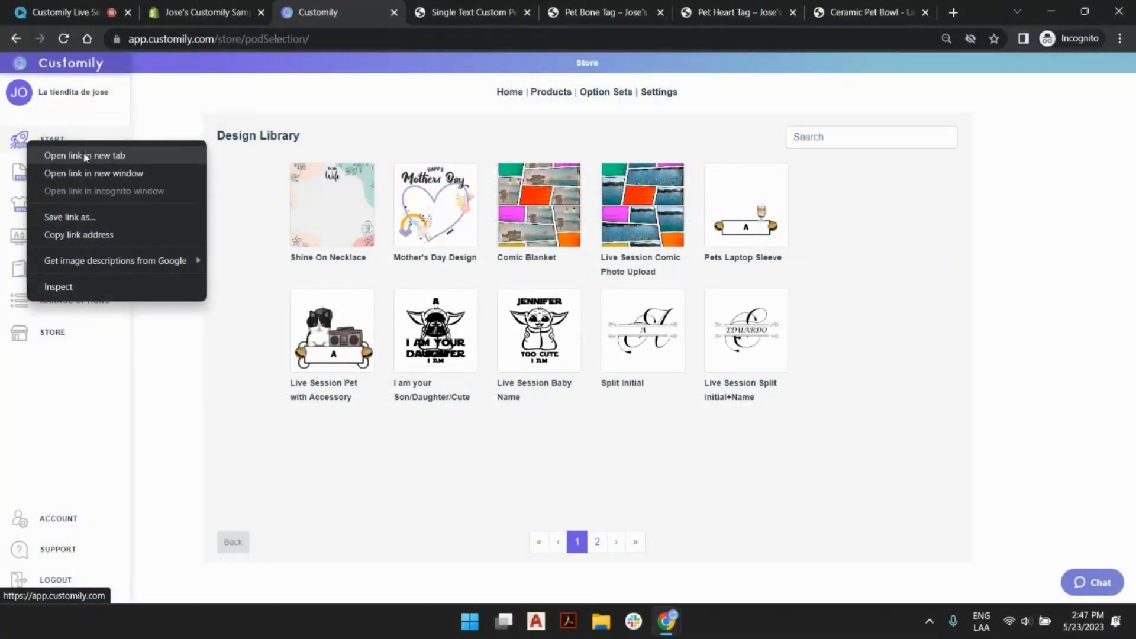
Open Customily in a second browser tab and go to the image libraries.
{"action": "left_click", "coordinate": [86, 157]}
{"action": "left_click", "coordinate": [400, 13]}
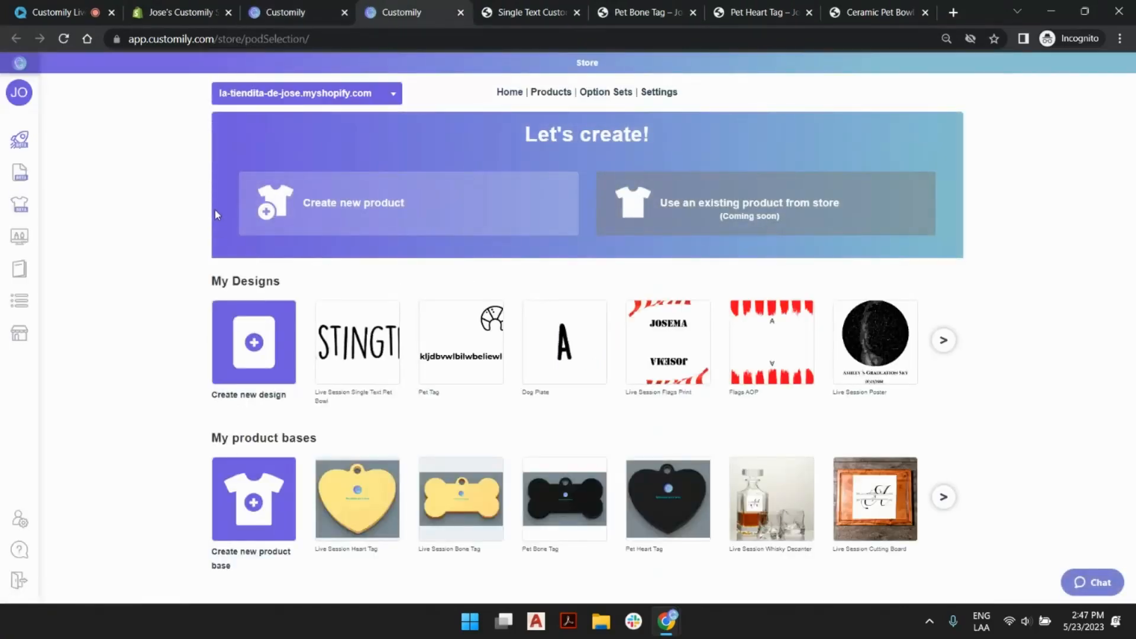
{"action": "left_click", "coordinate": [28, 272]}
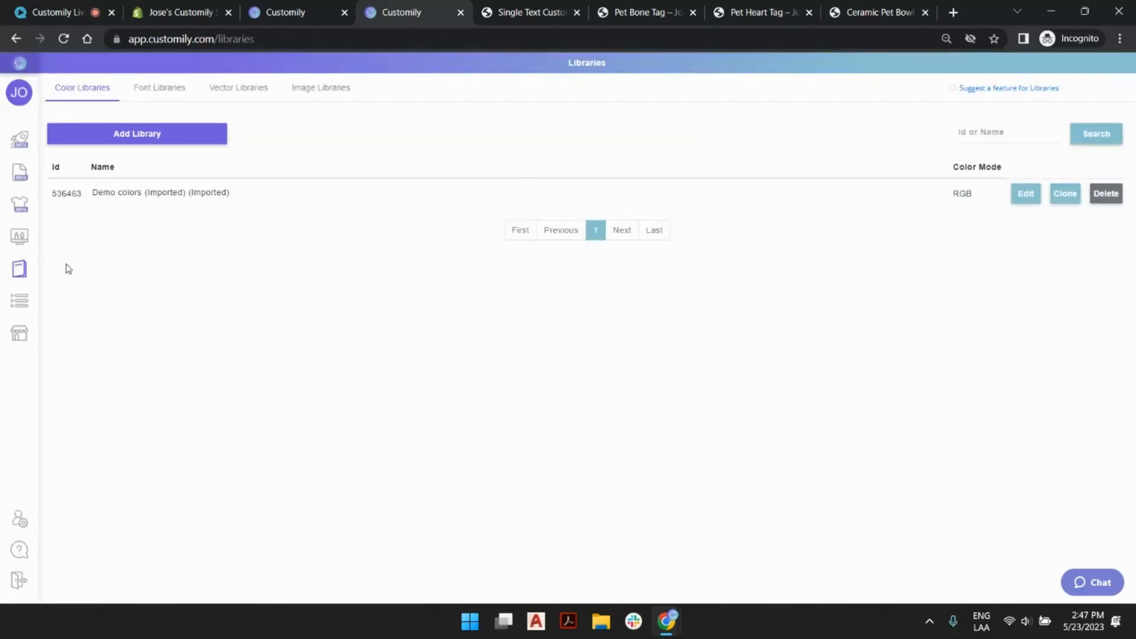
{"action": "mouse_move", "coordinate": [34, 128]}
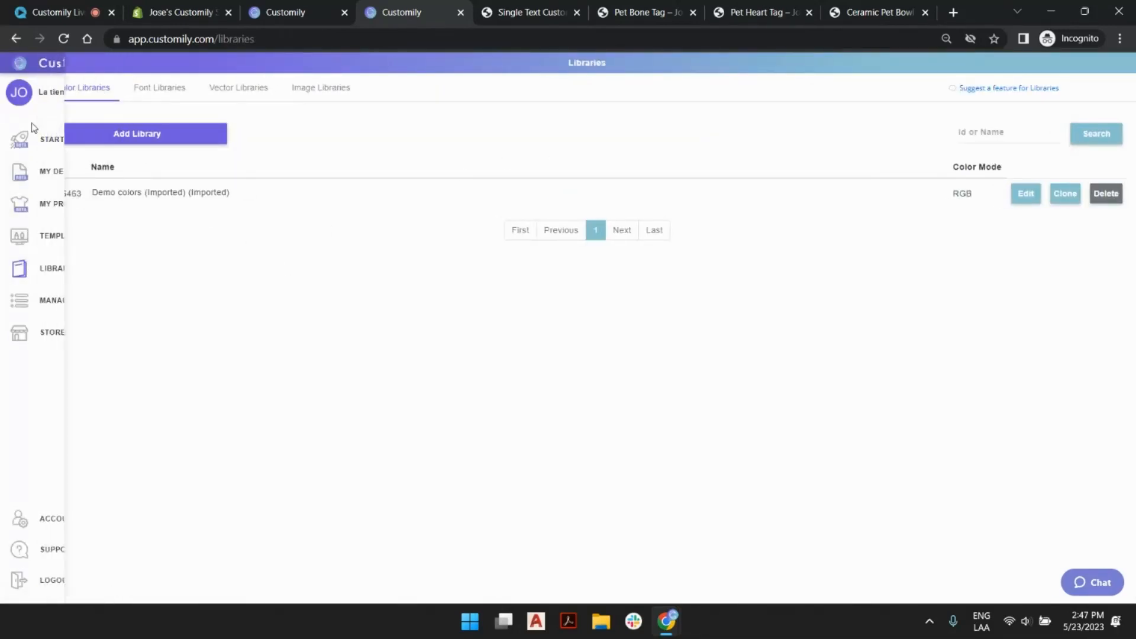
{"action": "left_click", "coordinate": [152, 94]}
{"action": "left_click", "coordinate": [230, 87]}
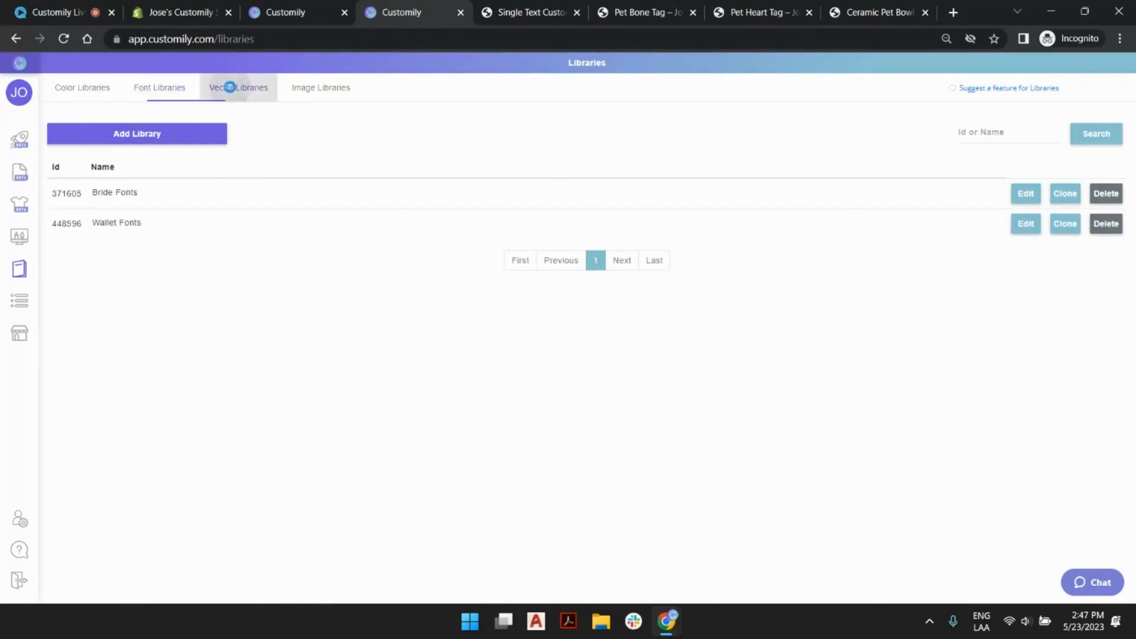
{"action": "left_click", "coordinate": [290, 90]}
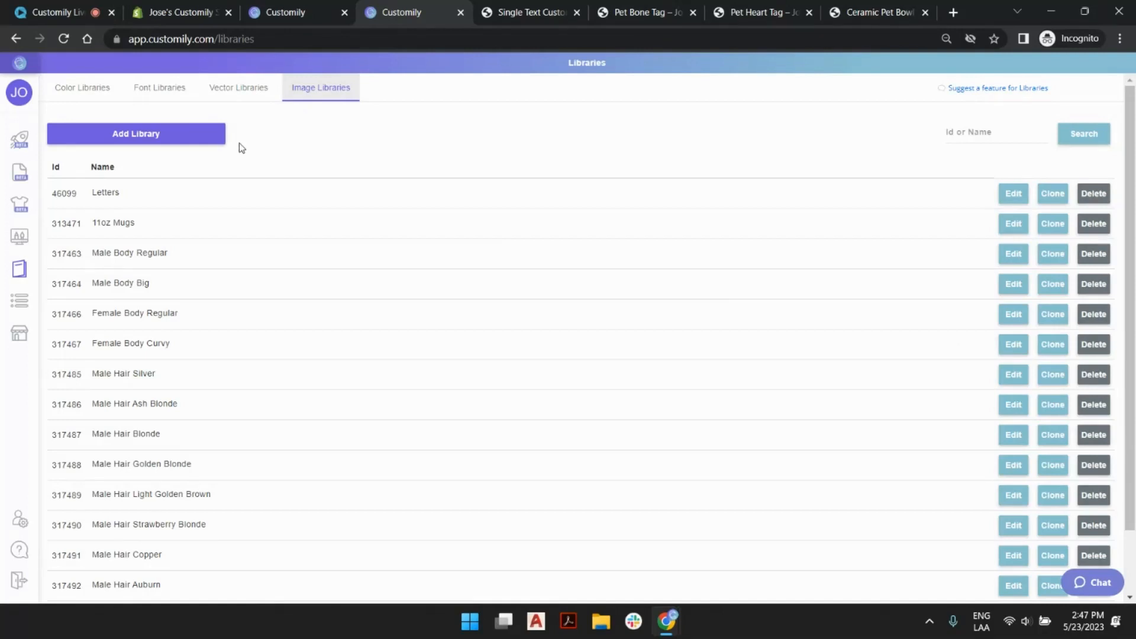
Create an image library named Tag Icons.
{"action": "left_click", "coordinate": [205, 136]}
{"action": "double_click", "coordinate": [567, 325]}
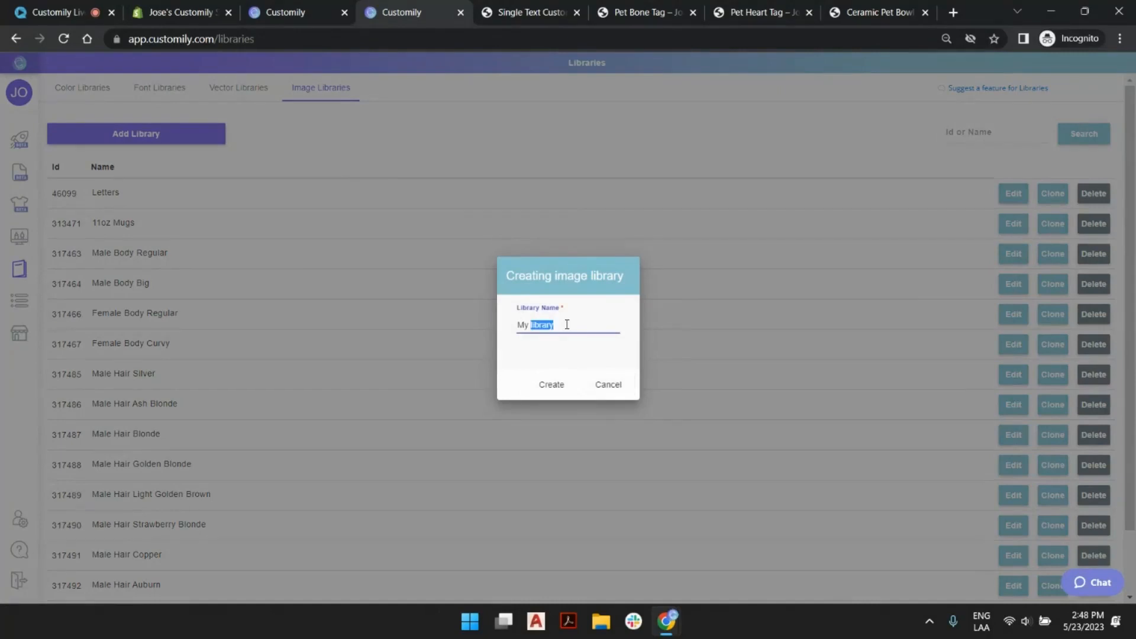
{"action": "triple_click", "coordinate": [567, 325]}
{"action": "type", "text": "Tag Icons"}
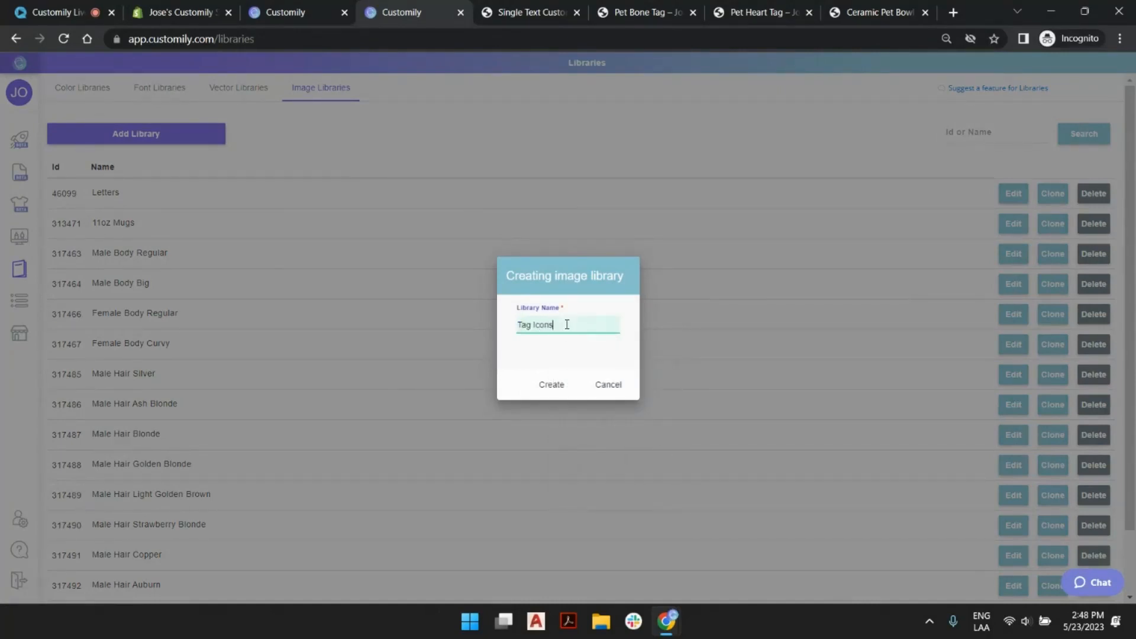
{"action": "left_click", "coordinate": [548, 386]}
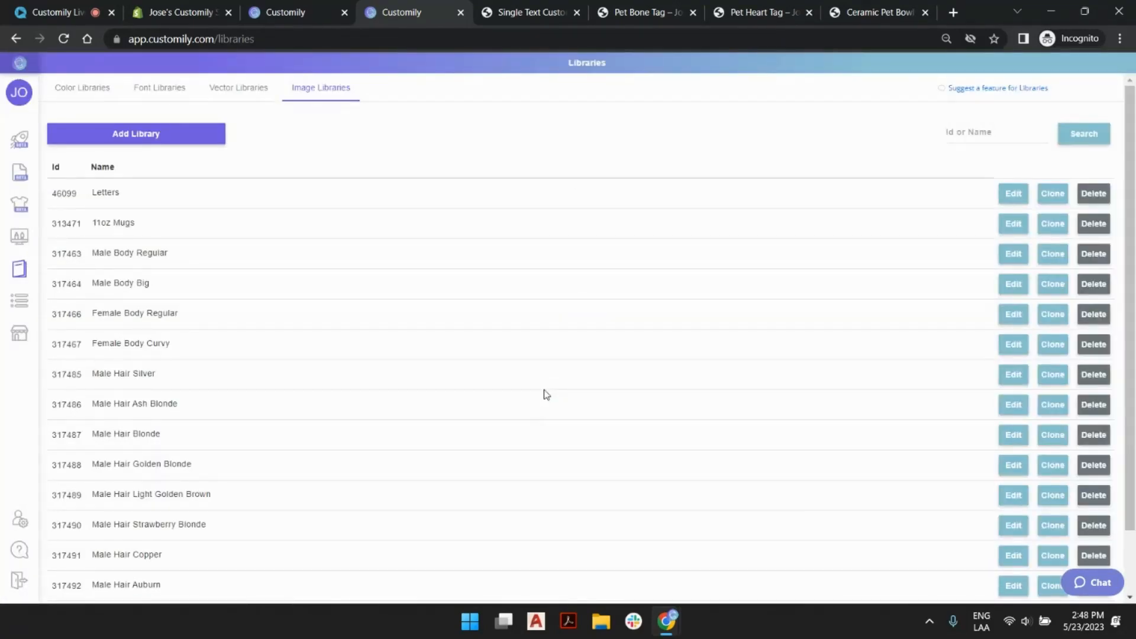
Check the icon choices on the Pet Bone Tag store page and open the Tag Icons library on the list's last page.
{"action": "scroll", "coordinate": [636, 203], "scroll_direction": "down", "scroll_amount": 2}
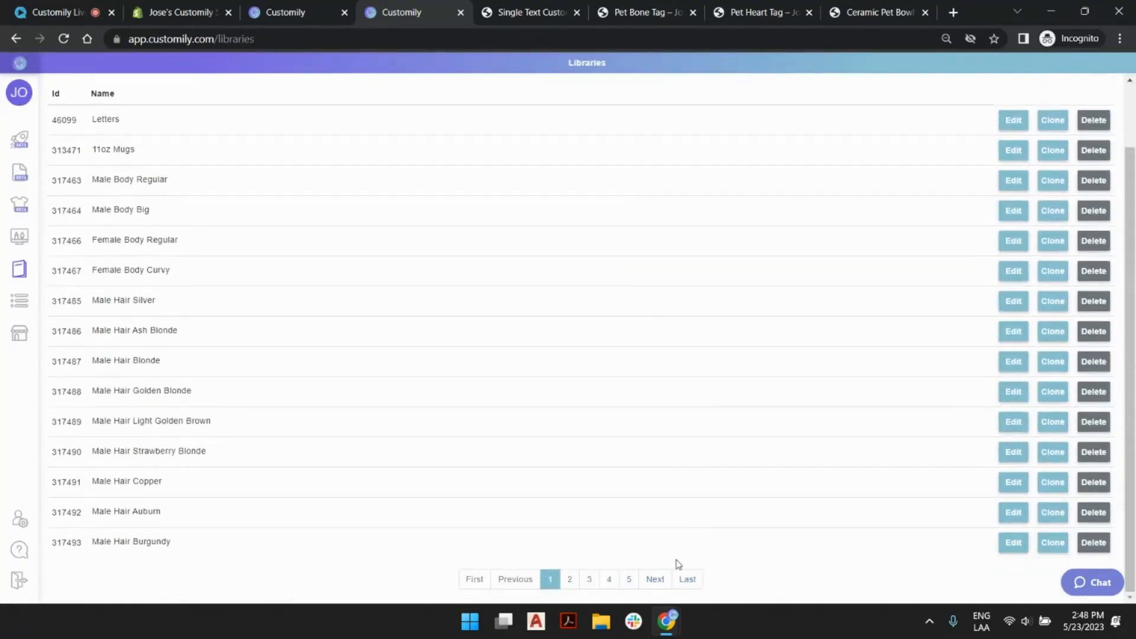
{"action": "left_click", "coordinate": [687, 579]}
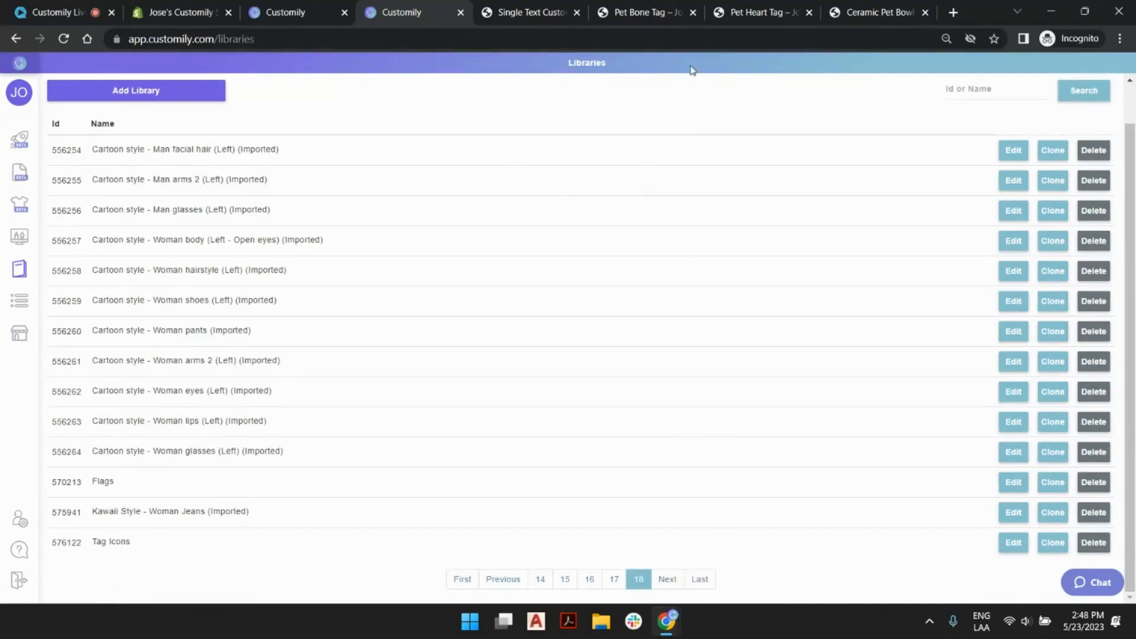
{"action": "left_click", "coordinate": [646, 13]}
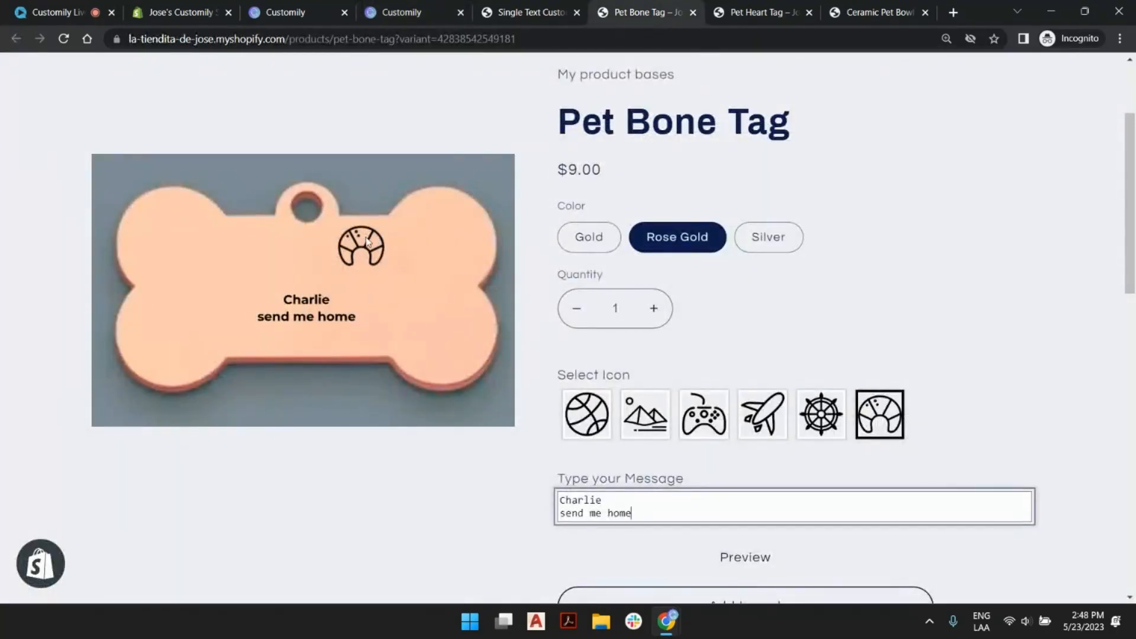
{"action": "left_click", "coordinate": [403, 12]}
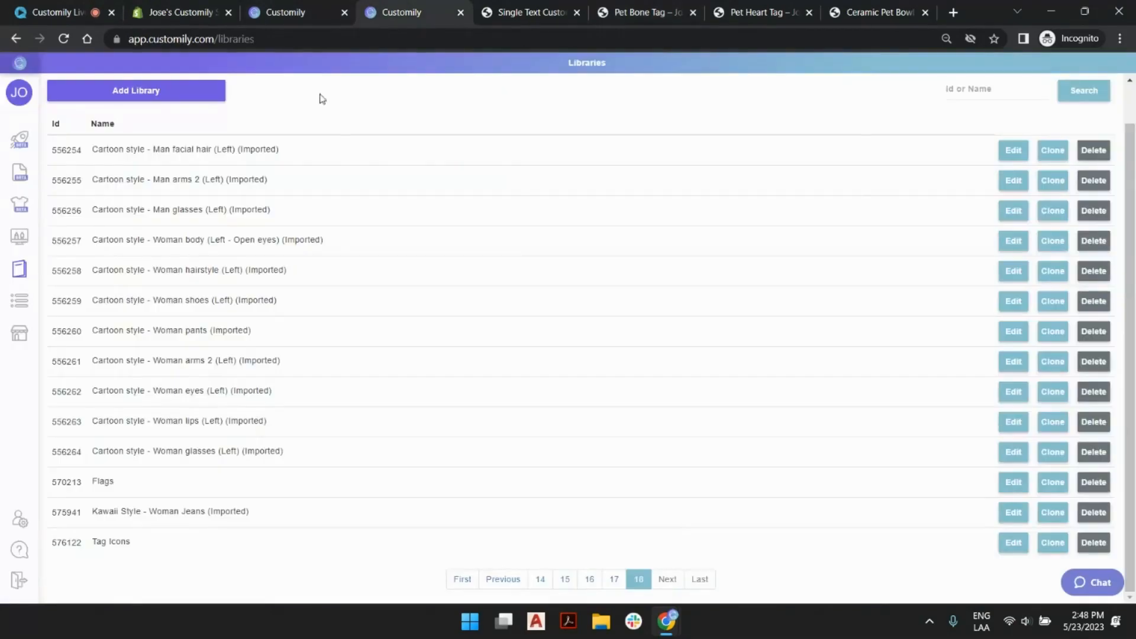
{"action": "left_click", "coordinate": [1012, 541]}
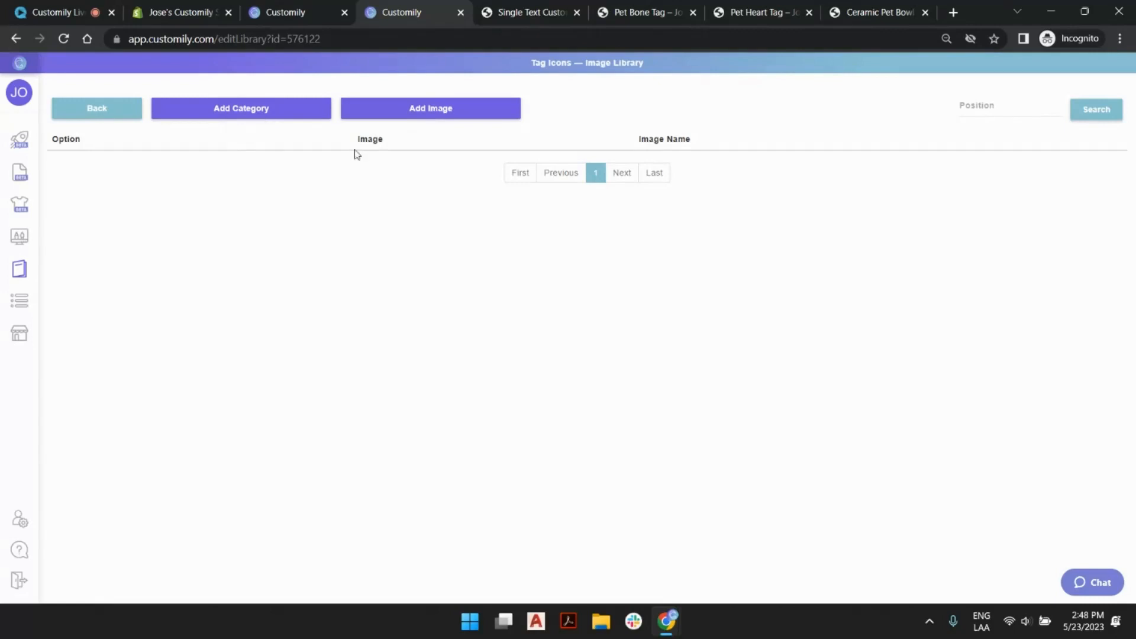
Upload Ball.png, Egypt.png, Game.png, Plane.png, Sail.png and Sweet.png to the Tag Icons library, starting at position 1.
{"action": "left_click", "coordinate": [461, 111]}
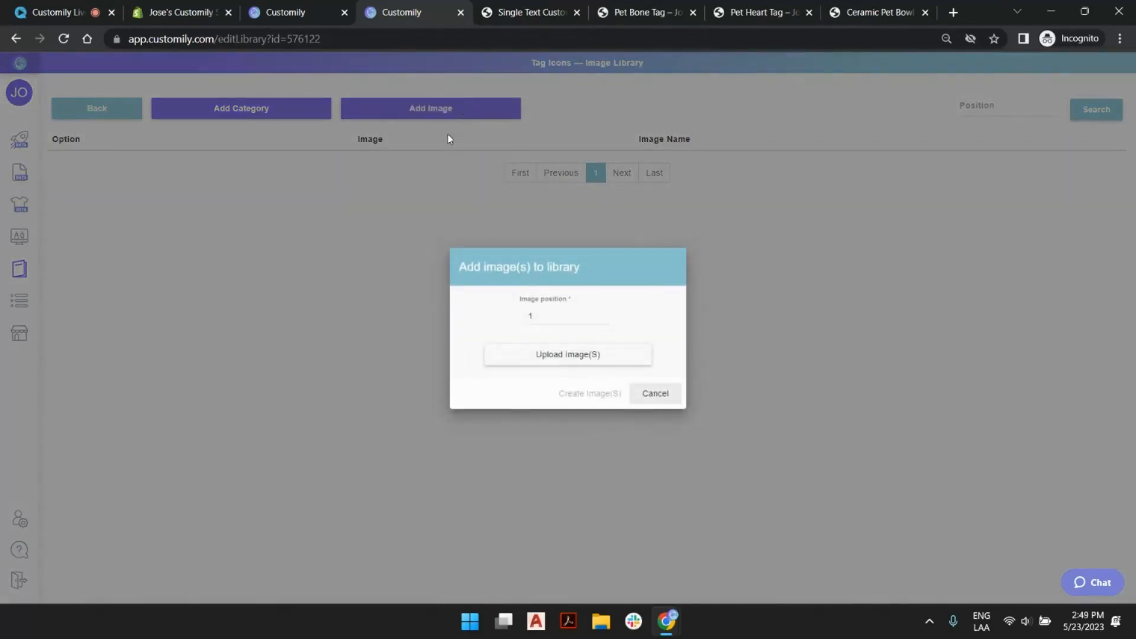
{"action": "left_click", "coordinate": [580, 357]}
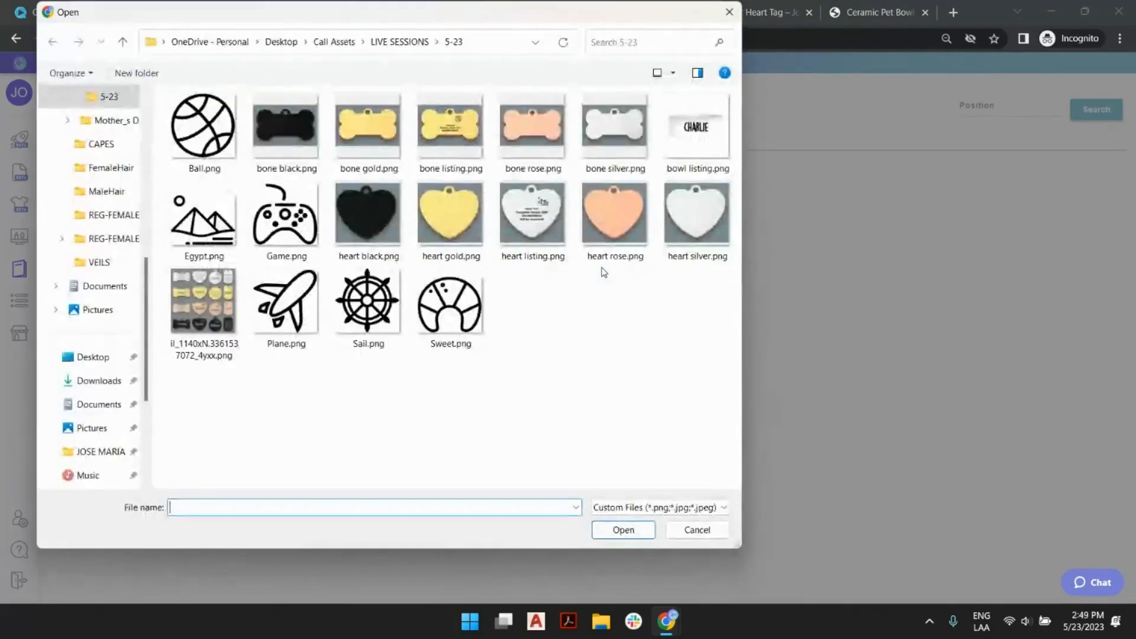
{"action": "left_click", "coordinate": [205, 130]}
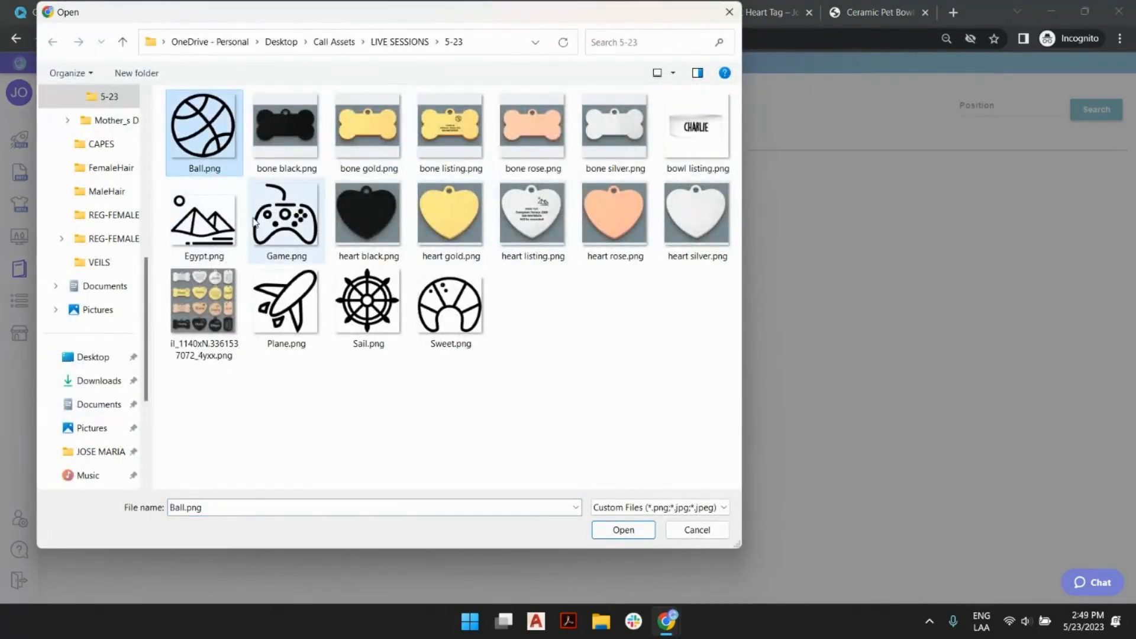
{"action": "left_click", "coordinate": [204, 220], "text": "ctrl"}
{"action": "left_click", "coordinate": [286, 220], "text": "ctrl"}
{"action": "left_click", "coordinate": [286, 303], "text": "ctrl"}
{"action": "left_click", "coordinate": [377, 314], "text": "ctrl"}
{"action": "left_click", "coordinate": [442, 321], "text": "ctrl"}
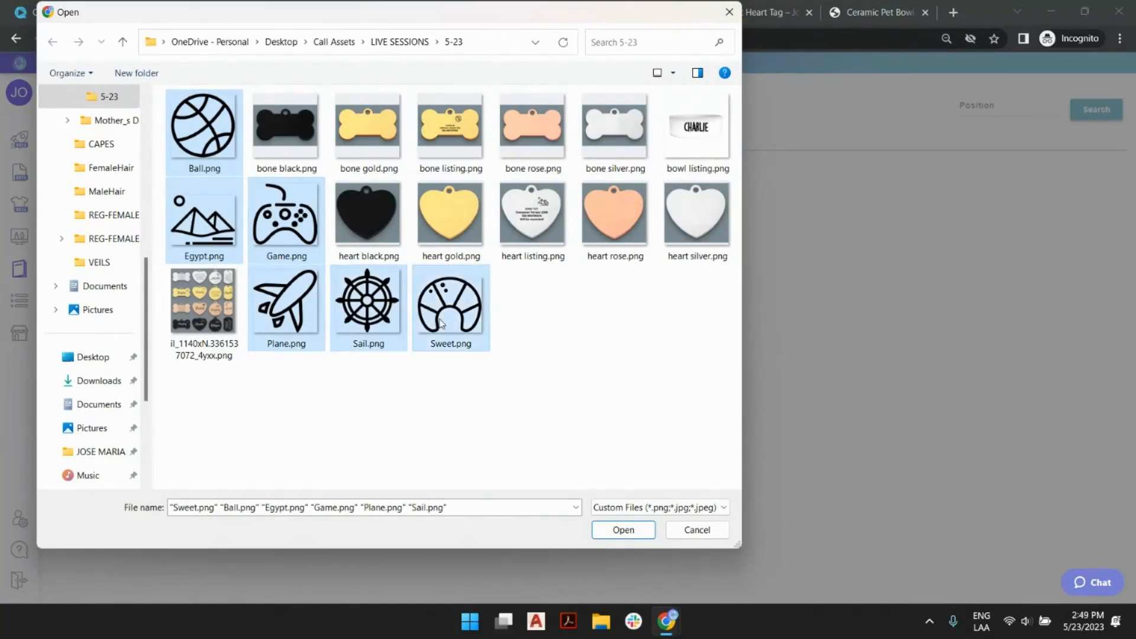
{"action": "left_click", "coordinate": [623, 530]}
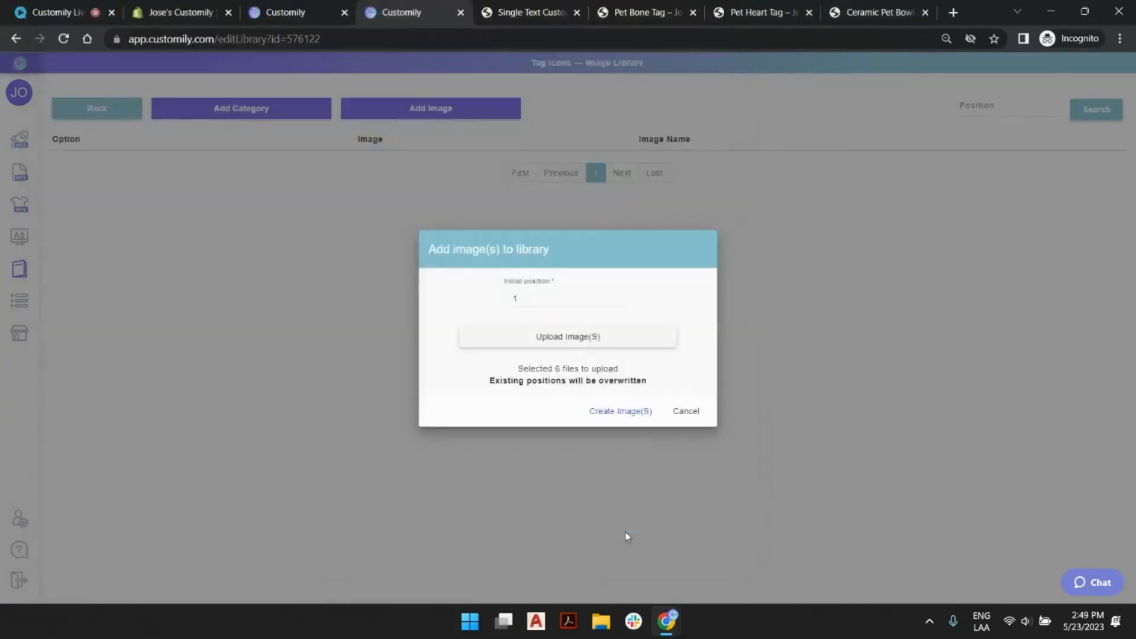
{"action": "left_click", "coordinate": [617, 410]}
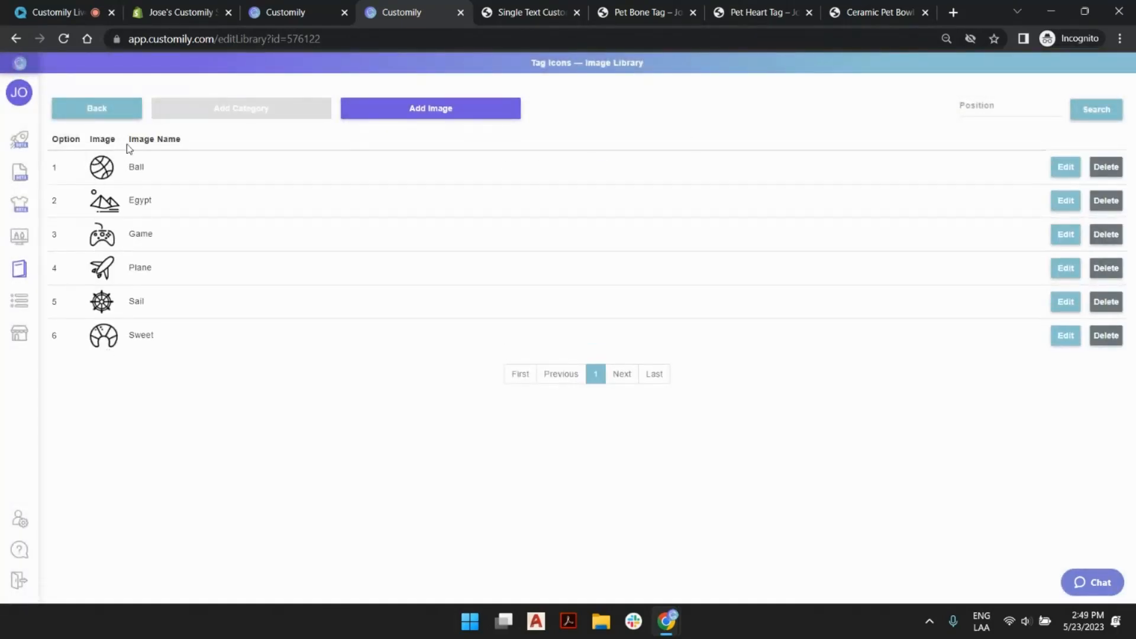
Rename the Ball image as Basketball and the Egypt image as Pyramids in the Tag Icons library.
{"action": "left_click", "coordinate": [154, 163]}
{"action": "type", "text": "Basketball"}
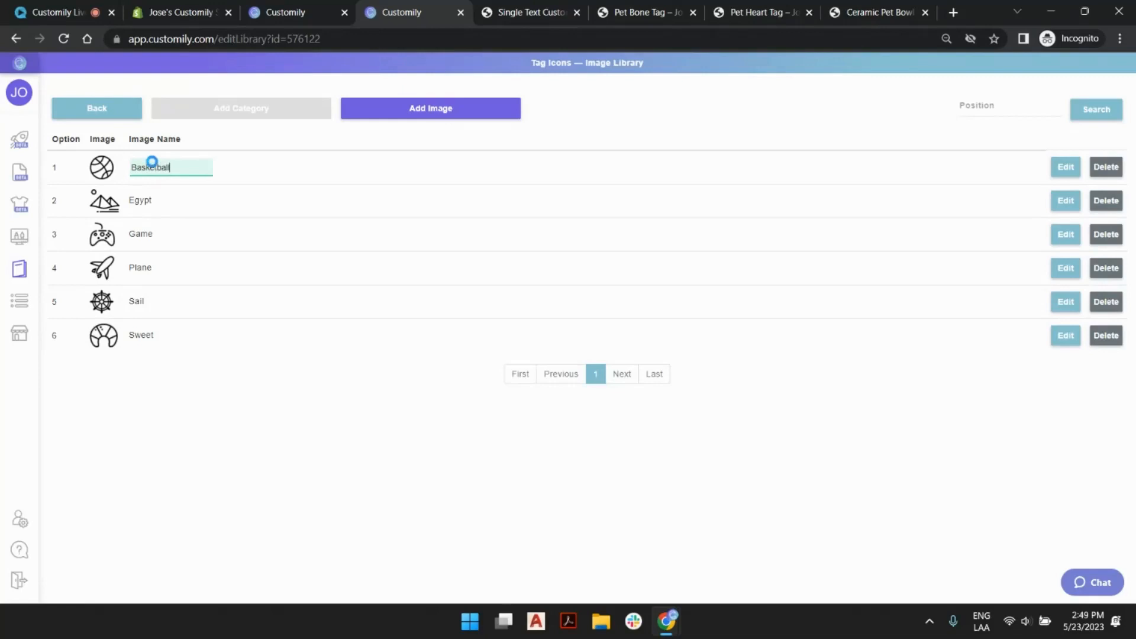
{"action": "key", "text": "Return"}
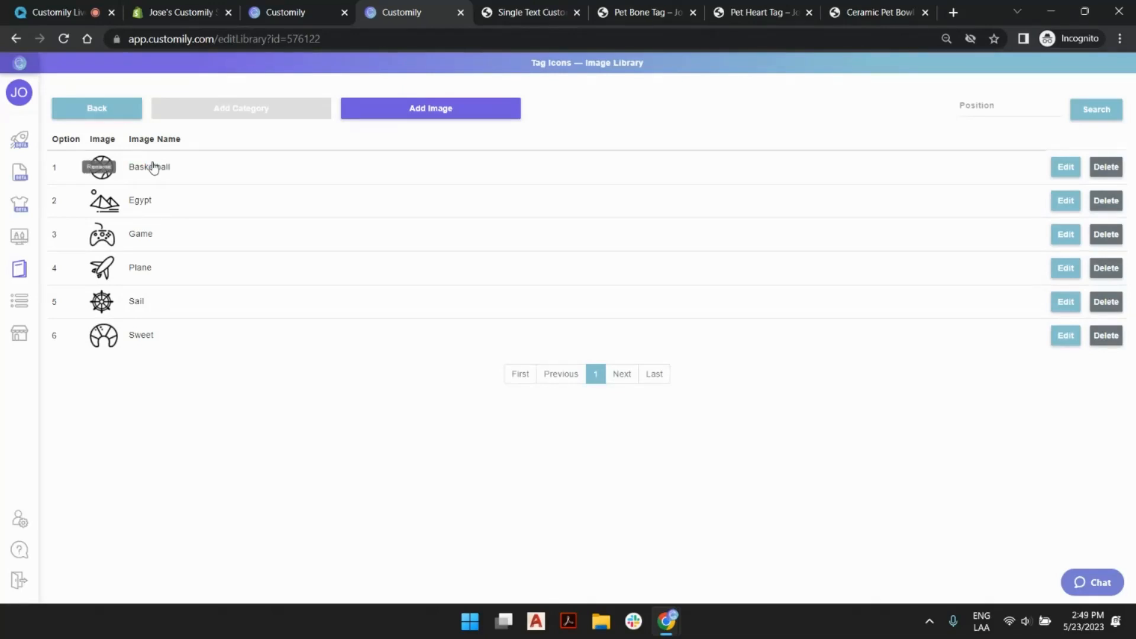
{"action": "left_click", "coordinate": [146, 202]}
{"action": "type", "text": "Pyramids"}
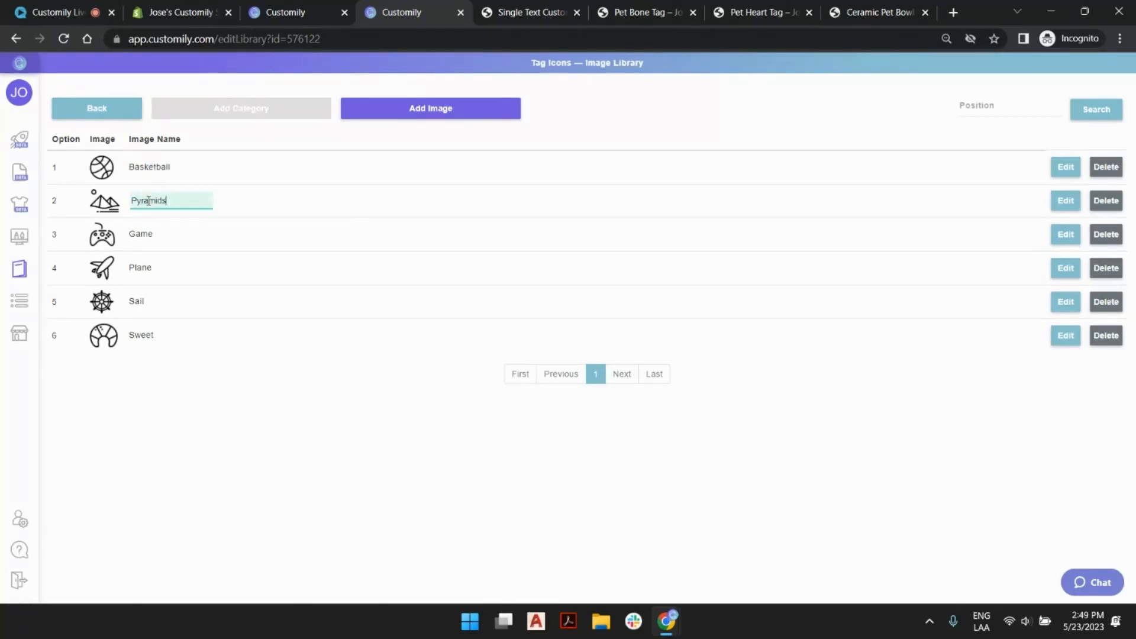
{"action": "key", "text": "Return"}
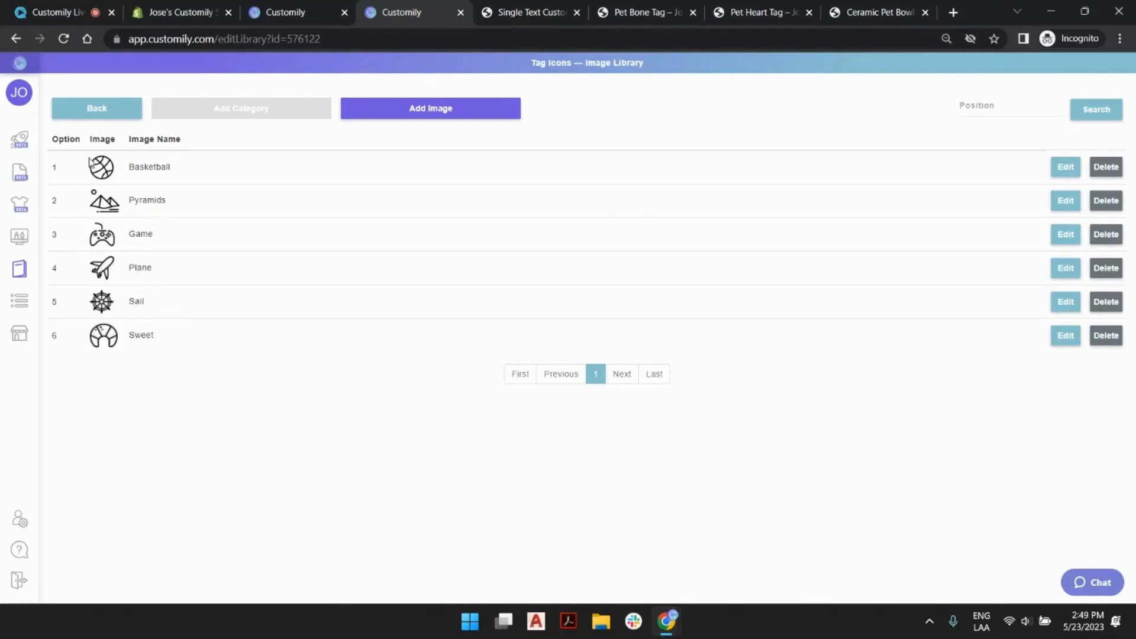
Leave the image library and create a new design named Live Session Pet Tags.
{"action": "left_click", "coordinate": [123, 116]}
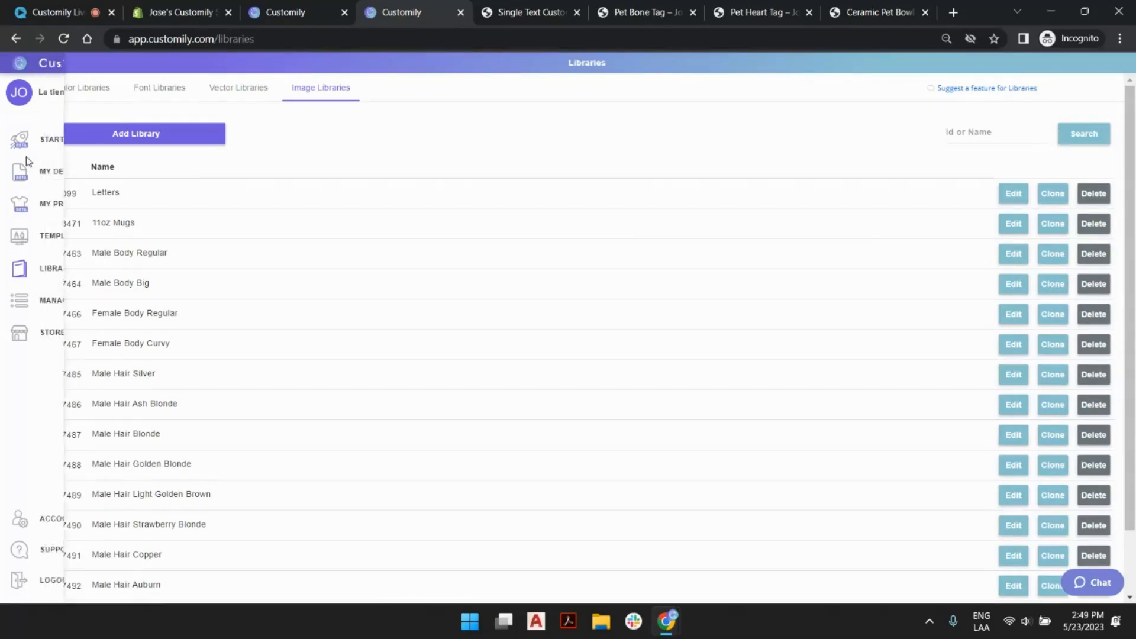
{"action": "left_click", "coordinate": [40, 144]}
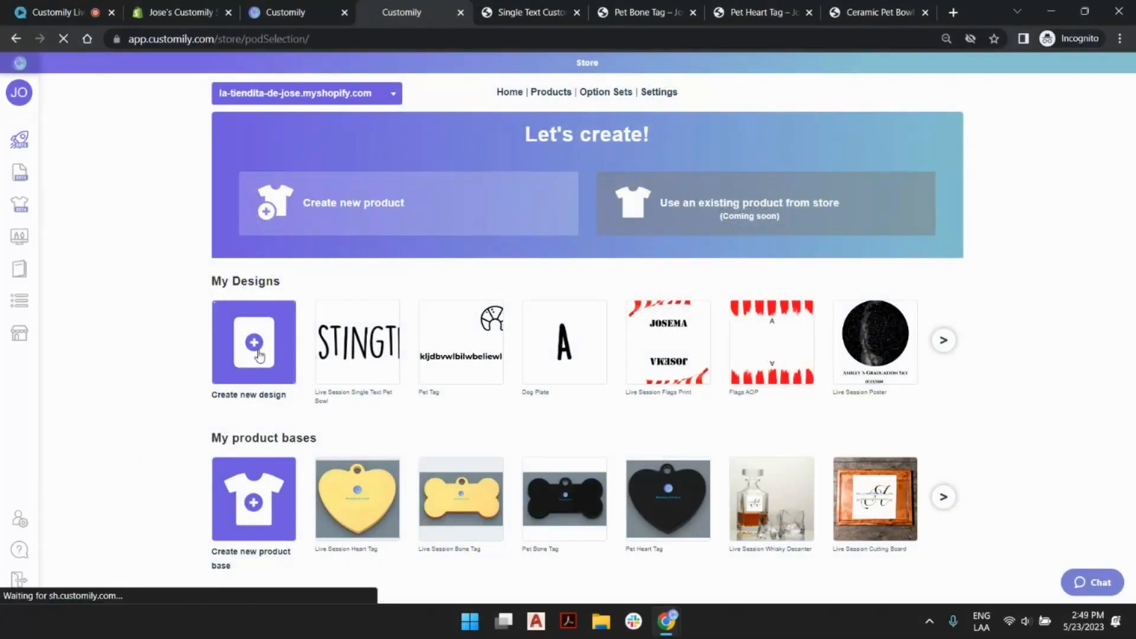
{"action": "left_click", "coordinate": [258, 356]}
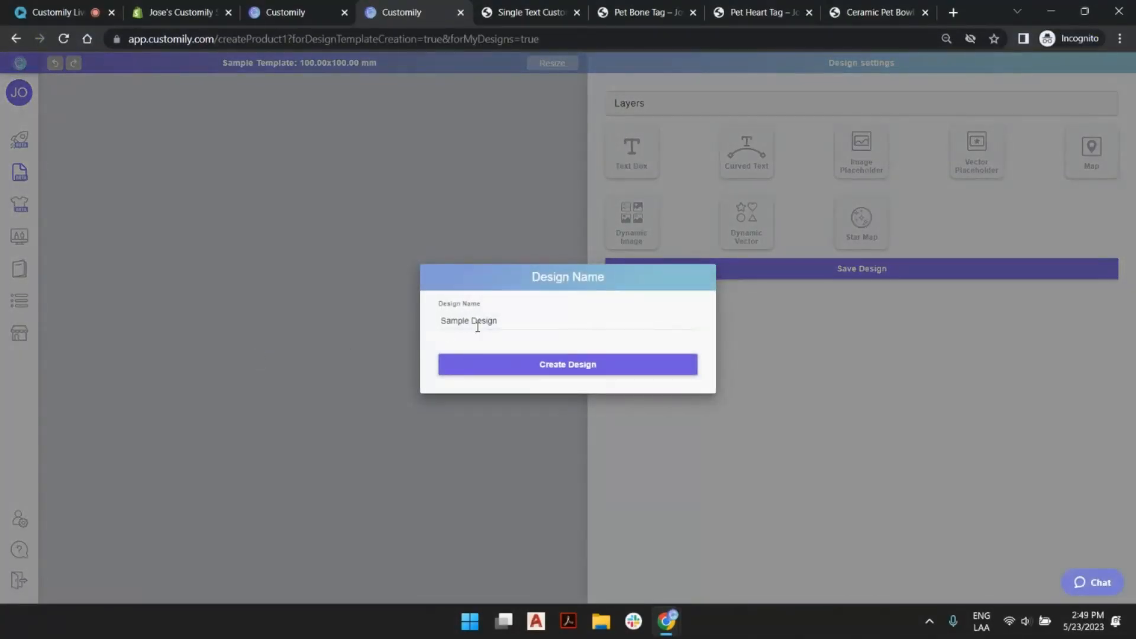
{"action": "triple_click", "coordinate": [478, 325]}
{"action": "type", "text": "Live S"}
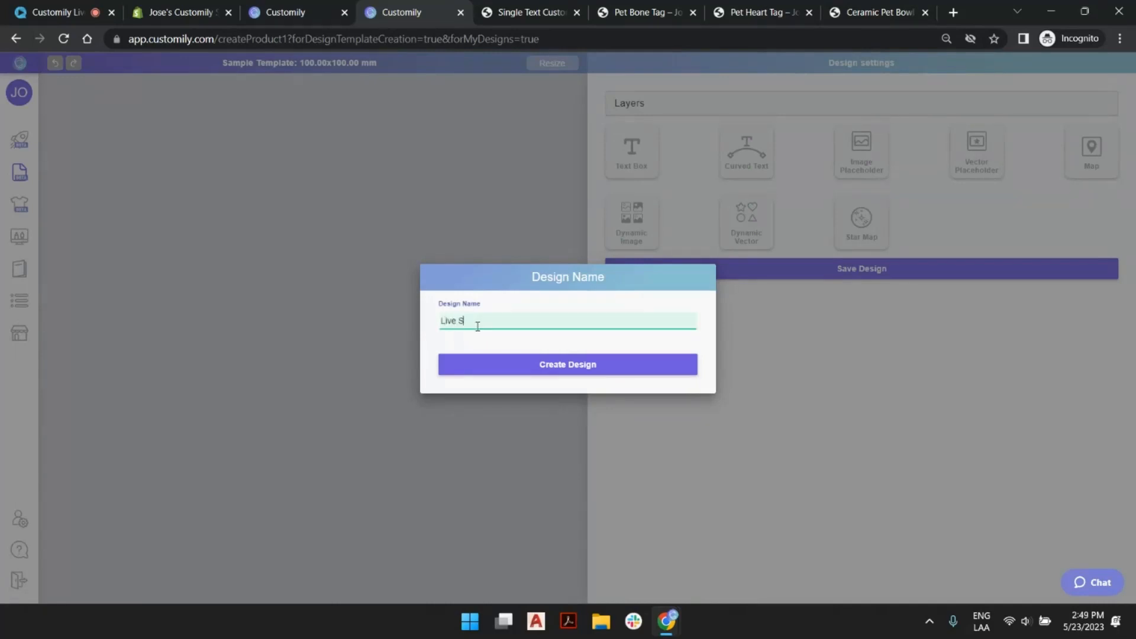
{"action": "type", "text": "ession Te"}
{"action": "key", "text": "BackSpace"}
{"action": "key", "text": "BackSpace"}
{"action": "type", "text": "Pet Tags"}
{"action": "left_click", "coordinate": [511, 366]}
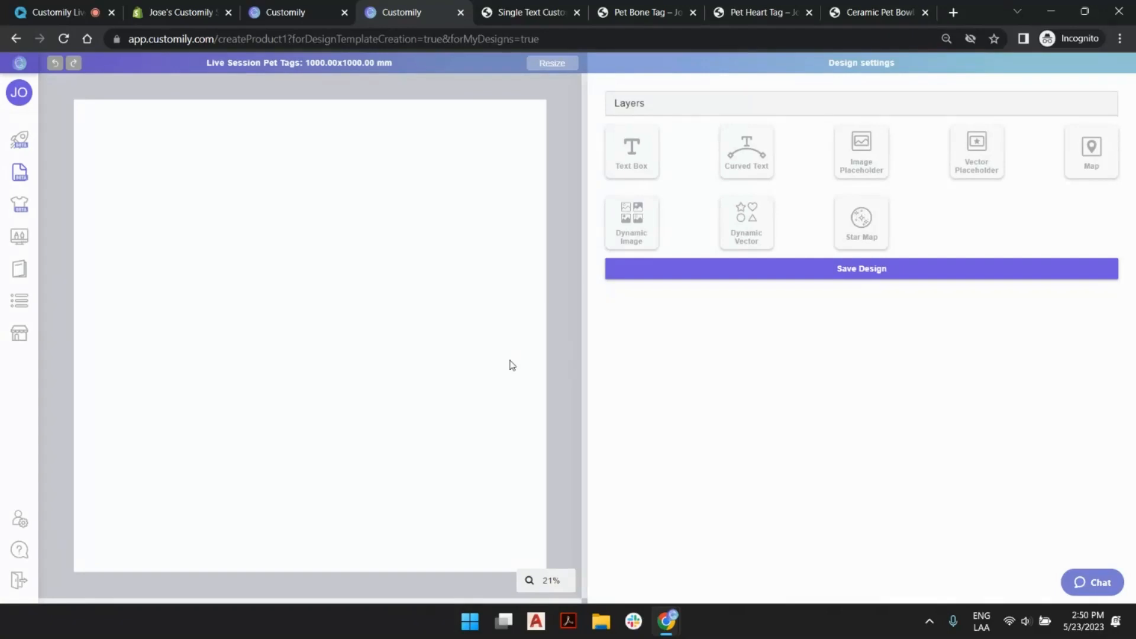
Resize the design page to 400 mm wide and 300 mm high.
{"action": "left_click", "coordinate": [551, 63]}
{"action": "left_click", "coordinate": [522, 320]}
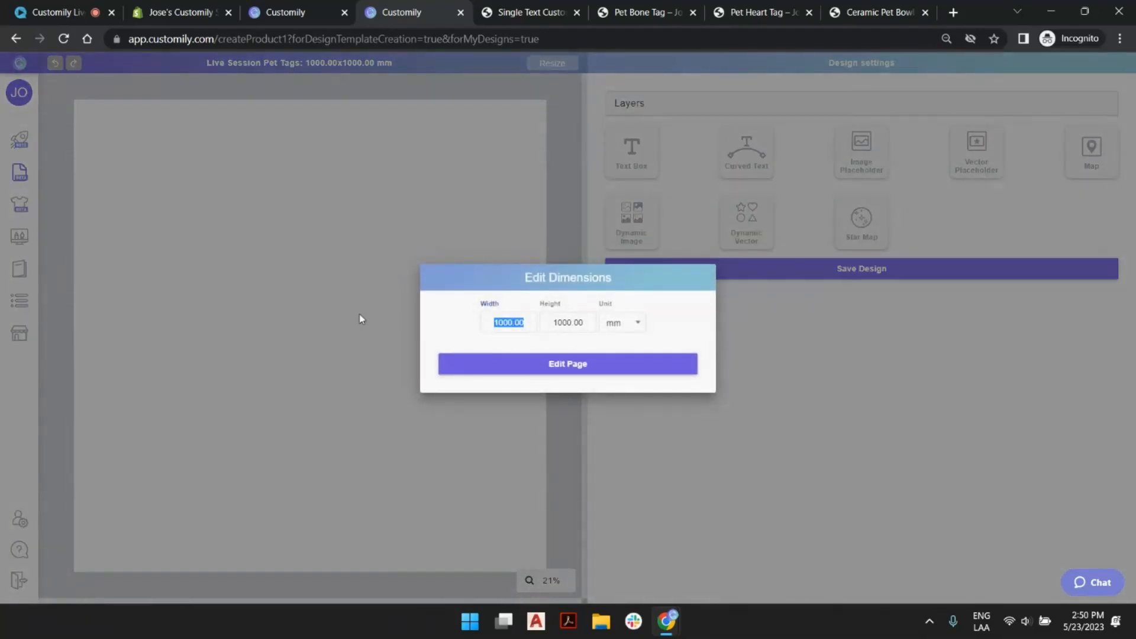
{"action": "type", "text": "400"}
{"action": "key", "text": "Tab"}
{"action": "type", "text": "300"}
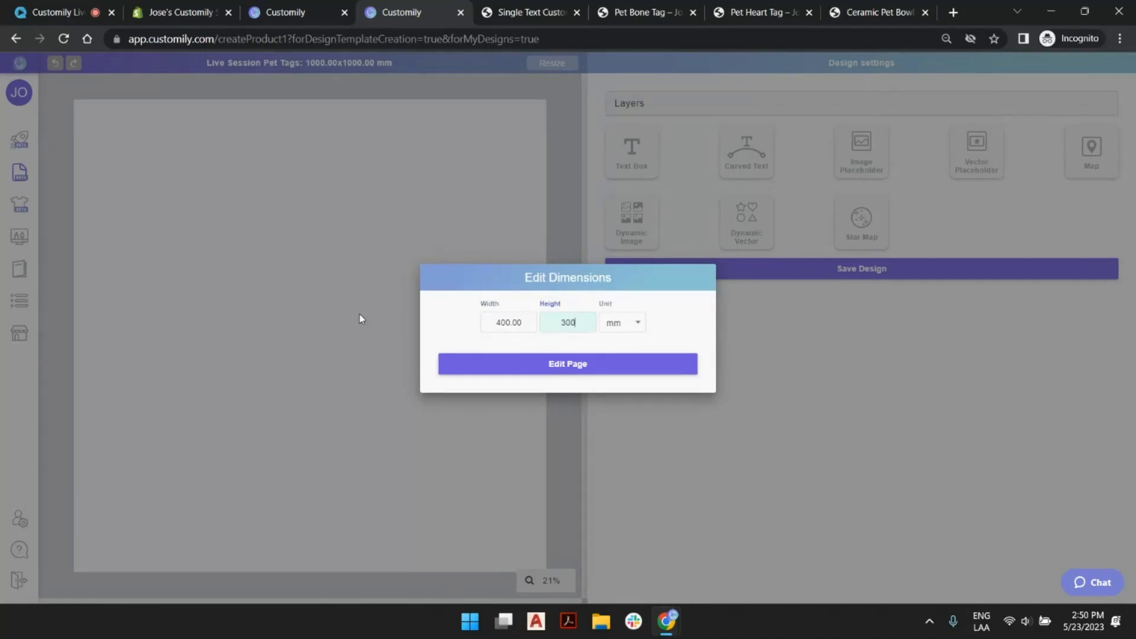
{"action": "key", "text": "Tab"}
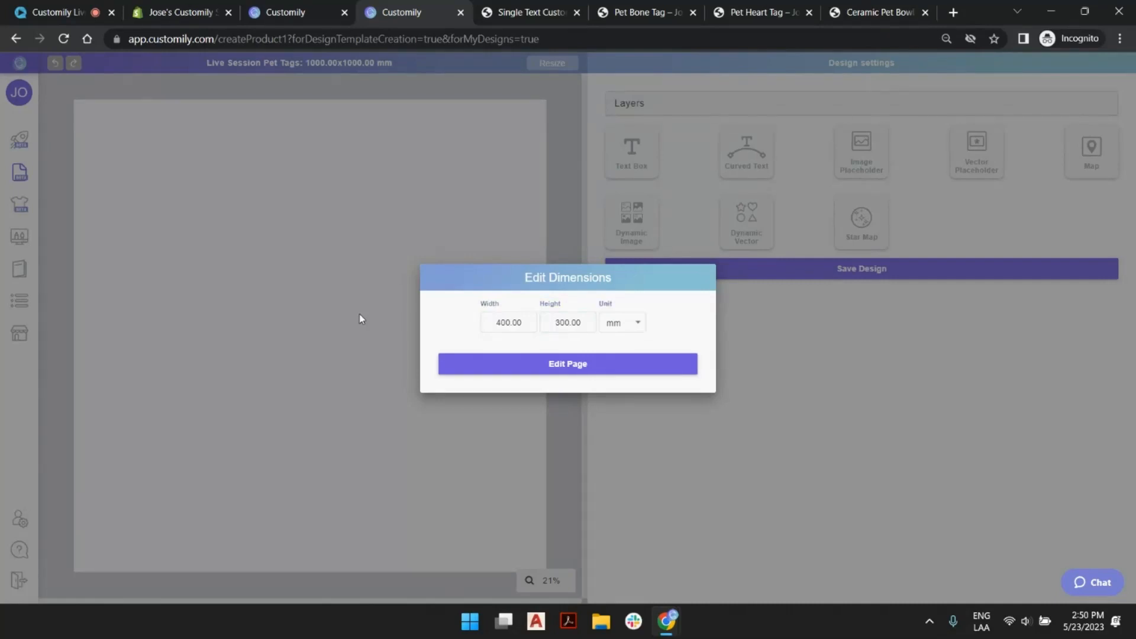
{"action": "left_click", "coordinate": [532, 370]}
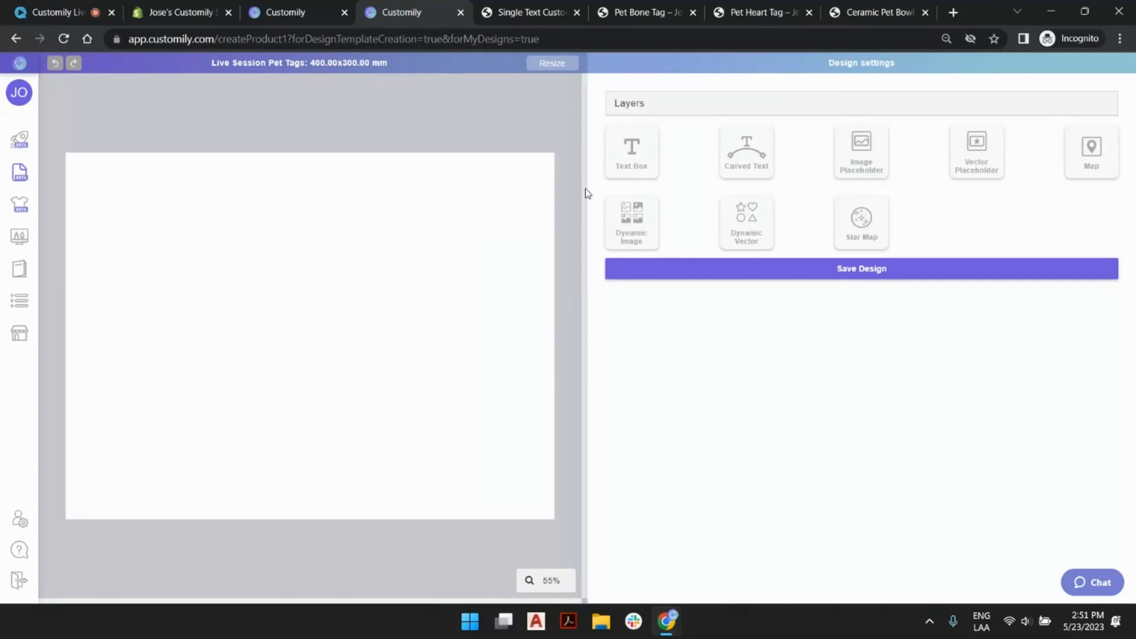
Add a text box and stretch it across nearly the full width of the page's lower half.
{"action": "left_click", "coordinate": [636, 155]}
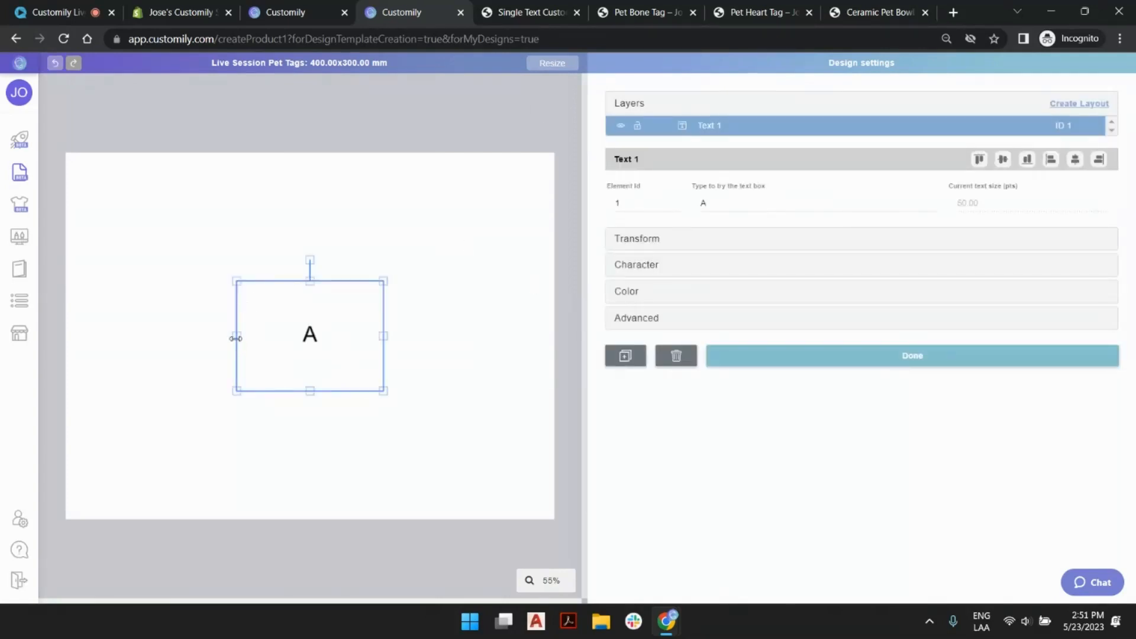
{"action": "left_click_drag", "start_coordinate": [236, 336], "coordinate": [83, 334]}
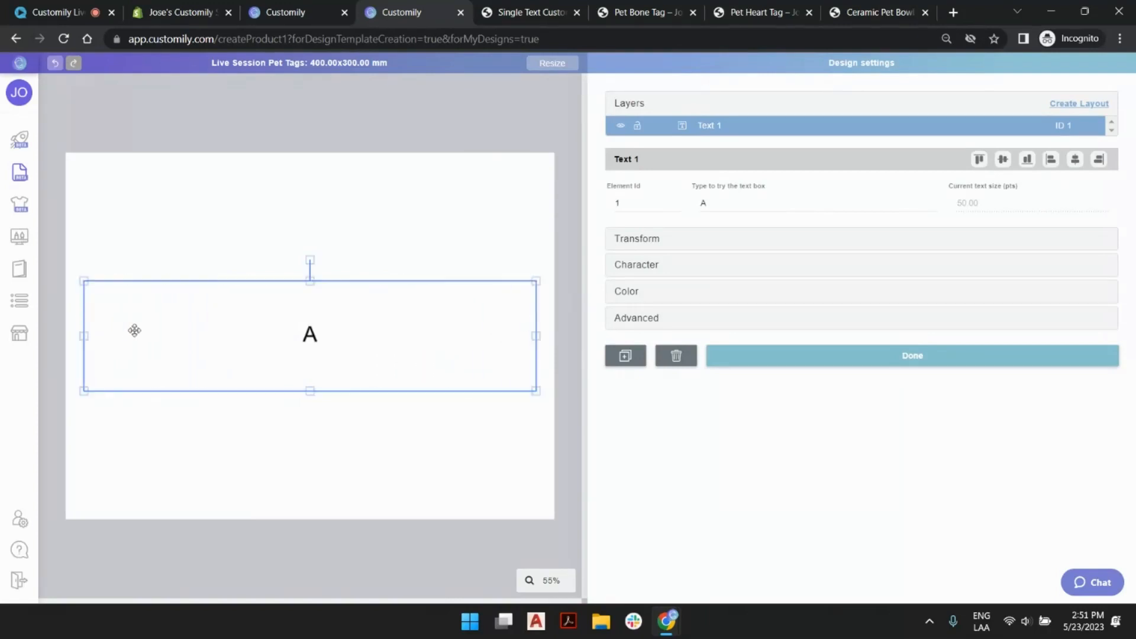
{"action": "left_click_drag", "start_coordinate": [308, 402], "coordinate": [299, 504]}
{"action": "left_click_drag", "start_coordinate": [310, 281], "coordinate": [310, 306]}
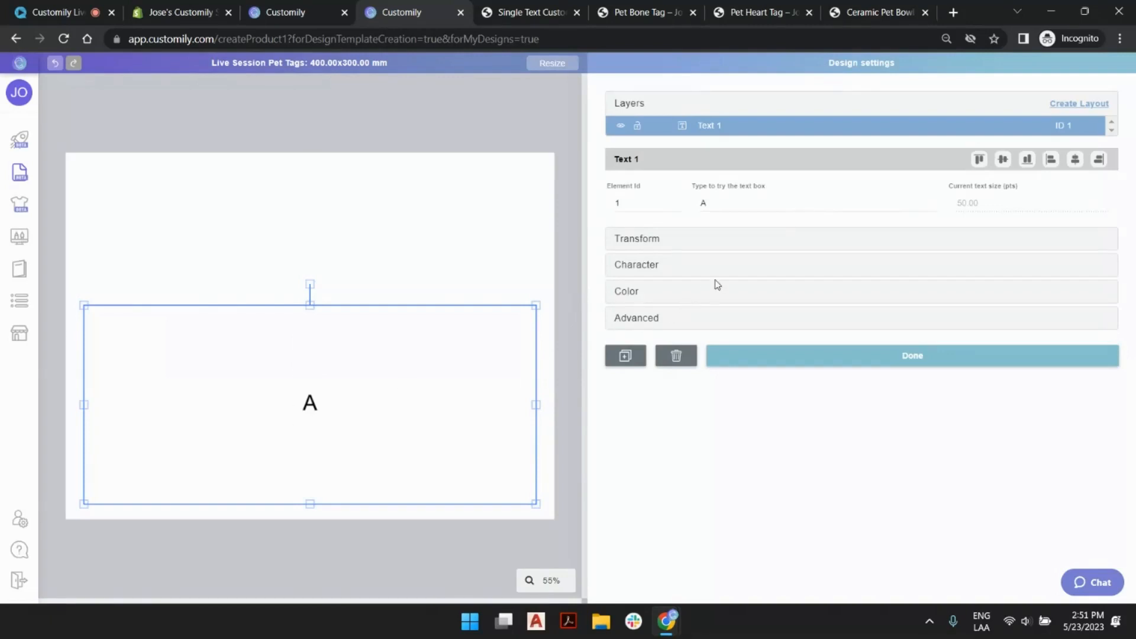
Set the text box's font to Montserrat (Bold) as option 1.
{"action": "left_click", "coordinate": [649, 266]}
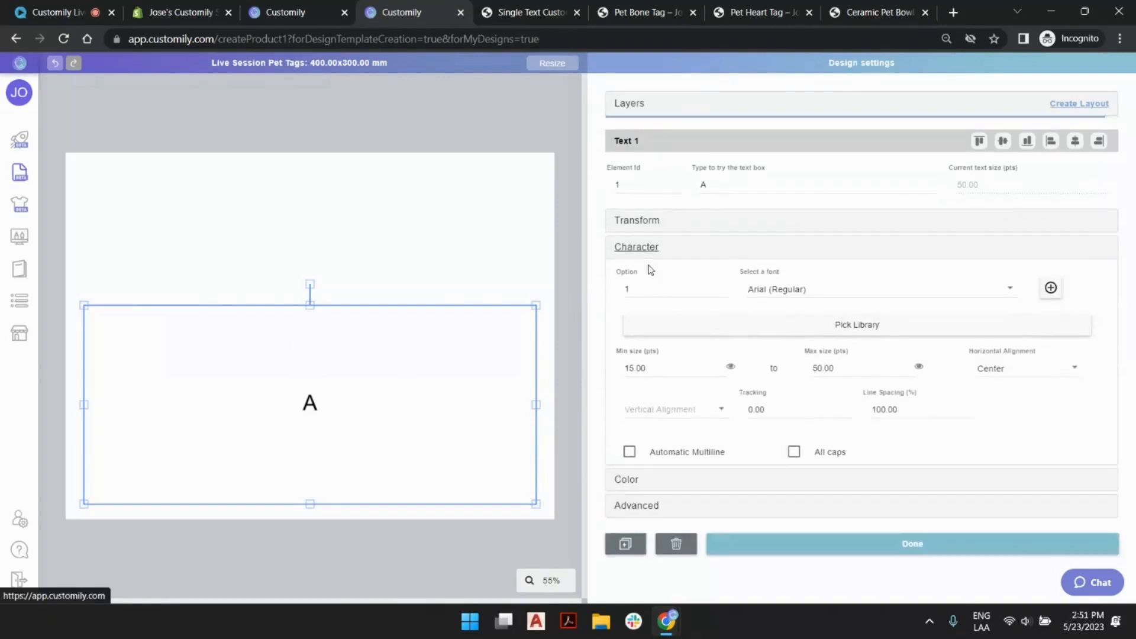
{"action": "left_click", "coordinate": [824, 288]}
{"action": "scroll", "coordinate": [825, 287], "scroll_direction": "down", "scroll_amount": 10}
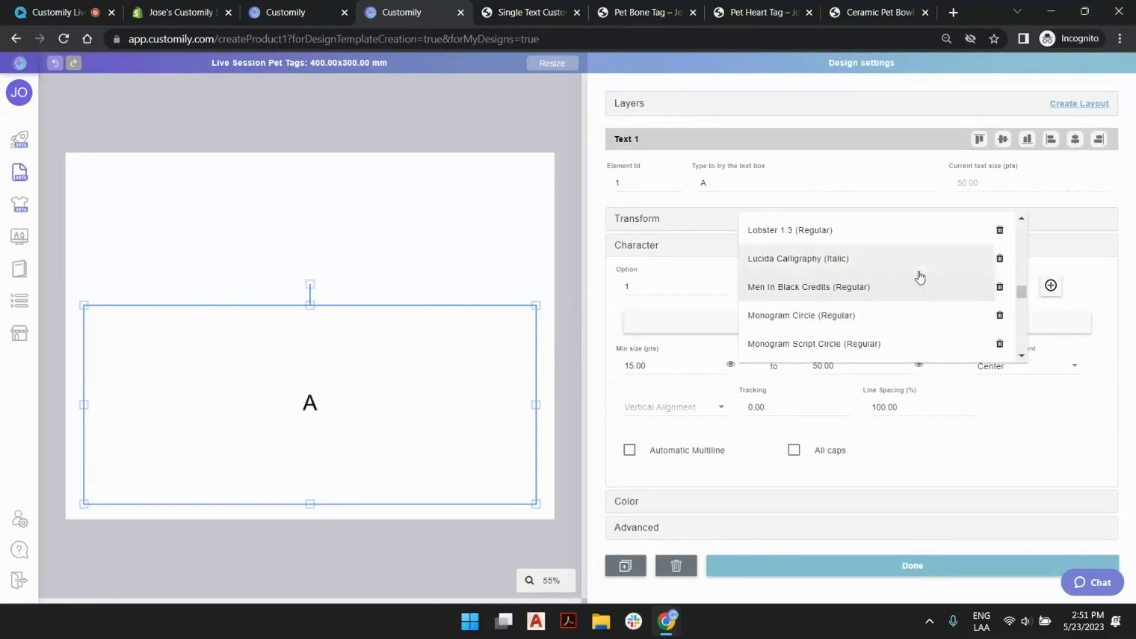
{"action": "scroll", "coordinate": [888, 293], "scroll_direction": "down", "scroll_amount": 2}
{"action": "left_click", "coordinate": [853, 294]}
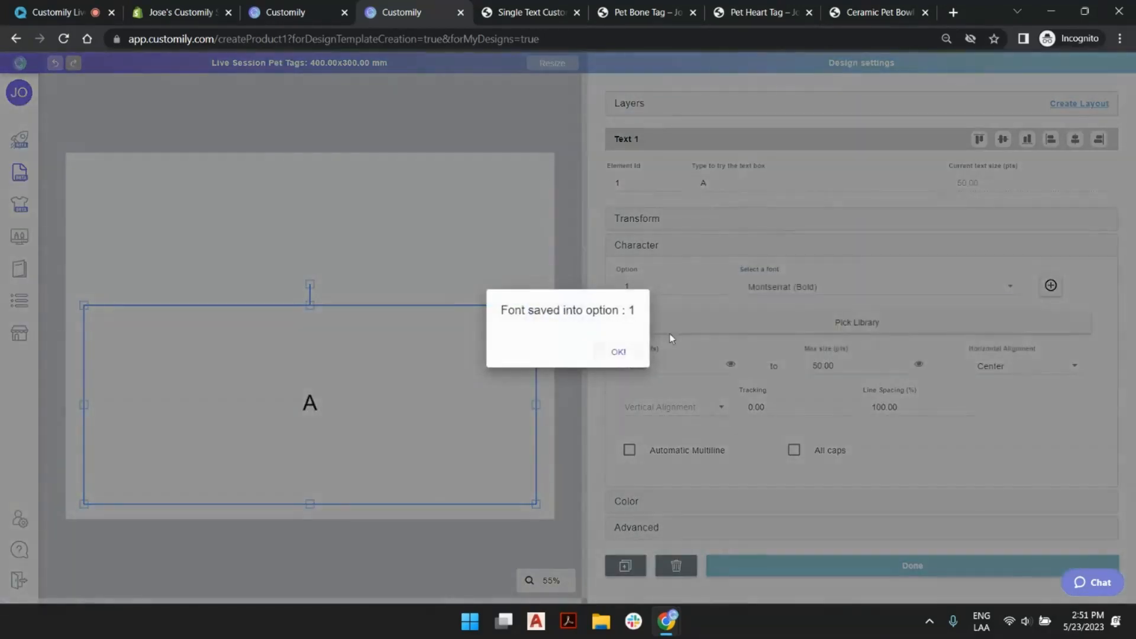
{"action": "left_click", "coordinate": [619, 349]}
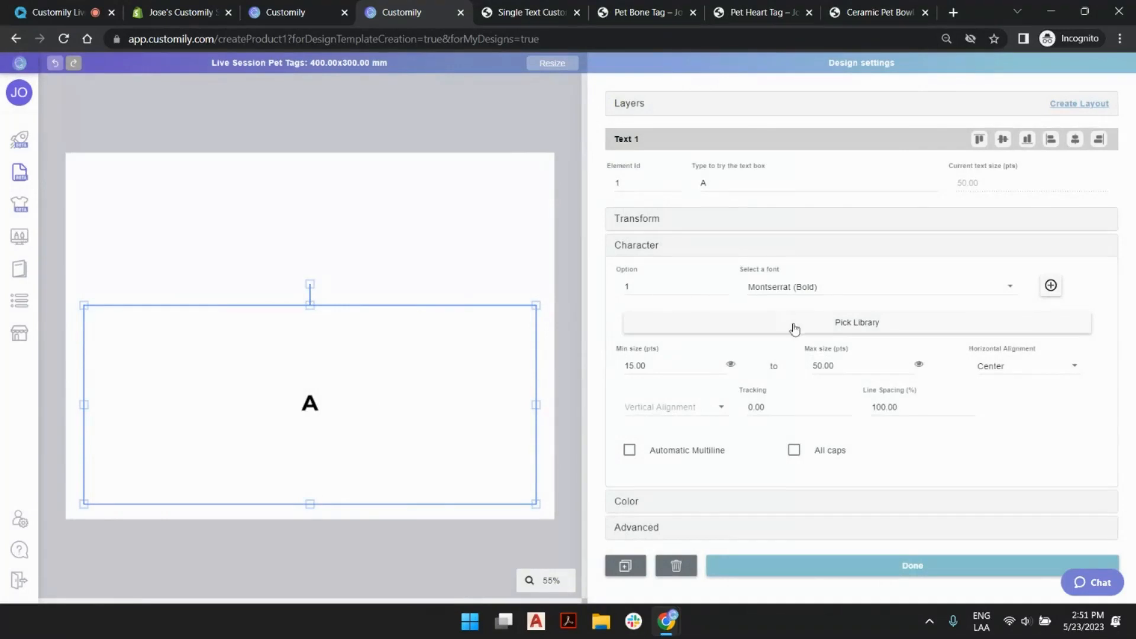
Set both the maximum and minimum text size of the text box to 80 pts.
{"action": "left_click_drag", "start_coordinate": [858, 367], "coordinate": [736, 343]}
{"action": "type", "text": "80"}
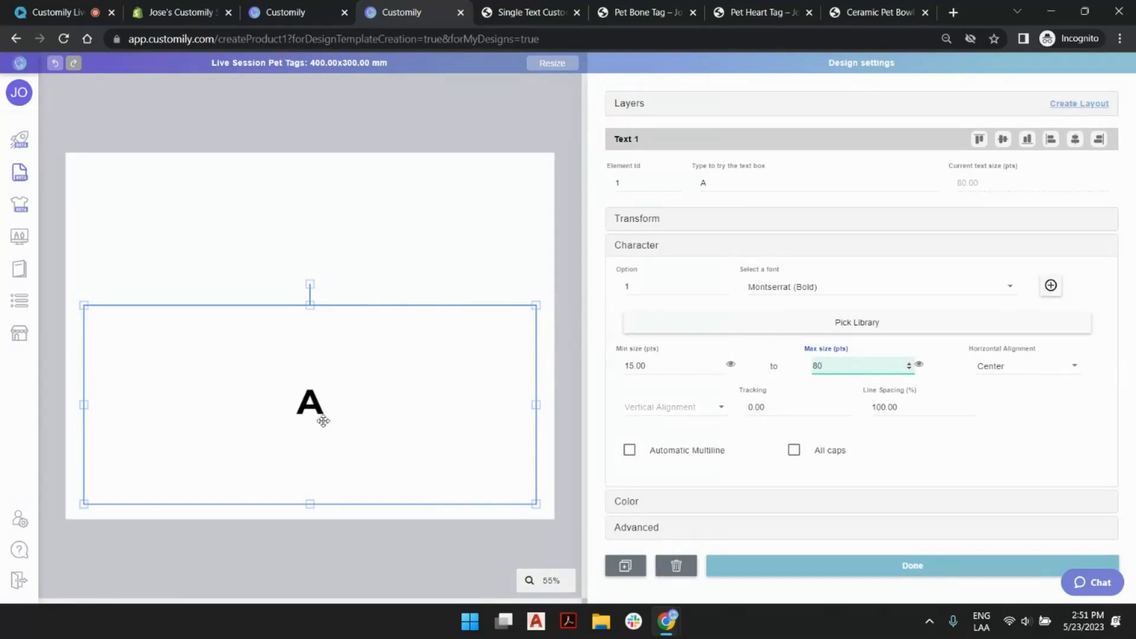
{"action": "key", "text": "shift+Tab"}
{"action": "type", "text": "80"}
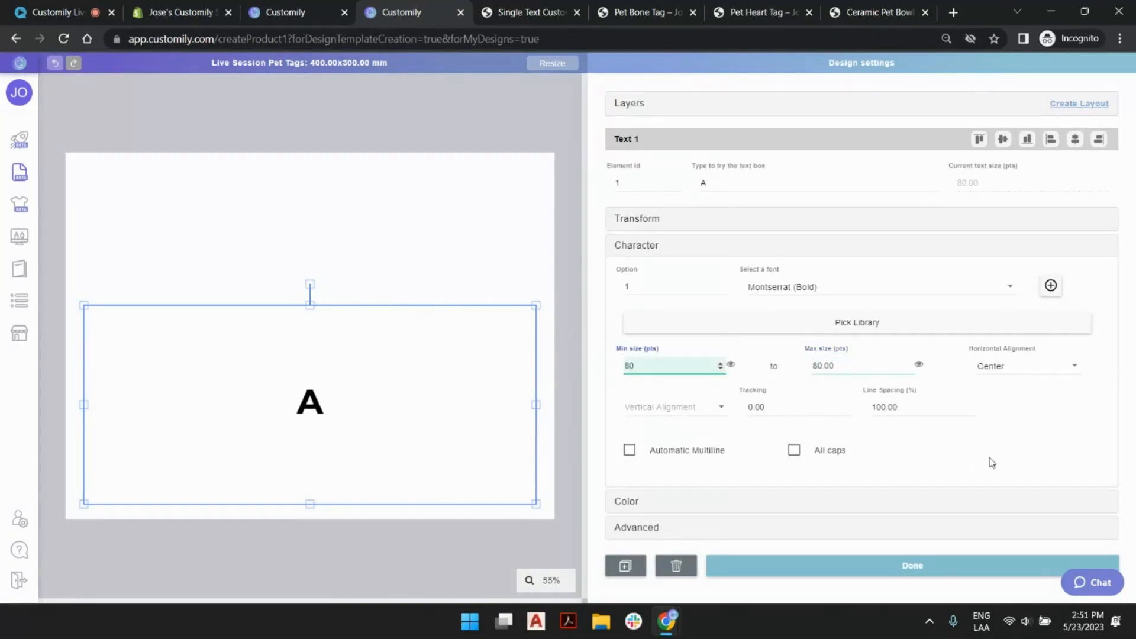
{"action": "left_click", "coordinate": [984, 437]}
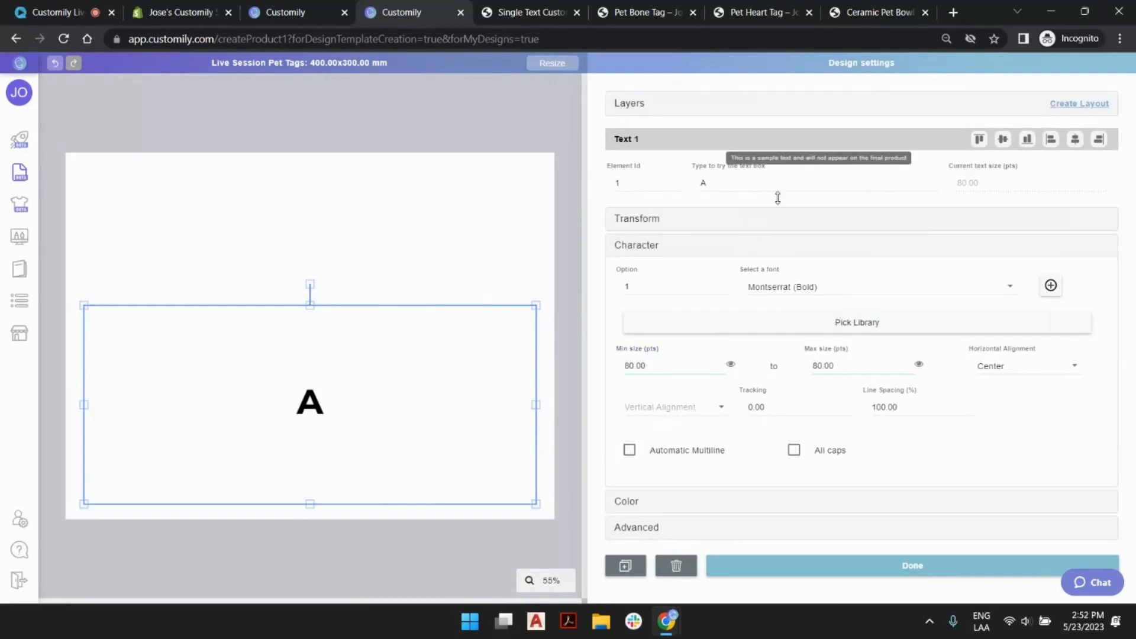
Enable automatic multiline for the text box and replace its sample text with "testing".
{"action": "left_click", "coordinate": [629, 451]}
{"action": "double_click", "coordinate": [737, 183]}
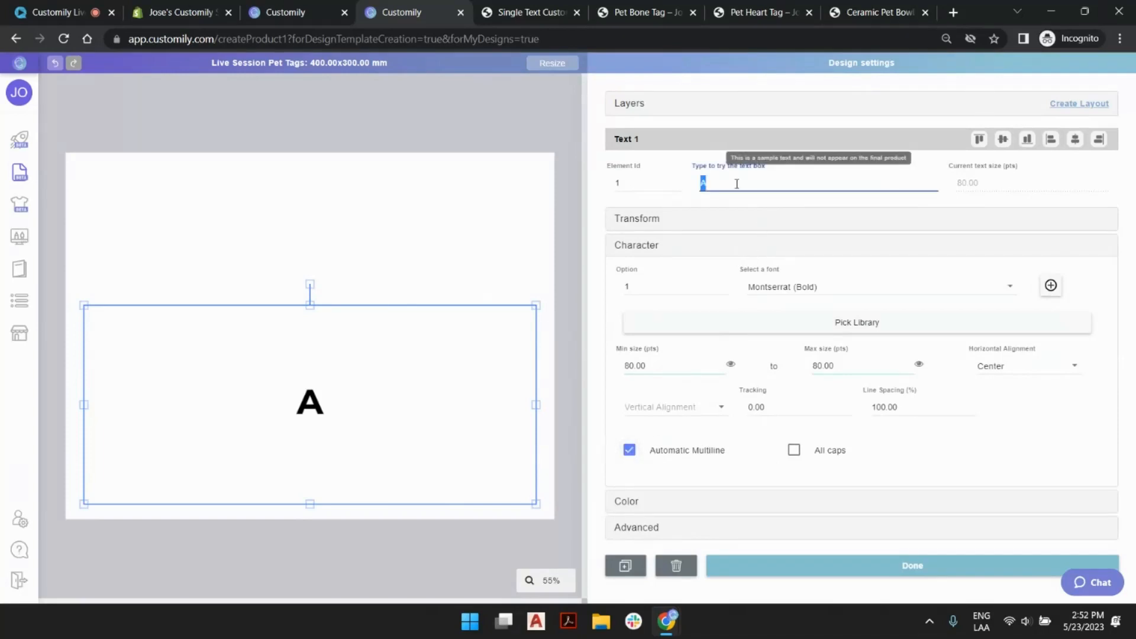
{"action": "type", "text": "testing"}
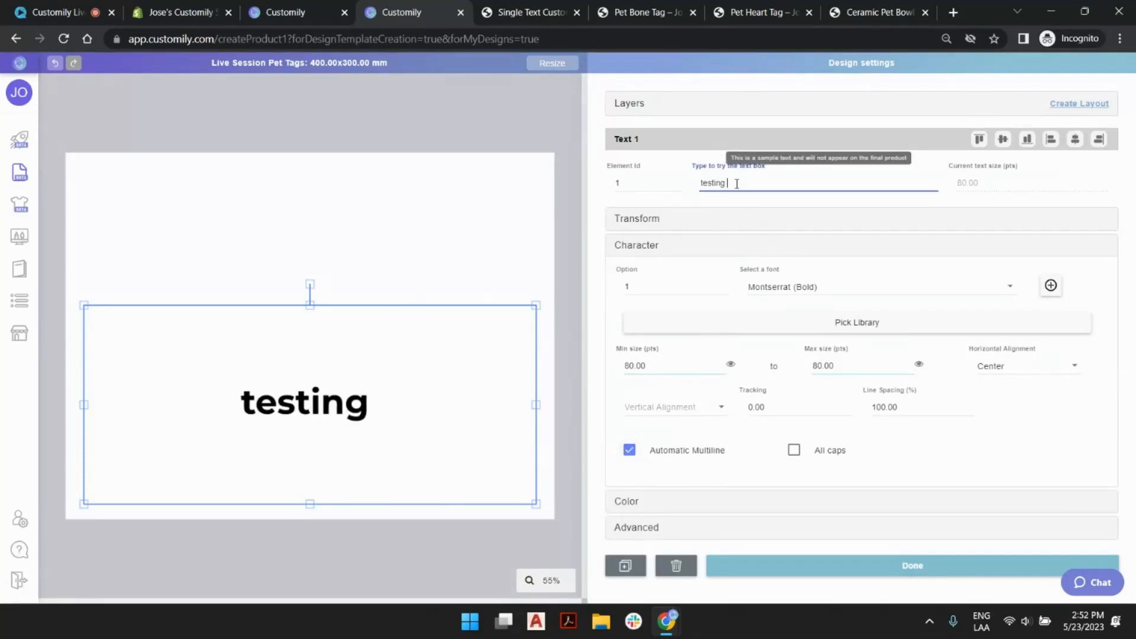
Repeat the word "testing" in the sample text until it fills four lines of the text box.
{"action": "double_click", "coordinate": [737, 183]}
{"action": "key", "text": "ctrl+v"}
{"action": "key", "text": "ctrl+v"}
{"action": "key", "text": "ctrl+v"}
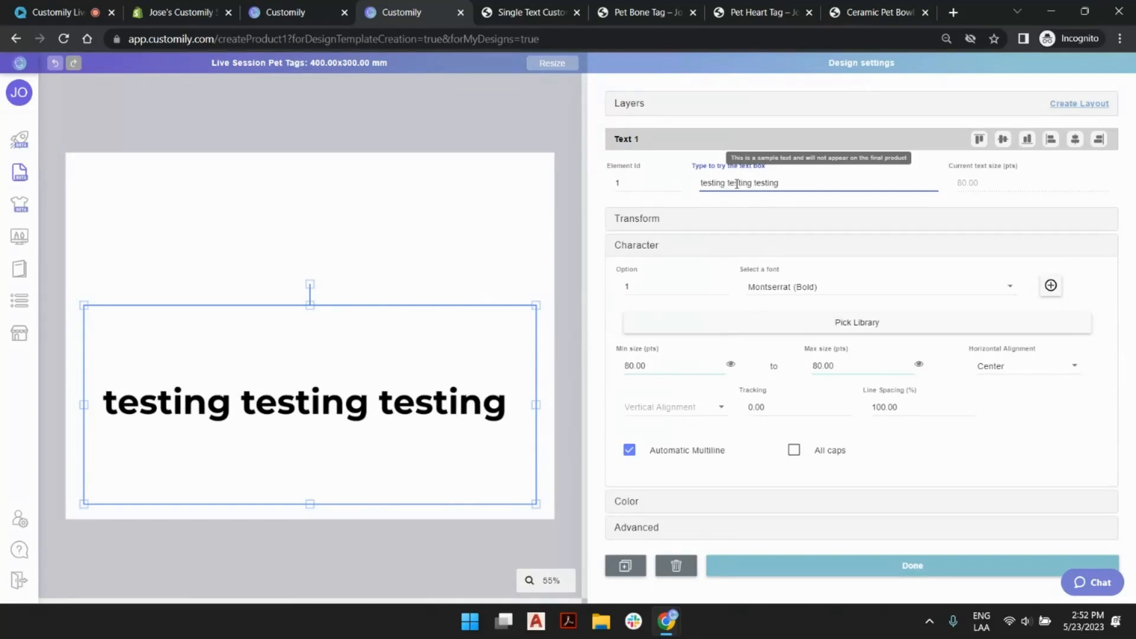
{"action": "key", "text": "ctrl+v"}
{"action": "key", "text": "ctrl+v"}
{"action": "key", "text": "ctrl+v"}
{"action": "key", "text": "ctrl+v"}
{"action": "key", "text": "ctrl+v"}
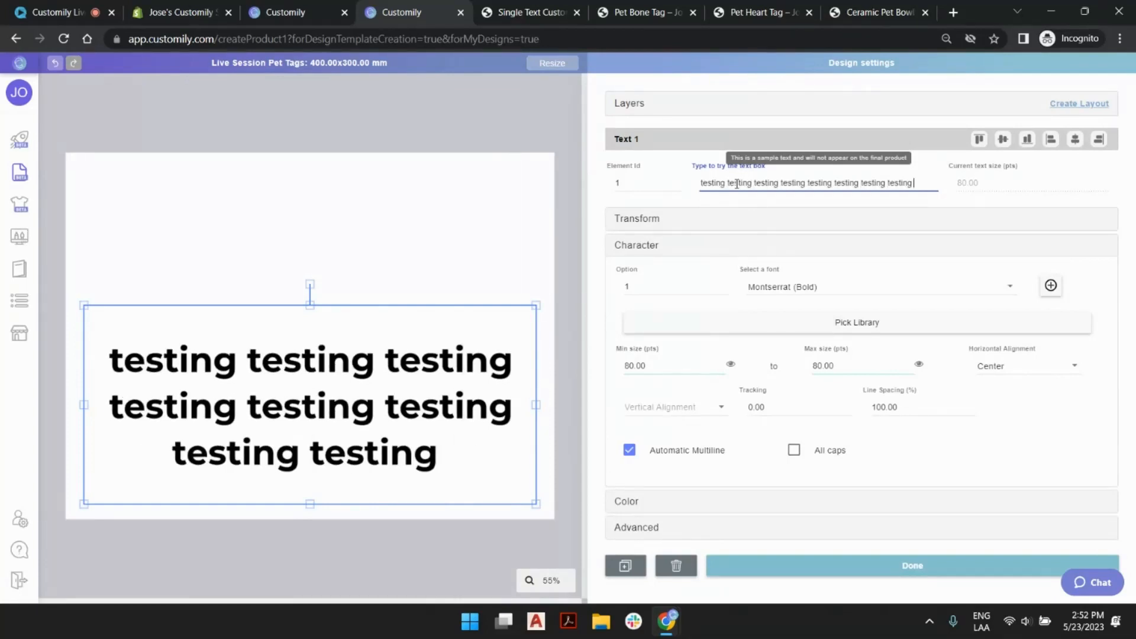
{"action": "key", "text": "ctrl+v"}
{"action": "key", "text": "ctrl+v"}
{"action": "key", "text": "ctrl+v"}
{"action": "key", "text": "ctrl+v"}
{"action": "key", "text": "ctrl+v"}
{"action": "key", "text": "ctrl+v"}
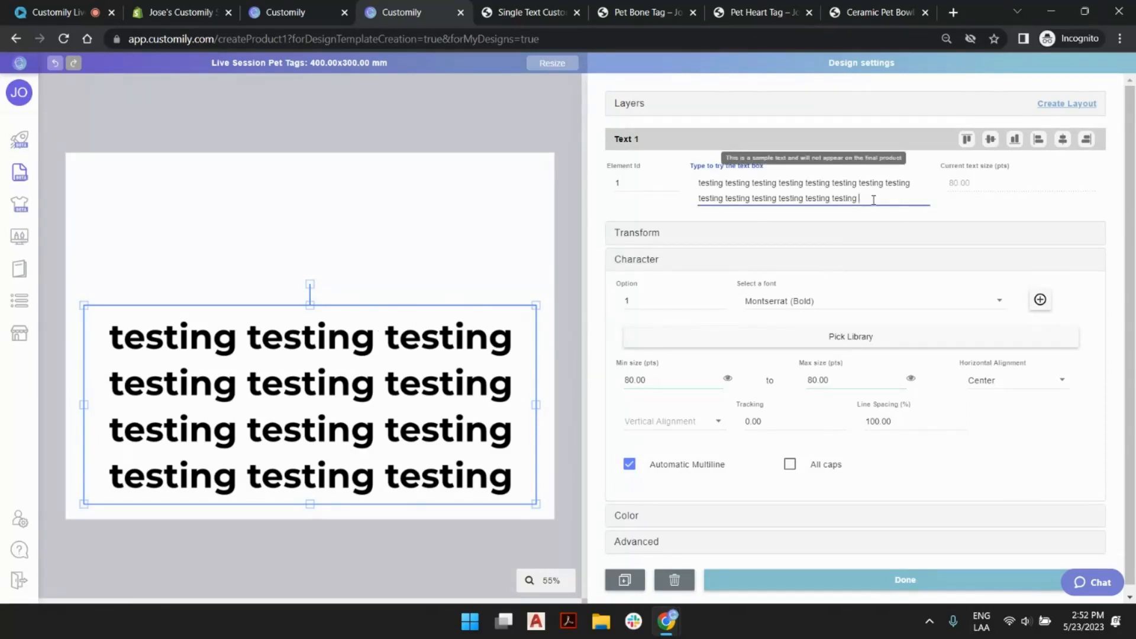
Remove the spaces between the first five sample words and delete the rest, leaving one long unbroken word.
{"action": "key", "text": "Delete"}
{"action": "left_click", "coordinate": [748, 183]}
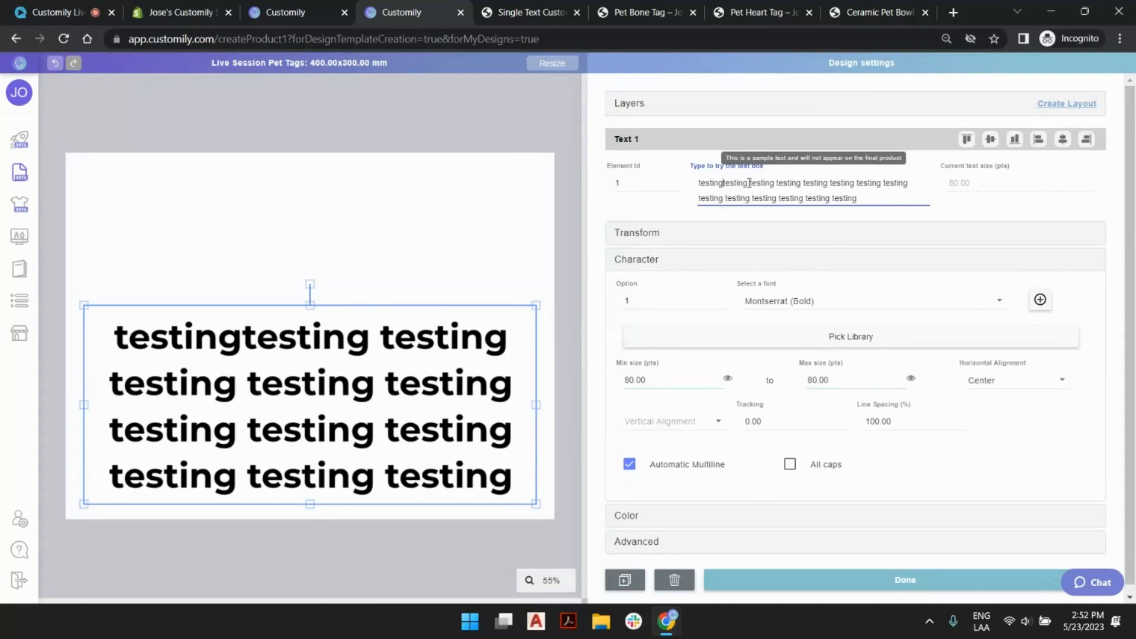
{"action": "key", "text": "Delete"}
{"action": "left_click", "coordinate": [771, 184]}
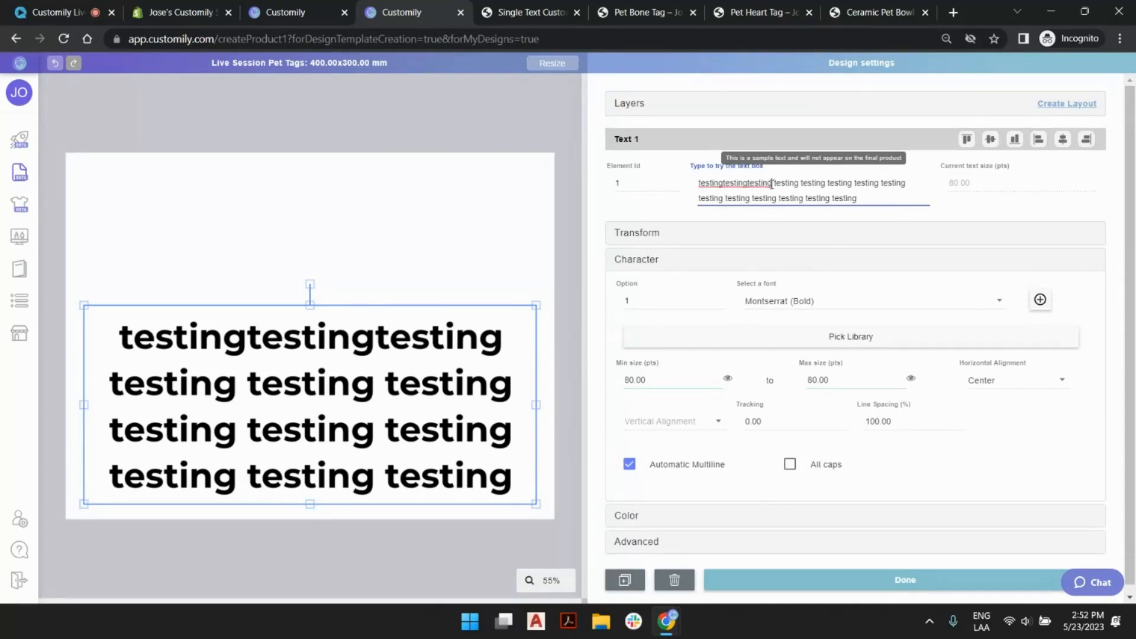
{"action": "key", "text": "Delete"}
{"action": "left_click", "coordinate": [798, 184]}
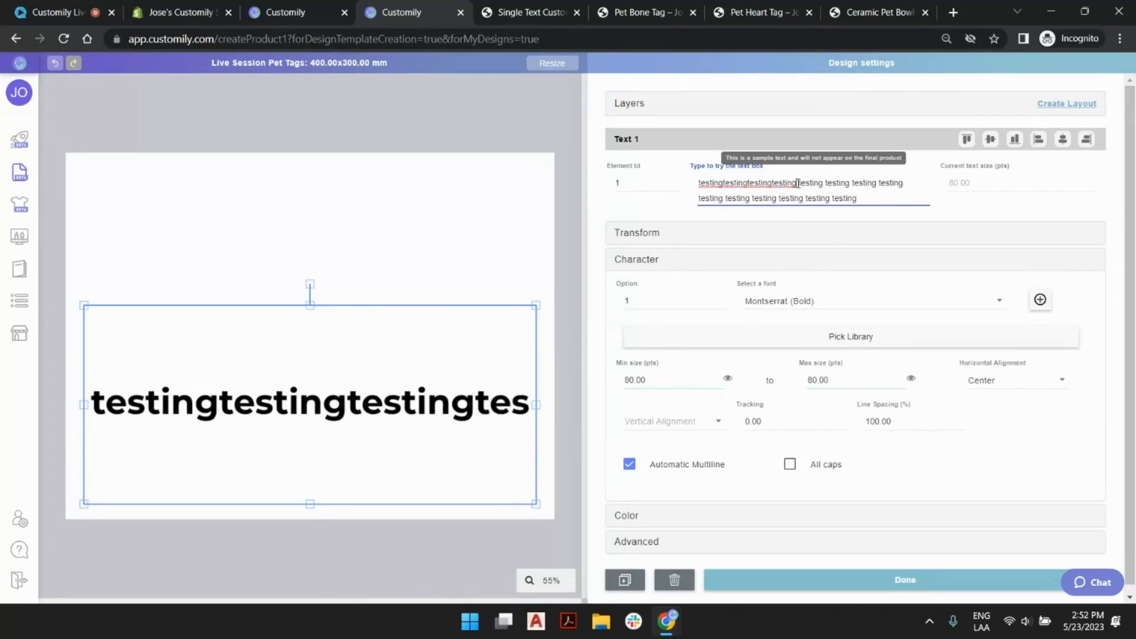
{"action": "key", "text": "Delete"}
{"action": "left_click_drag", "start_coordinate": [823, 183], "coordinate": [841, 204]}
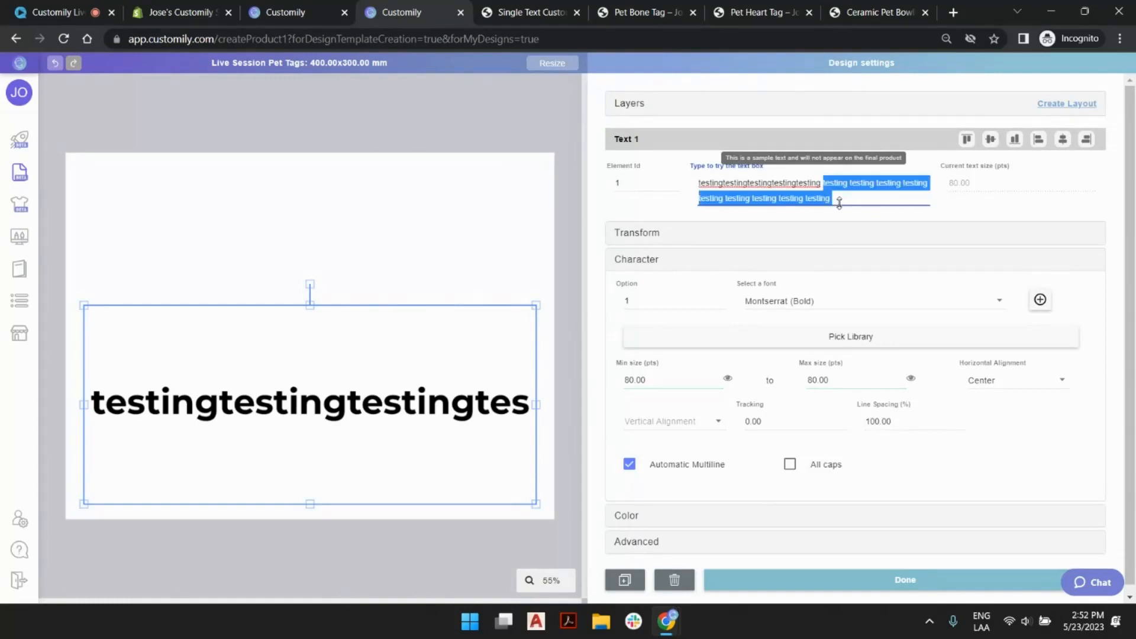
{"action": "key", "text": "Delete"}
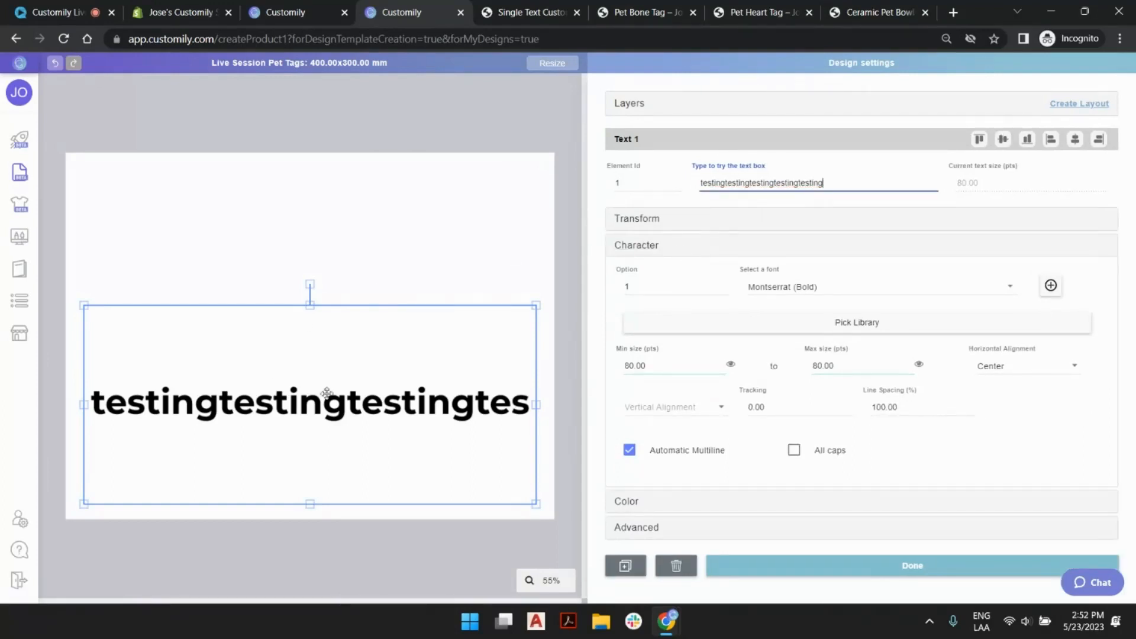
{"action": "key", "text": "BackSpace"}
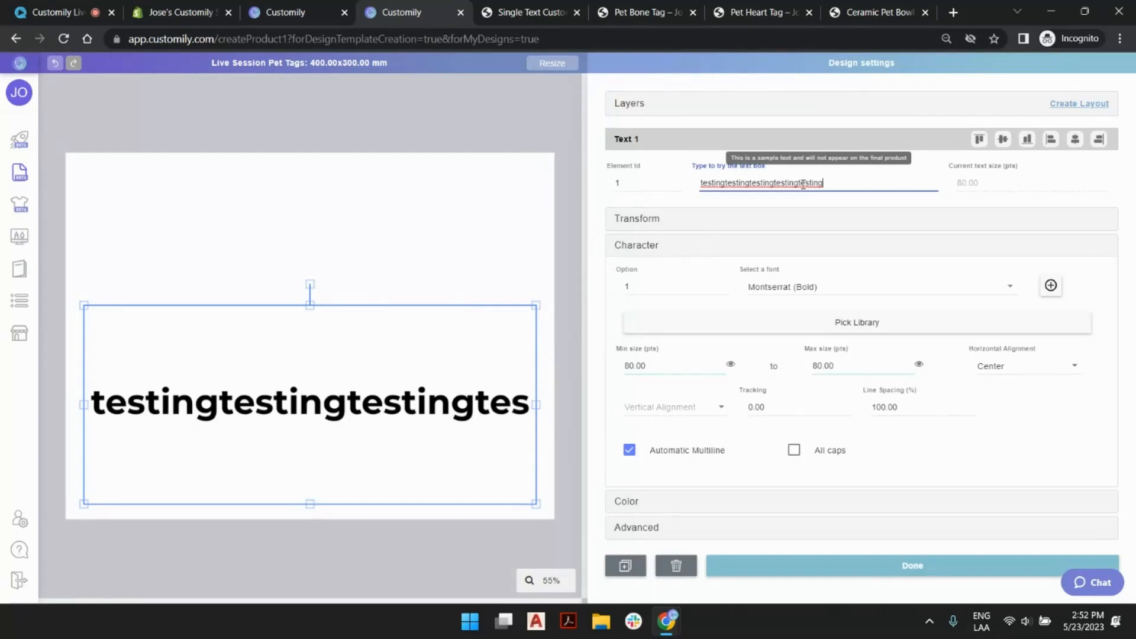
Insert spaces at several points in the long sample word, making it "testingt estingtesti ngte stingt esting".
{"action": "left_click_drag", "start_coordinate": [704, 183], "coordinate": [862, 184]}
{"action": "left_click", "coordinate": [739, 184]}
{"action": "left_click", "coordinate": [728, 184]}
{"action": "left_click", "coordinate": [770, 183]}
{"action": "left_click", "coordinate": [787, 183]}
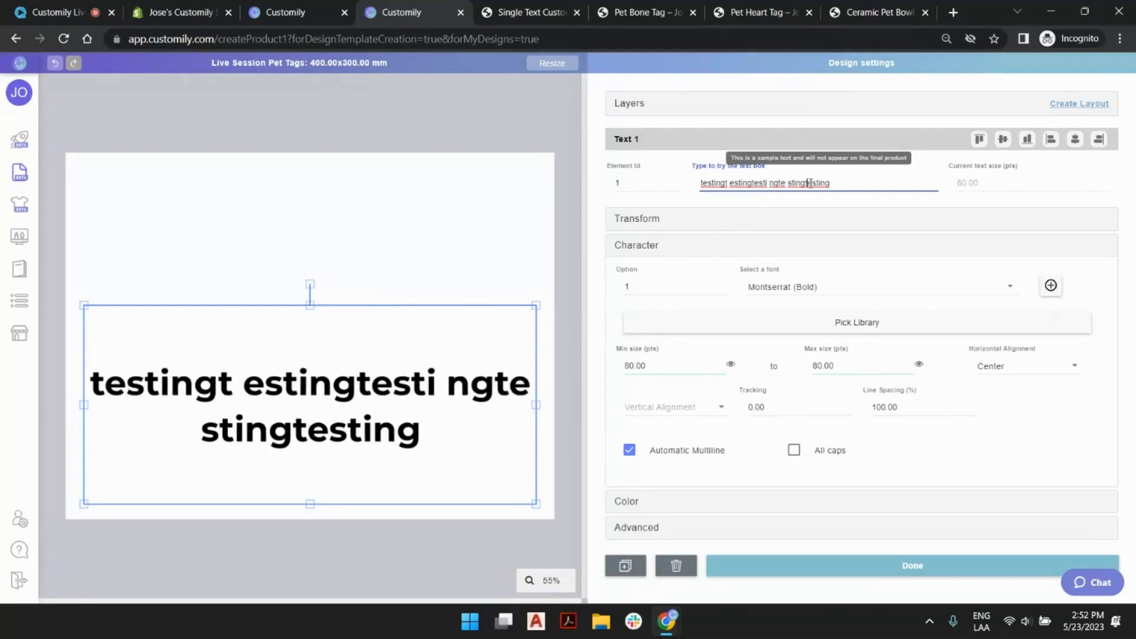
{"action": "left_click", "coordinate": [809, 183]}
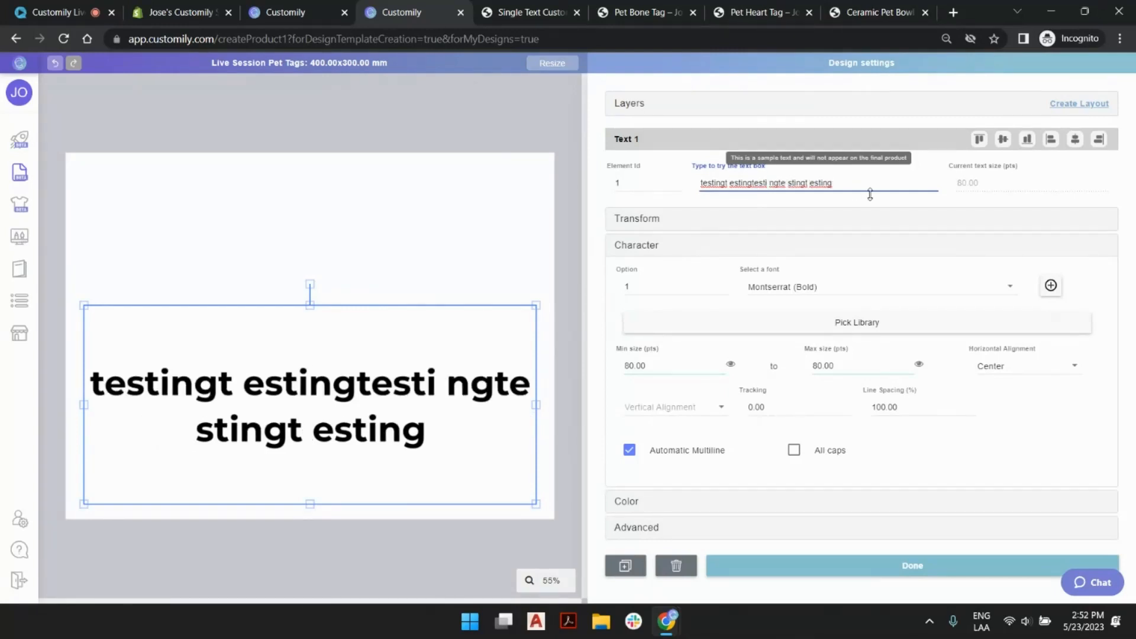
Cut the sample text back to the single word "testing".
{"action": "double_click", "coordinate": [784, 184]}
{"action": "left_click_drag", "start_coordinate": [727, 184], "coordinate": [849, 186]}
{"action": "key", "text": "BackSpace"}
{"action": "key", "text": "BackSpace"}
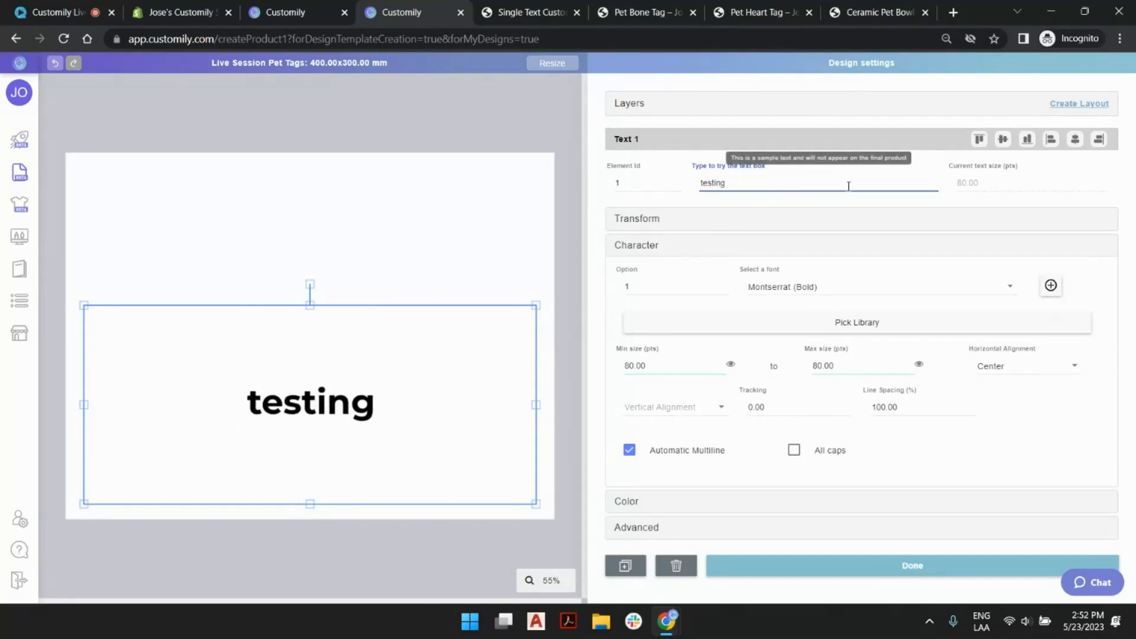
Add a dynamic image element above the text box, move it to the page's upper-right corner and enlarge it slightly.
{"action": "left_click", "coordinate": [349, 129]}
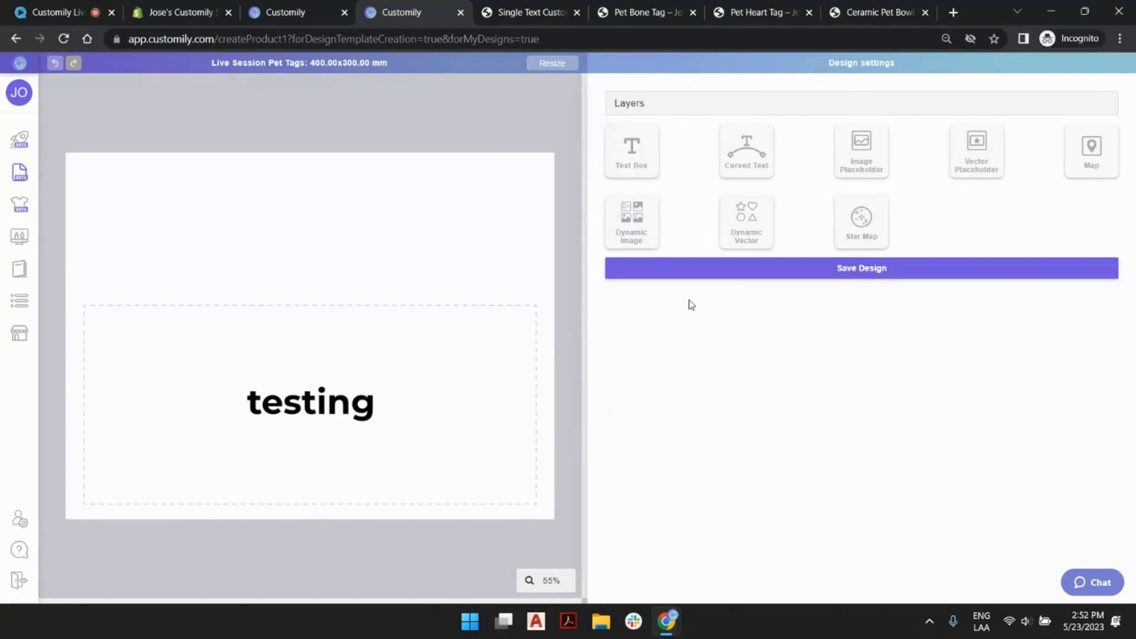
{"action": "left_click", "coordinate": [654, 220]}
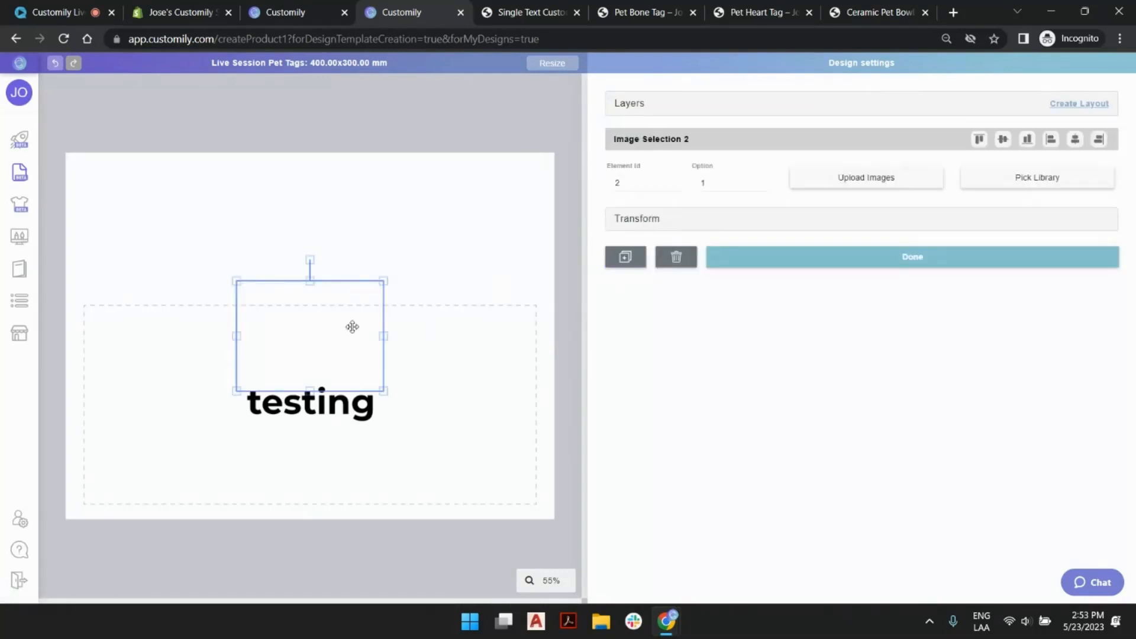
{"action": "left_click_drag", "start_coordinate": [353, 325], "coordinate": [485, 246]}
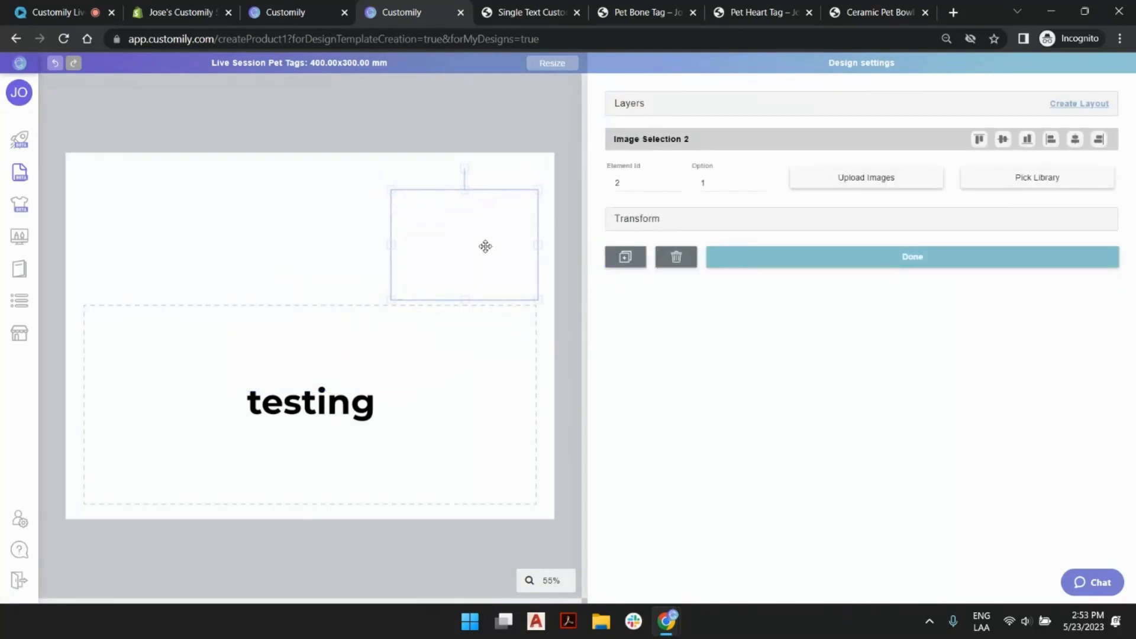
{"action": "left_click_drag", "start_coordinate": [388, 186], "coordinate": [358, 166]}
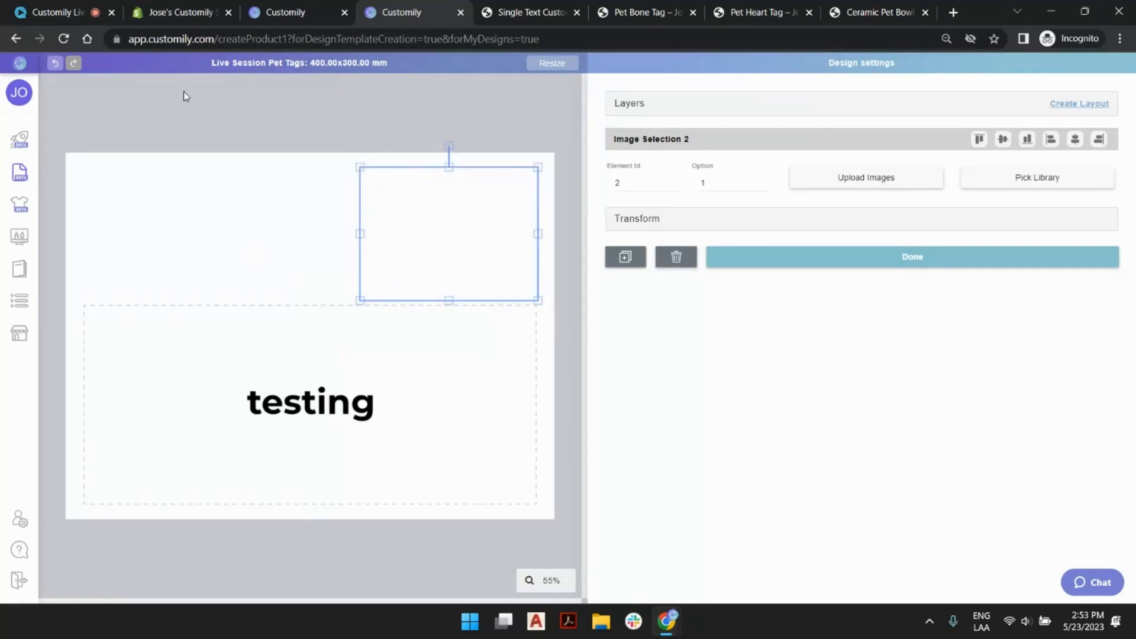
{"action": "left_click", "coordinate": [527, 104]}
{"action": "left_click", "coordinate": [489, 185]}
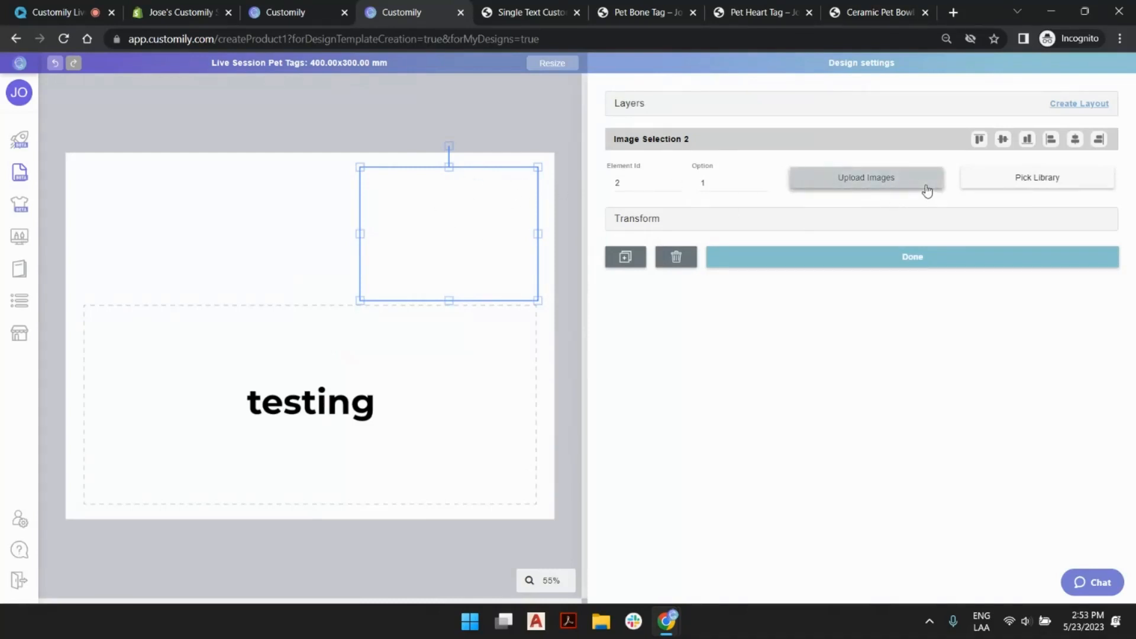
Assign the Tag Icons image library to the dynamic image element.
{"action": "left_click", "coordinate": [1052, 179]}
{"action": "scroll", "coordinate": [726, 383], "scroll_direction": "down", "scroll_amount": 3}
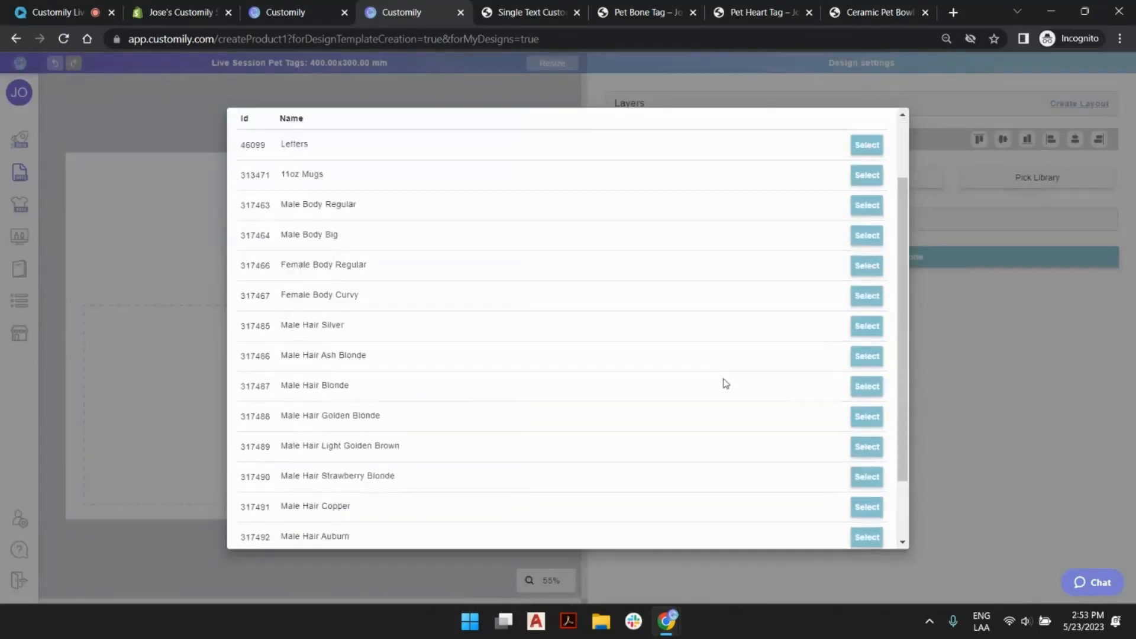
{"action": "left_click", "coordinate": [669, 523]}
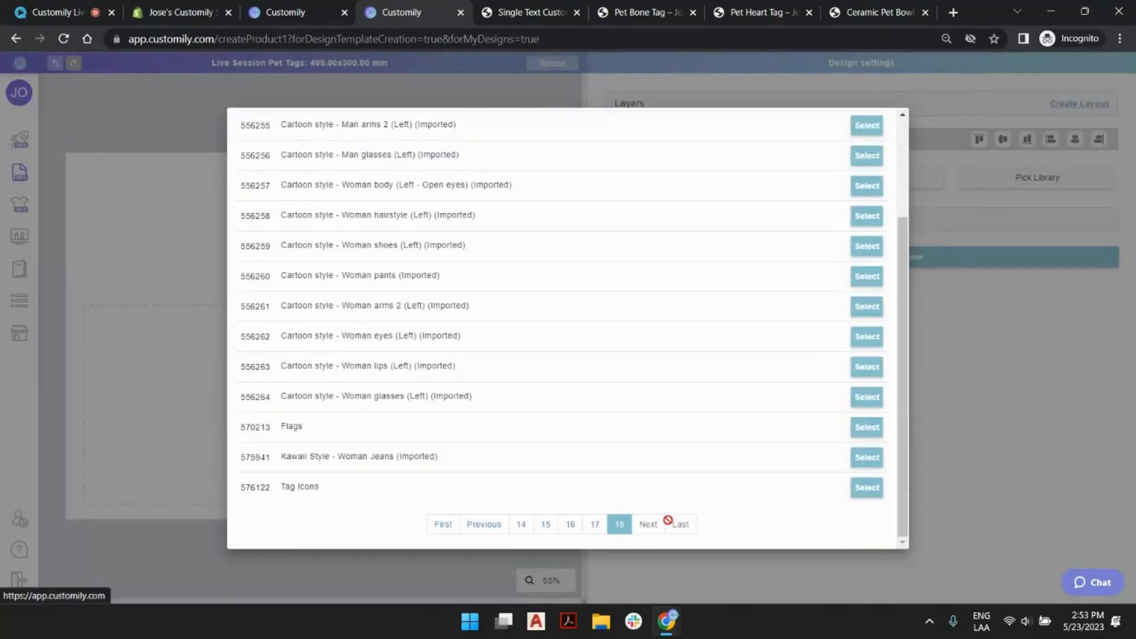
{"action": "left_click", "coordinate": [879, 489]}
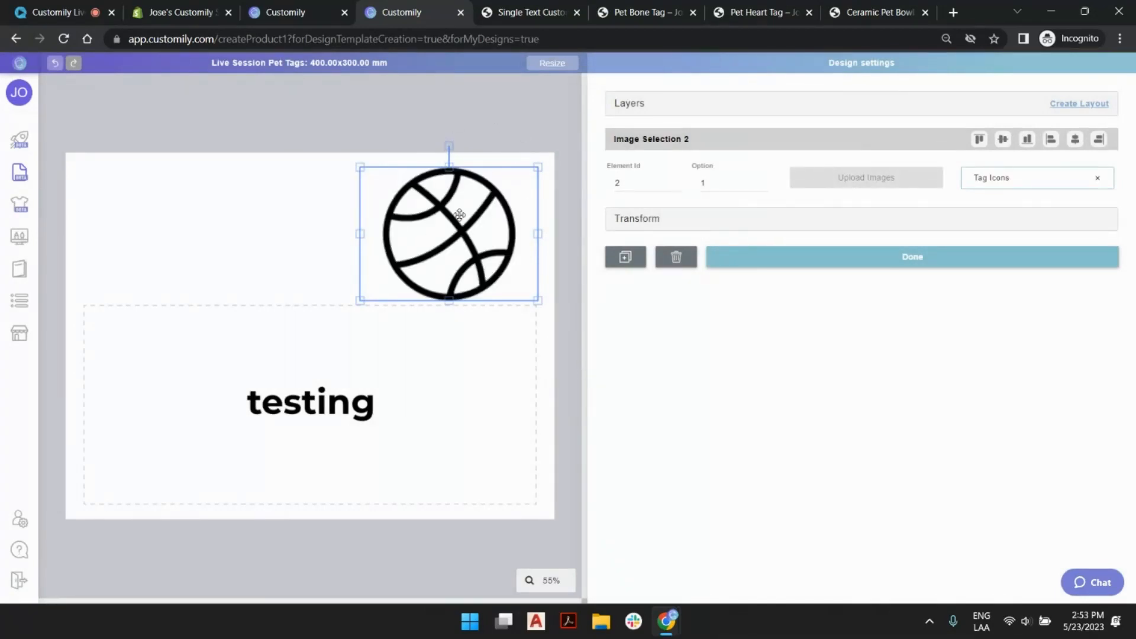
Preview the dynamic image's icon options up to option 6, ending back on option 1.
{"action": "left_click", "coordinate": [472, 129]}
{"action": "left_click", "coordinate": [464, 221]}
{"action": "left_click", "coordinate": [762, 182]}
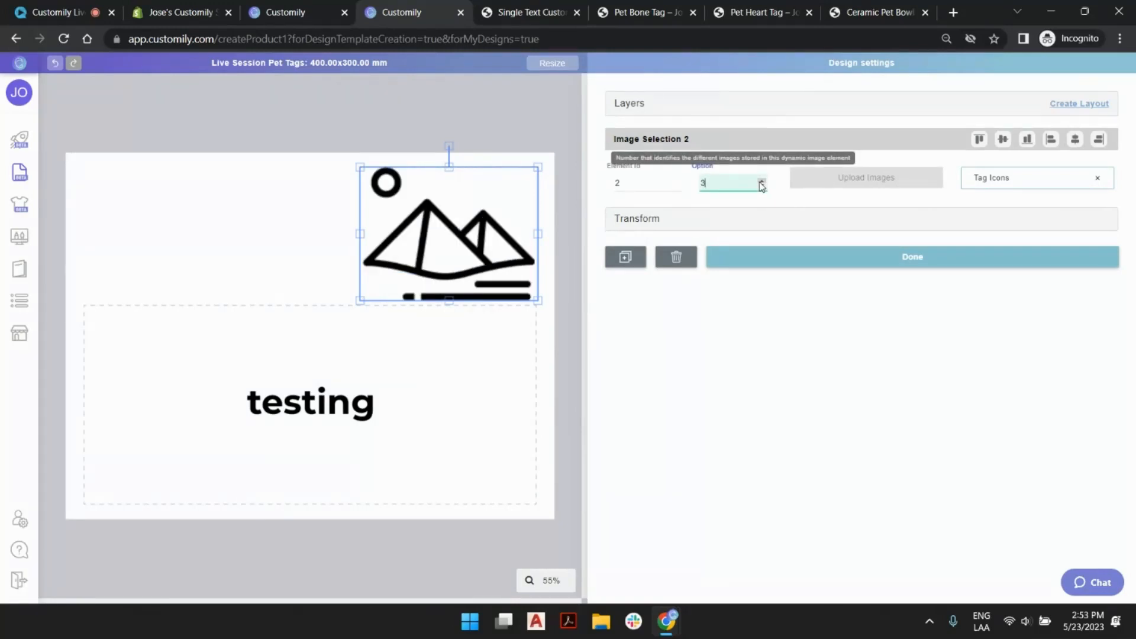
{"action": "left_click", "coordinate": [762, 182]}
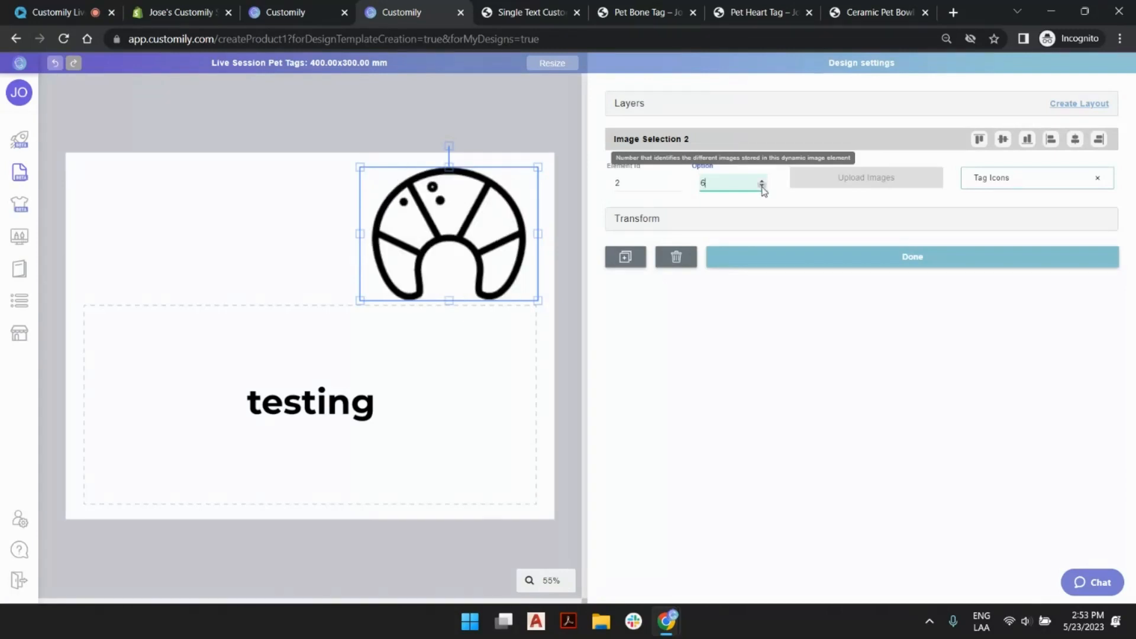
{"action": "left_click", "coordinate": [762, 187]}
{"action": "left_click", "coordinate": [762, 187]}
{"action": "left_click", "coordinate": [762, 187]}
{"action": "left_click", "coordinate": [762, 187]}
{"action": "left_click", "coordinate": [762, 187]}
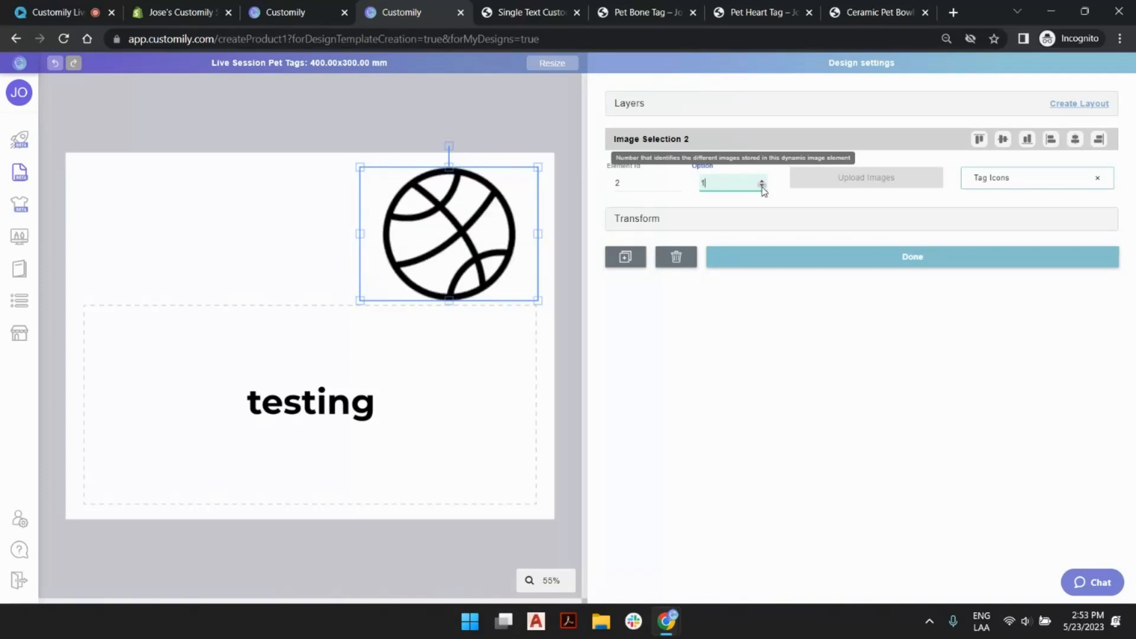
Rename the text box's layer as "Type your Message", checking the wording on the Pet Bone Tag store page.
{"action": "left_click", "coordinate": [434, 115]}
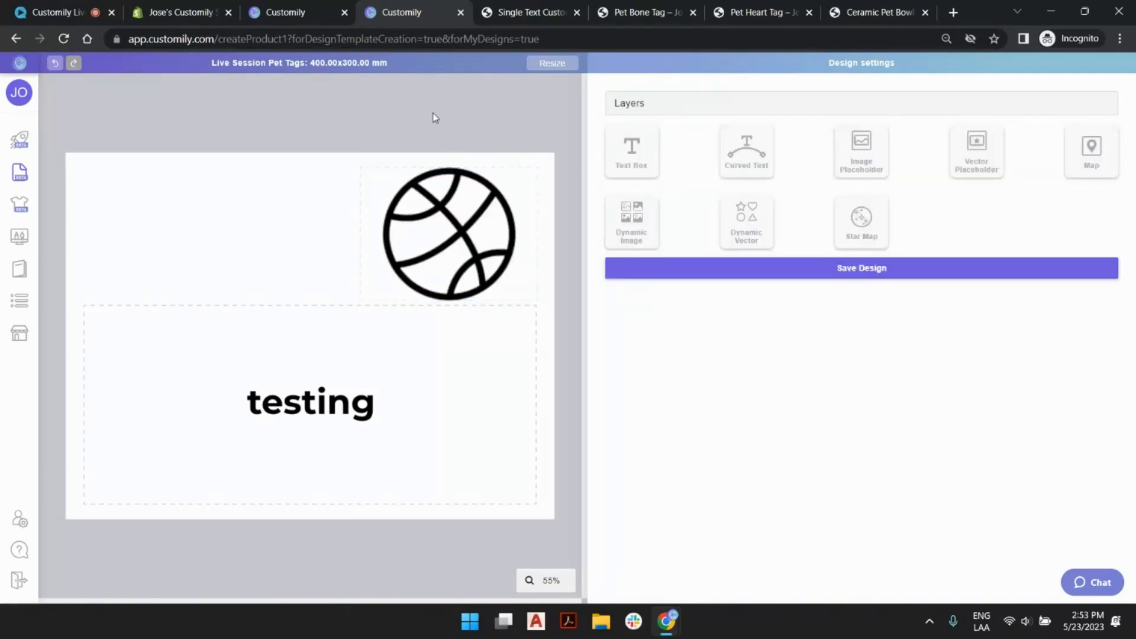
{"action": "left_click", "coordinate": [475, 185]}
{"action": "left_click", "coordinate": [438, 358]}
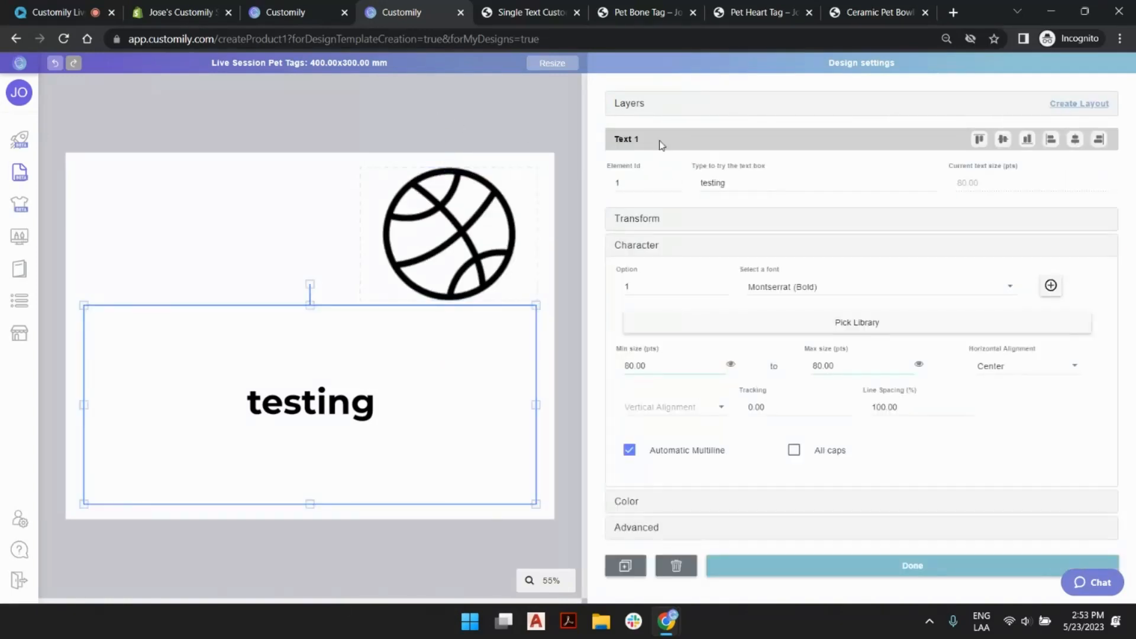
{"action": "left_click", "coordinate": [635, 104]}
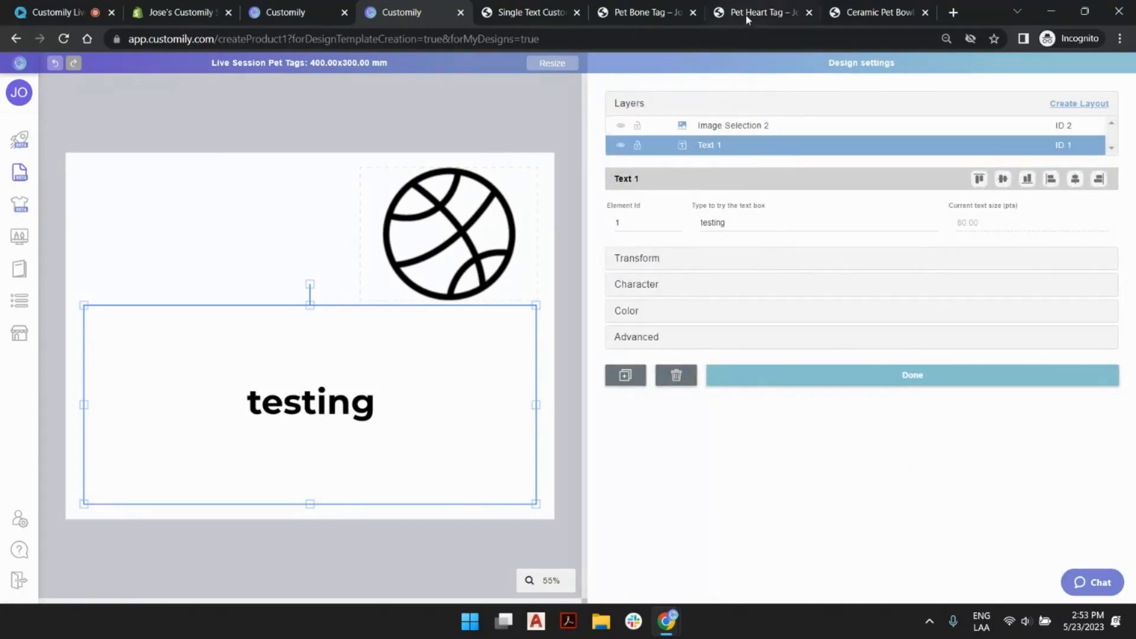
{"action": "left_click", "coordinate": [643, 16]}
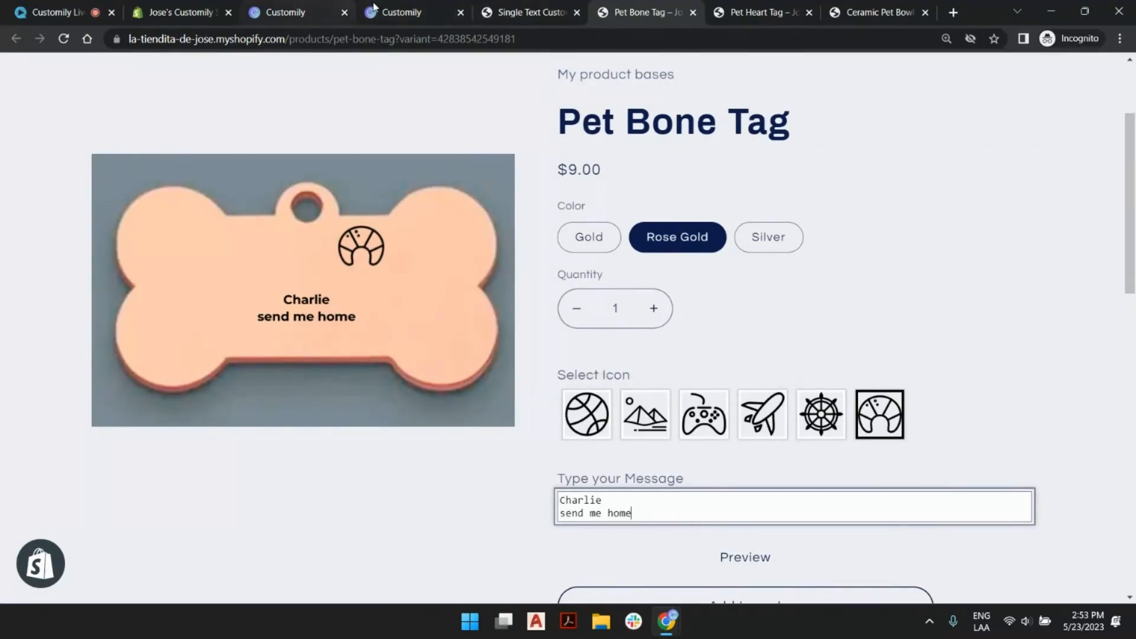
{"action": "left_click", "coordinate": [298, 7]}
{"action": "left_click", "coordinate": [394, 11]}
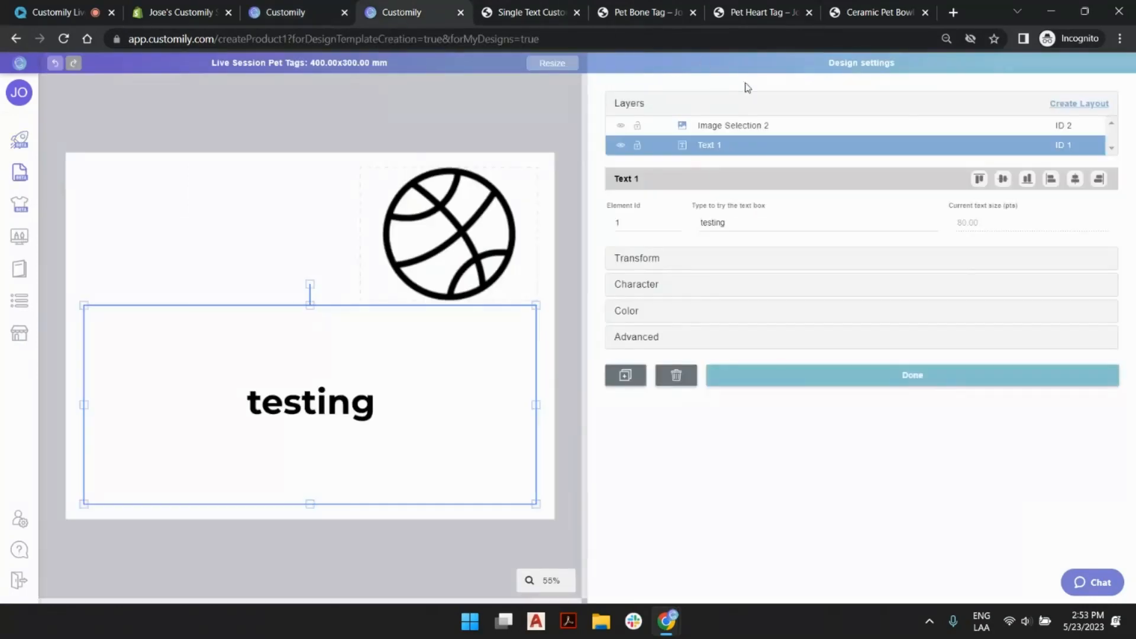
{"action": "double_click", "coordinate": [720, 145]}
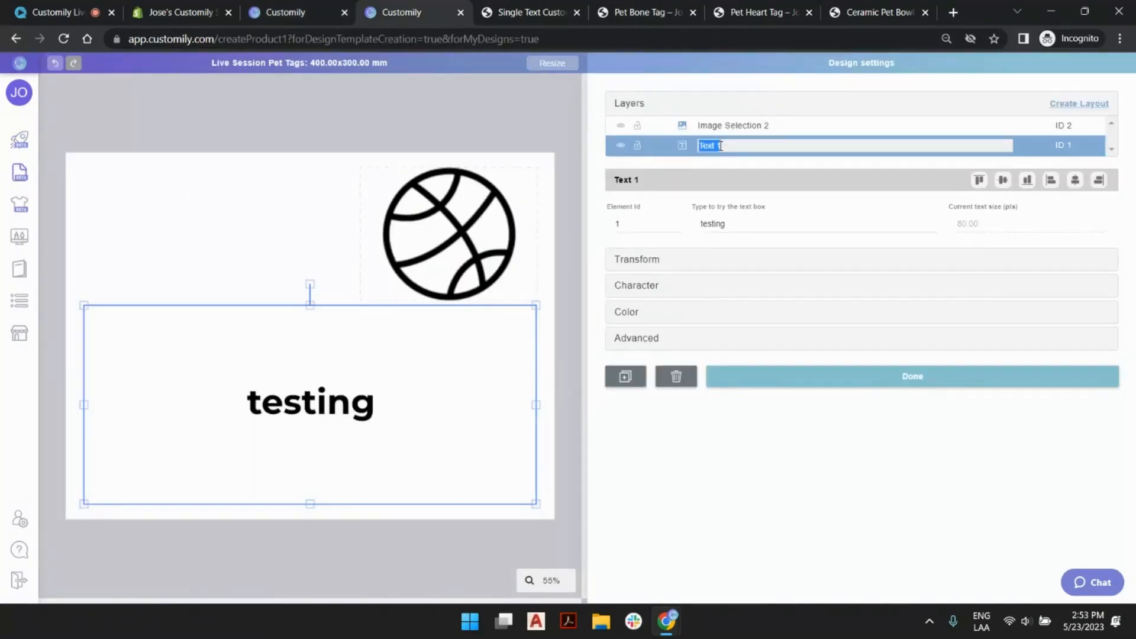
{"action": "type", "text": "Typ"}
Rename the dynamic image's layer as "Select Icon" and finish editing the element.
{"action": "left_click", "coordinate": [736, 126]}
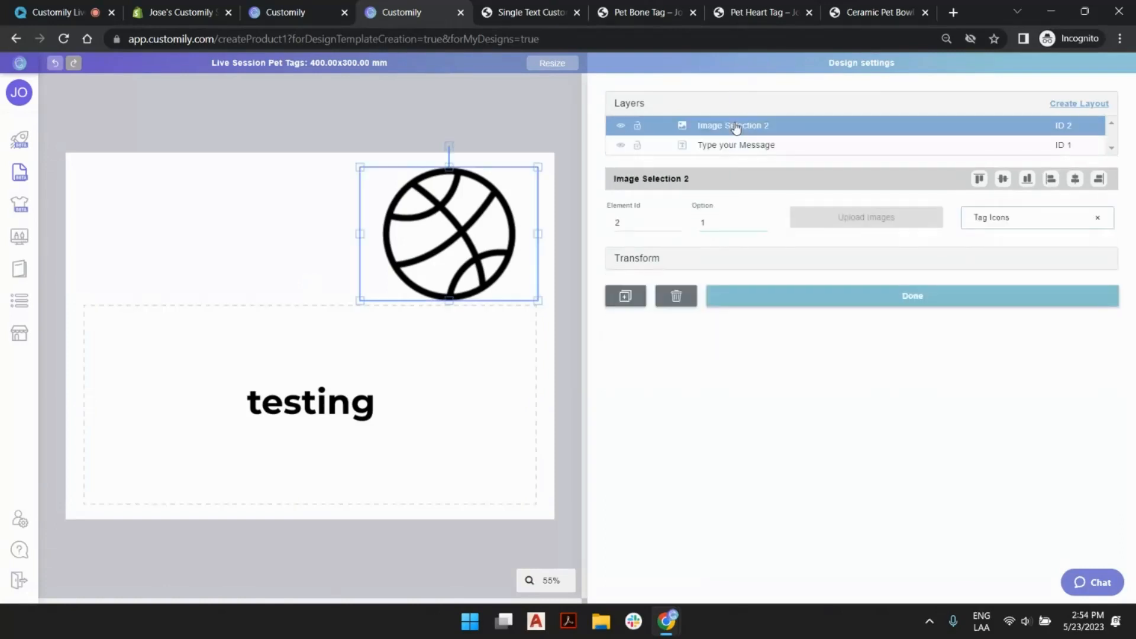
{"action": "double_click", "coordinate": [736, 126]}
{"action": "type", "text": "Select Ico"}
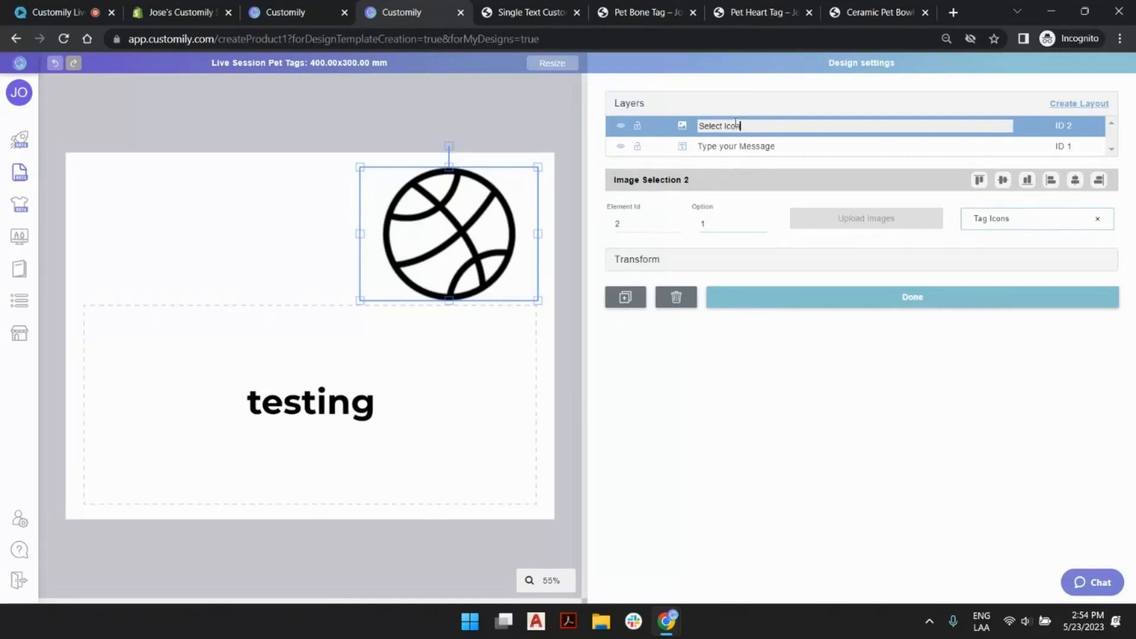
{"action": "key", "text": "Return"}
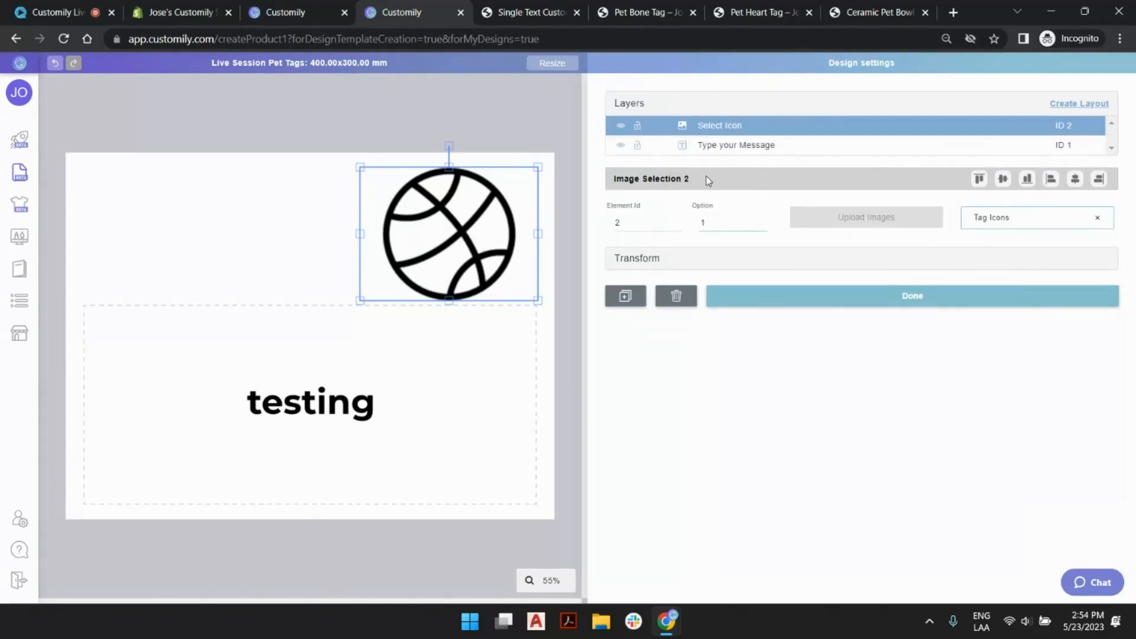
{"action": "left_click", "coordinate": [806, 297]}
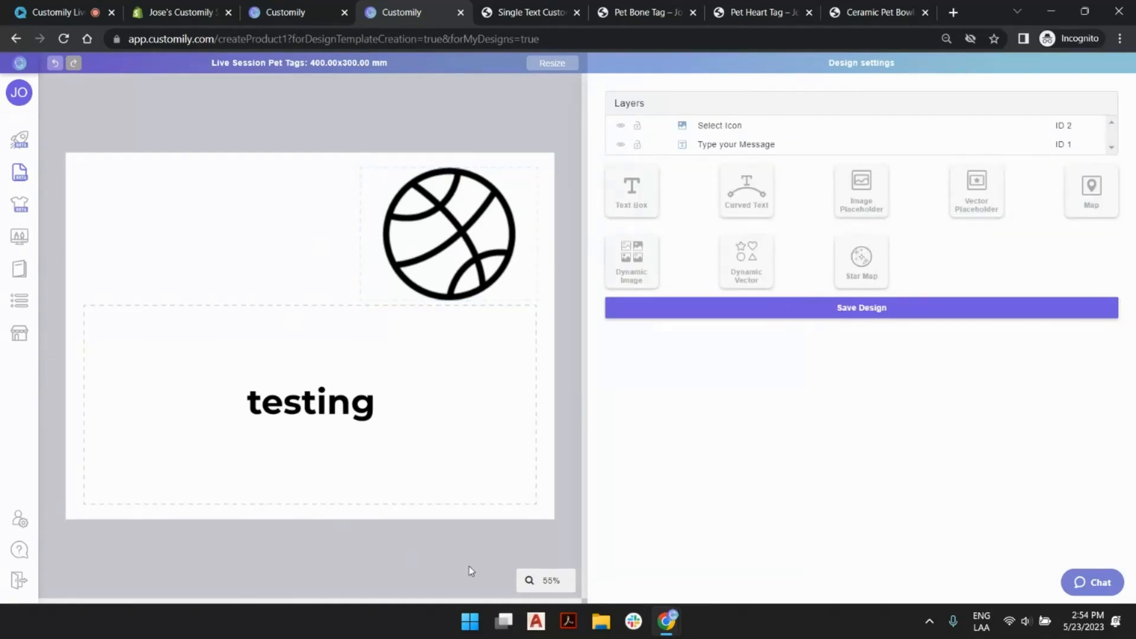
Save the pet tag design and open the options of Live Session Pet Tags from the design list.
{"action": "left_click", "coordinate": [845, 309]}
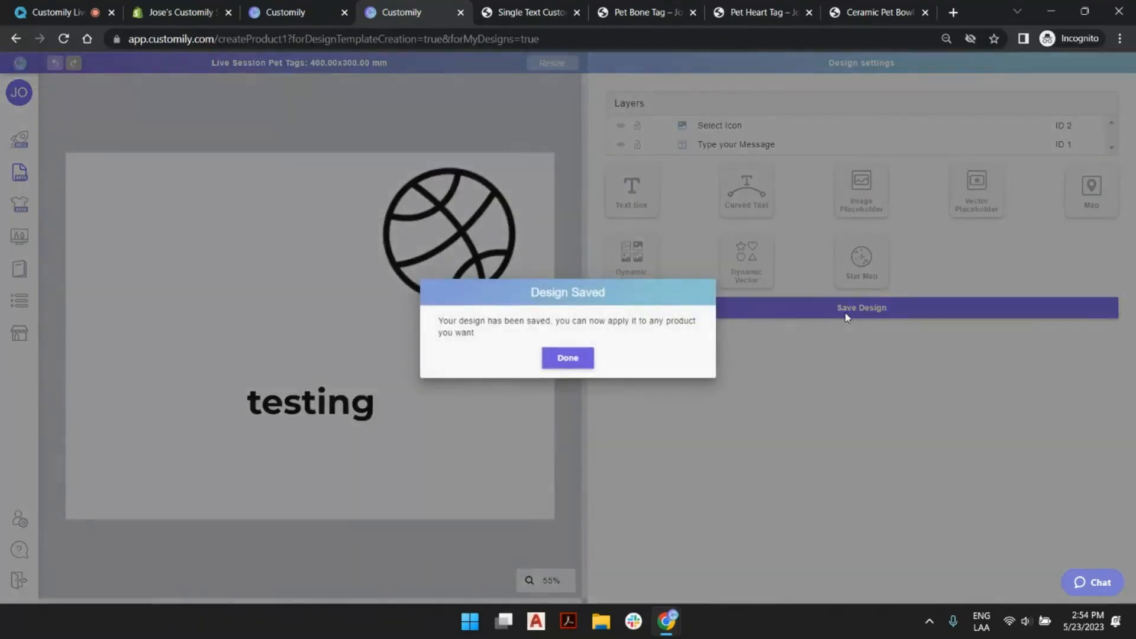
{"action": "left_click", "coordinate": [567, 358]}
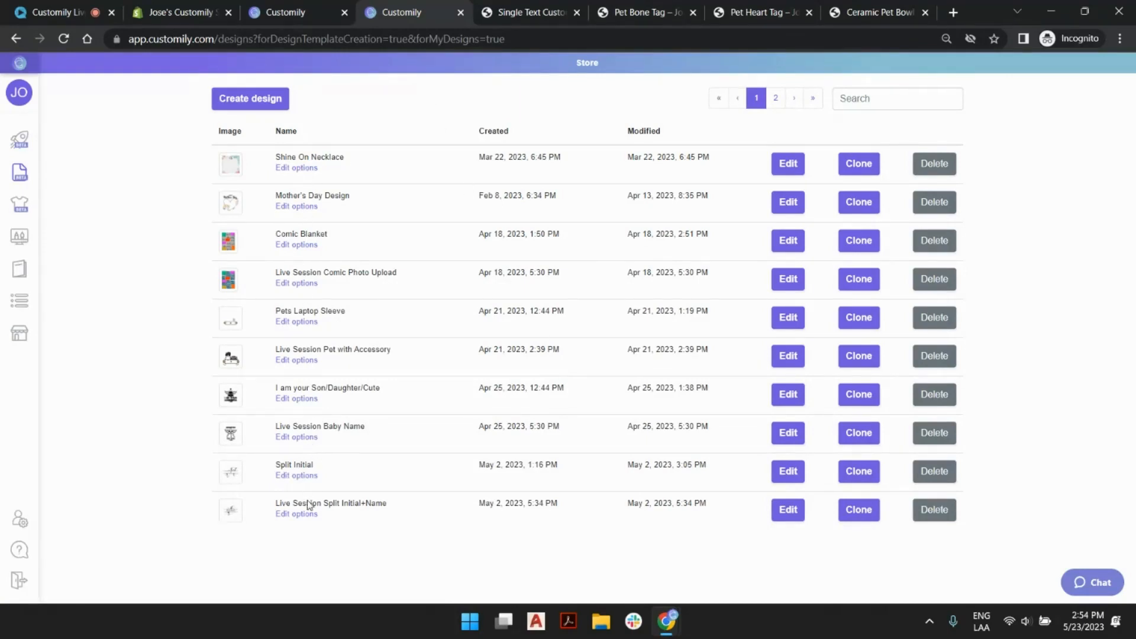
{"action": "left_click", "coordinate": [776, 98]}
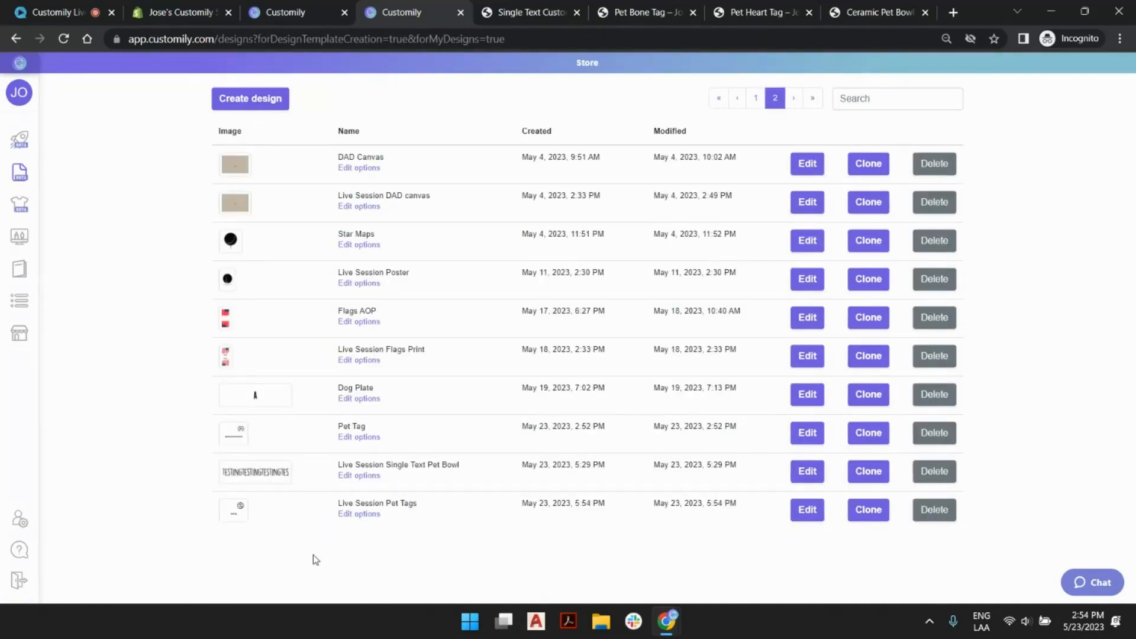
{"action": "left_click", "coordinate": [345, 516]}
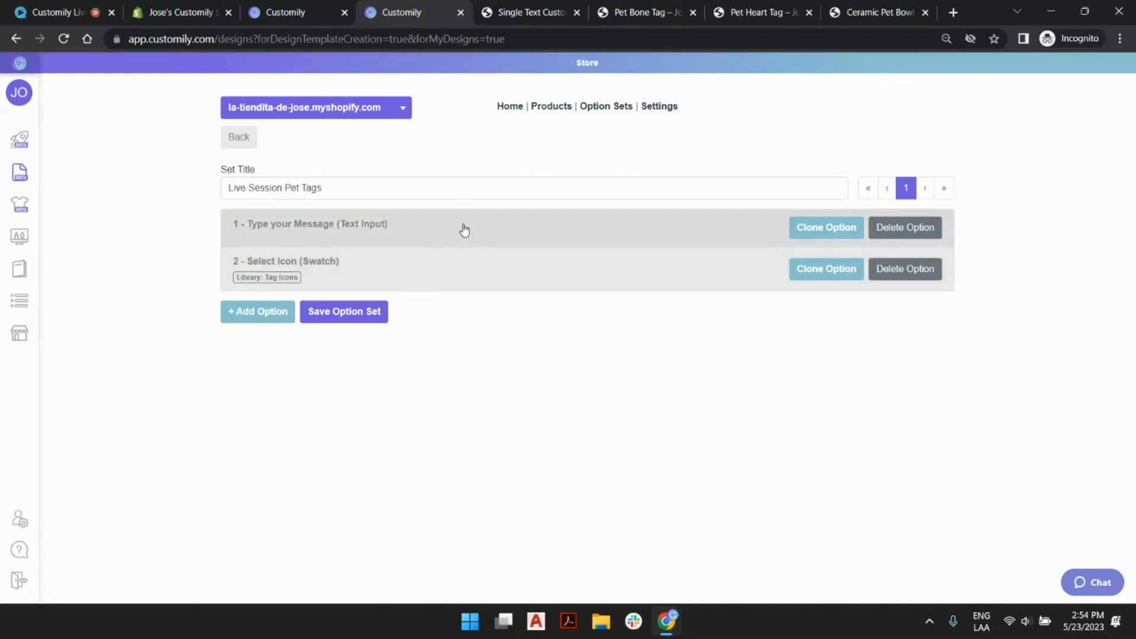
Move the Select Icon option ahead of Type your Message and make Game its preselected swatch.
{"action": "left_click_drag", "start_coordinate": [466, 230], "coordinate": [457, 276]}
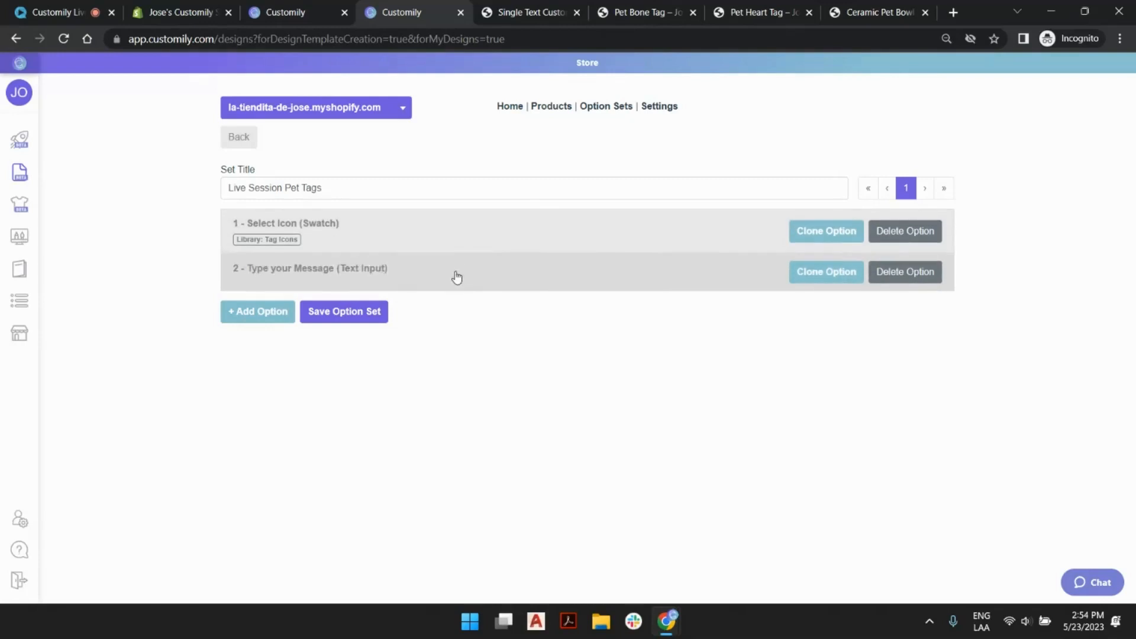
{"action": "left_click", "coordinate": [468, 231]}
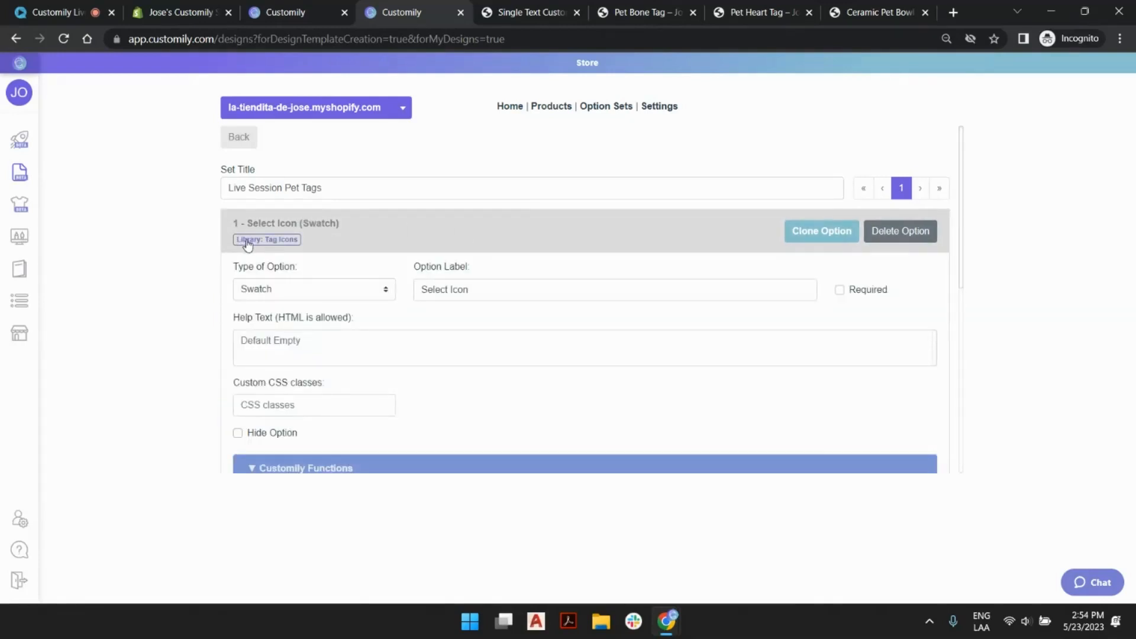
{"action": "scroll", "coordinate": [439, 284], "scroll_direction": "down", "scroll_amount": 5}
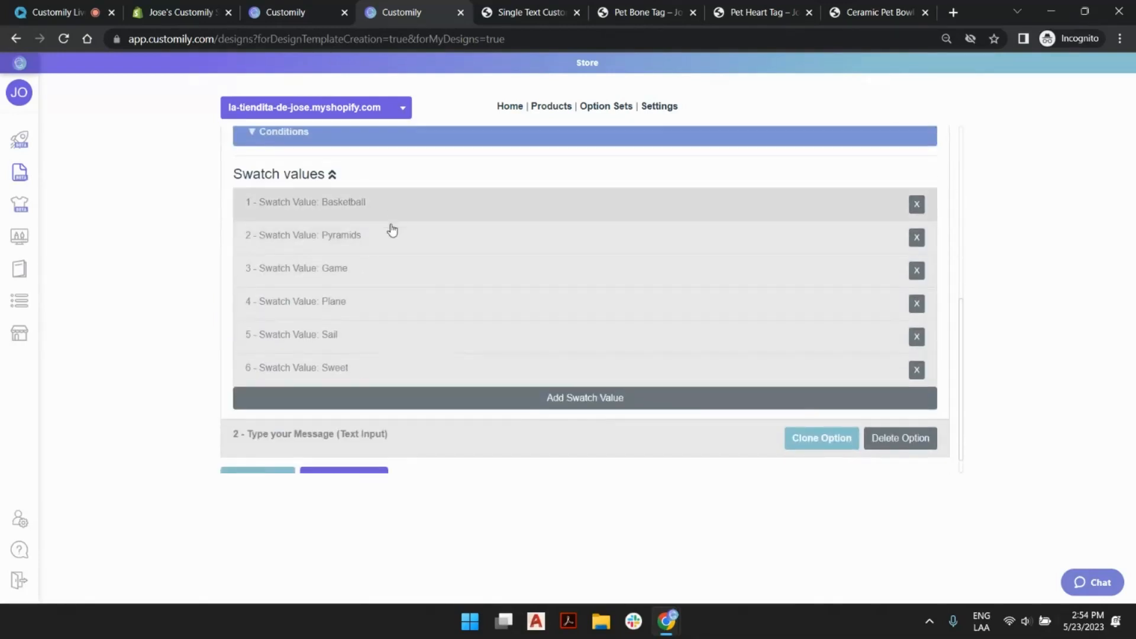
{"action": "left_click", "coordinate": [373, 372]}
{"action": "scroll", "coordinate": [374, 355], "scroll_direction": "down", "scroll_amount": 4}
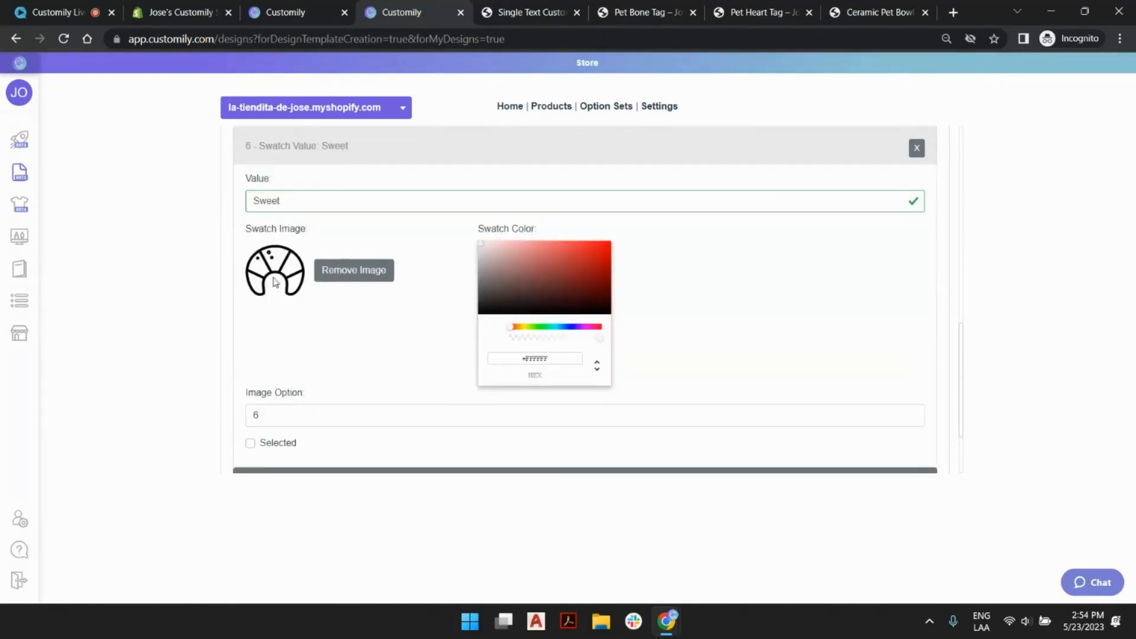
{"action": "scroll", "coordinate": [334, 305], "scroll_direction": "up", "scroll_amount": 4}
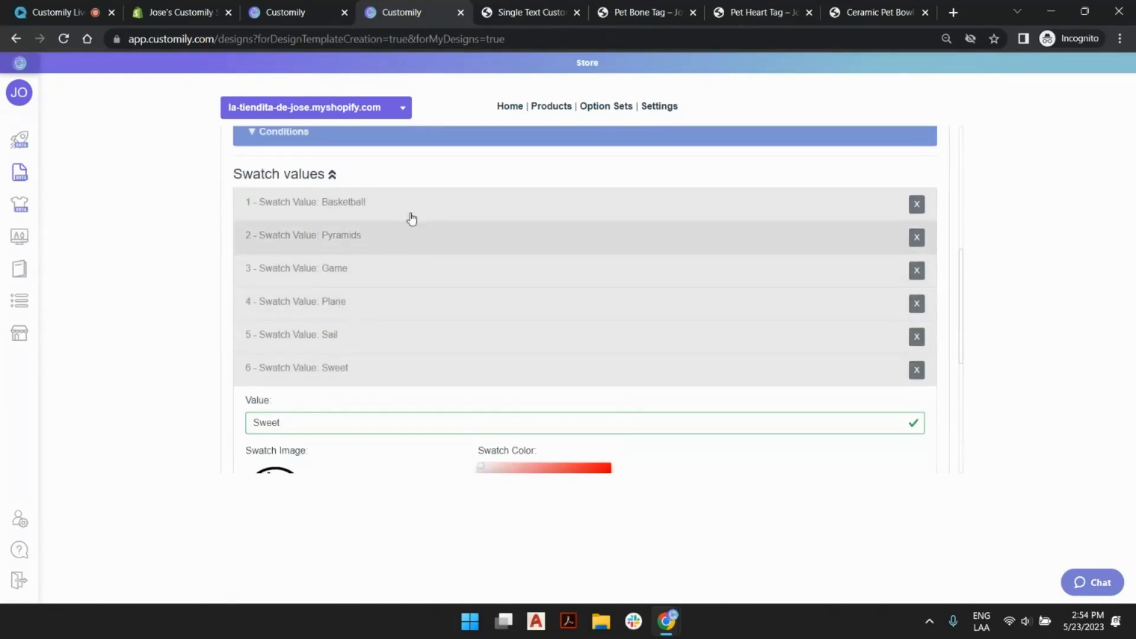
{"action": "left_click", "coordinate": [401, 279]}
{"action": "scroll", "coordinate": [327, 327], "scroll_direction": "down", "scroll_amount": 4}
{"action": "left_click", "coordinate": [278, 346]}
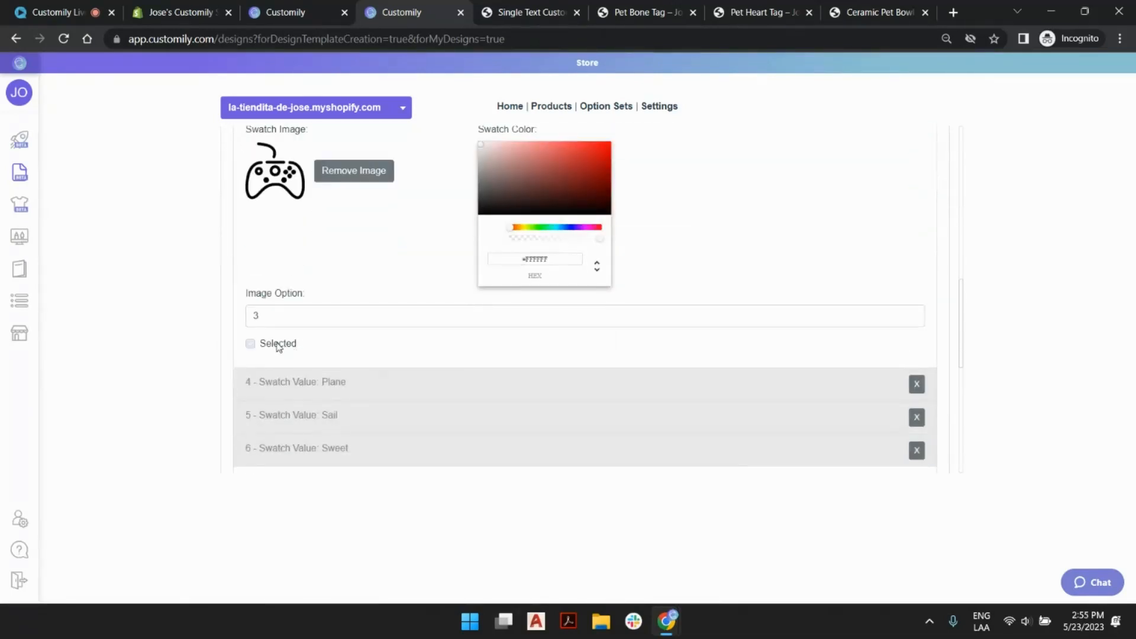
{"action": "scroll", "coordinate": [290, 231], "scroll_direction": "up", "scroll_amount": 4}
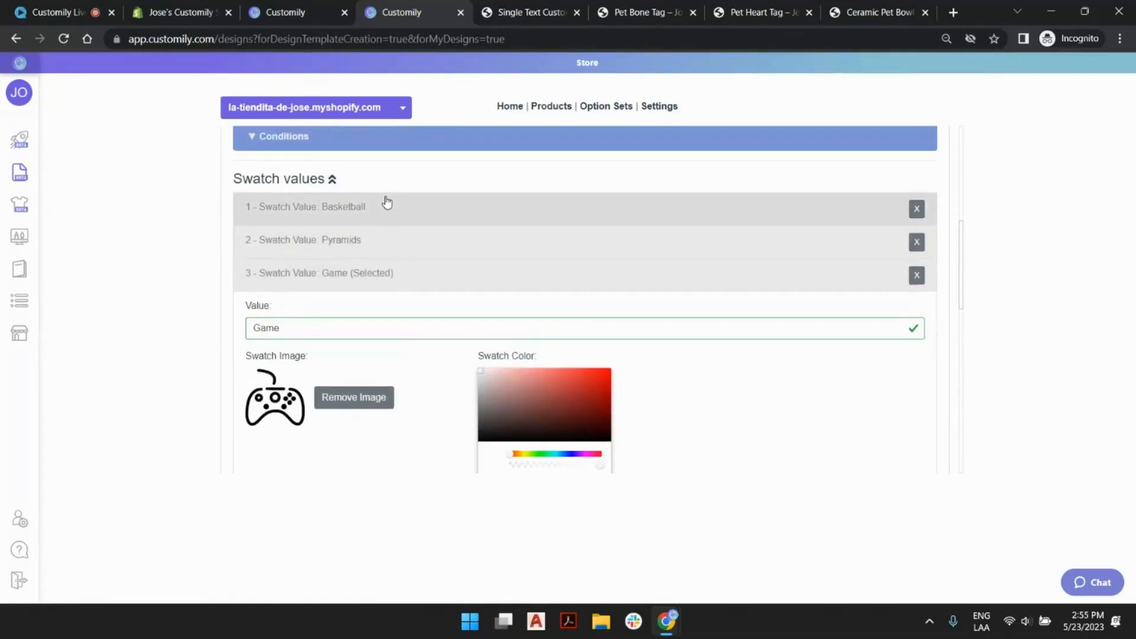
{"action": "scroll", "coordinate": [408, 193], "scroll_direction": "up", "scroll_amount": 4}
{"action": "scroll", "coordinate": [427, 183], "scroll_direction": "up", "scroll_amount": 5}
{"action": "left_click", "coordinate": [427, 232]}
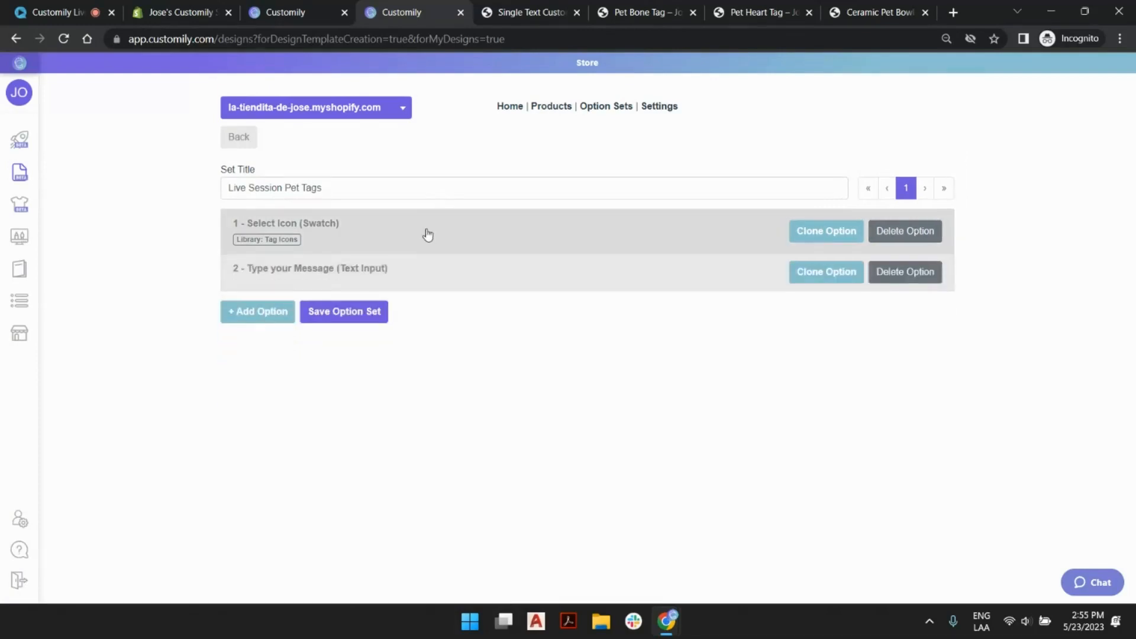
Set the initial value of the Type your Message option to its label text, "Type your Message".
{"action": "left_click", "coordinate": [466, 283]}
{"action": "scroll", "coordinate": [482, 369], "scroll_direction": "down", "scroll_amount": 2}
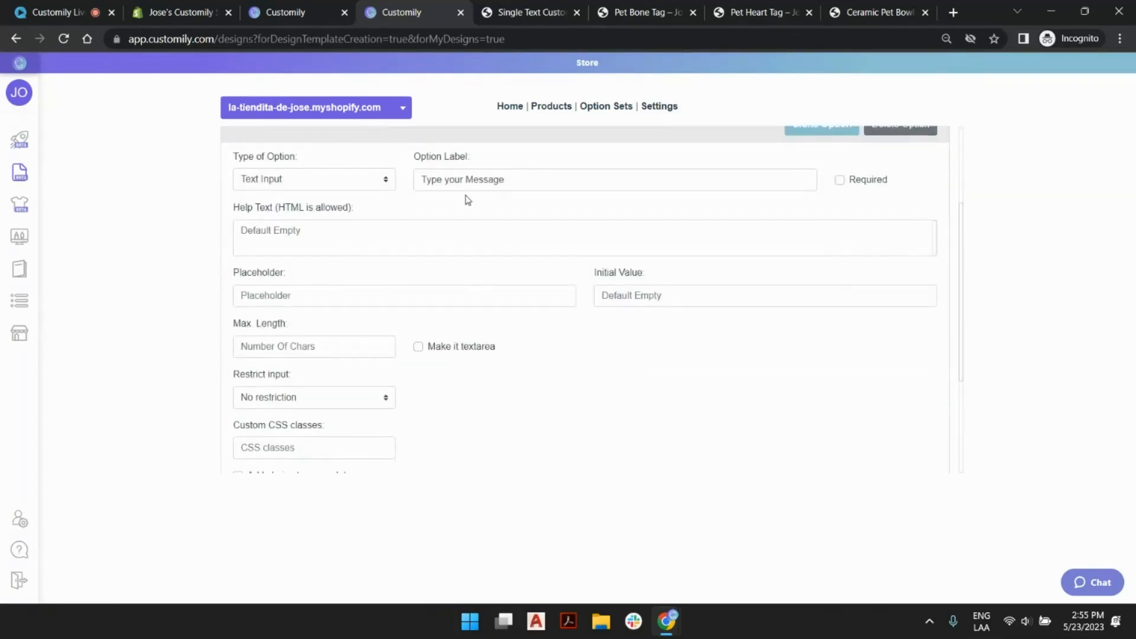
{"action": "triple_click", "coordinate": [466, 182]}
{"action": "key", "text": "ctrl+c"}
{"action": "left_click", "coordinate": [656, 296]}
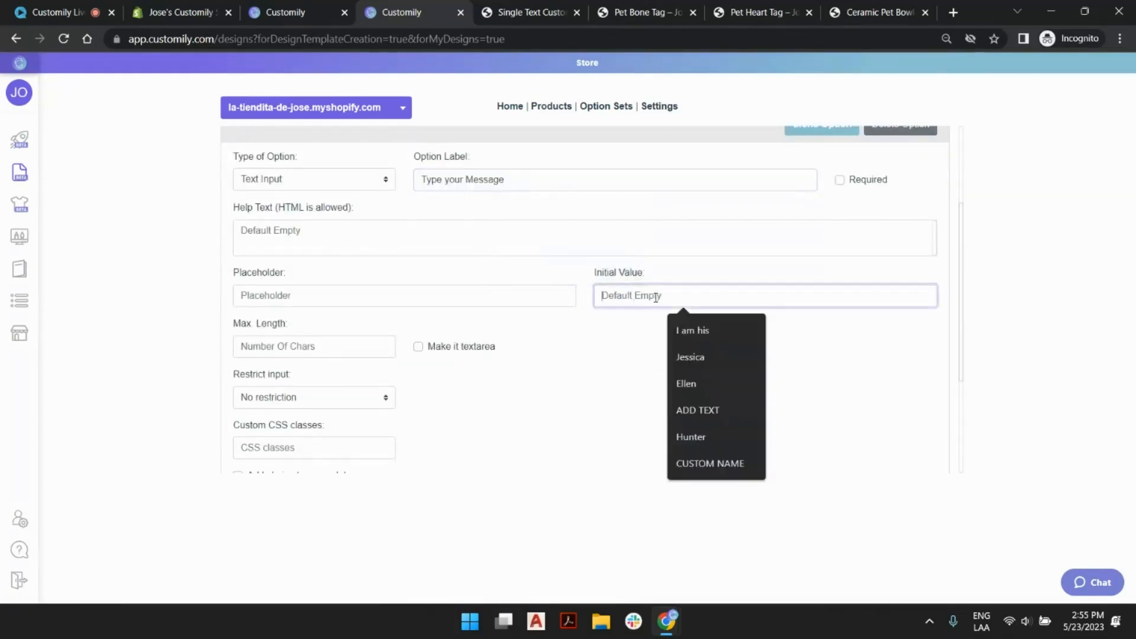
{"action": "key", "text": "ctrl+v"}
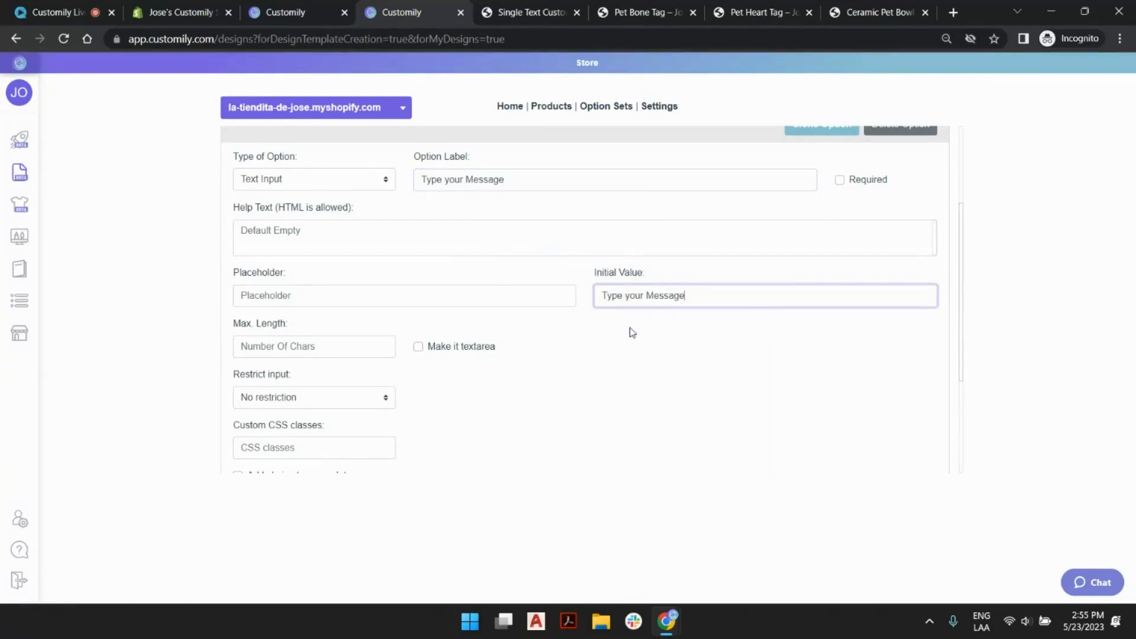
{"action": "scroll", "coordinate": [593, 272], "scroll_direction": "up", "scroll_amount": 2}
{"action": "scroll", "coordinate": [593, 272], "scroll_direction": "up", "scroll_amount": 1}
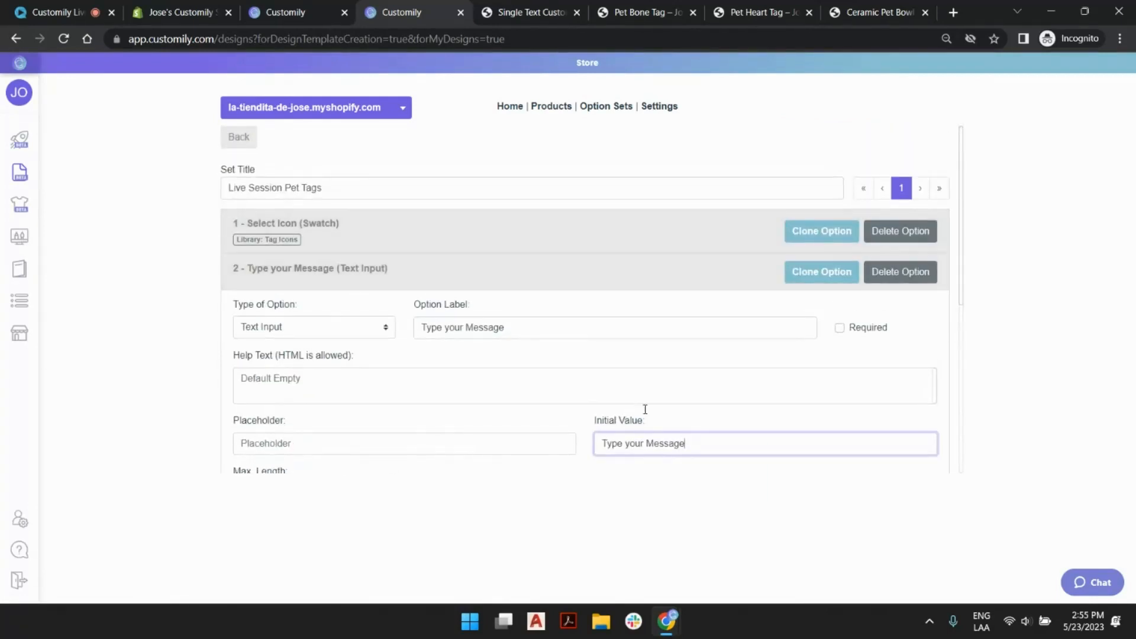
Make the Type your Message option a textarea and save the option set.
{"action": "scroll", "coordinate": [528, 288], "scroll_direction": "down", "scroll_amount": 3}
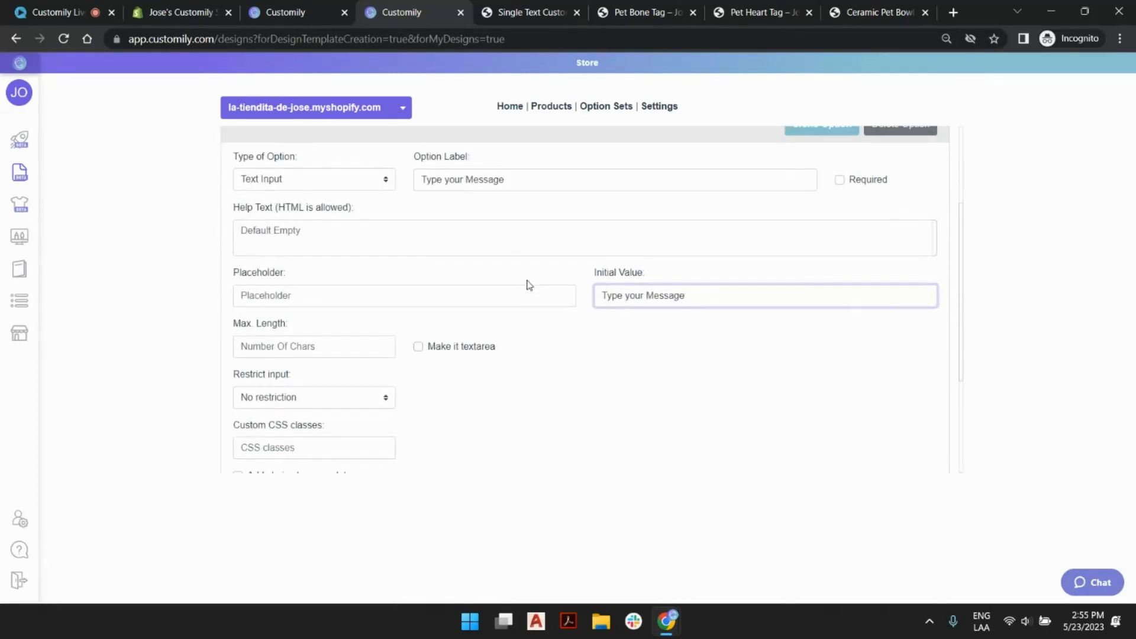
{"action": "left_click", "coordinate": [418, 346]}
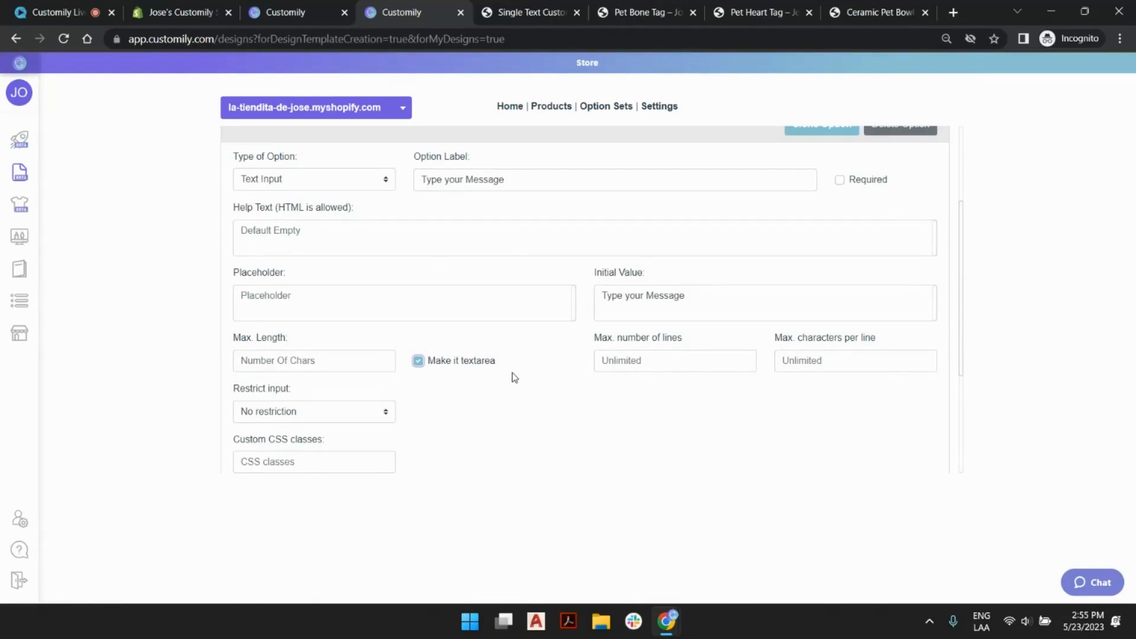
{"action": "scroll", "coordinate": [456, 340], "scroll_direction": "up", "scroll_amount": 3}
{"action": "left_click", "coordinate": [448, 281]}
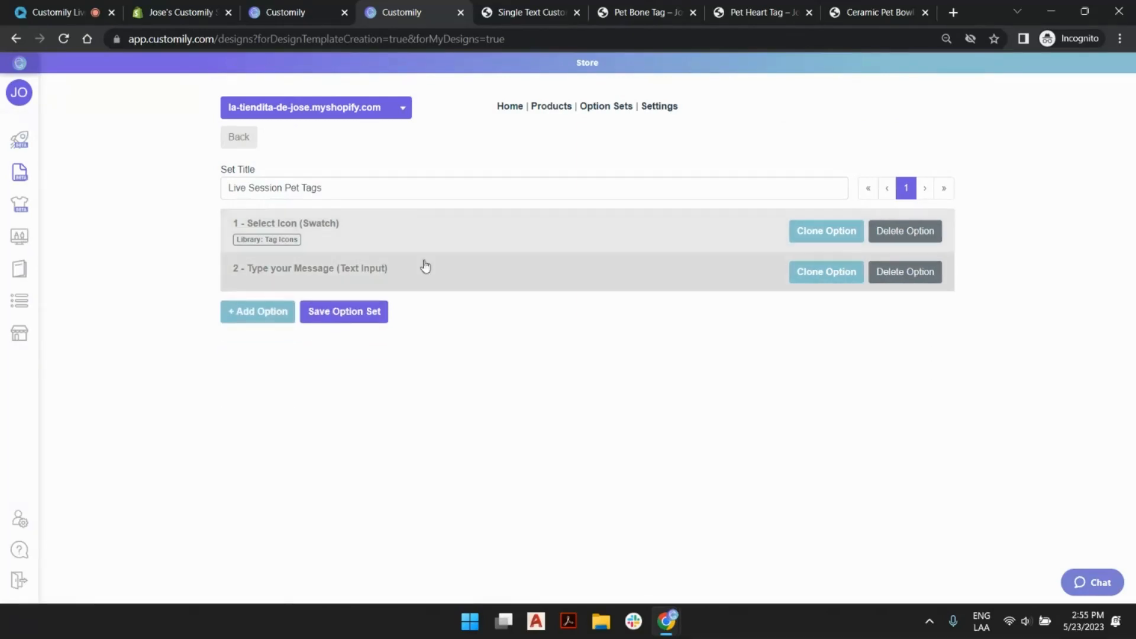
{"action": "left_click", "coordinate": [373, 316]}
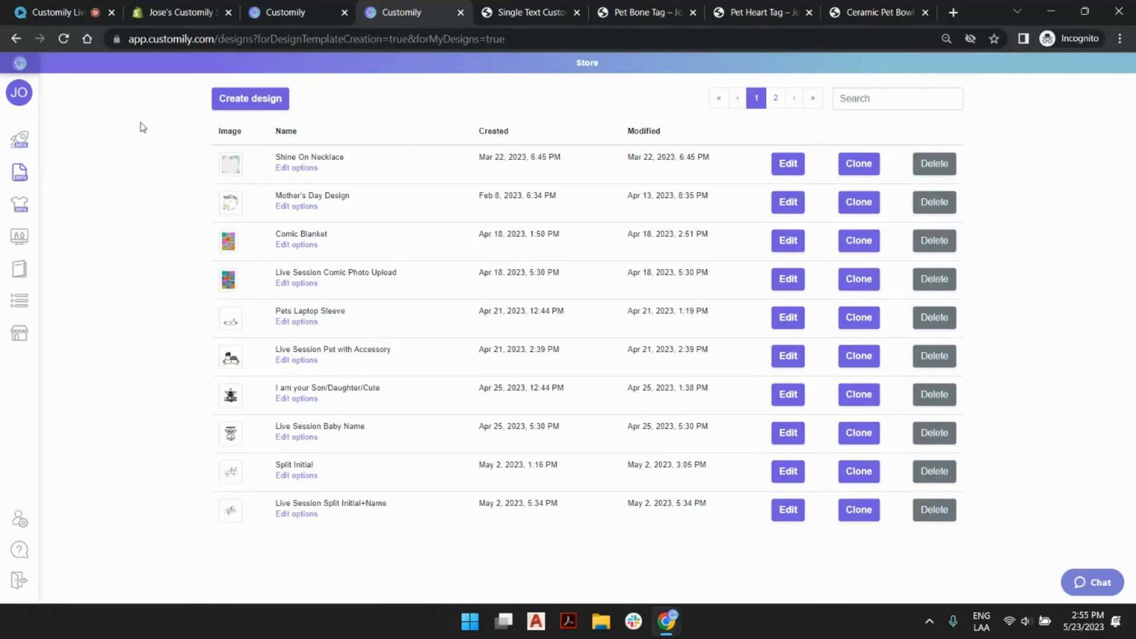
Apply the Live Session Pet Tags design from the Design Library to the bone tag product.
{"action": "mouse_move", "coordinate": [24, 150]}
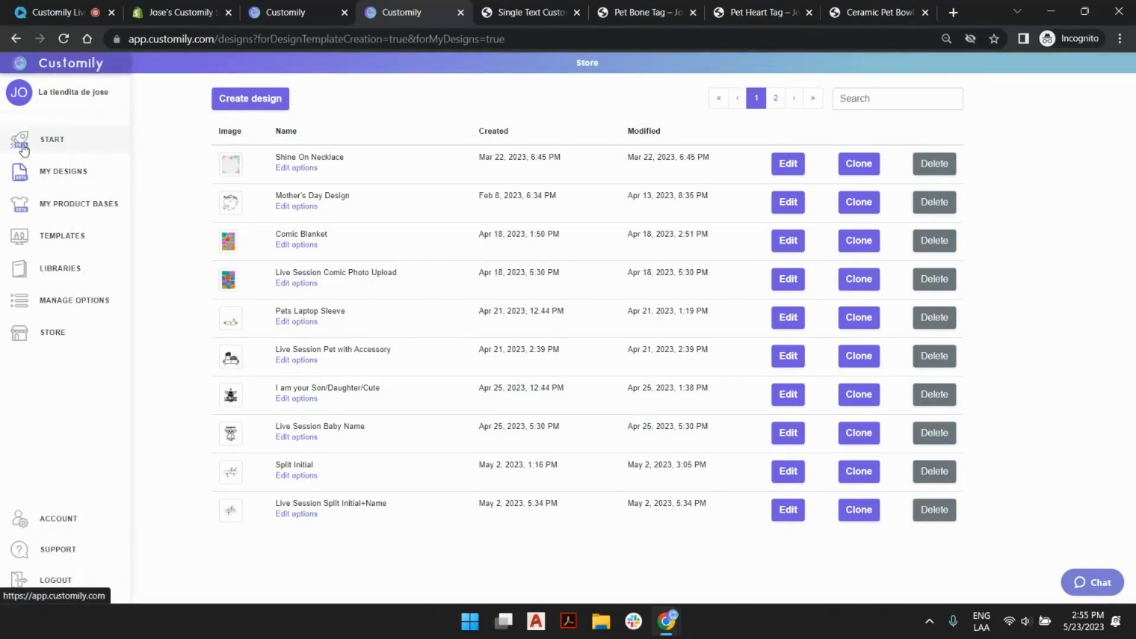
{"action": "left_click", "coordinate": [272, 16]}
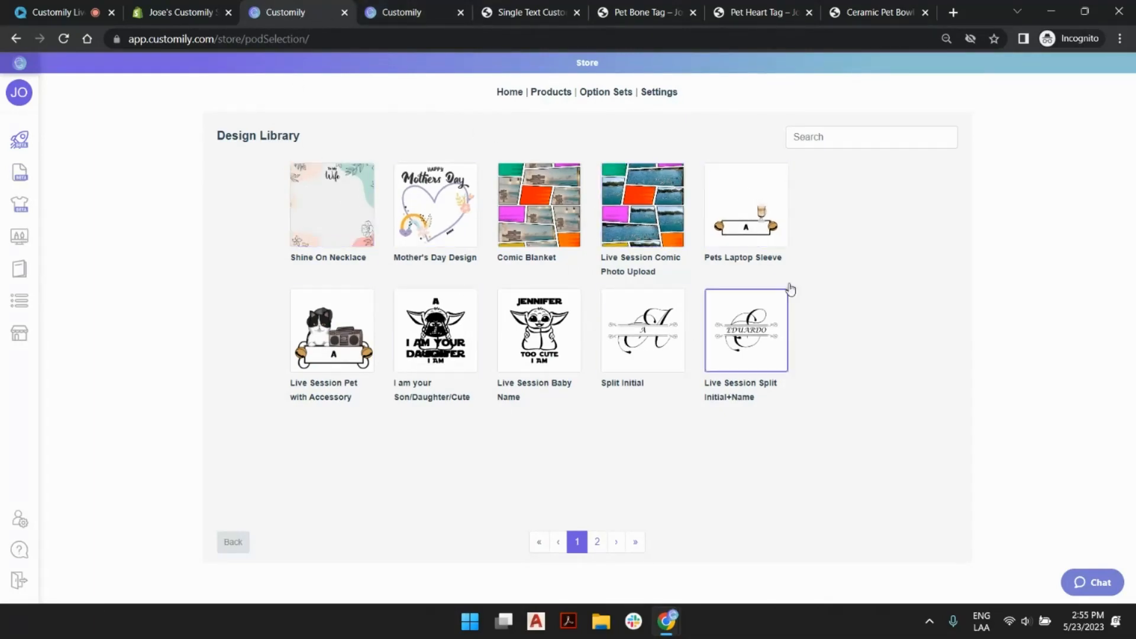
{"action": "left_click", "coordinate": [597, 542]}
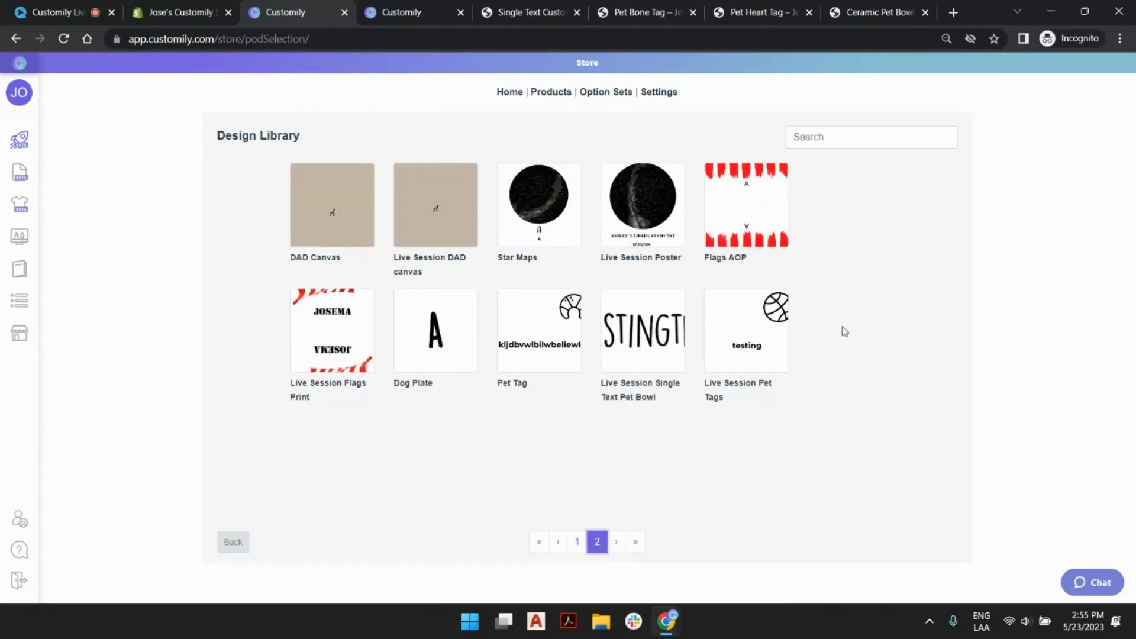
{"action": "left_click", "coordinate": [758, 346]}
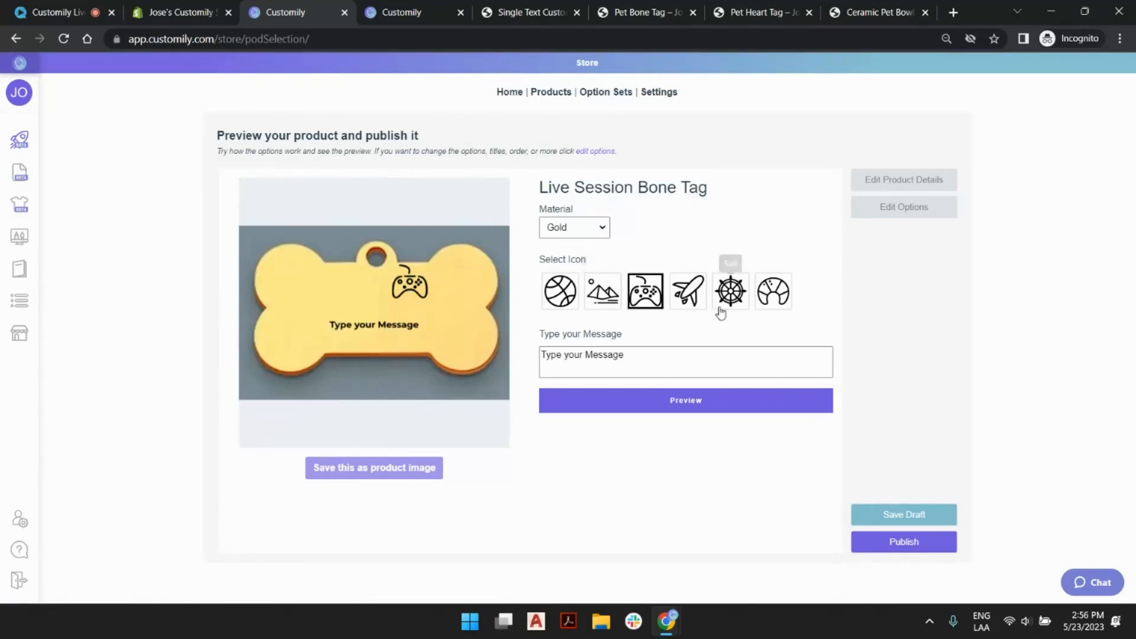
Replace the message in the bone tag preview with "I'm Fluffy".
{"action": "left_click", "coordinate": [695, 360]}
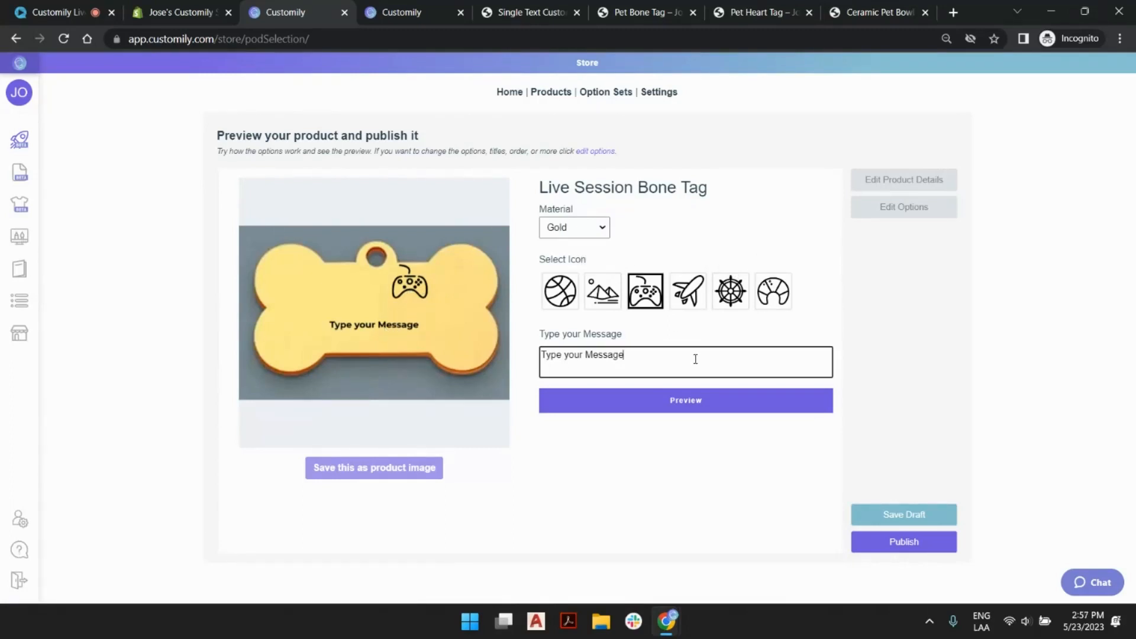
{"action": "key", "text": "BackSpace"}
{"action": "key", "text": "BackSpace"}
{"action": "key", "text": "BackSpace"}
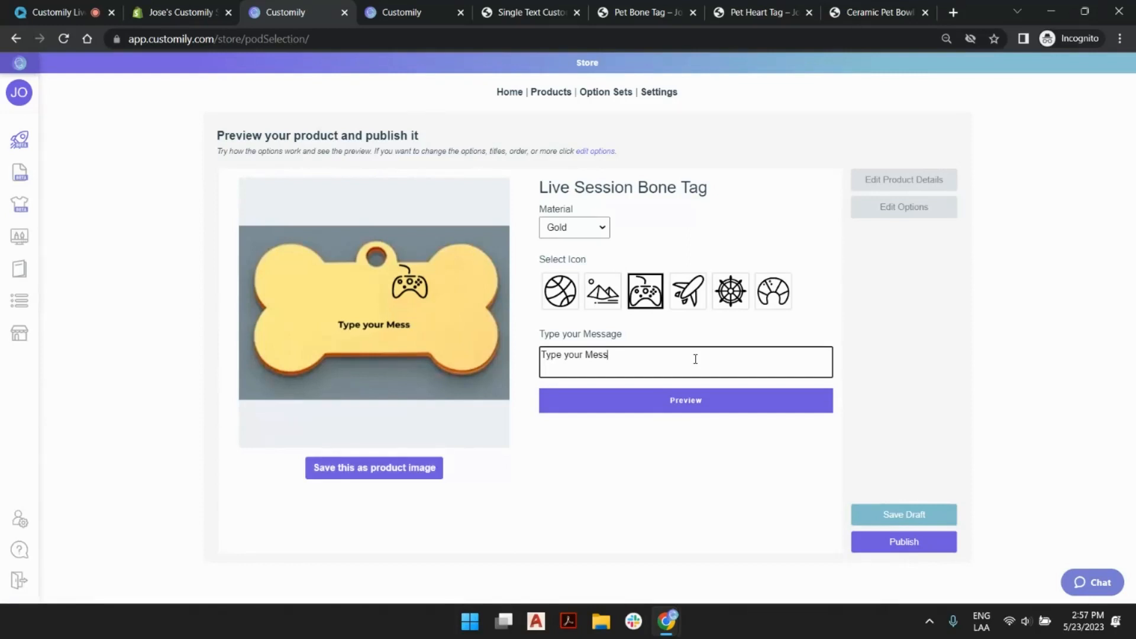
{"action": "type", "text": "age!"}
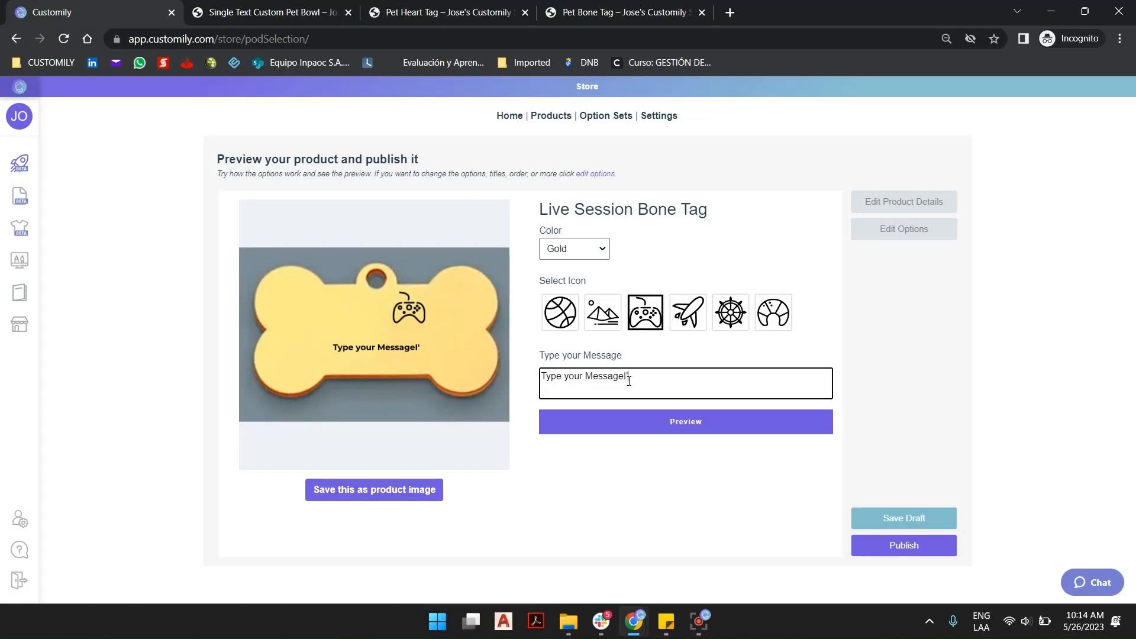
{"action": "type", "text": "'"}
{"action": "key", "text": "BackSpace"}
{"action": "left_click_drag", "start_coordinate": [629, 381], "coordinate": [540, 388]}
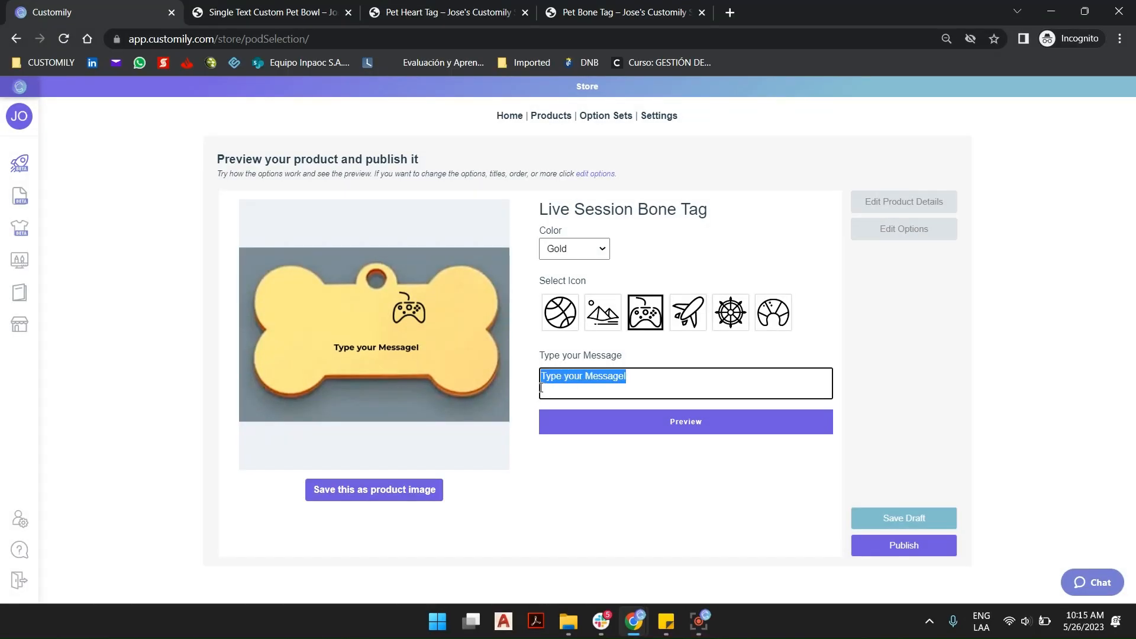
{"action": "type", "text": "I'm Fluffy"}
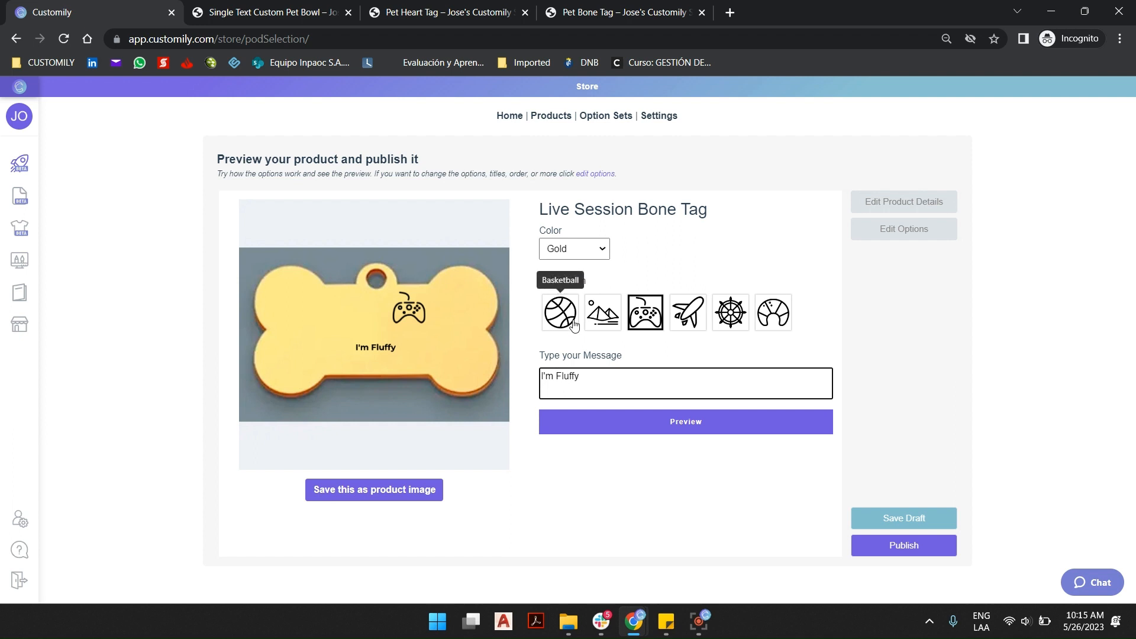
Change the preview message to "I'm Charlie" with "didini" on a second line.
{"action": "left_click_drag", "start_coordinate": [556, 376], "coordinate": [634, 377]}
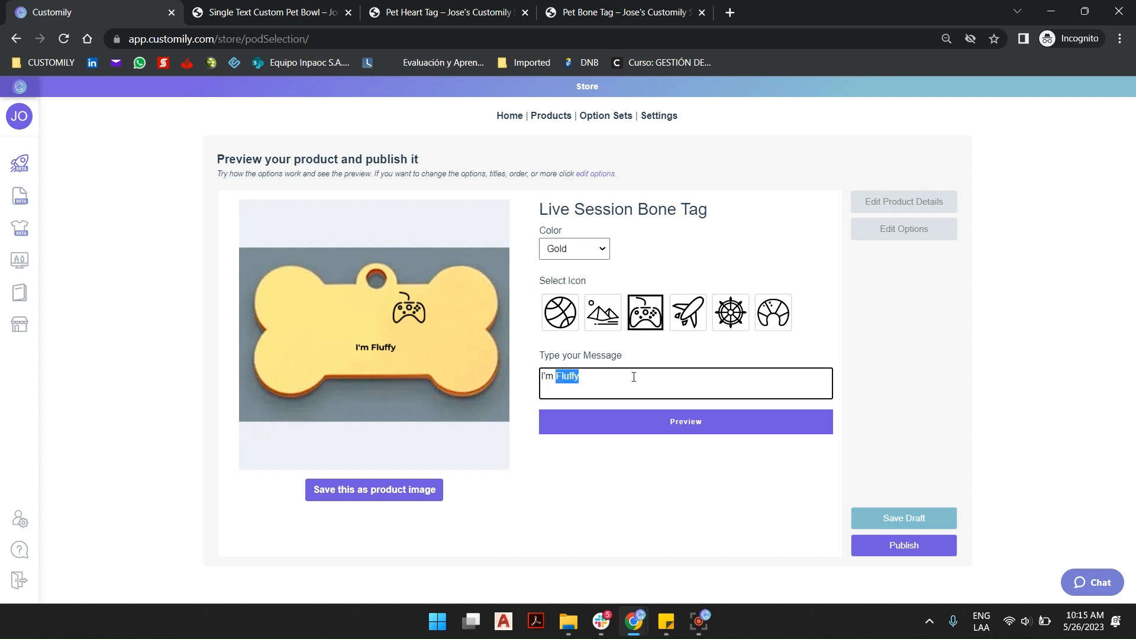
{"action": "type", "text": "Charlie"}
{"action": "key", "text": "Return"}
{"action": "type", "text": "did"}
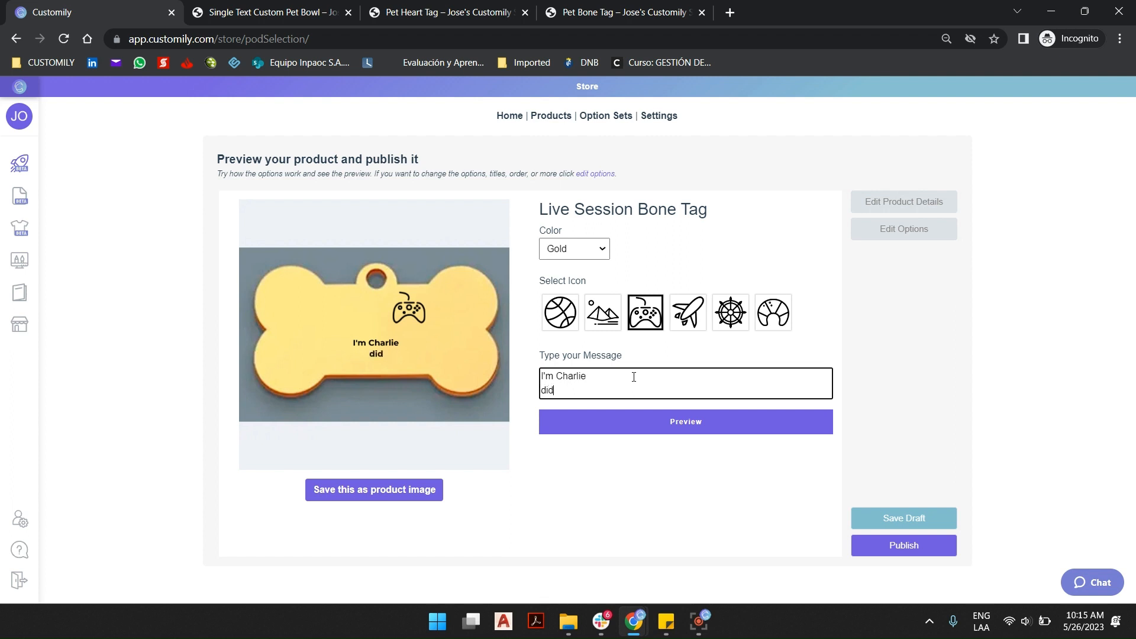
{"action": "type", "text": "ini"}
Choose the Pyramids icon in the bone tag preview and try the Rose Gold color before setting Silver.
{"action": "left_click", "coordinate": [600, 310]}
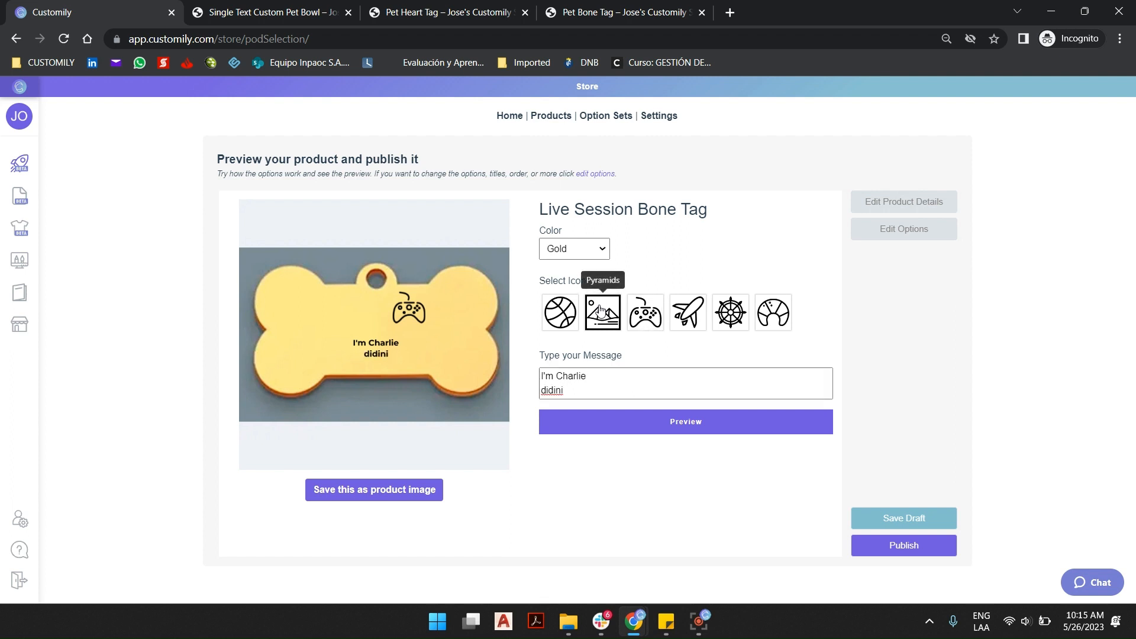
{"action": "left_click", "coordinate": [590, 249]}
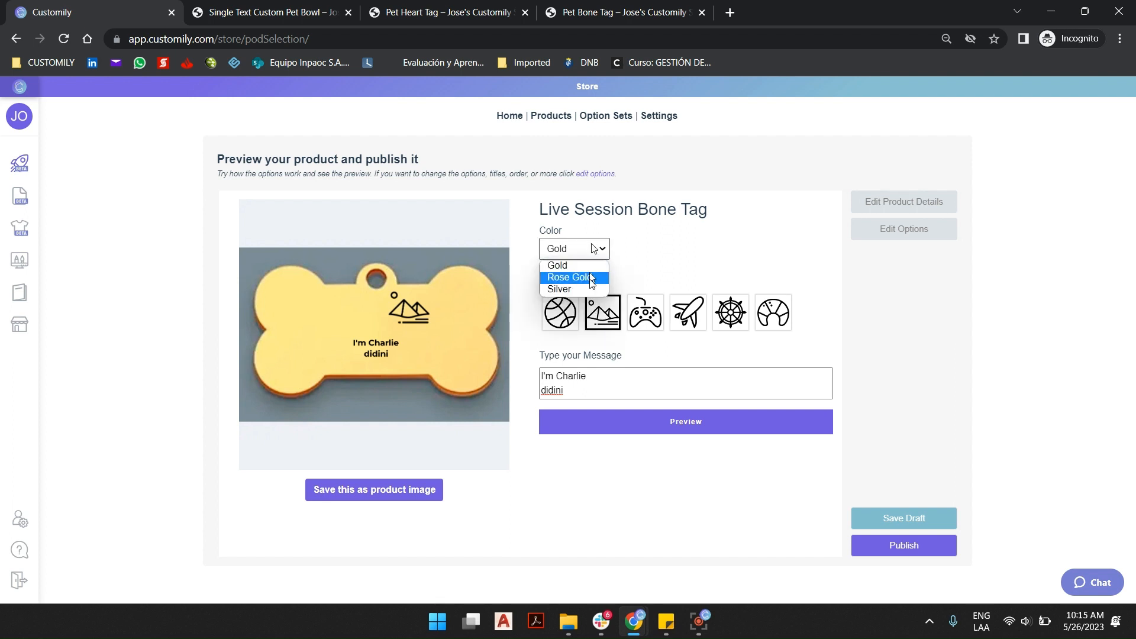
{"action": "left_click", "coordinate": [591, 277]}
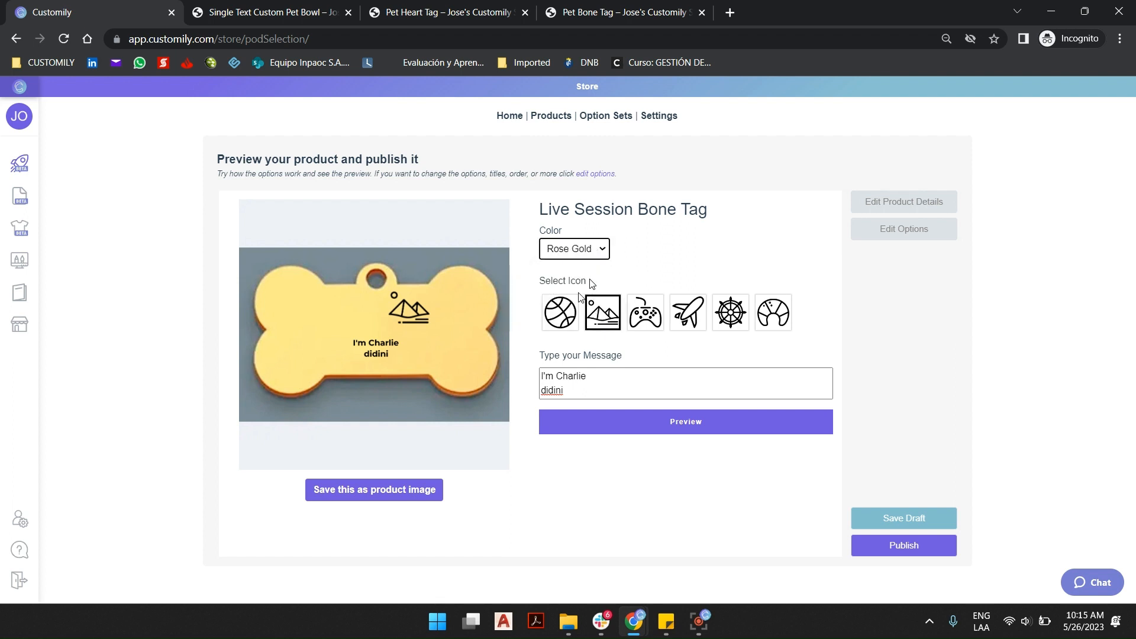
{"action": "left_click", "coordinate": [580, 253]}
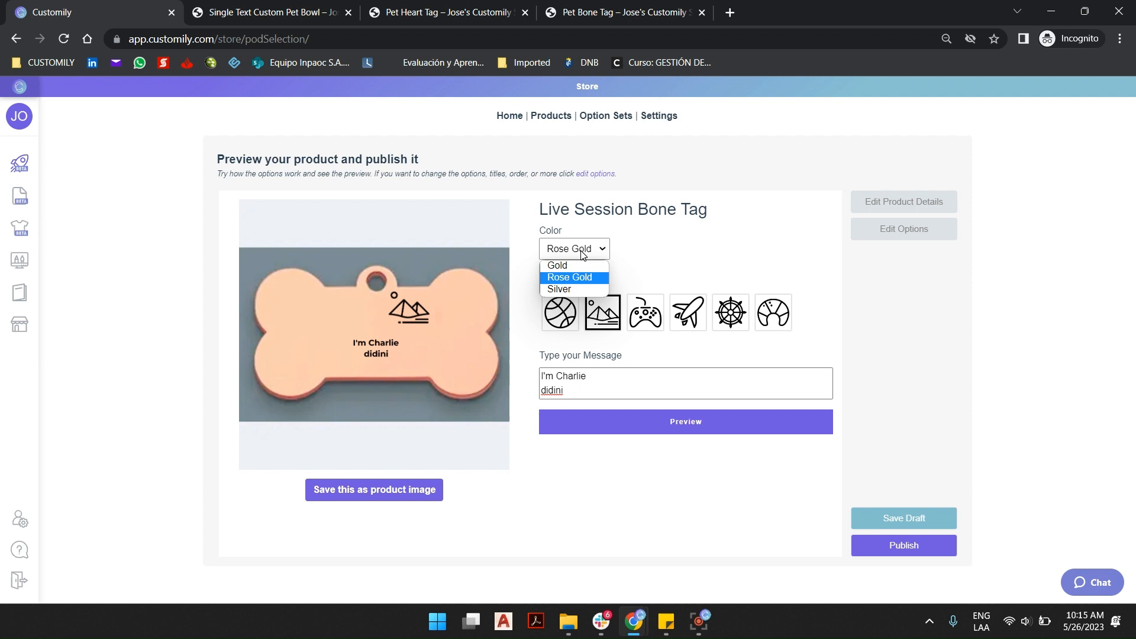
{"action": "left_click", "coordinate": [583, 289]}
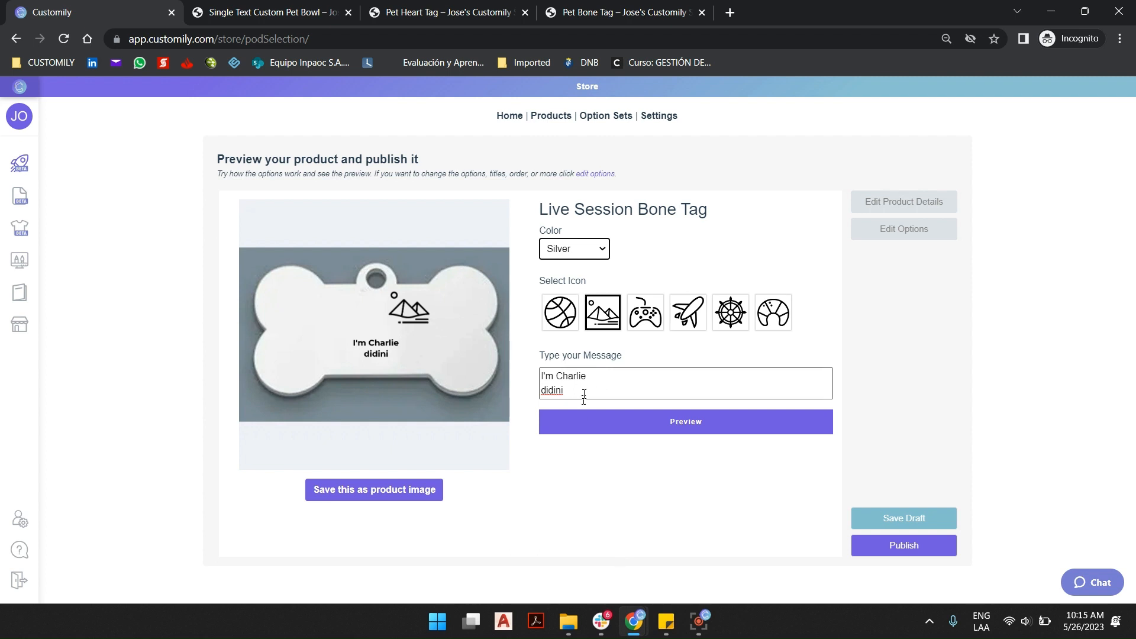
Remove "didini" from the bone tag message and choose the basketball icon.
{"action": "left_click_drag", "start_coordinate": [582, 393], "coordinate": [506, 403]}
{"action": "key", "text": "BackSpace"}
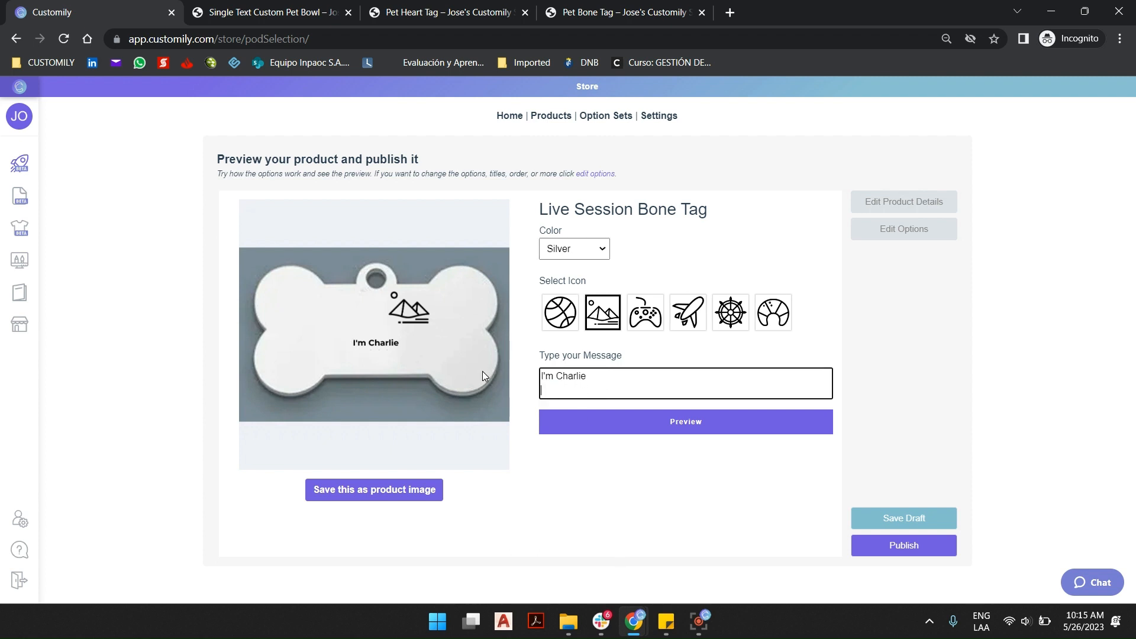
{"action": "left_click", "coordinate": [569, 318]}
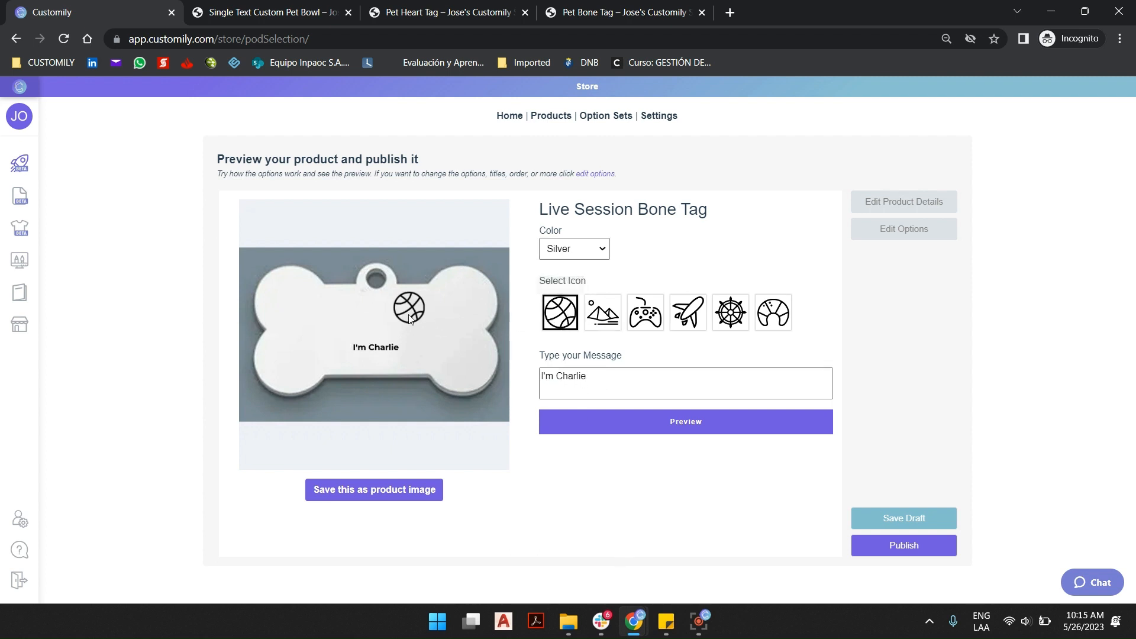
Save the current bone tag preview as the product image and publish the product.
{"action": "left_click", "coordinate": [412, 494]}
{"action": "left_click", "coordinate": [916, 559]}
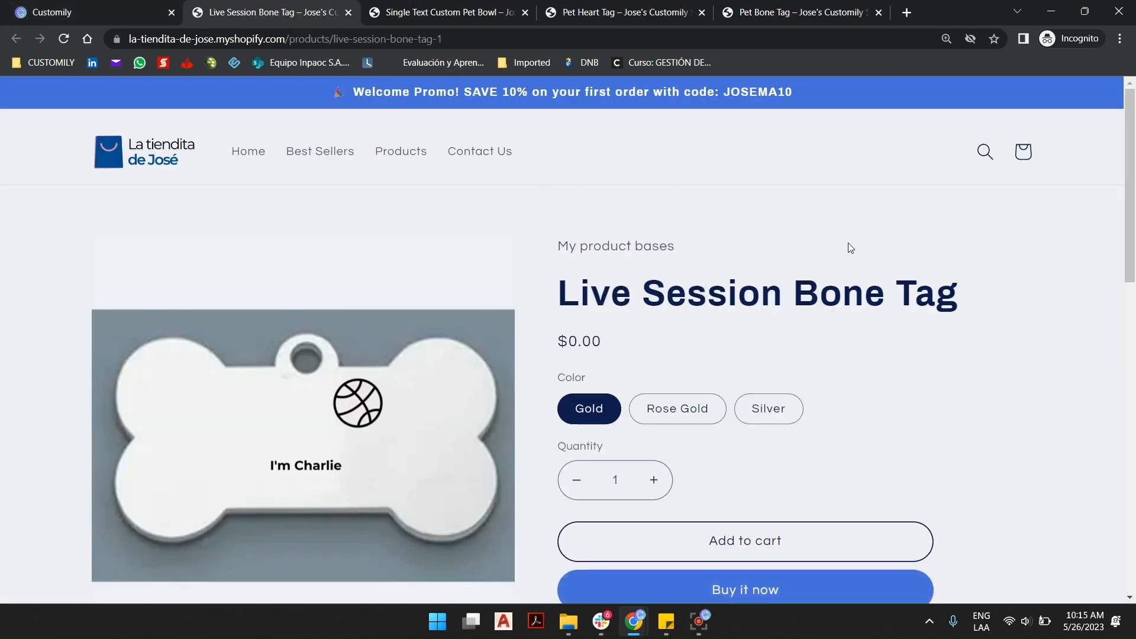
On the published Live Session Bone Tag page, try the Sweet icon and switch to the ship's wheel icon.
{"action": "scroll", "coordinate": [851, 248], "scroll_direction": "down", "scroll_amount": 1}
{"action": "scroll", "coordinate": [850, 248], "scroll_direction": "down", "scroll_amount": 2}
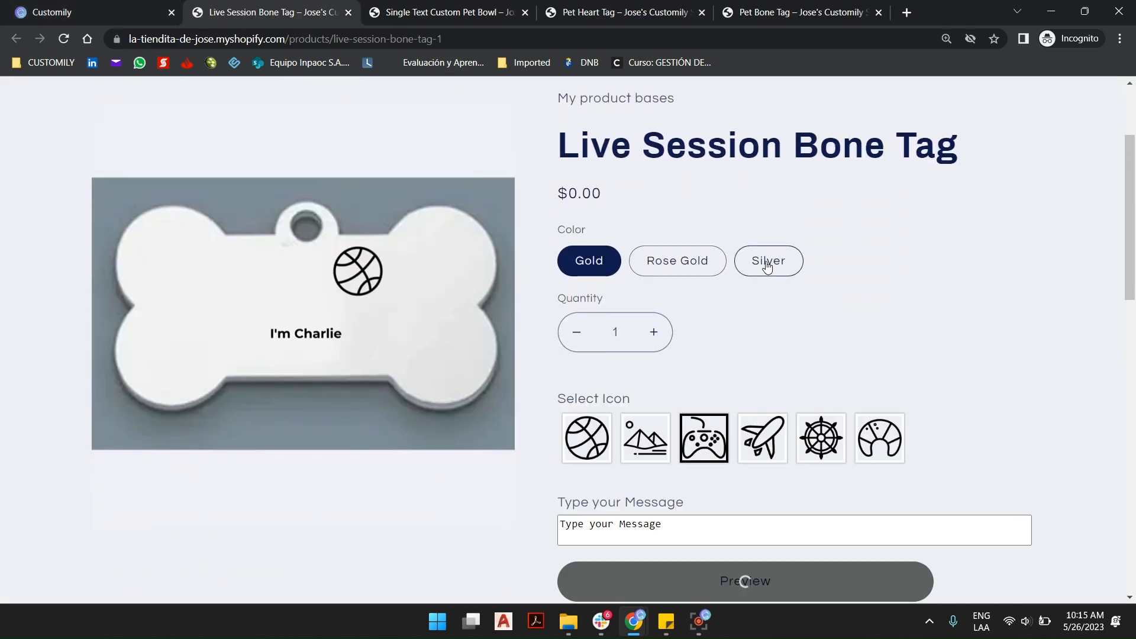
{"action": "scroll", "coordinate": [828, 402], "scroll_direction": "down", "scroll_amount": 1}
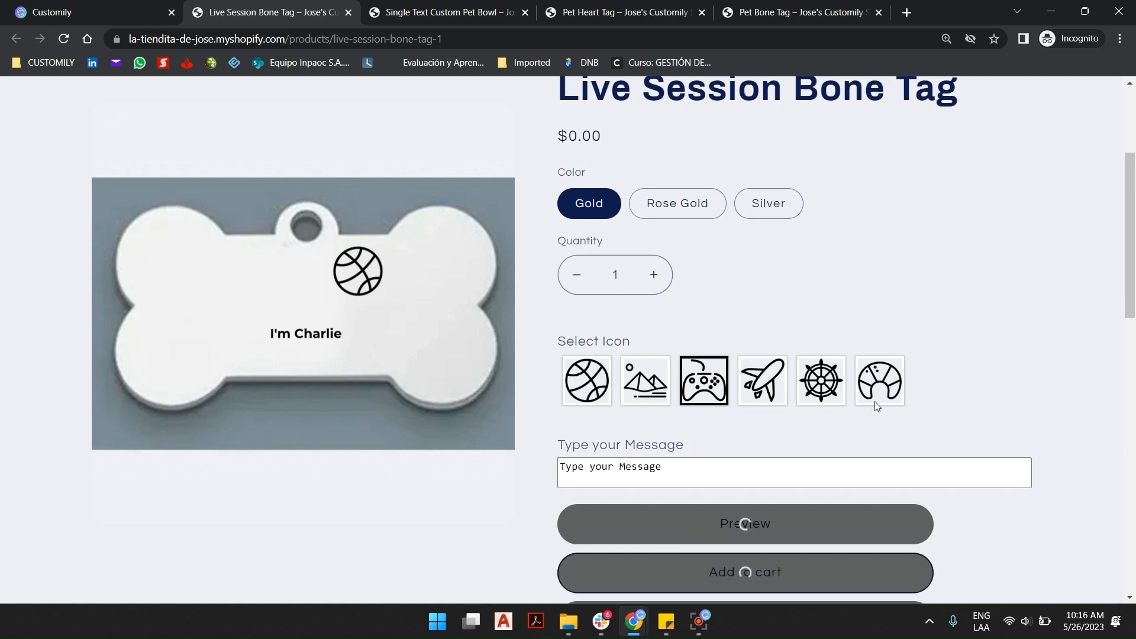
{"action": "left_click", "coordinate": [864, 382]}
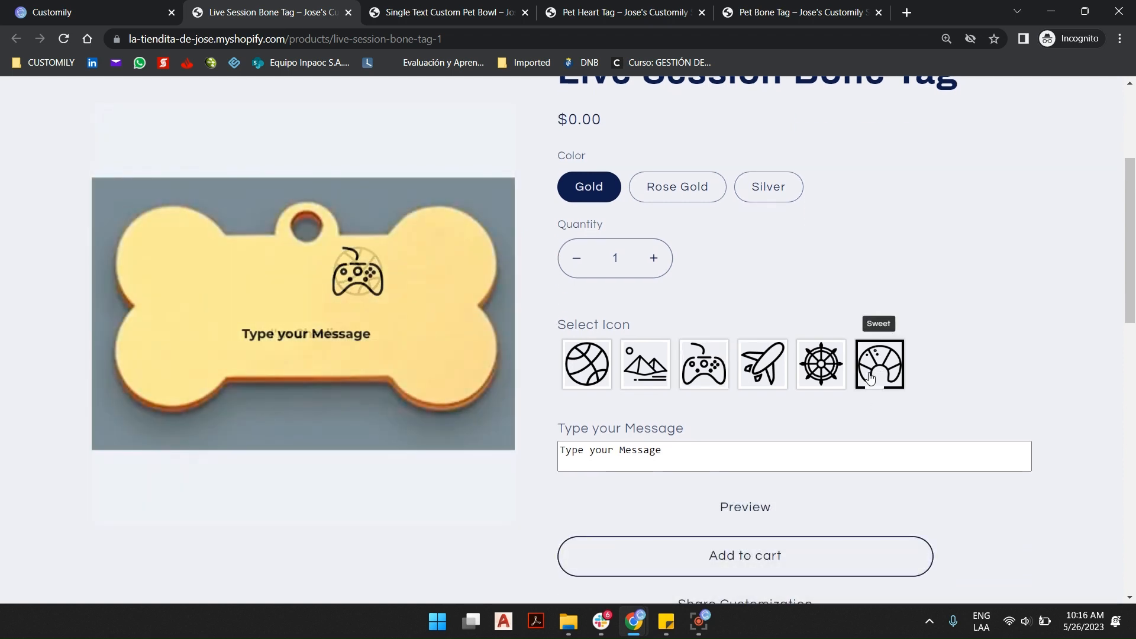
{"action": "left_click", "coordinate": [813, 377]}
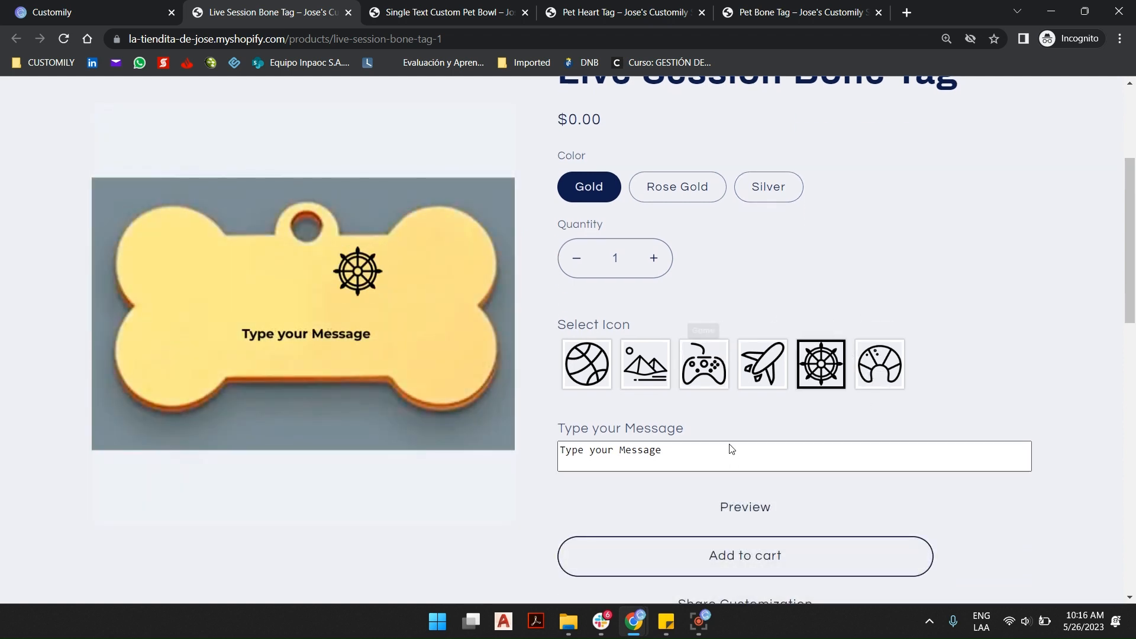
Extend the store page message to "Type your Message!!!" and select the Rose Gold color.
{"action": "left_click", "coordinate": [703, 448]}
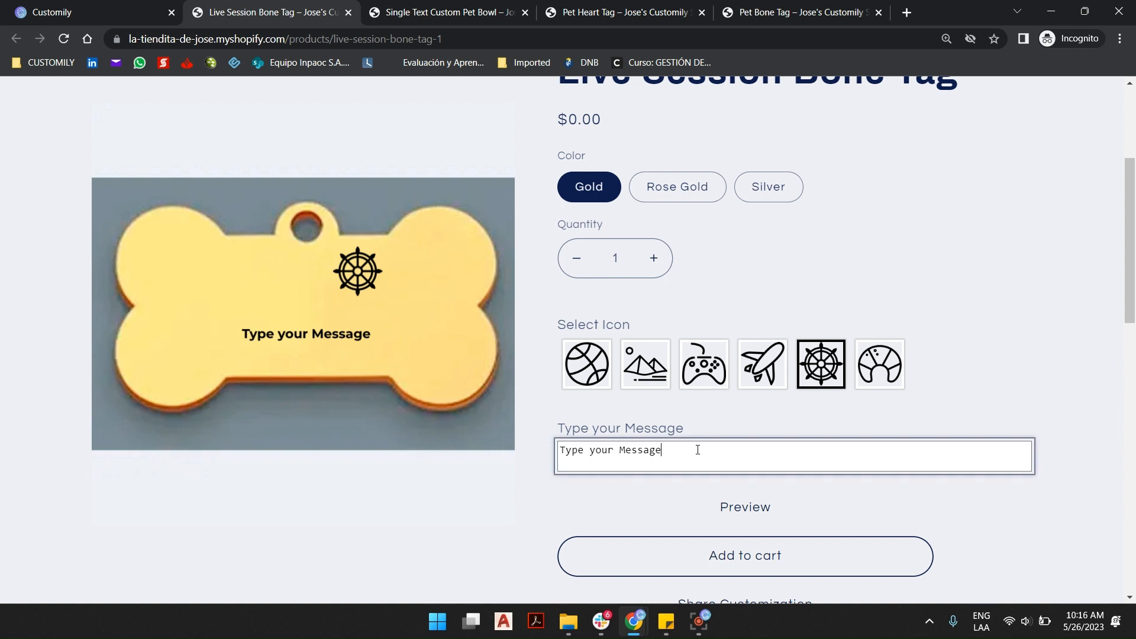
{"action": "type", "text": "!!!"}
{"action": "left_click", "coordinate": [685, 189]}
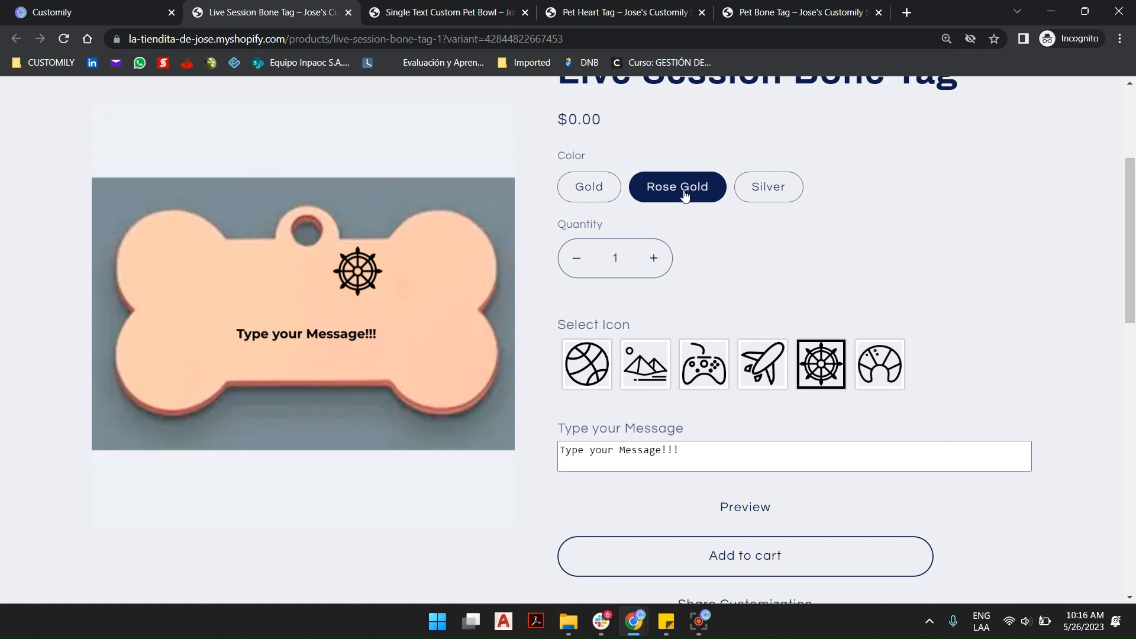
{"action": "scroll", "coordinate": [723, 261], "scroll_direction": "up", "scroll_amount": 4}
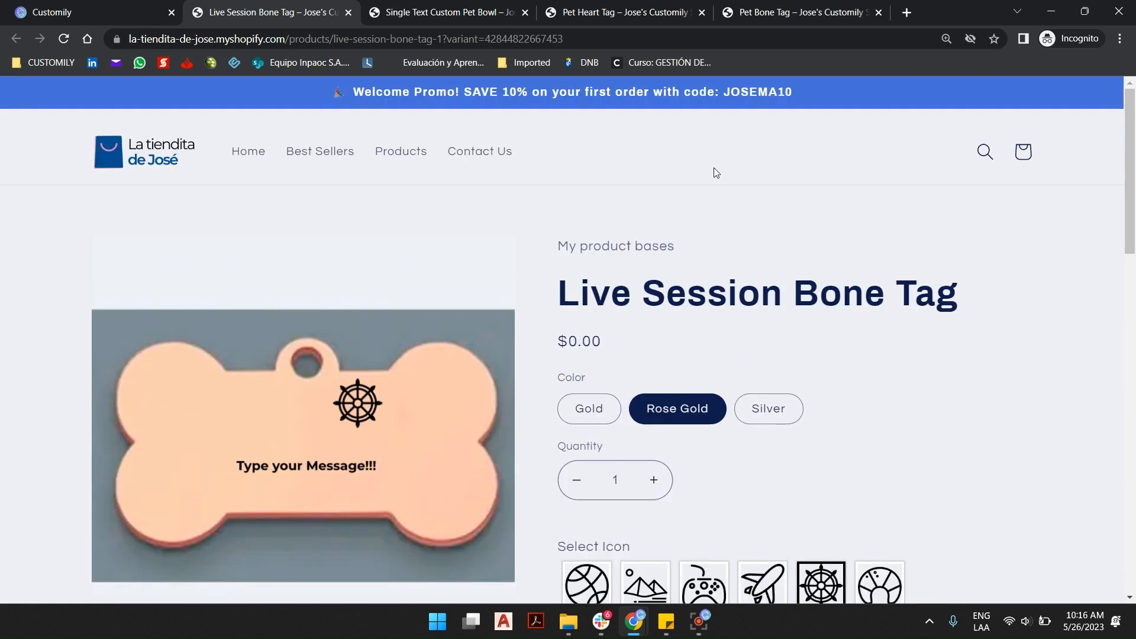
Return to Customily and start a new product from the Live Session Heart Tag in My product bases.
{"action": "left_click", "coordinate": [88, 10]}
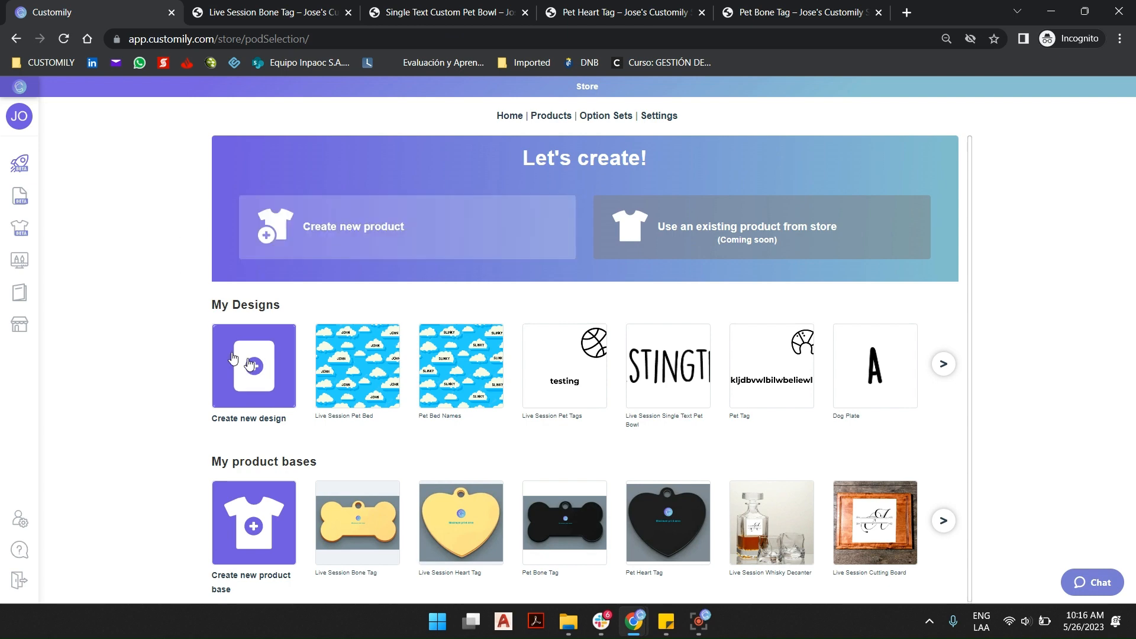
{"action": "left_click", "coordinate": [434, 226]}
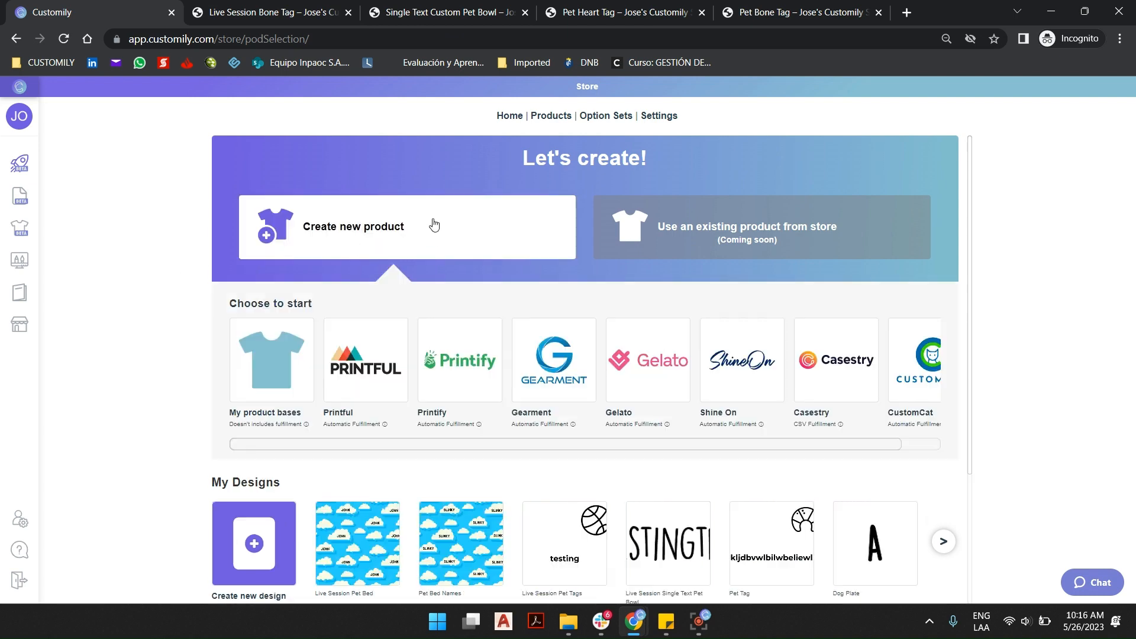
{"action": "left_click", "coordinate": [274, 362]}
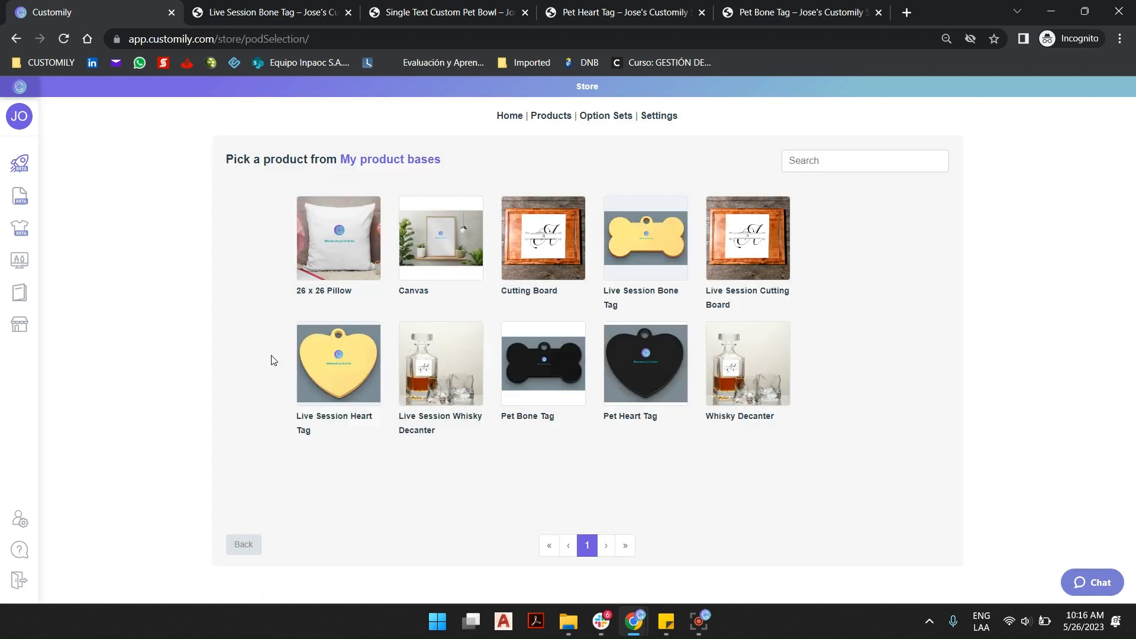
{"action": "left_click", "coordinate": [335, 358]}
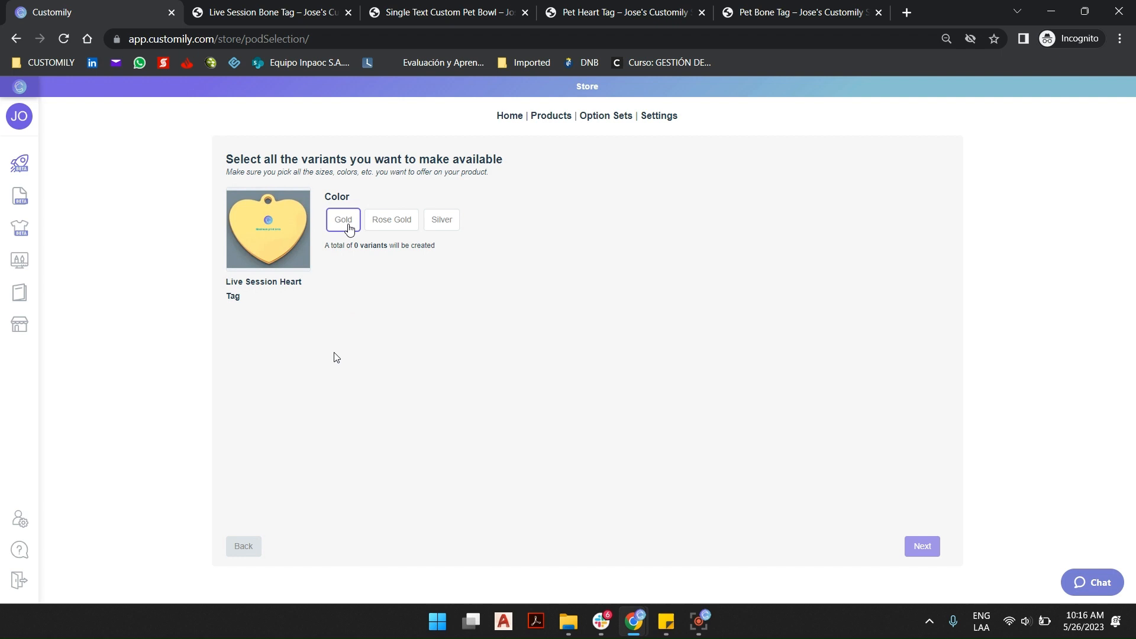
Make the Gold, Rose Gold and Silver variants of the heart tag available and continue to the design choice.
{"action": "left_click", "coordinate": [350, 230]}
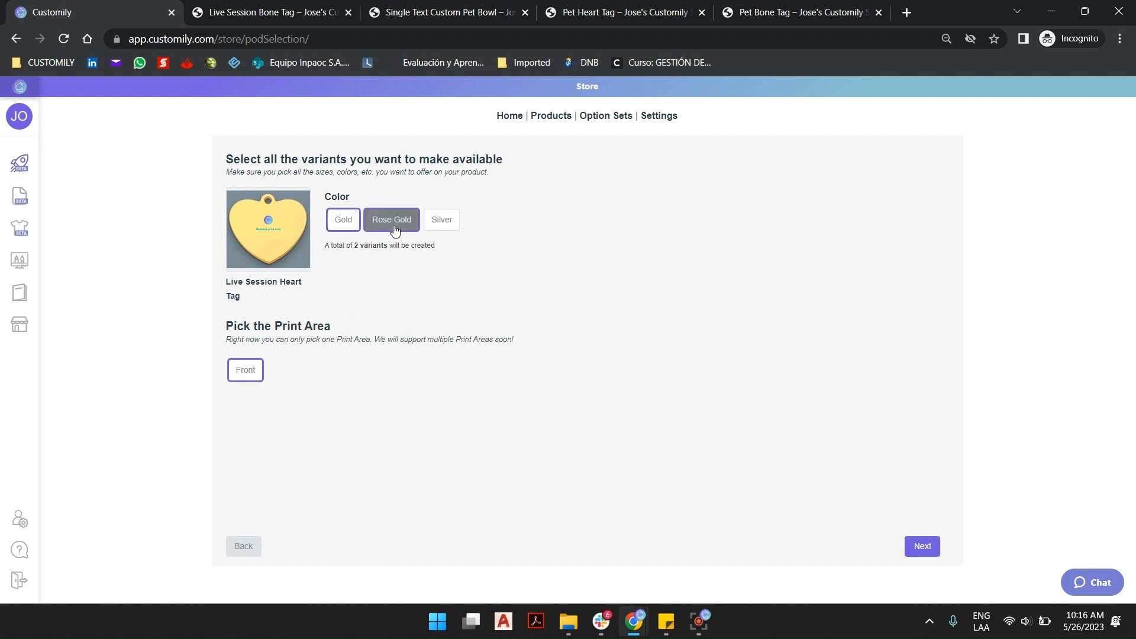
{"action": "left_click", "coordinate": [397, 227]}
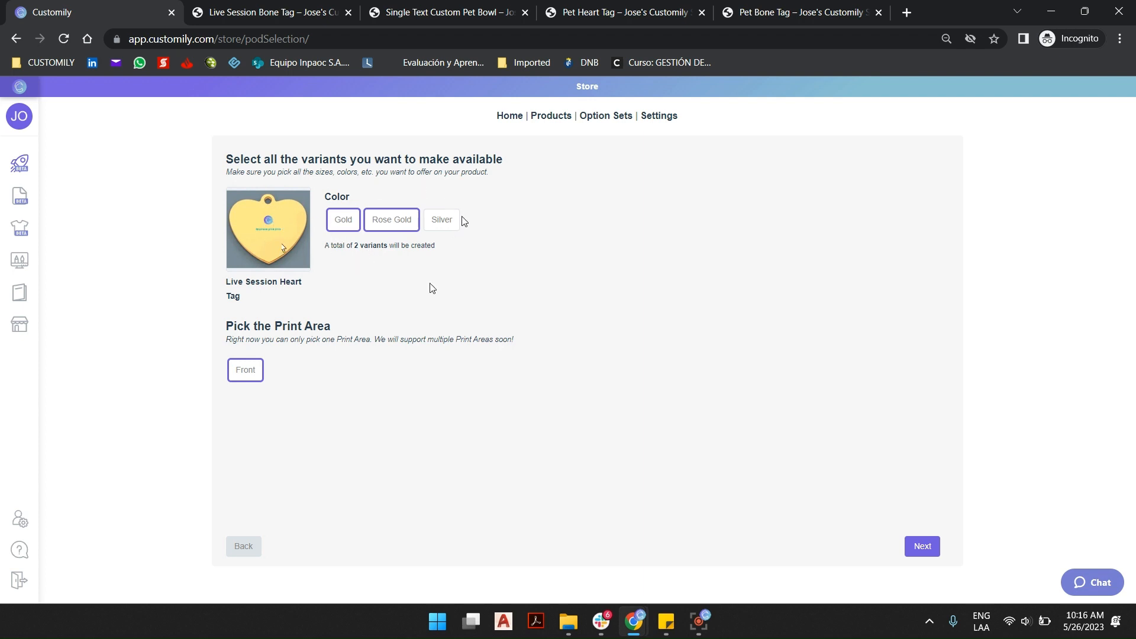
{"action": "left_click", "coordinate": [447, 231]}
{"action": "left_click", "coordinate": [924, 545]}
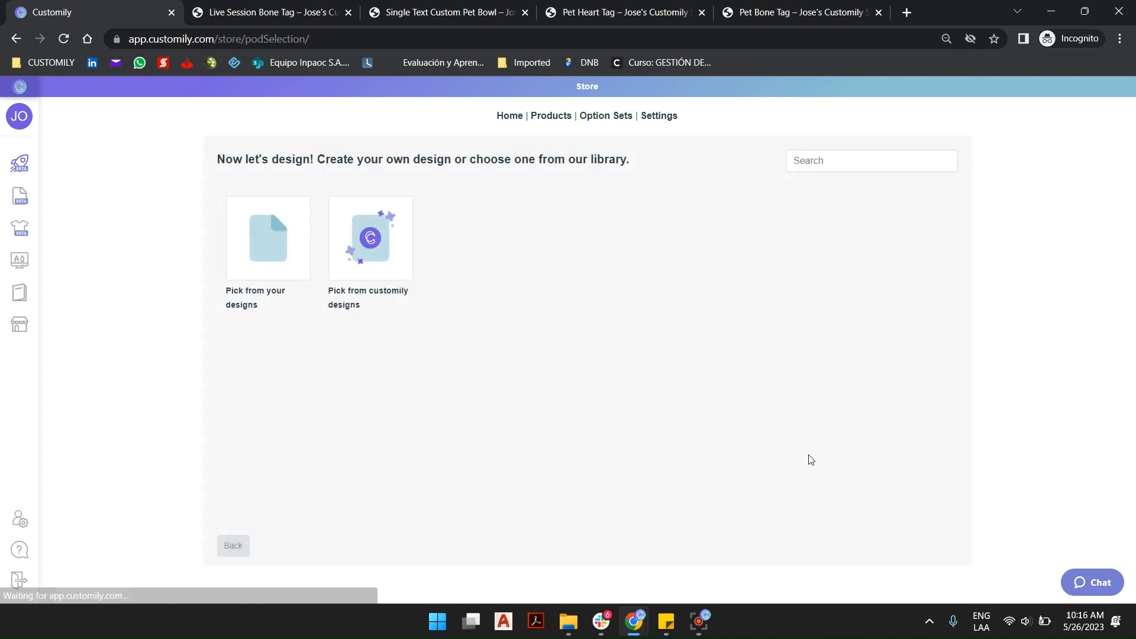
Apply the Live Session Pet Tags design from the Design Library to the heart tag product.
{"action": "left_click", "coordinate": [326, 248]}
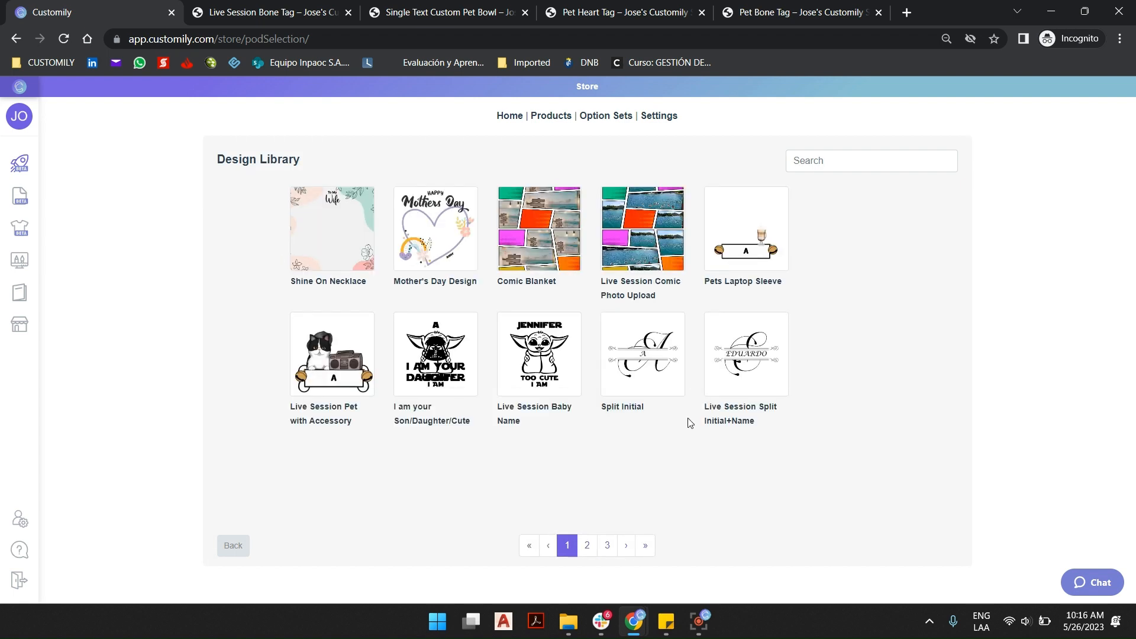
{"action": "left_click", "coordinate": [646, 549]}
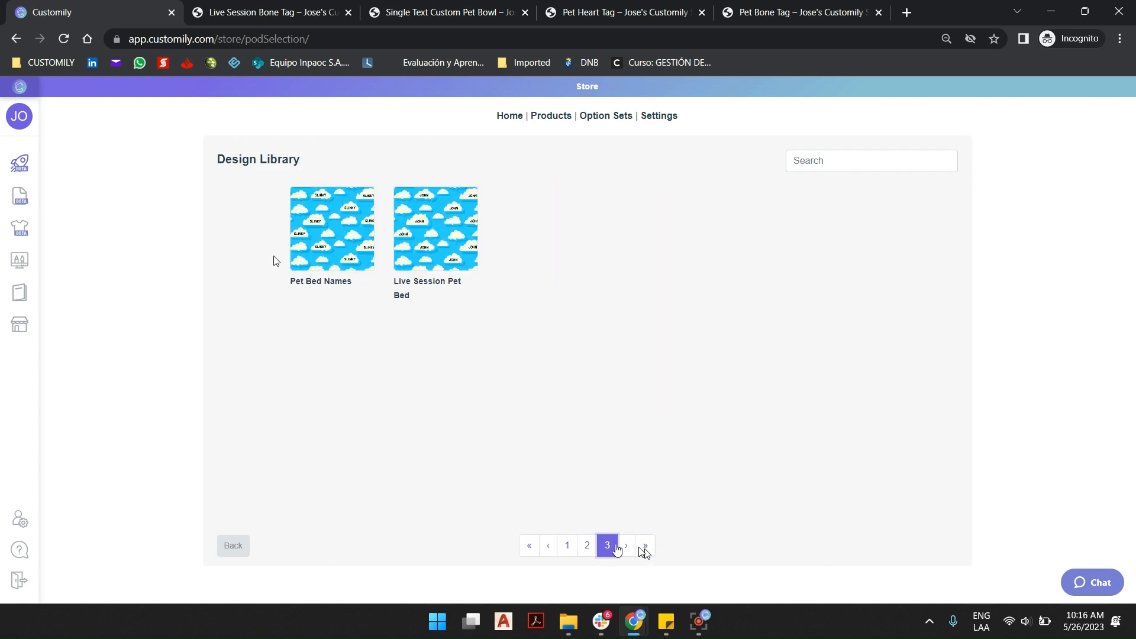
{"action": "left_click", "coordinate": [589, 544]}
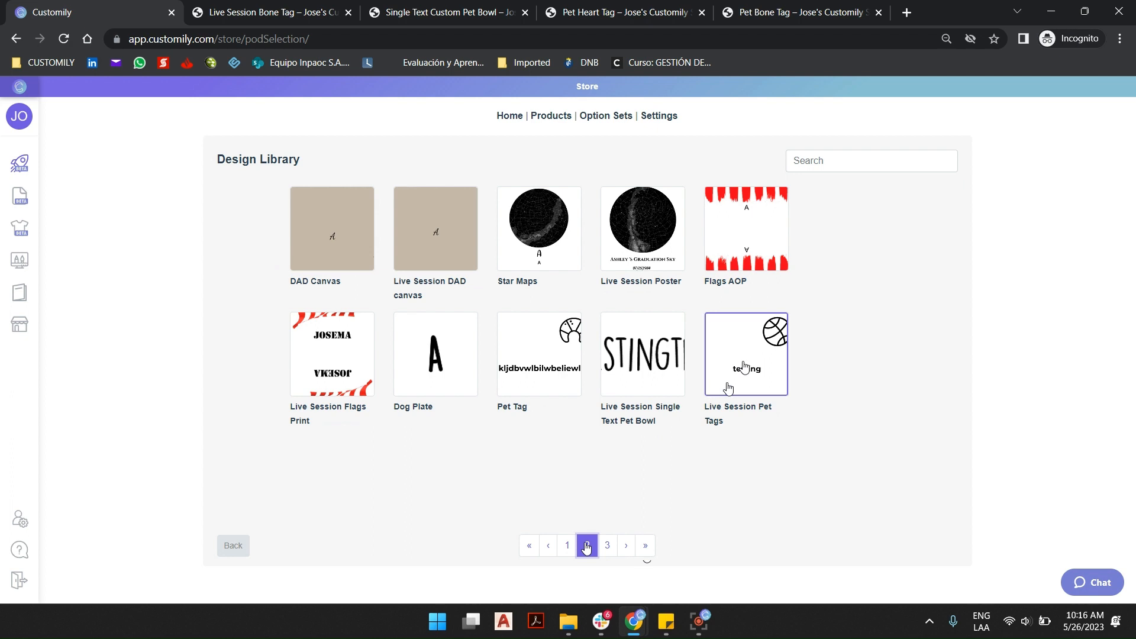
{"action": "left_click", "coordinate": [743, 364]}
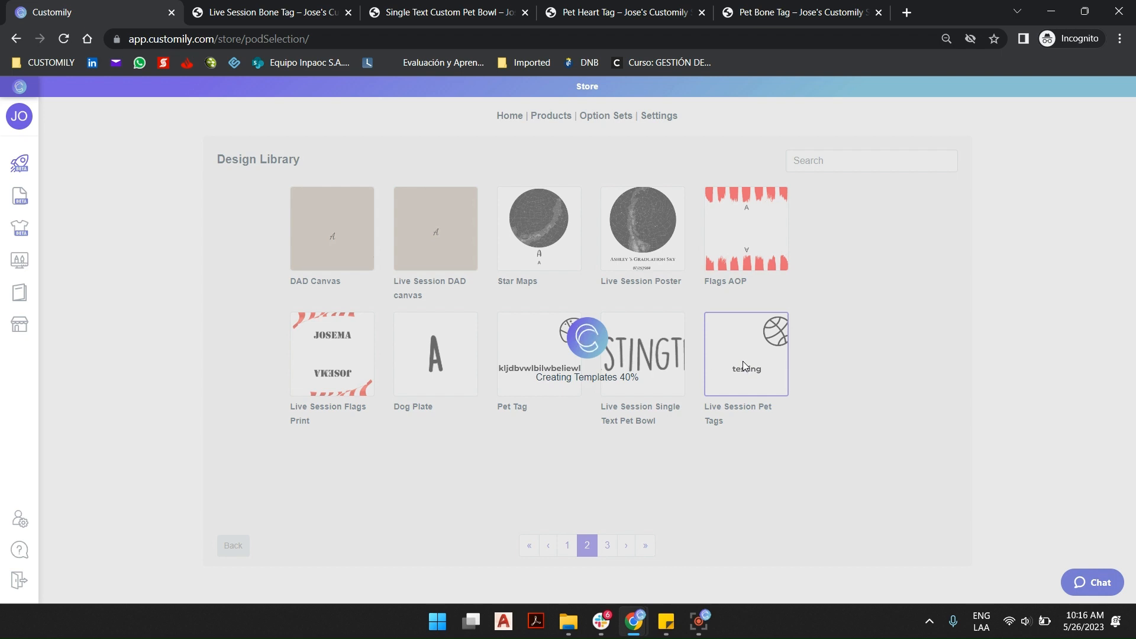
Review the published Live Session Bone Tag store page, examining its price, color variants, icons and message field.
{"action": "left_click", "coordinate": [460, 13]}
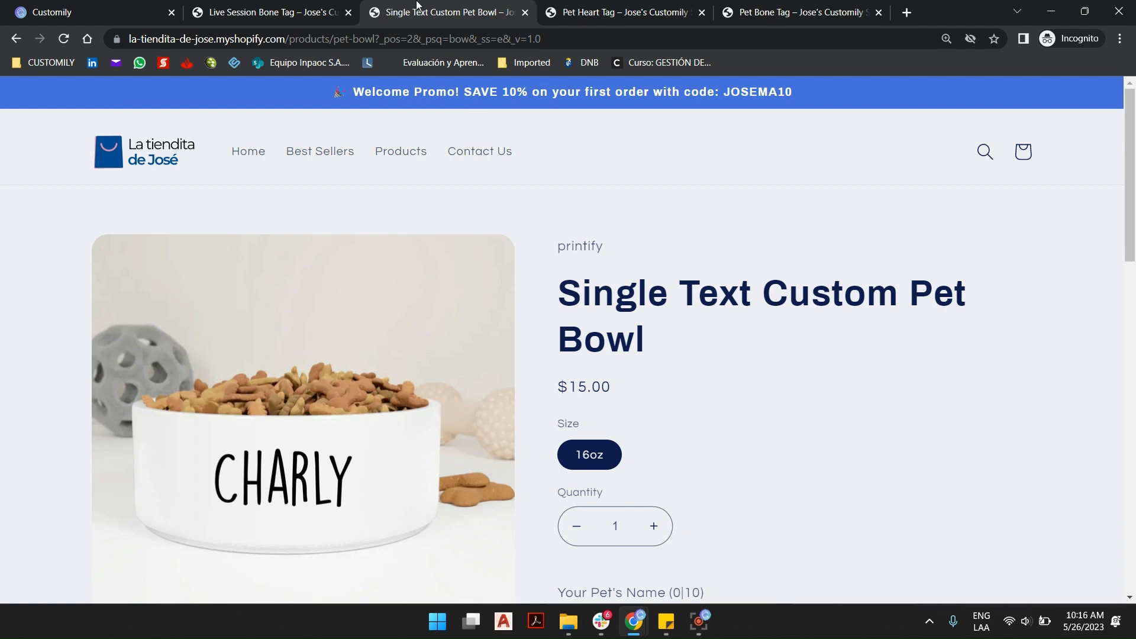
{"action": "left_click", "coordinate": [280, 8]}
{"action": "scroll", "coordinate": [629, 367], "scroll_direction": "down", "scroll_amount": 2}
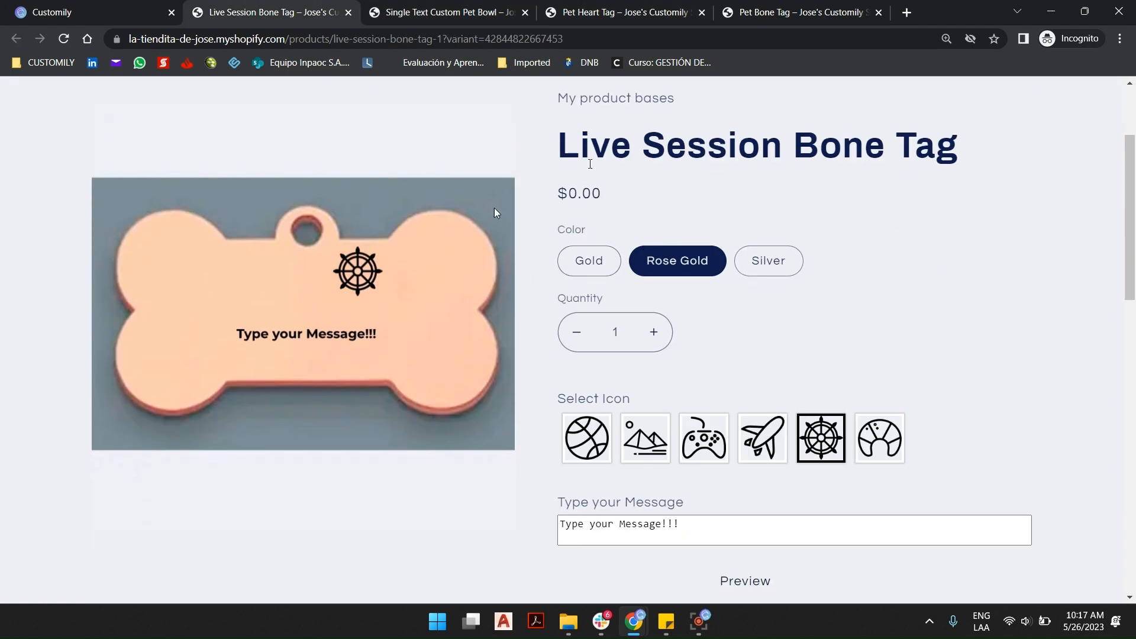
{"action": "left_click_drag", "start_coordinate": [568, 194], "coordinate": [603, 197]}
{"action": "left_click", "coordinate": [612, 200]}
{"action": "scroll", "coordinate": [722, 311], "scroll_direction": "up", "scroll_amount": 2}
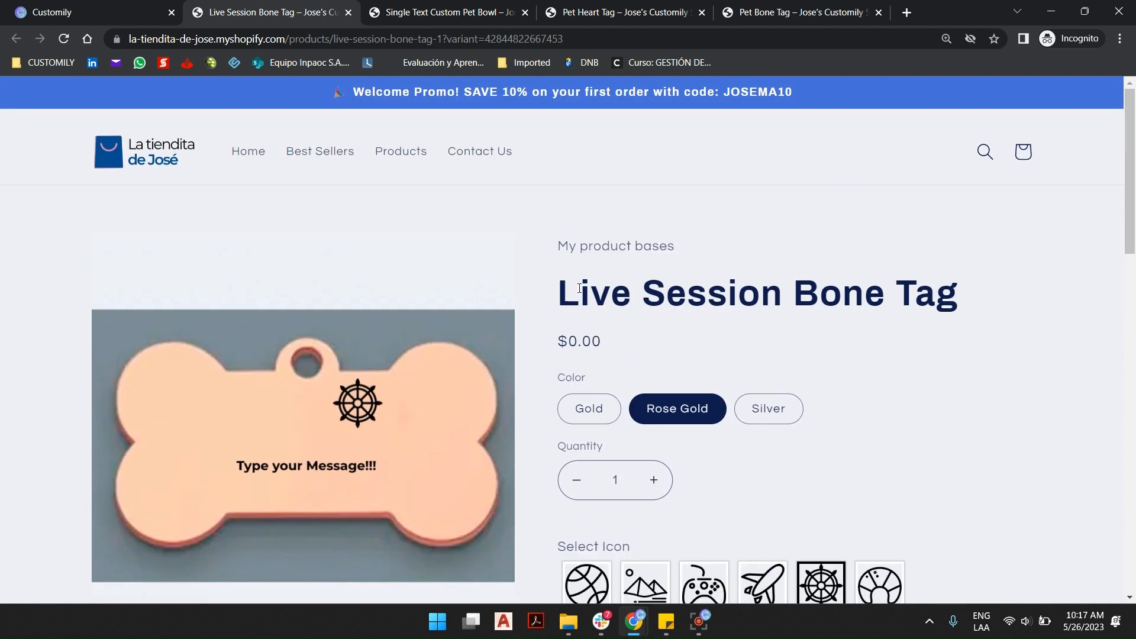
{"action": "scroll", "coordinate": [769, 312], "scroll_direction": "down", "scroll_amount": 6}
{"action": "scroll", "coordinate": [756, 326], "scroll_direction": "up", "scroll_amount": 6}
{"action": "scroll", "coordinate": [756, 326], "scroll_direction": "down", "scroll_amount": 4}
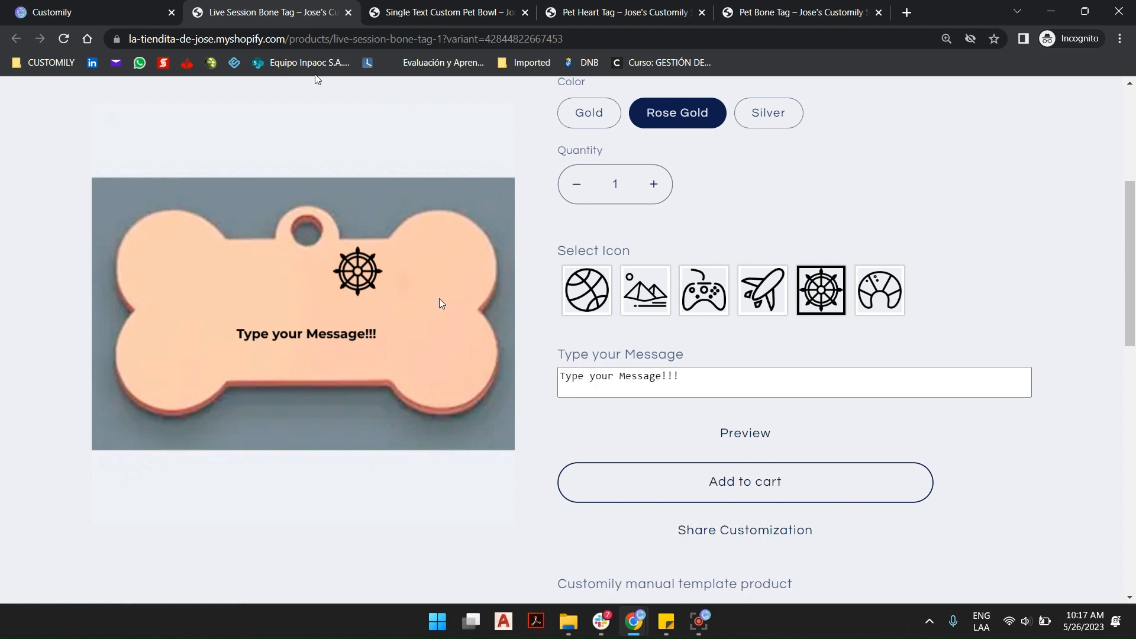
Return to the heart tag preview in Customily and try adding an exclamation mark to its message.
{"action": "left_click", "coordinate": [81, 5]}
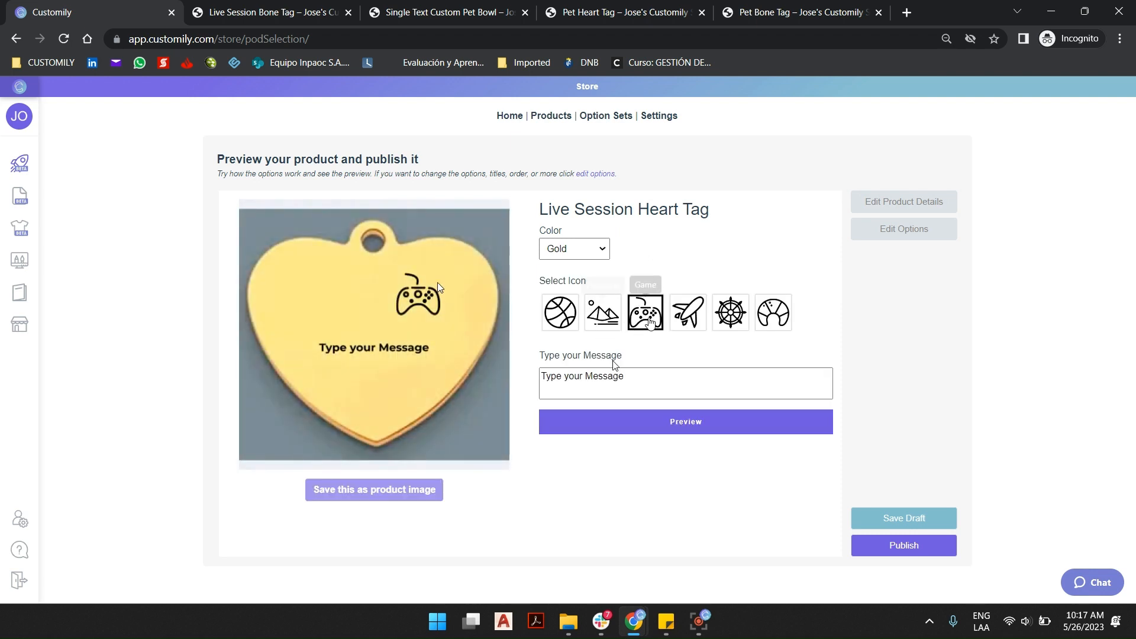
{"action": "left_click", "coordinate": [631, 377]}
{"action": "type", "text": "!"}
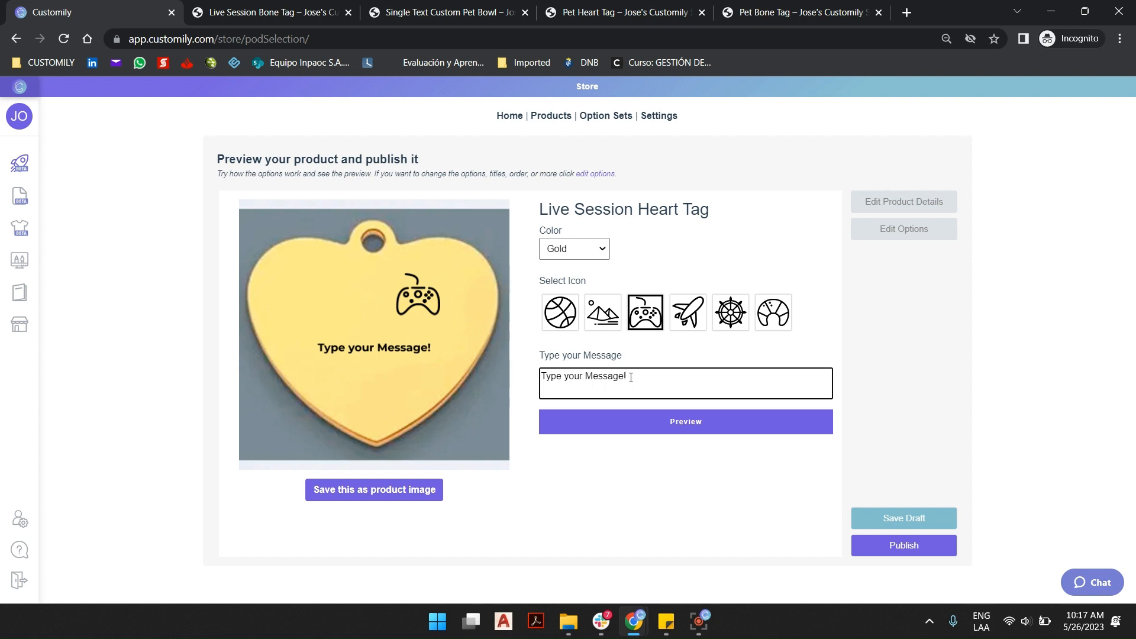
{"action": "key", "text": "BackSpace"}
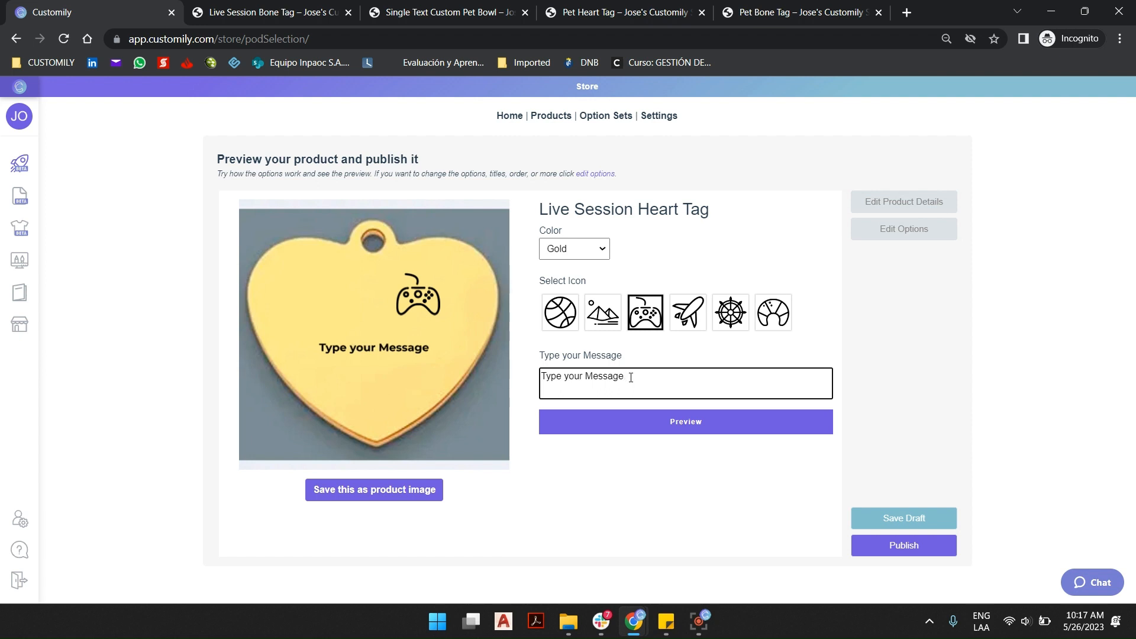
Choose the Pyramids icon and the Silver color in the heart tag preview.
{"action": "left_click", "coordinate": [603, 316]}
{"action": "left_click", "coordinate": [585, 249]}
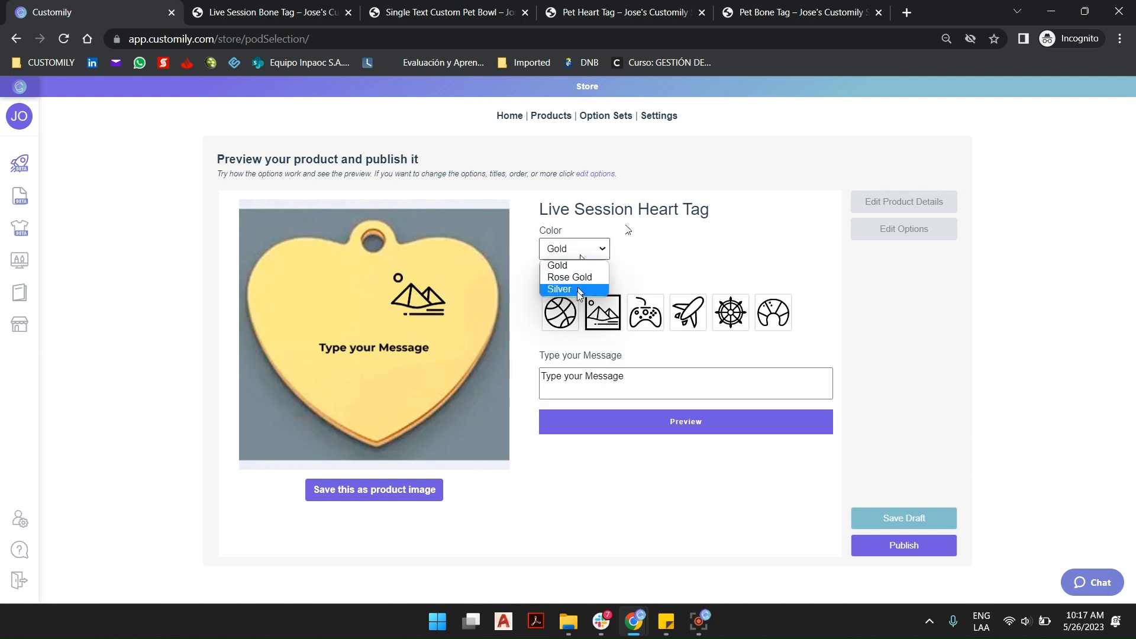
{"action": "left_click", "coordinate": [569, 262]}
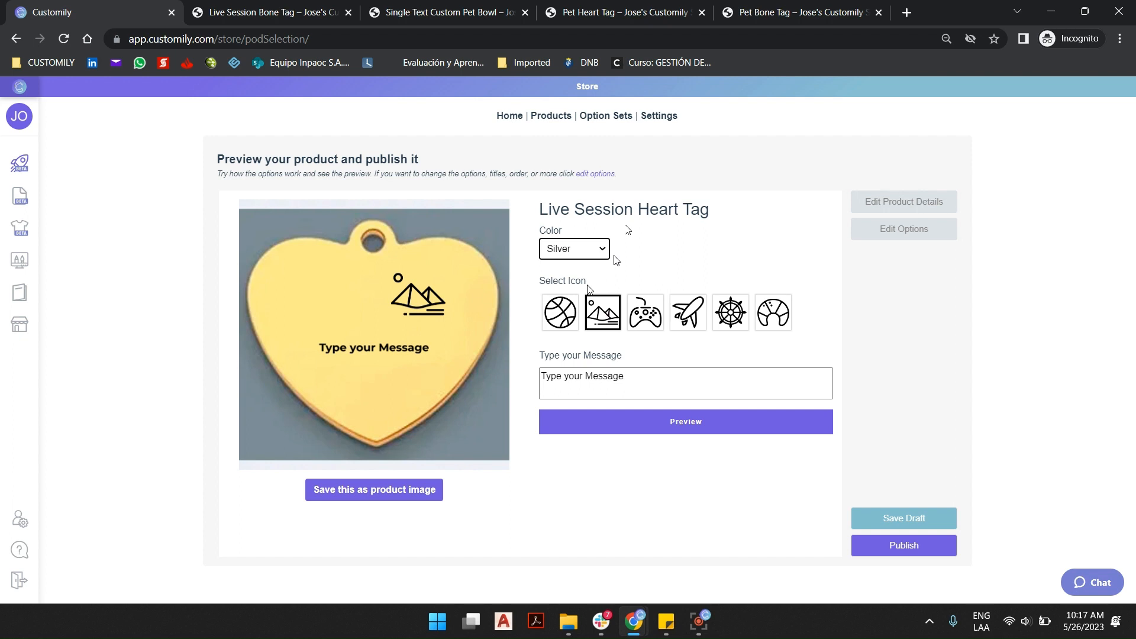
Preview the heart tag in Rose Gold, set its color to Gold, and save that preview as the product image.
{"action": "left_click", "coordinate": [565, 252]}
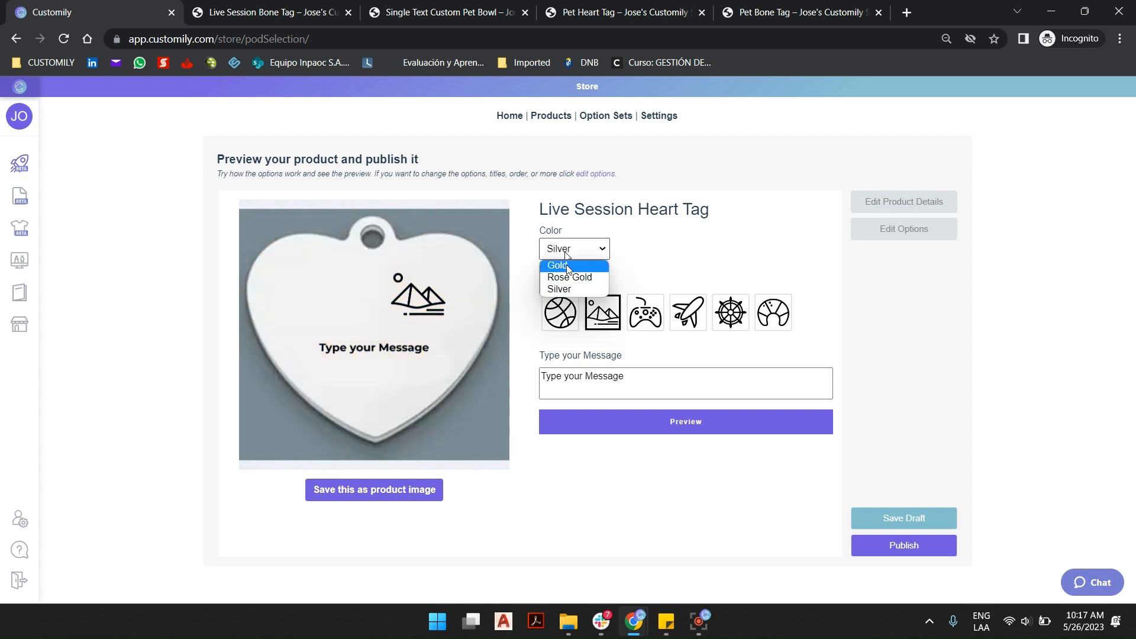
{"action": "left_click", "coordinate": [570, 277]}
{"action": "left_click", "coordinate": [572, 256]}
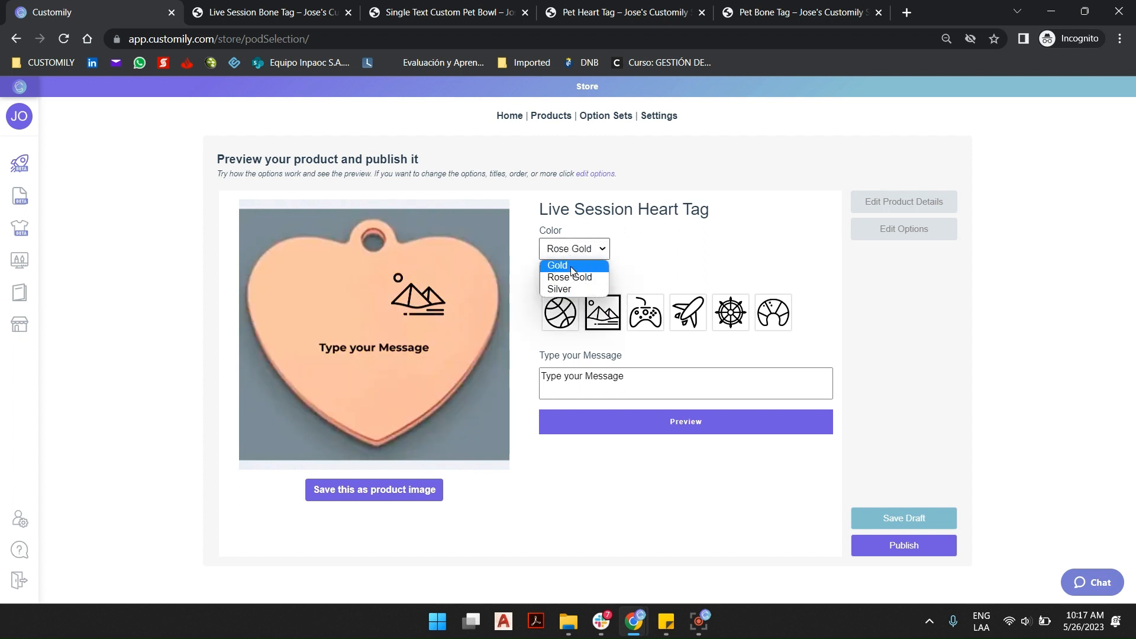
{"action": "left_click", "coordinate": [573, 267]}
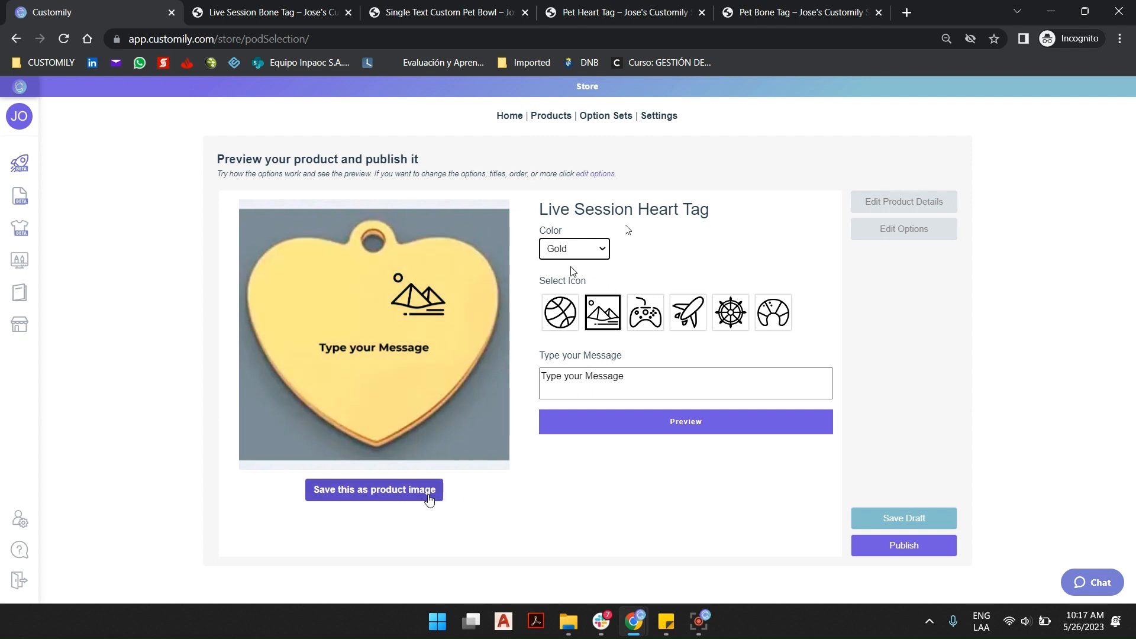
{"action": "left_click", "coordinate": [431, 496]}
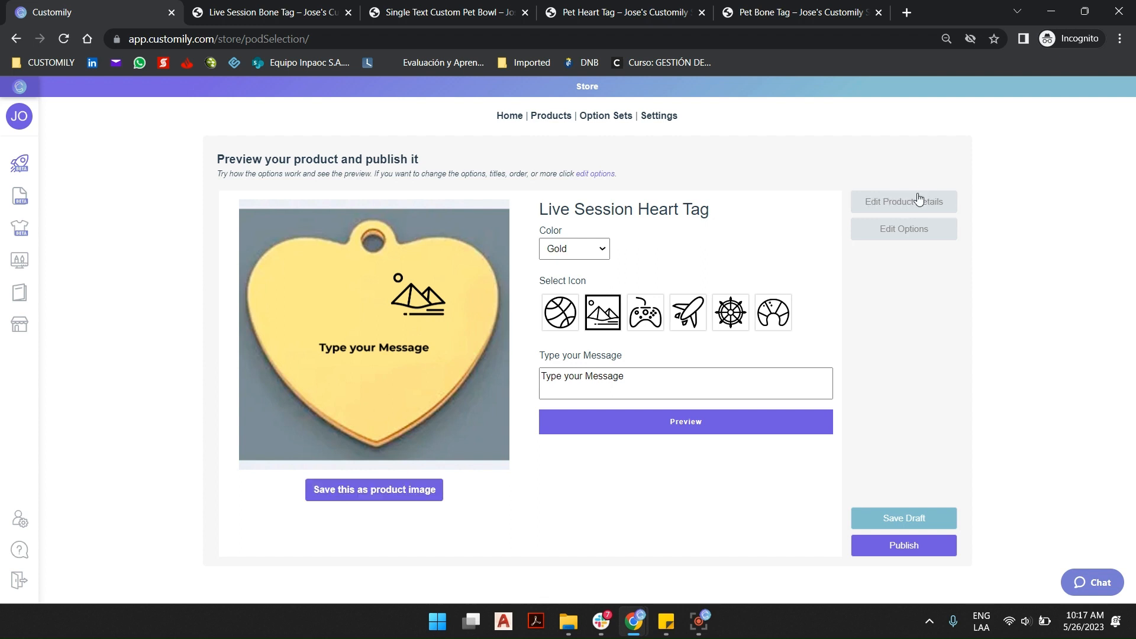
In the heart tag's product details, set variant prices to $8 for Gold, $9 for Rose Gold and $7 for Silver, and save the product.
{"action": "left_click", "coordinate": [906, 202]}
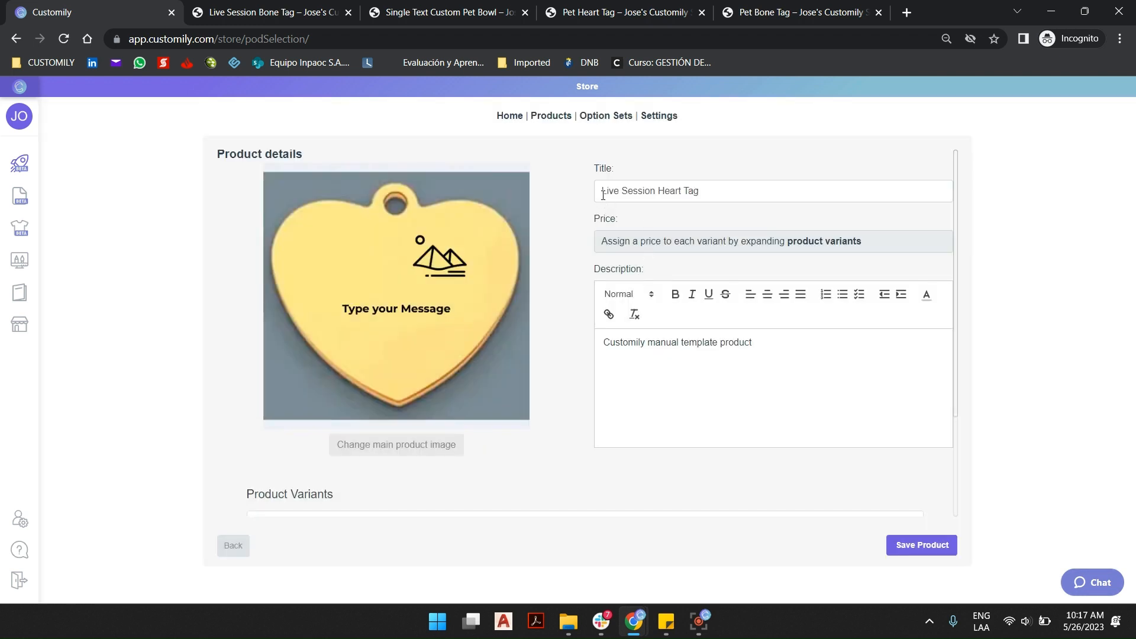
{"action": "left_click_drag", "start_coordinate": [603, 195], "coordinate": [738, 191]}
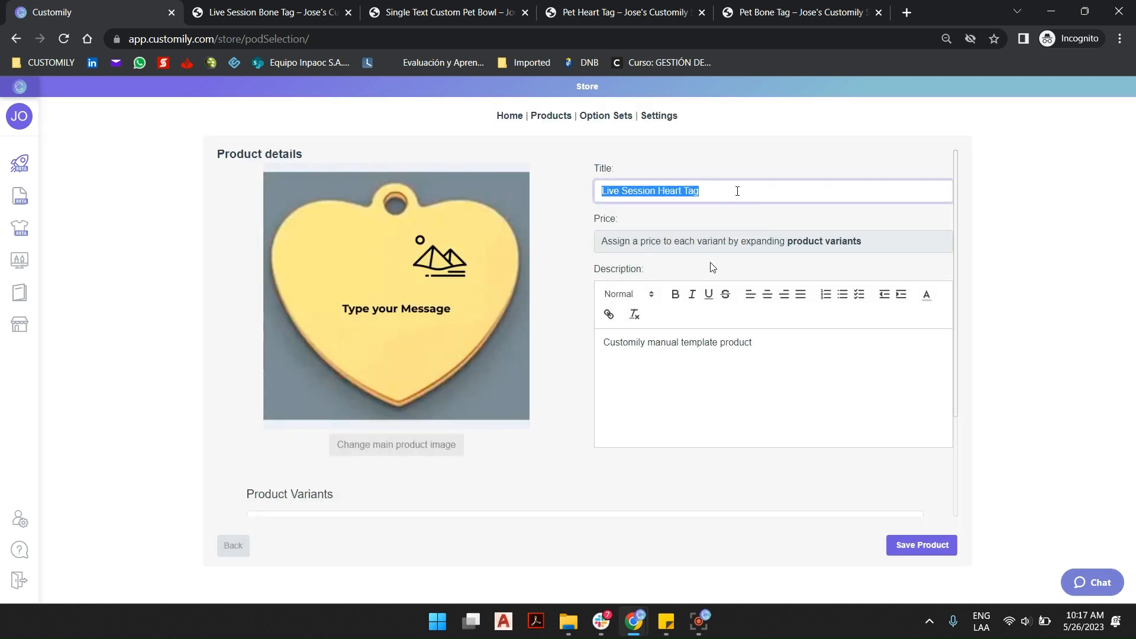
{"action": "left_click", "coordinate": [642, 345]}
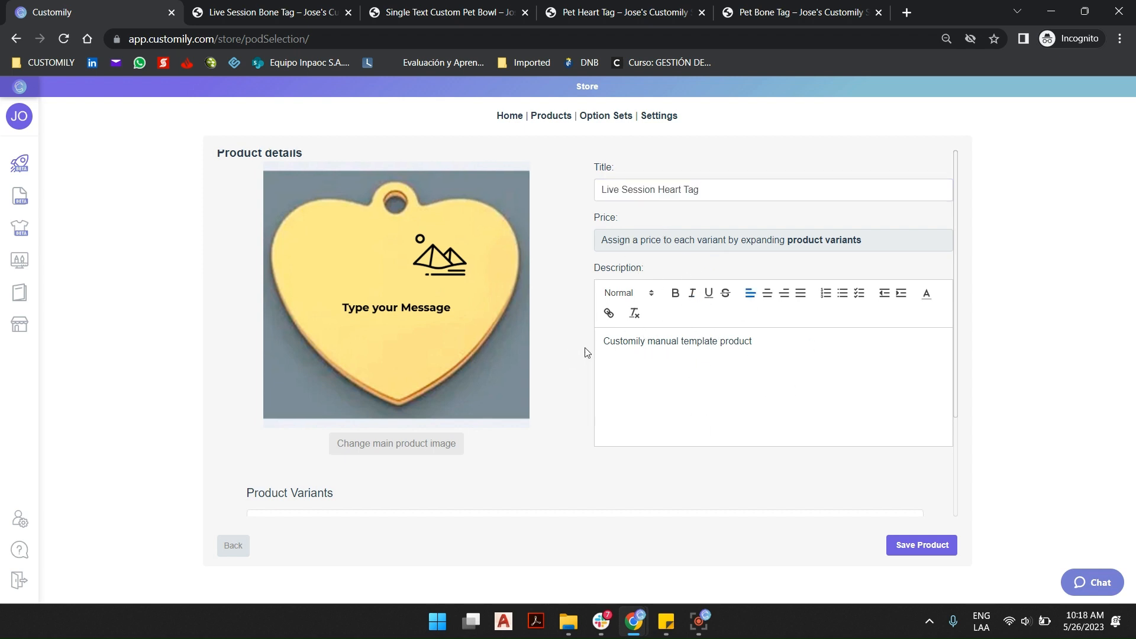
{"action": "scroll", "coordinate": [628, 354], "scroll_direction": "down", "scroll_amount": 2}
{"action": "left_click", "coordinate": [400, 406]}
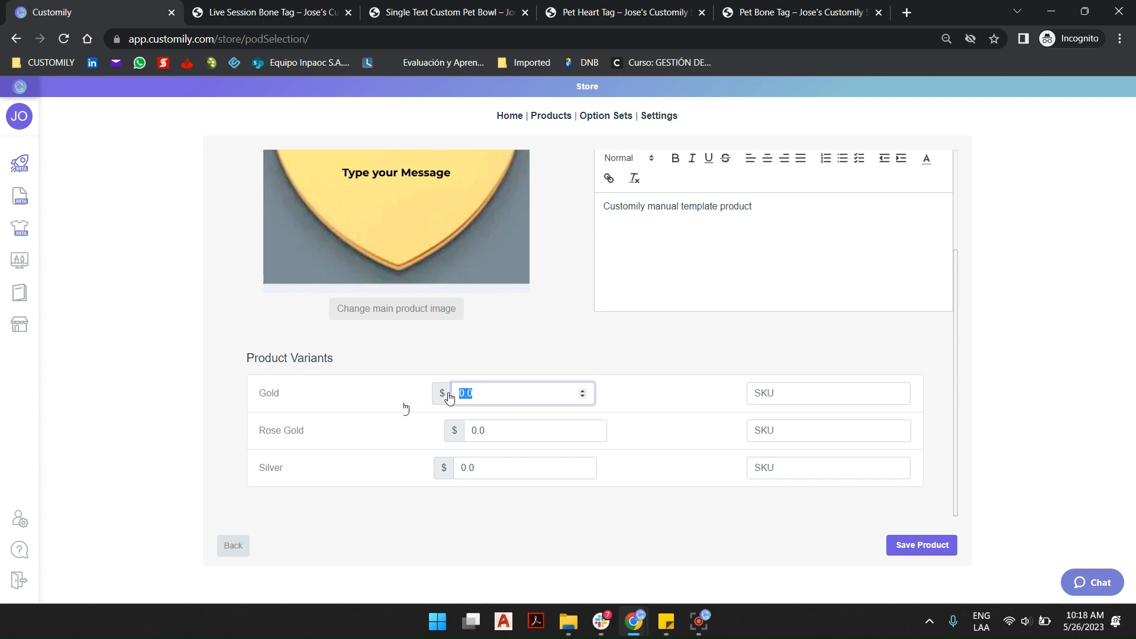
{"action": "type", "text": "1"}
{"action": "key", "text": "BackSpace"}
{"action": "type", "text": "8"}
{"action": "key", "text": "Tab"}
{"action": "type", "text": "9"}
{"action": "key", "text": "Tab"}
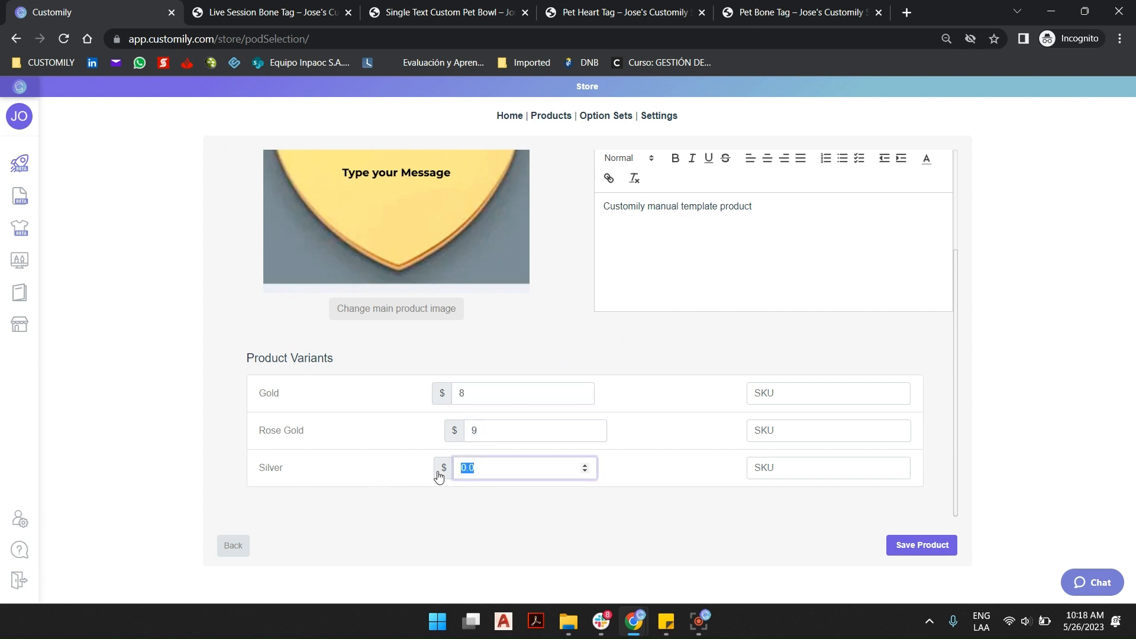
{"action": "type", "text": "7"}
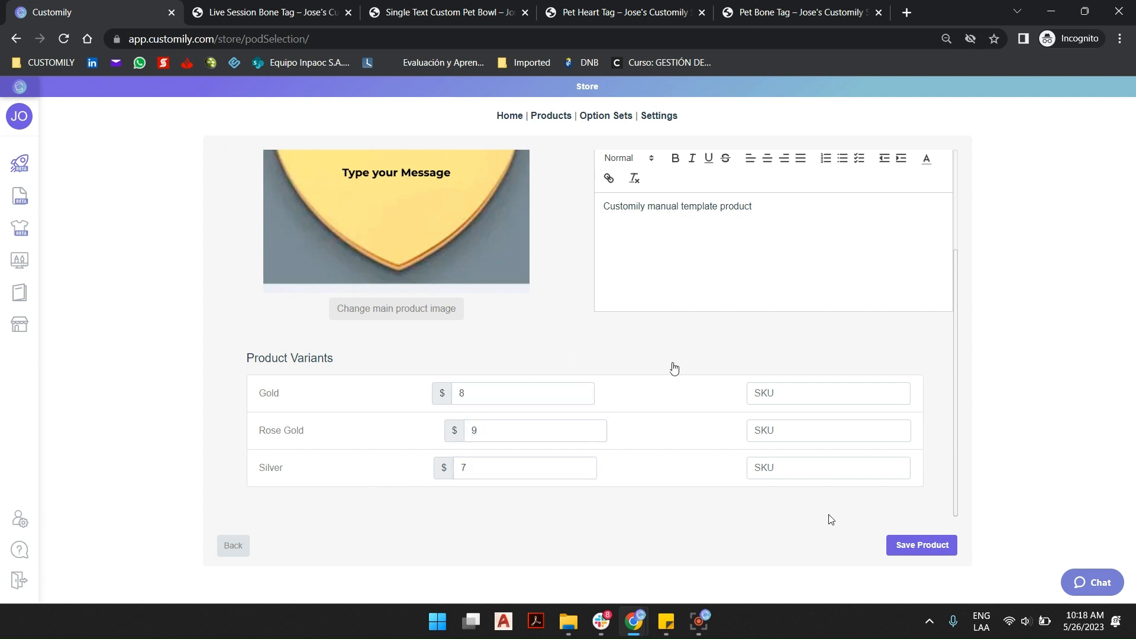
{"action": "left_click", "coordinate": [903, 546]}
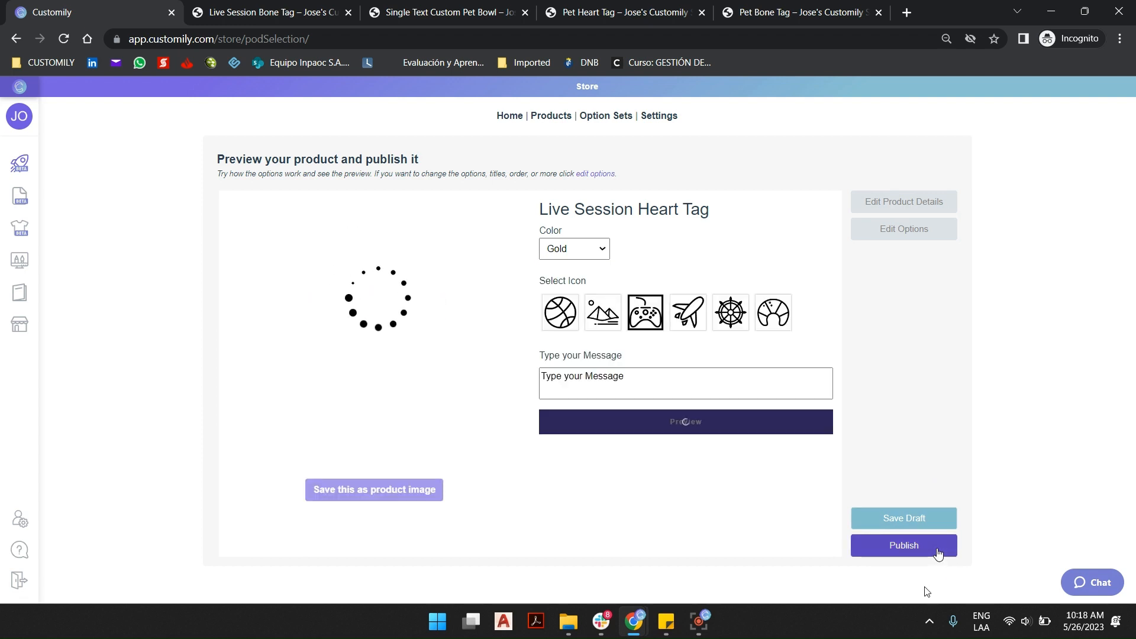
Publish the Live Session Heart Tag and reload its store page until the product loads.
{"action": "left_click", "coordinate": [938, 554]}
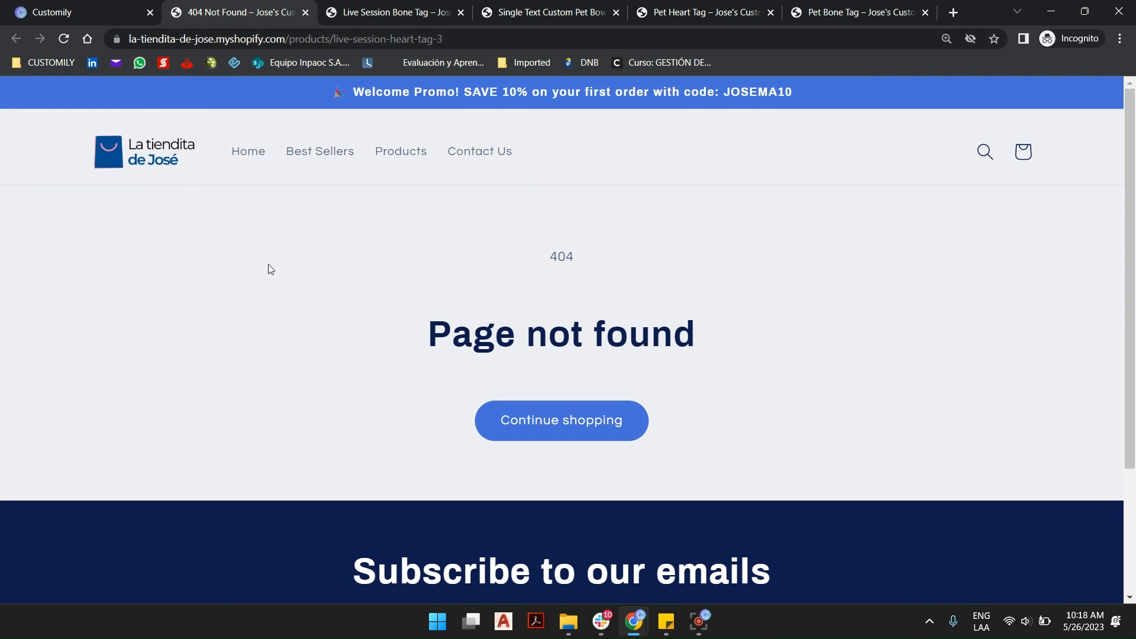
{"action": "left_click", "coordinate": [66, 39]}
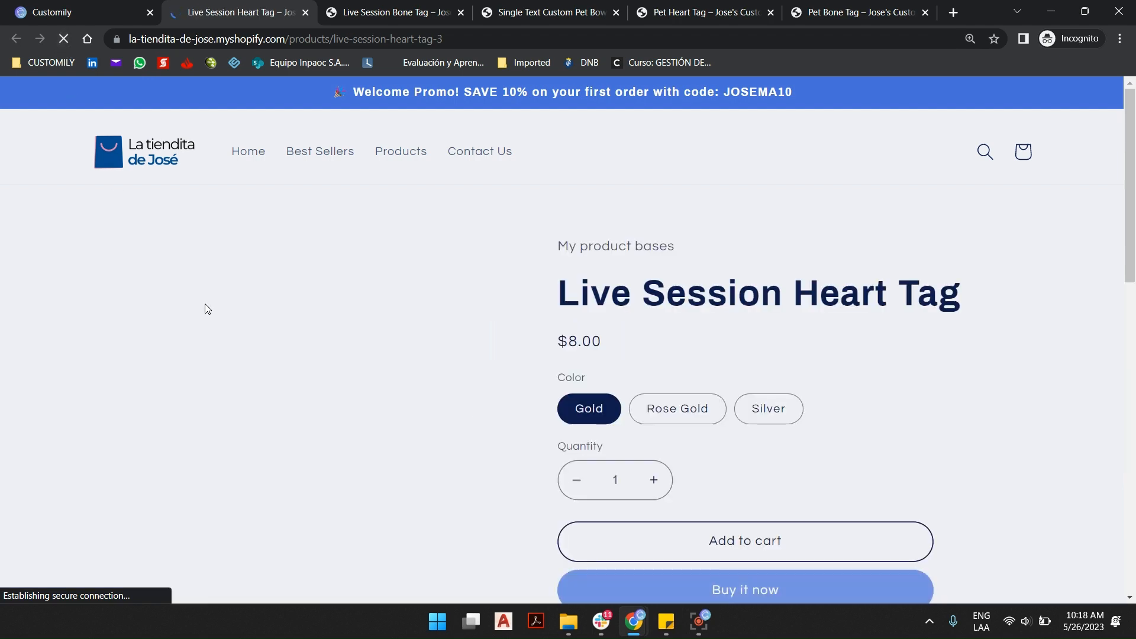
{"action": "scroll", "coordinate": [887, 346], "scroll_direction": "down", "scroll_amount": 3}
{"action": "scroll", "coordinate": [887, 347], "scroll_direction": "up", "scroll_amount": 2}
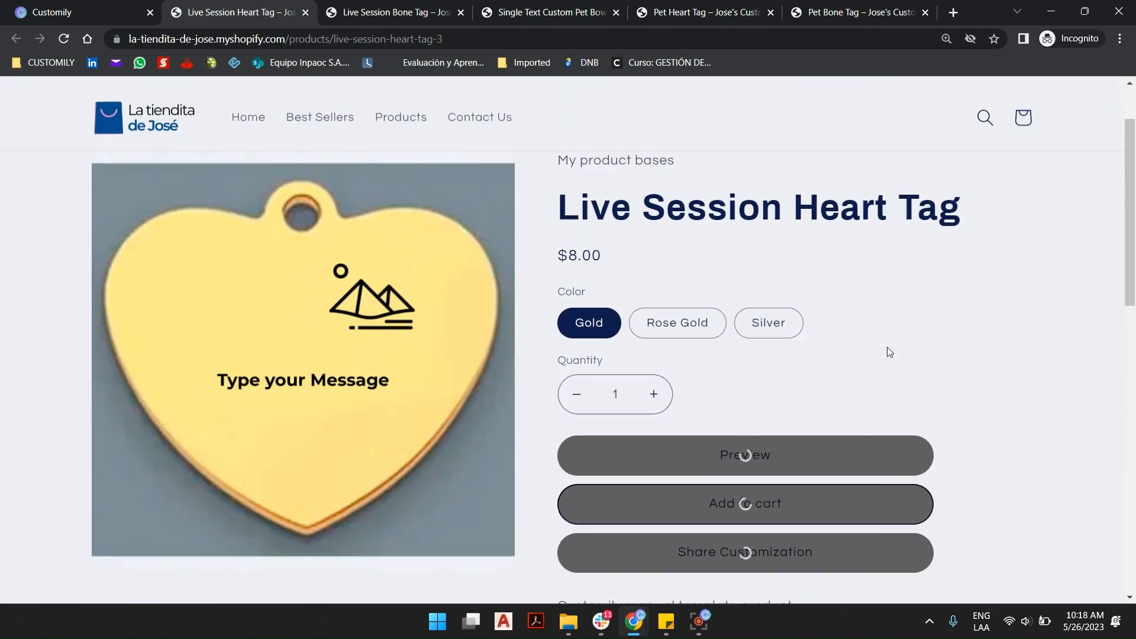
On the heart tag store page, try the Sweet and Pyramids icons and choose the basketball icon.
{"action": "scroll", "coordinate": [887, 347], "scroll_direction": "down", "scroll_amount": 2}
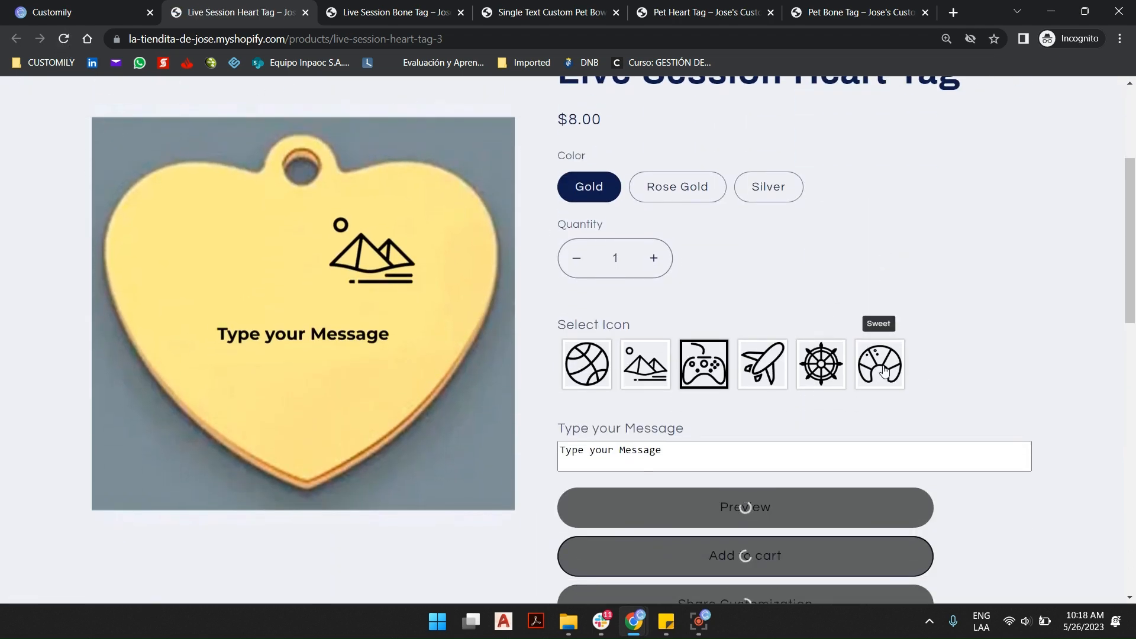
{"action": "left_click", "coordinate": [885, 371]}
{"action": "left_click", "coordinate": [644, 371]}
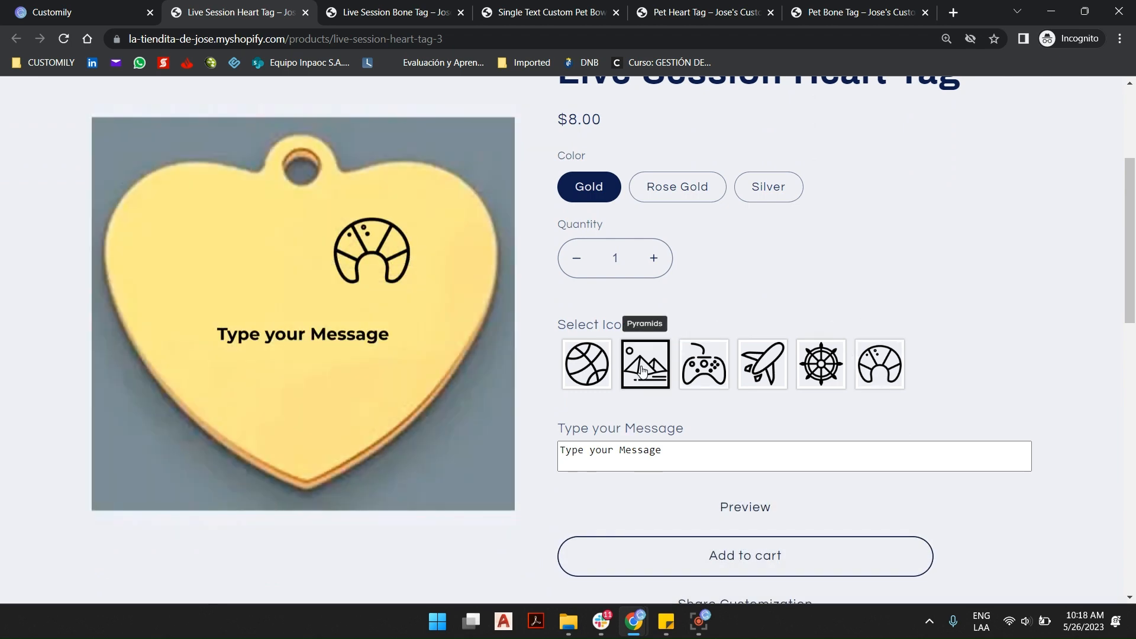
{"action": "left_click", "coordinate": [597, 371]}
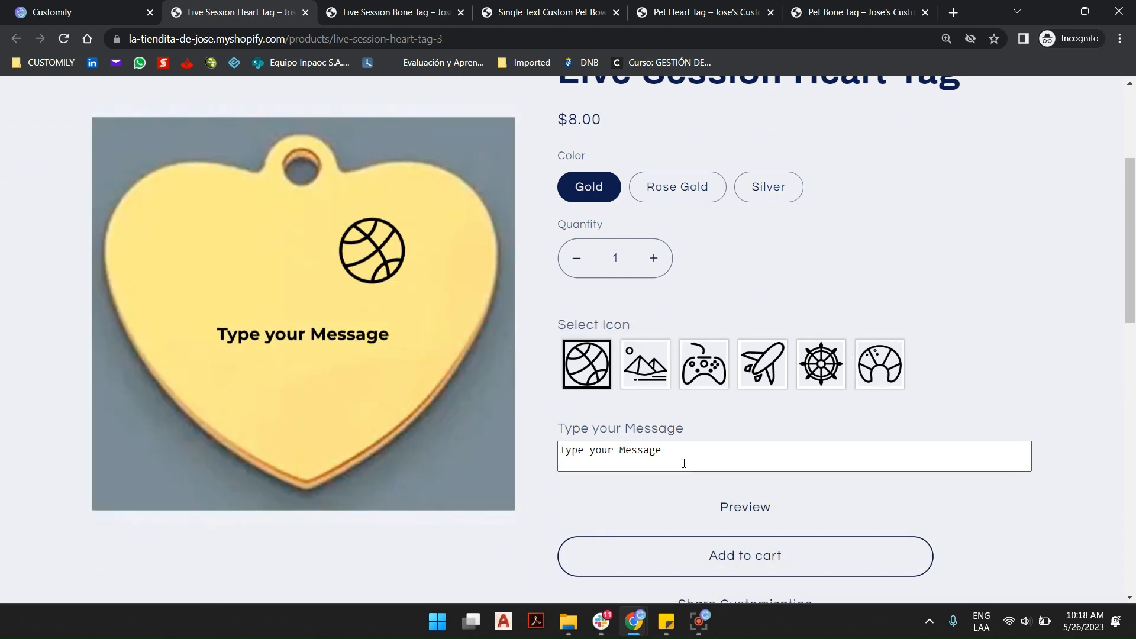
Add "Hello" as a second line to the heart tag's message.
{"action": "left_click", "coordinate": [684, 459]}
{"action": "key", "text": "Return"}
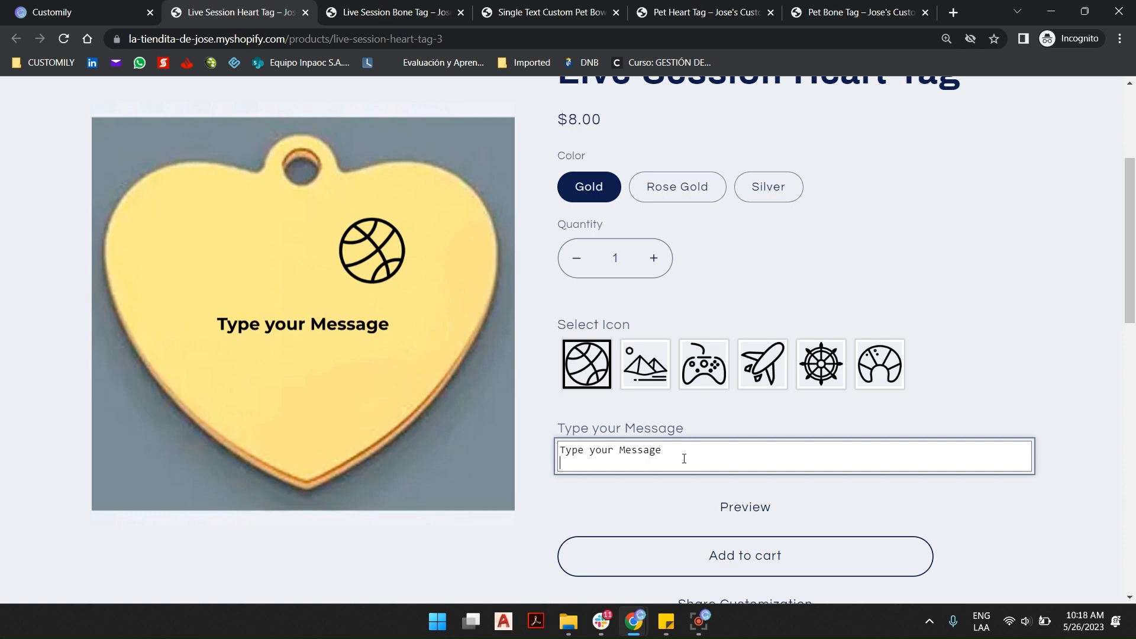
{"action": "type", "text": "Hello"}
Check the heart tag's image and price in the Rose Gold, Silver and Gold colors, and review the whole product page.
{"action": "left_click", "coordinate": [689, 187]}
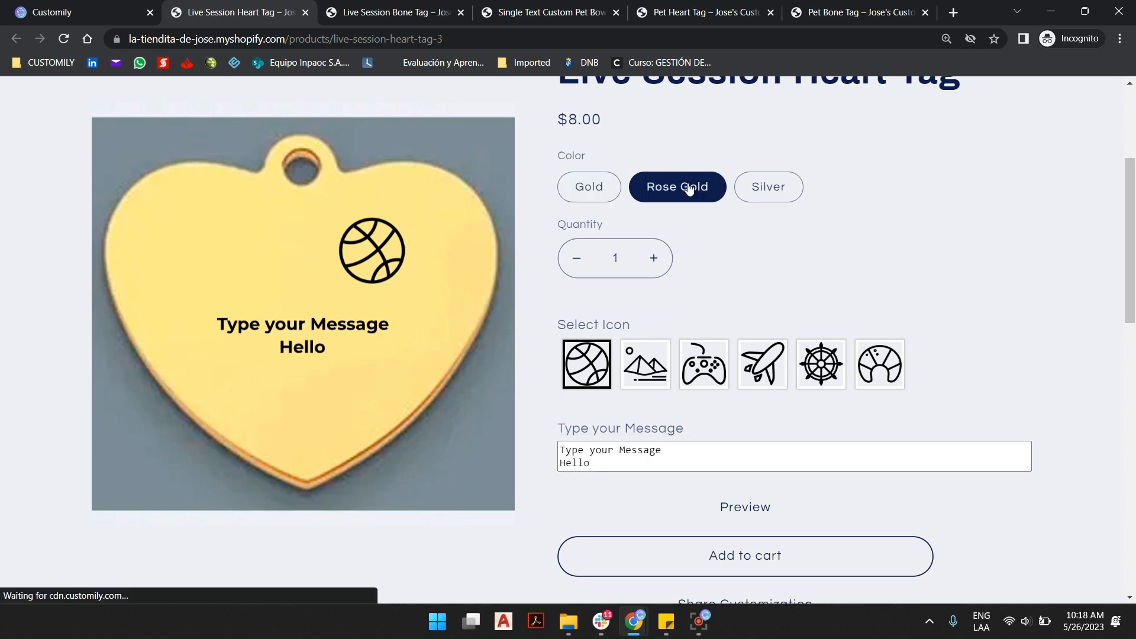
{"action": "scroll", "coordinate": [663, 263], "scroll_direction": "up", "scroll_amount": 2}
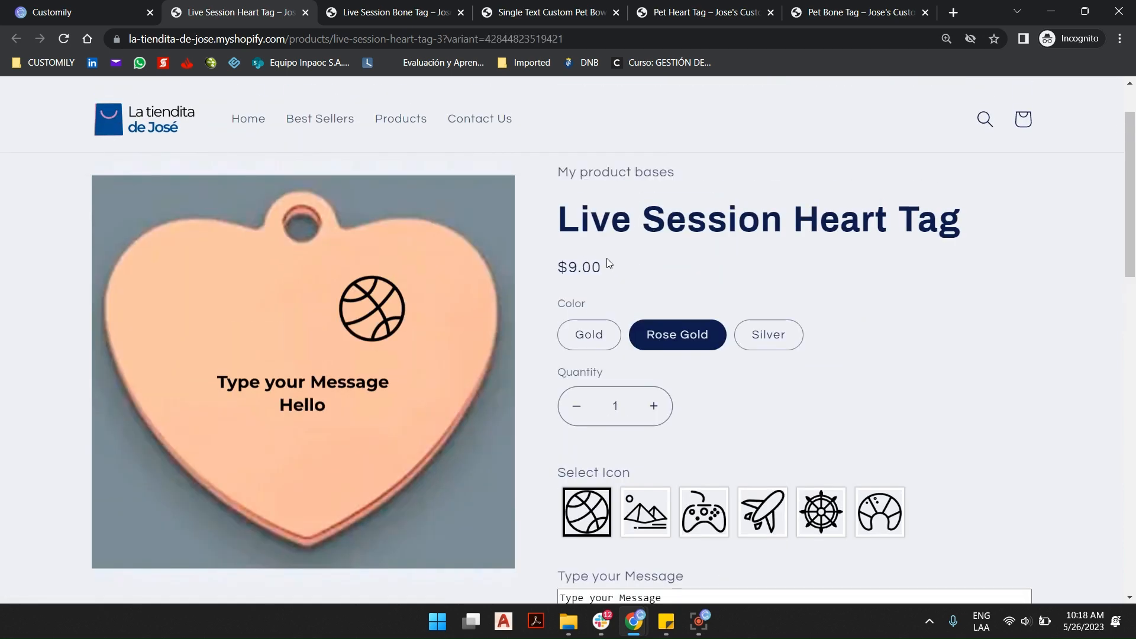
{"action": "left_click", "coordinate": [757, 339]}
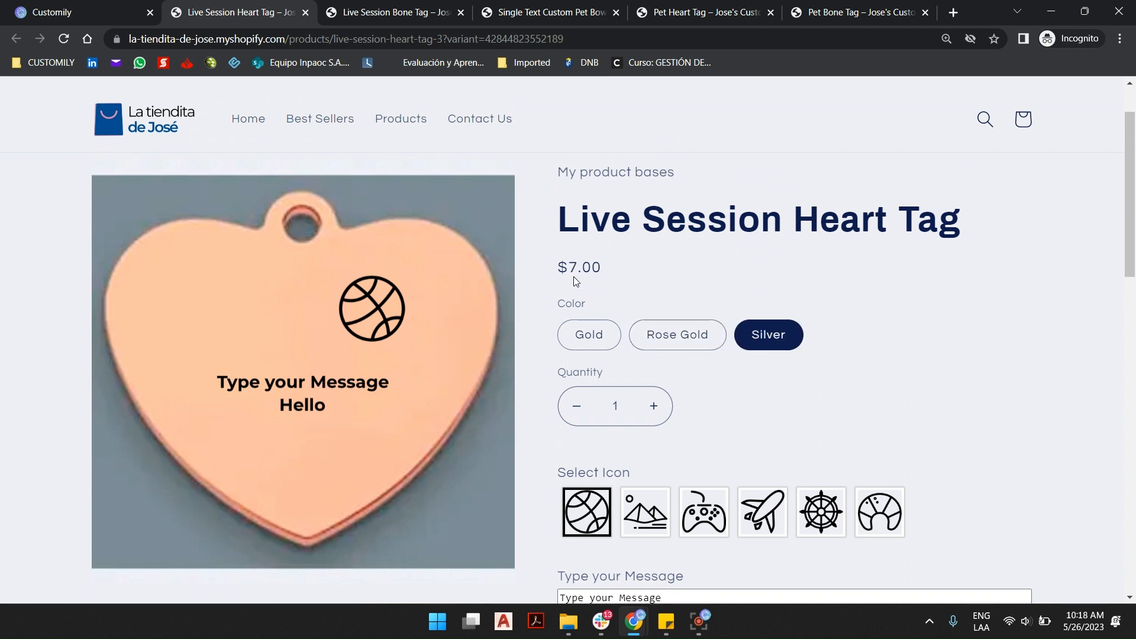
{"action": "left_click", "coordinate": [595, 346]}
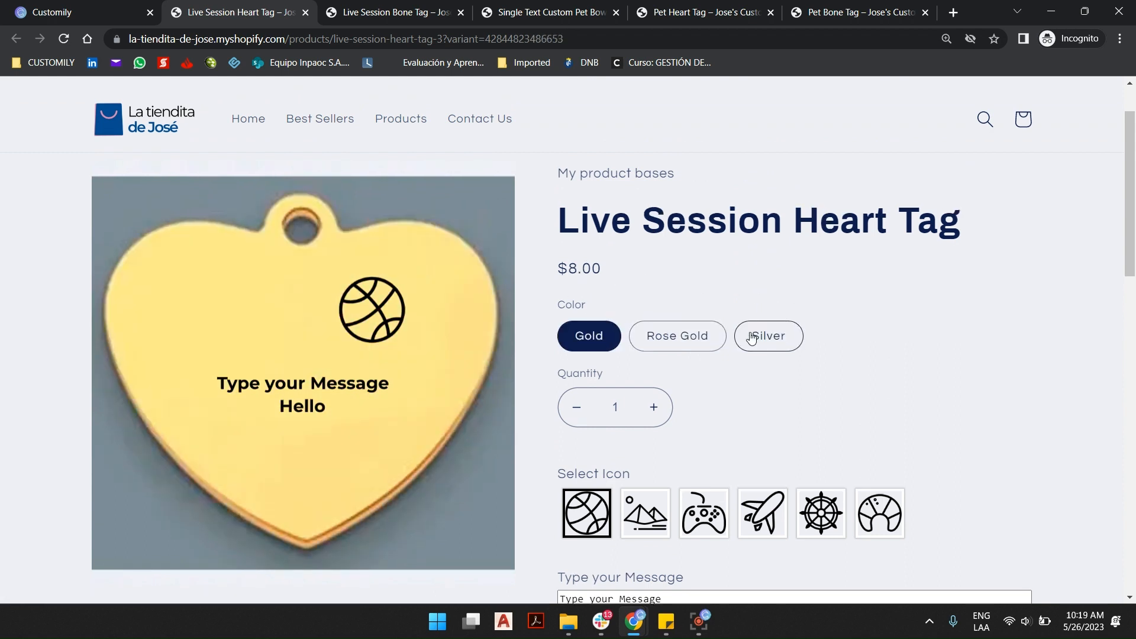
{"action": "scroll", "coordinate": [751, 331], "scroll_direction": "up", "scroll_amount": 1}
{"action": "scroll", "coordinate": [747, 332], "scroll_direction": "down", "scroll_amount": 4}
{"action": "scroll", "coordinate": [506, 285], "scroll_direction": "up", "scroll_amount": 5}
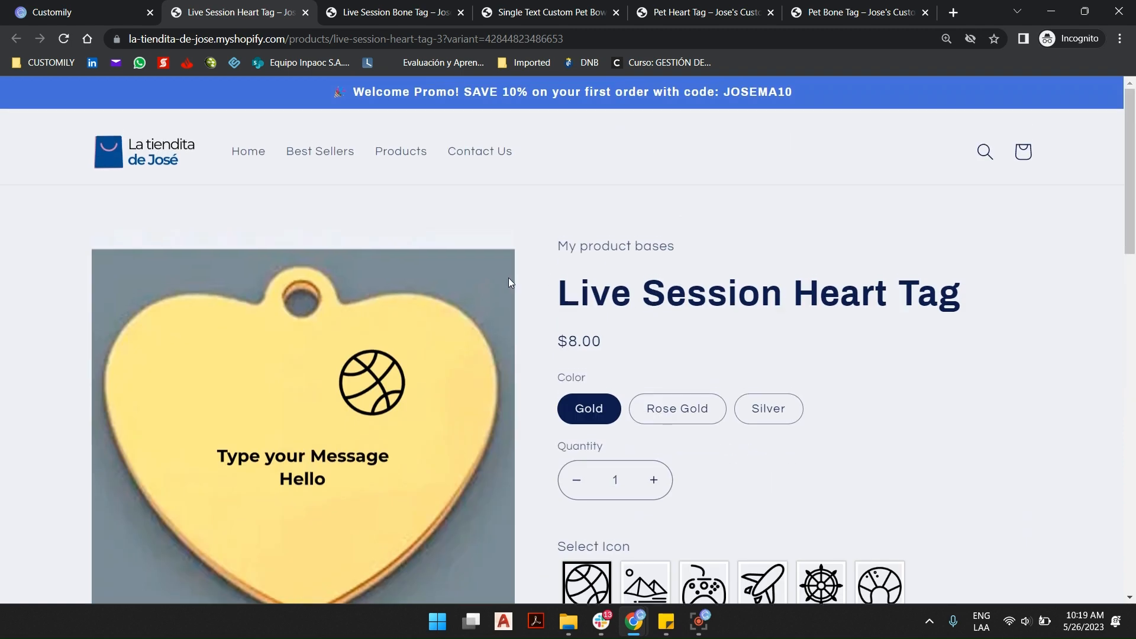
{"action": "scroll", "coordinate": [712, 336], "scroll_direction": "down", "scroll_amount": 2}
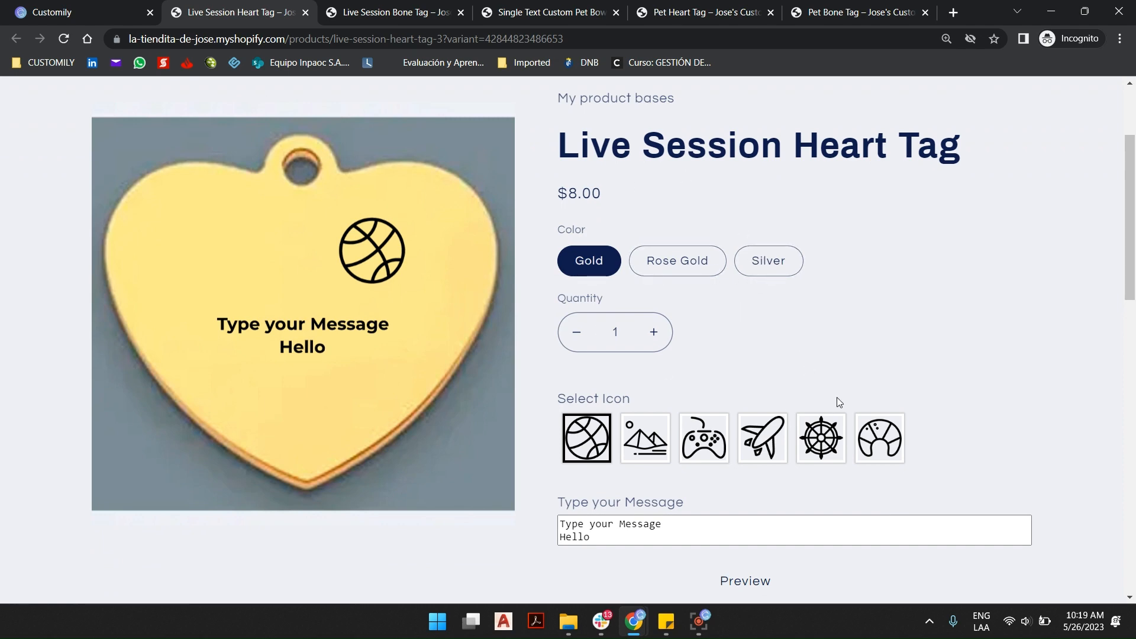
{"action": "scroll", "coordinate": [715, 353], "scroll_direction": "up", "scroll_amount": 2}
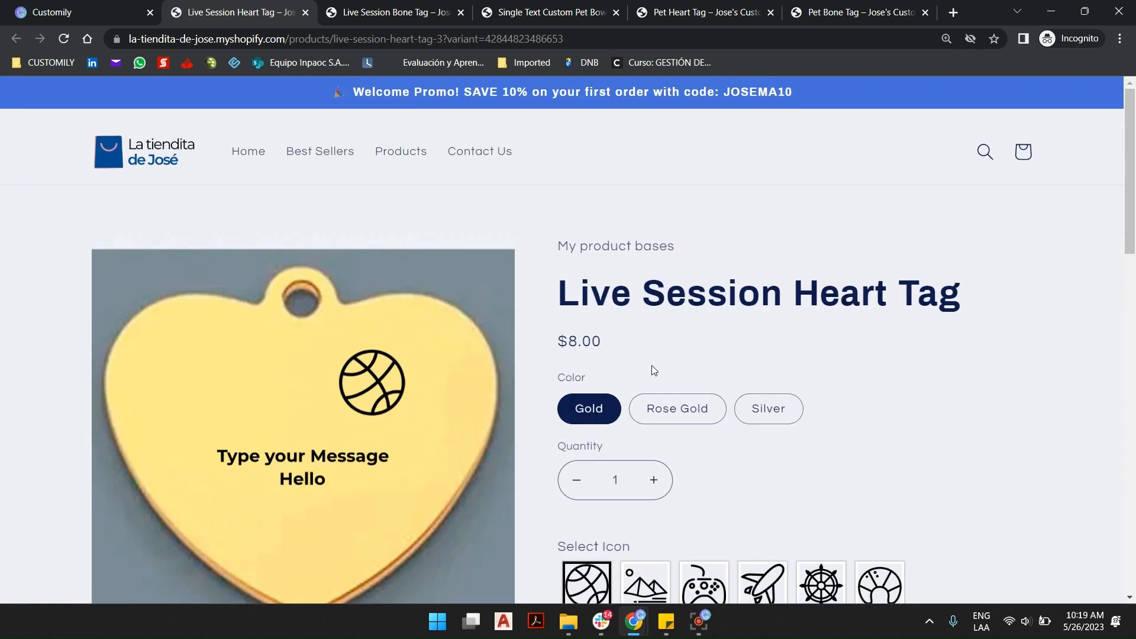
Look over the Live Session Bone Tag store page for comparison and return to the Customily store home.
{"action": "left_click", "coordinate": [395, 6]}
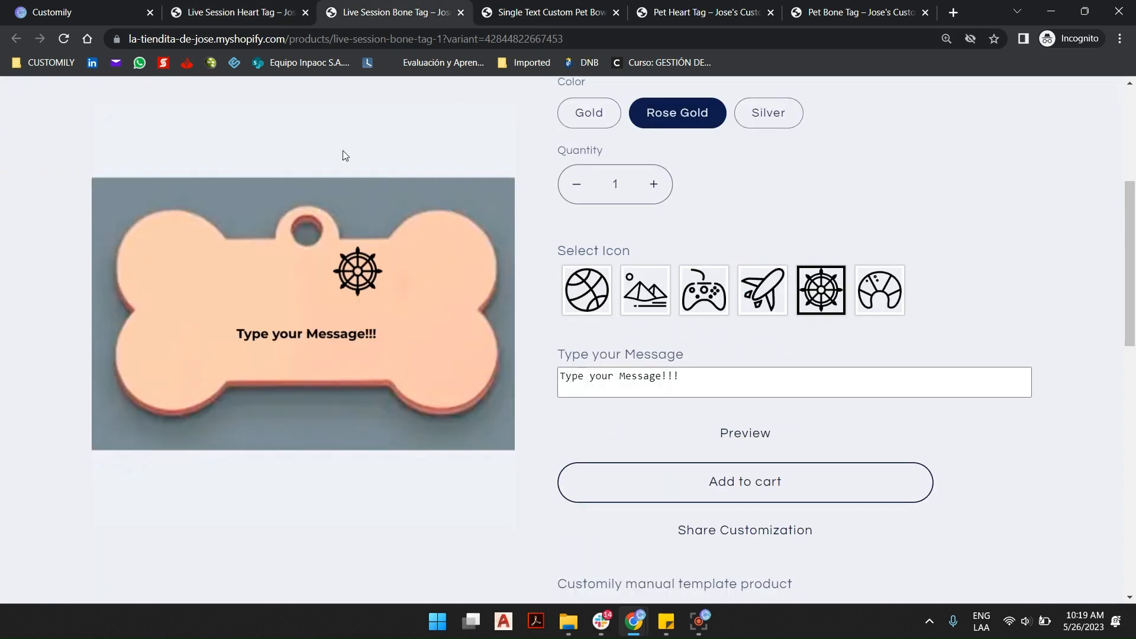
{"action": "scroll", "coordinate": [343, 151], "scroll_direction": "up", "scroll_amount": 5}
{"action": "left_click", "coordinate": [119, 12]}
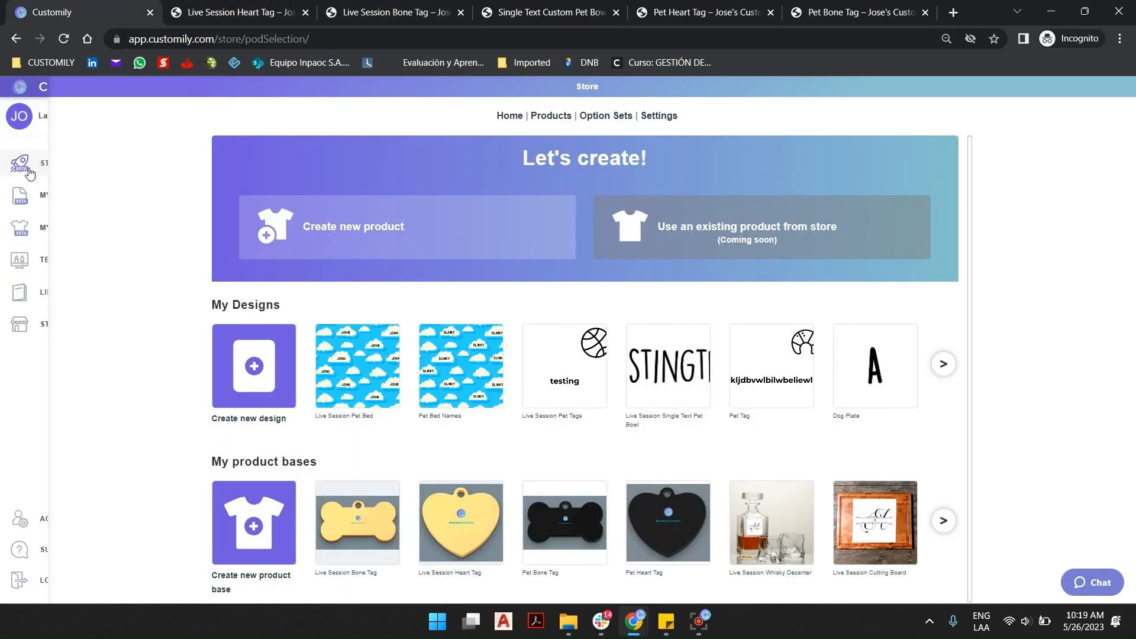